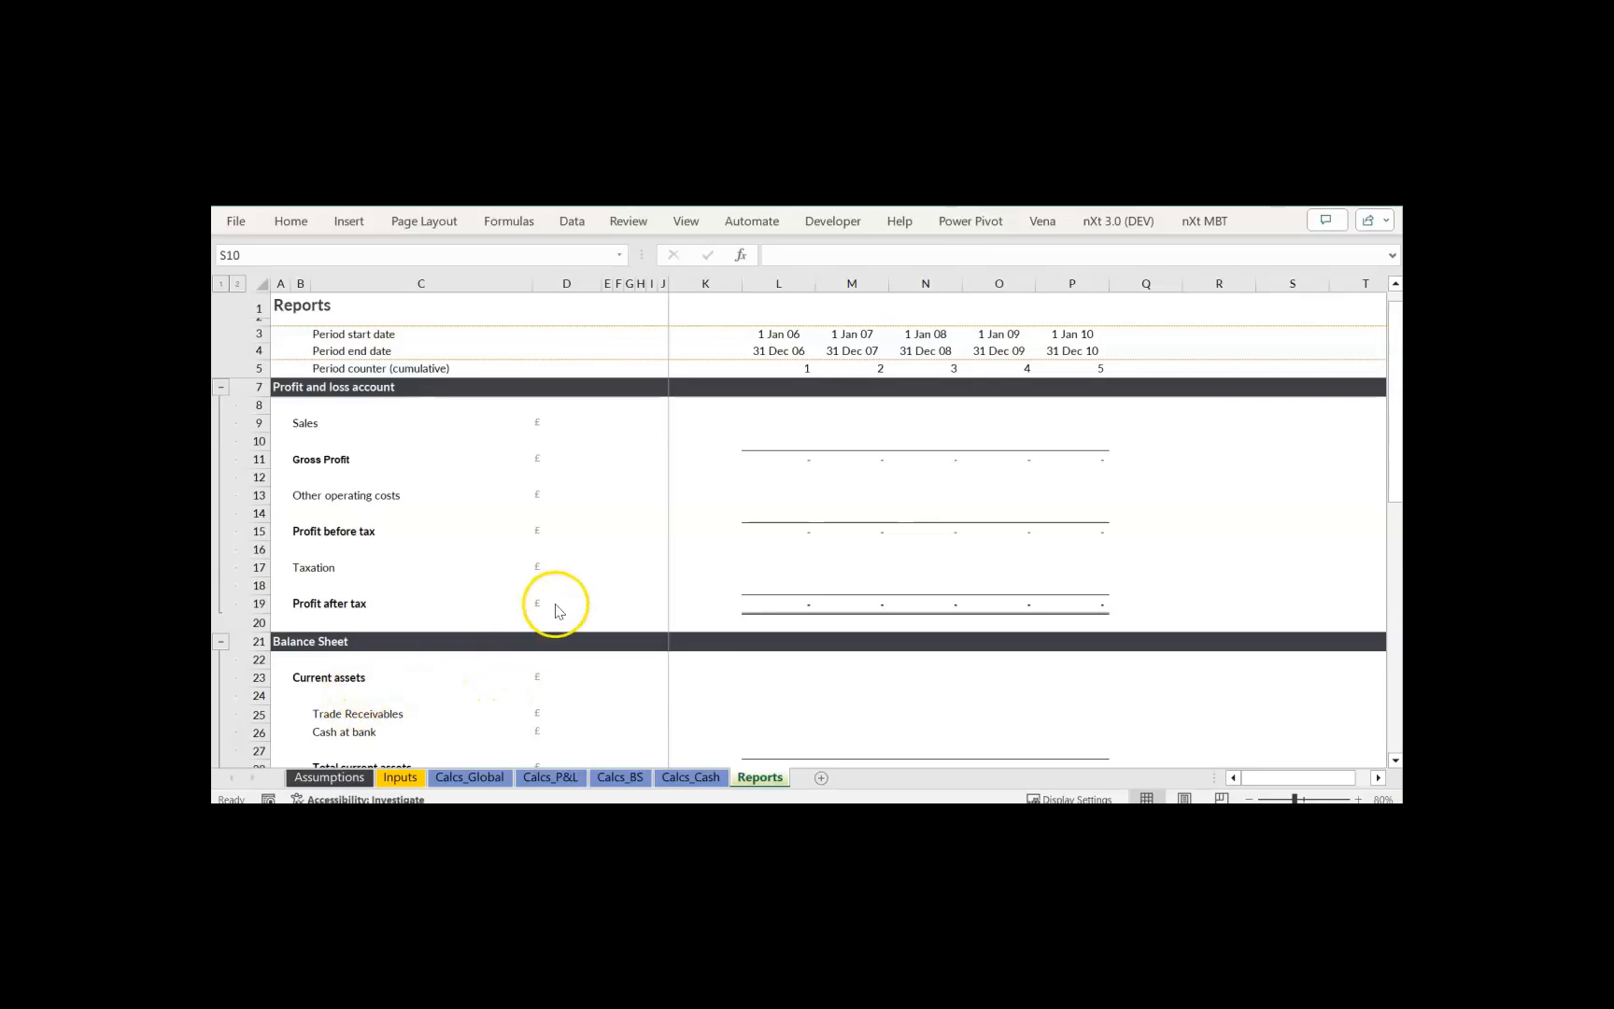
- Review the profit and loss, balance sheet and cash flow sections in Reports, plus the assumptions on the Inputs sheet
{"action": "scroll", "coordinate": [559, 612], "scroll_direction": "down", "scroll_amount": 5}
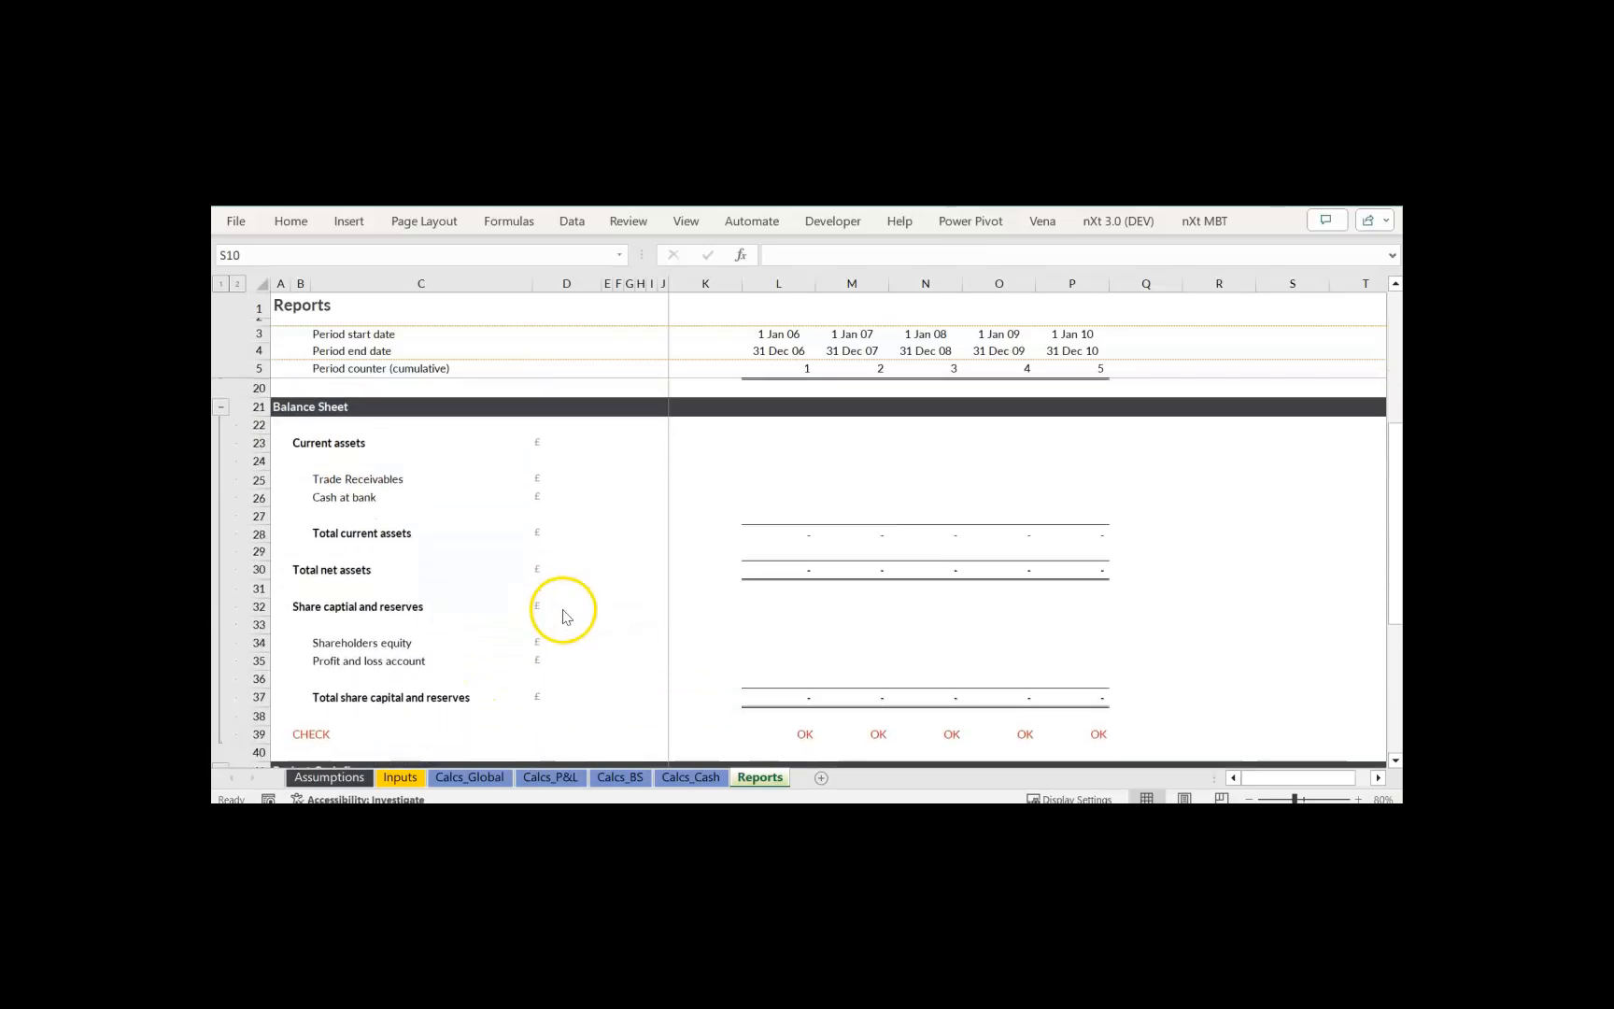
{"action": "scroll", "coordinate": [663, 534], "scroll_direction": "down", "scroll_amount": 5}
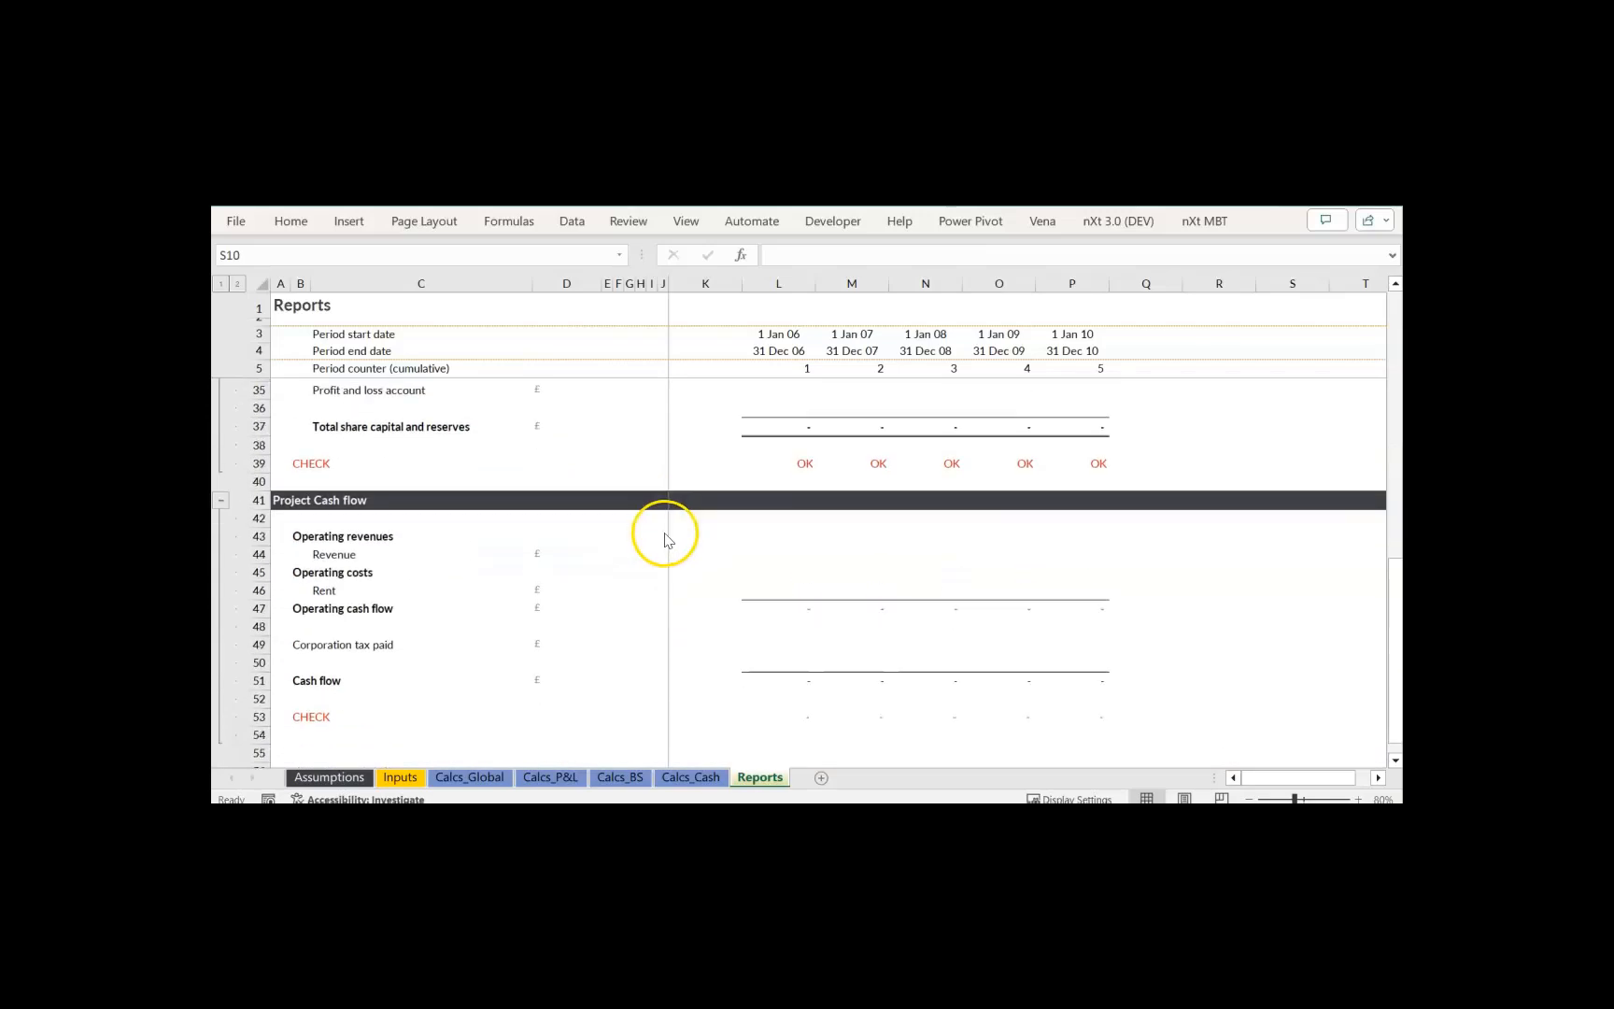
{"action": "scroll", "coordinate": [664, 534], "scroll_direction": "down", "scroll_amount": 1}
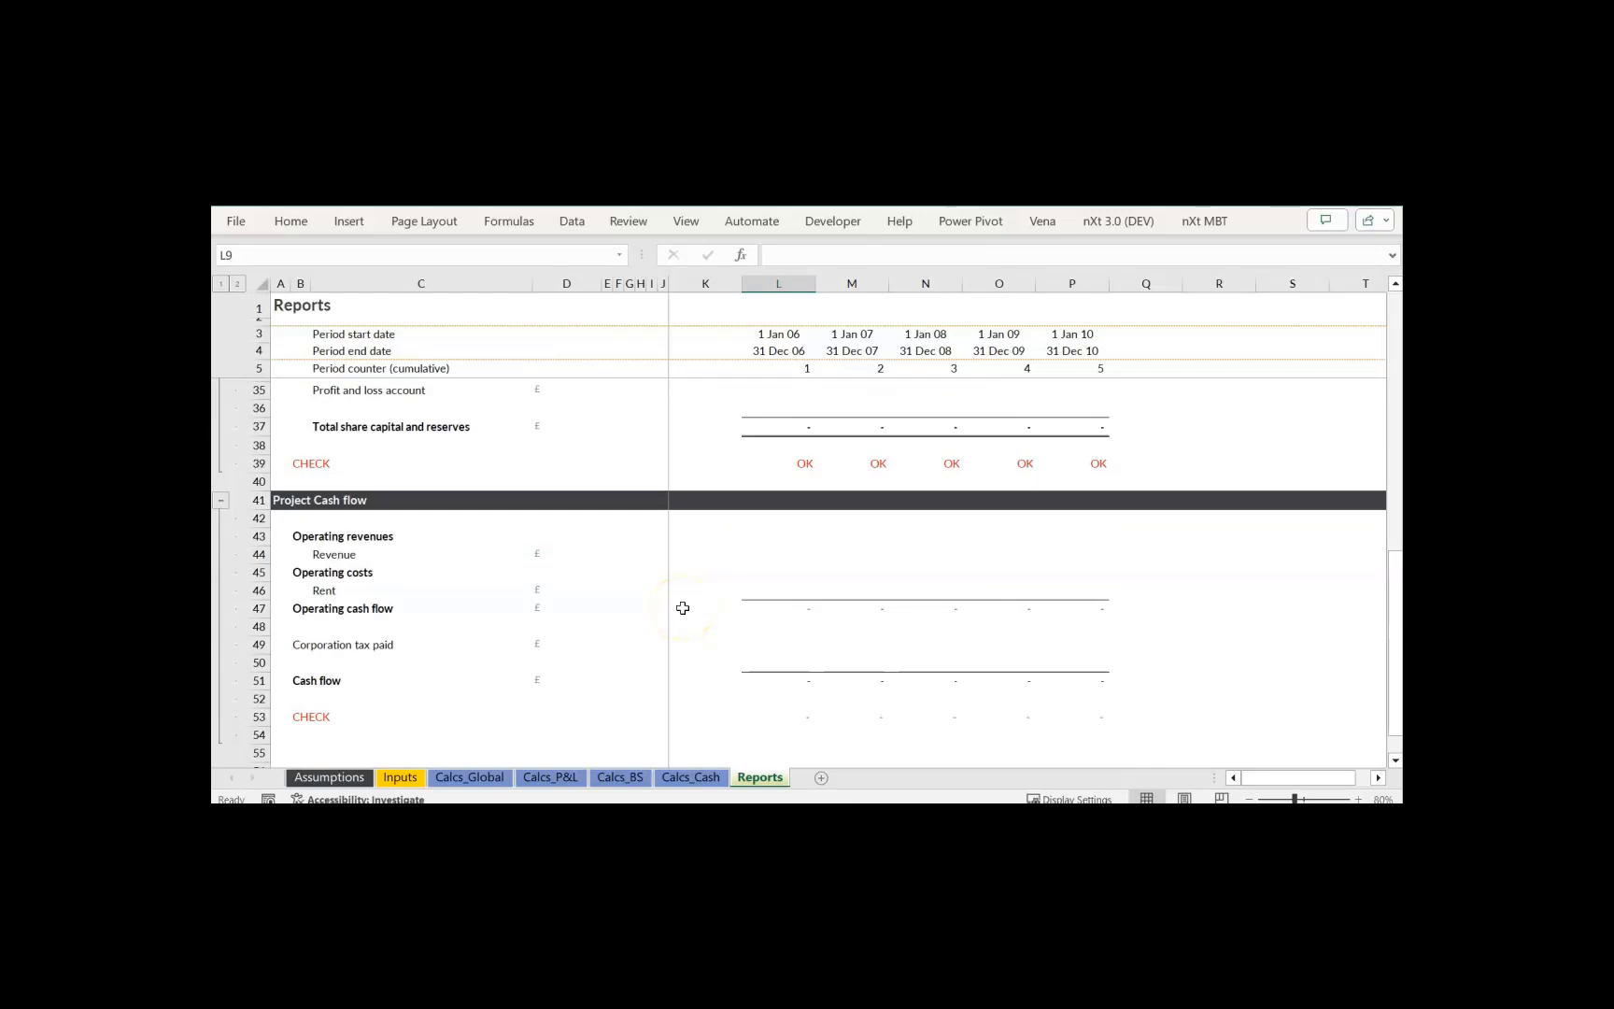
{"action": "left_click", "coordinate": [402, 777]}
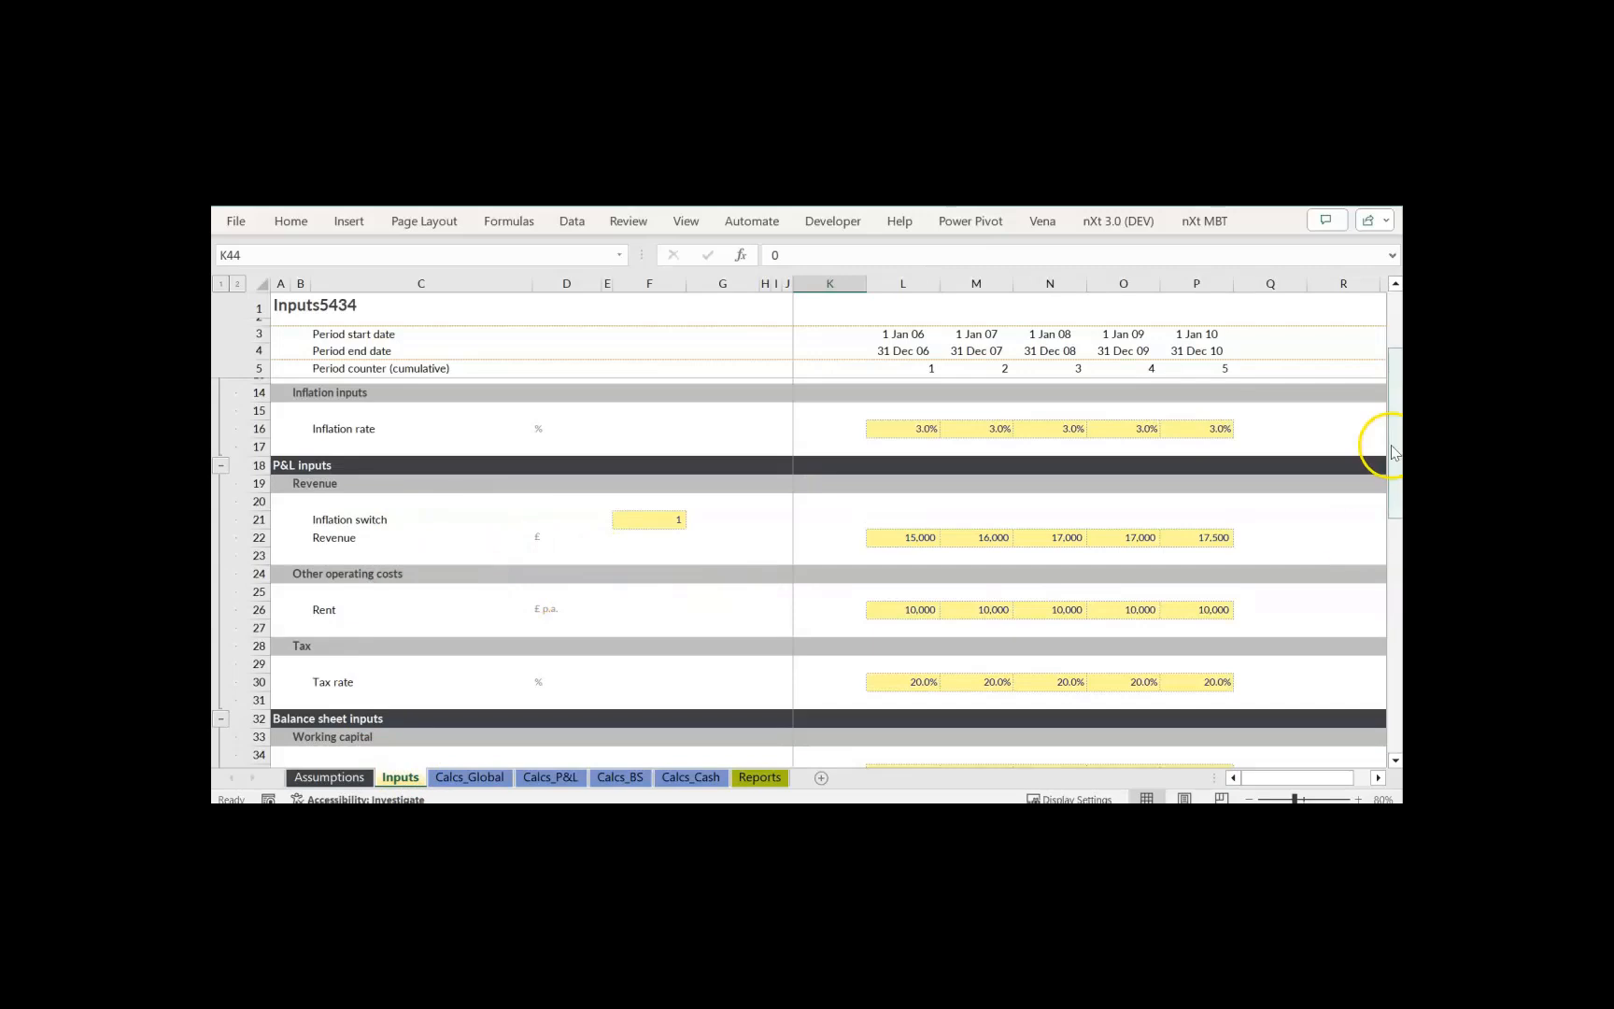
{"action": "left_click_drag", "start_coordinate": [1394, 452], "coordinate": [1398, 571]}
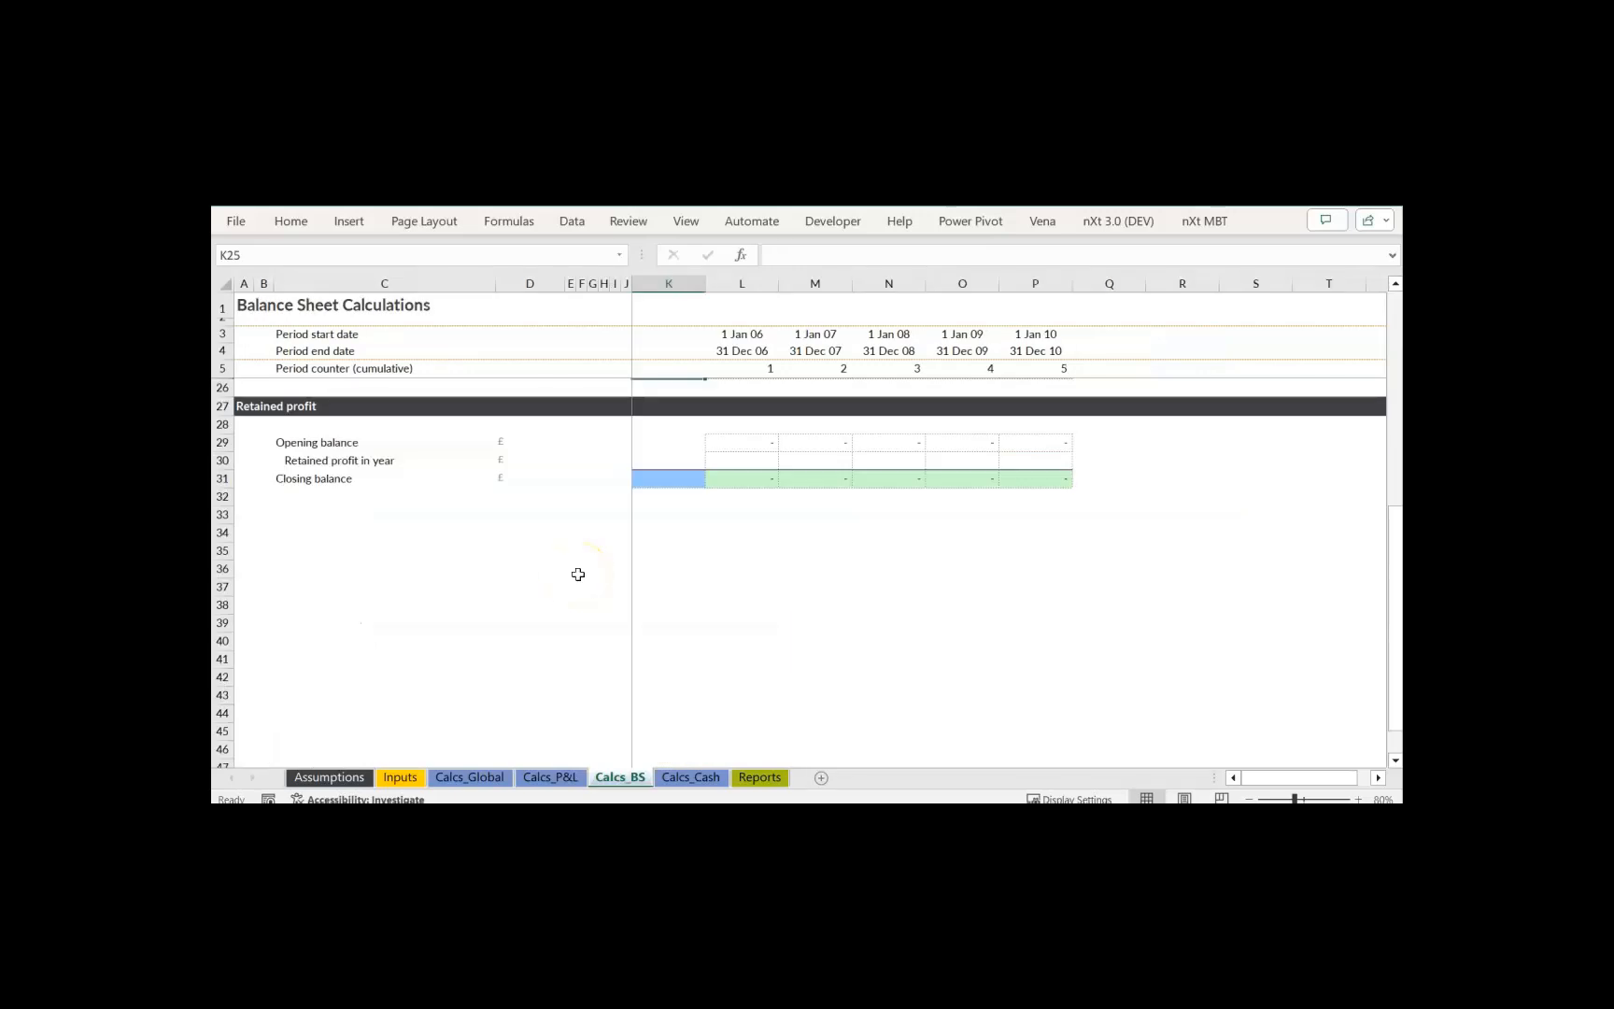
- Inspect the formulas for the 2006 opening and closing balances in the Retained profit section of Calcs_BS
{"action": "scroll", "coordinate": [578, 575], "scroll_direction": "down", "scroll_amount": 1}
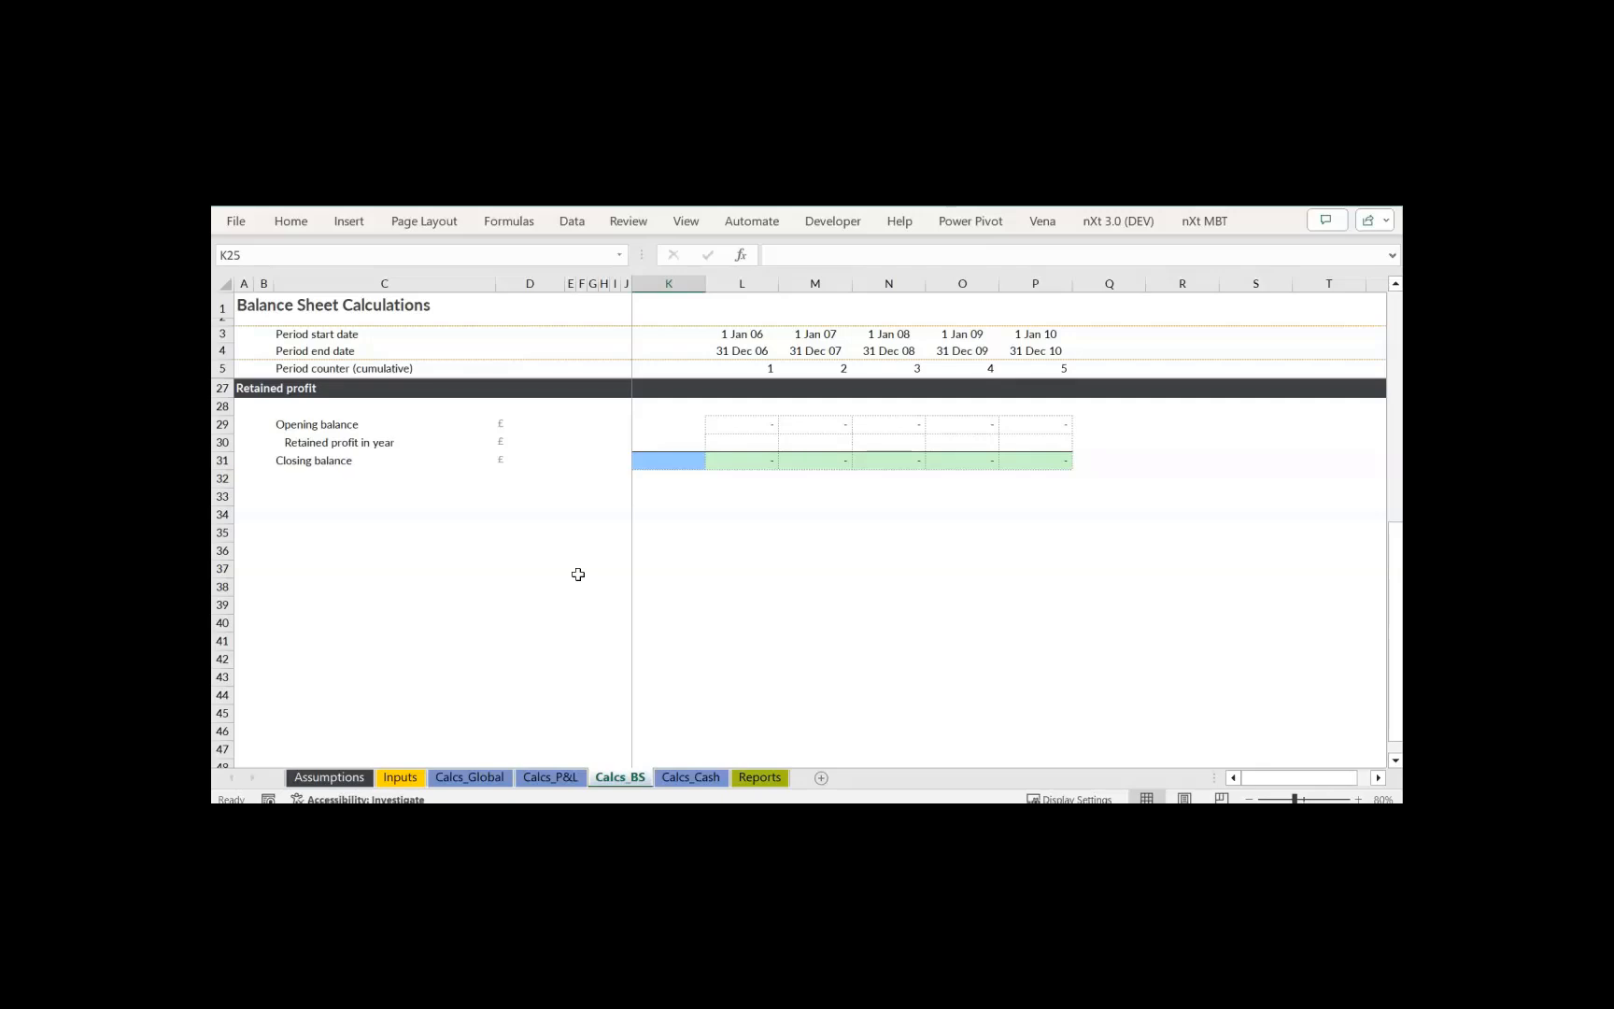
{"action": "left_click", "coordinate": [762, 427]}
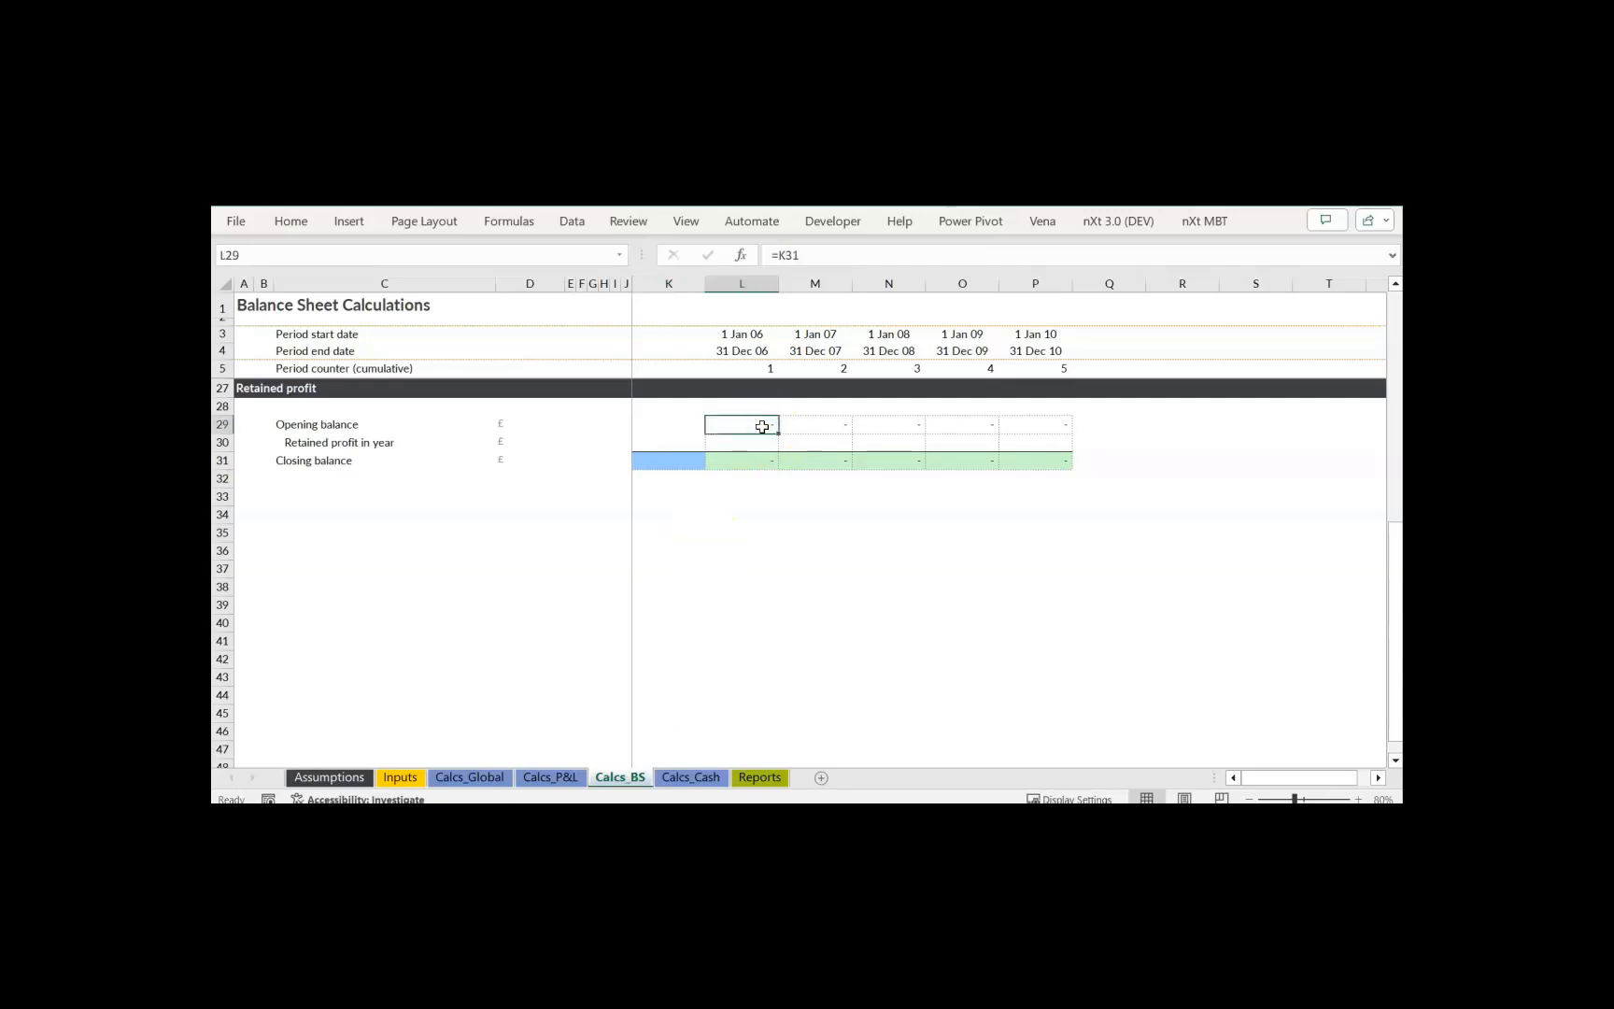
{"action": "key", "text": "F2"}
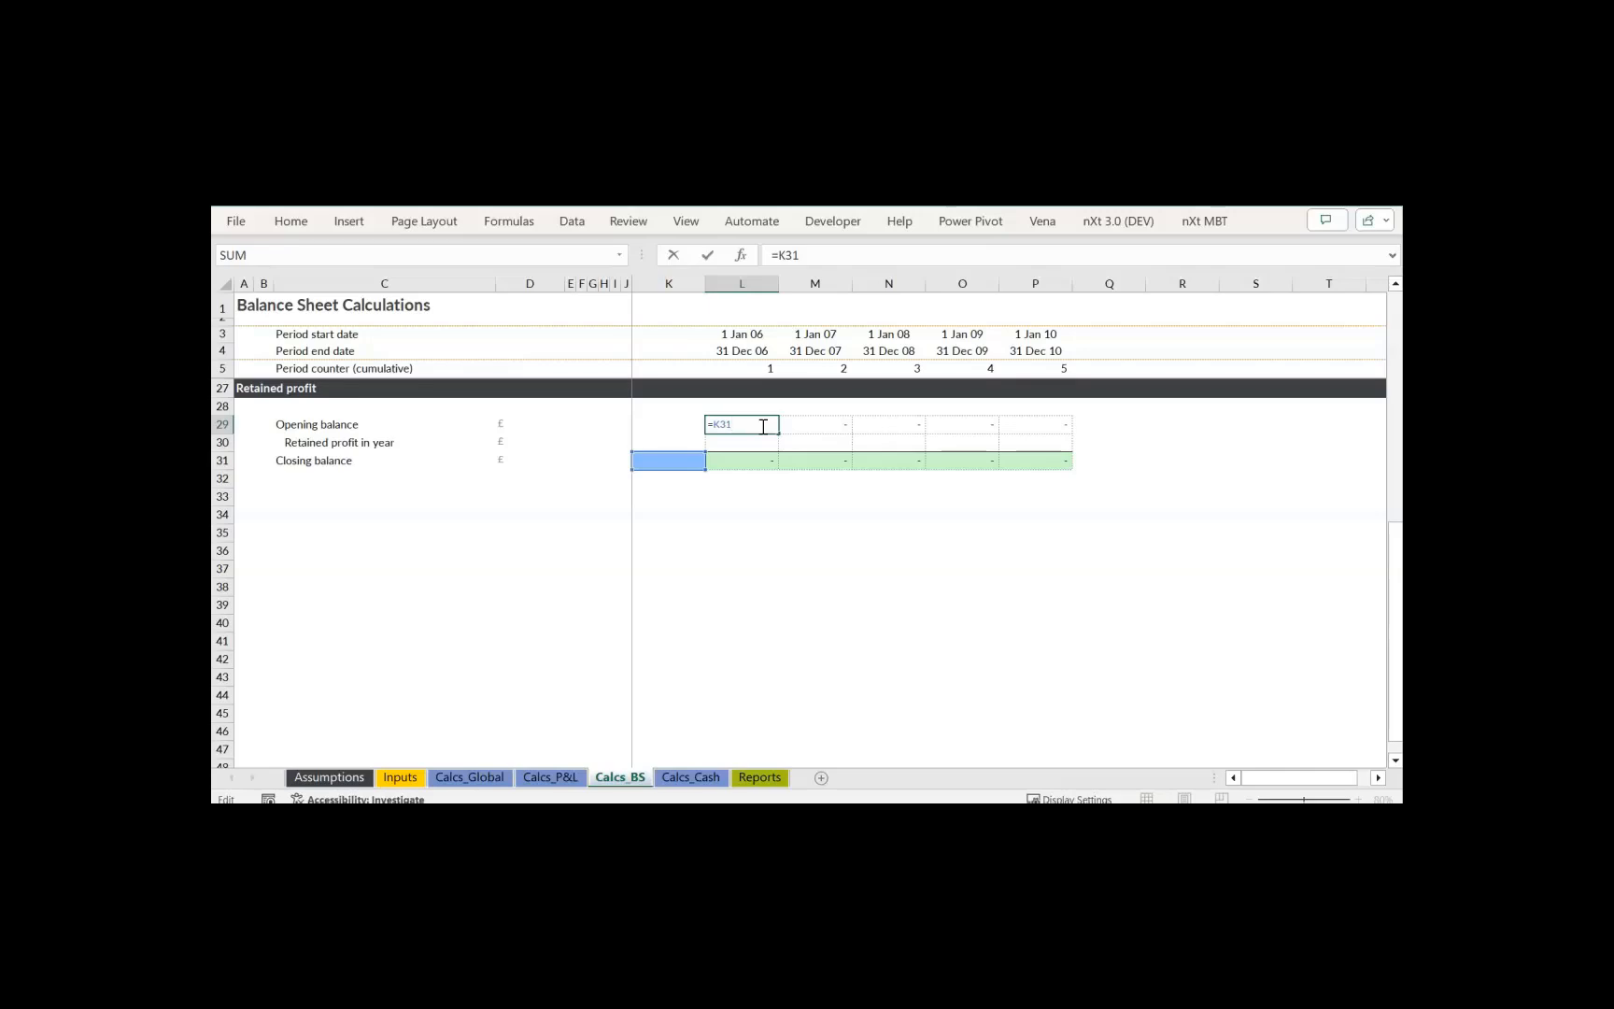
{"action": "left_click", "coordinate": [737, 460]}
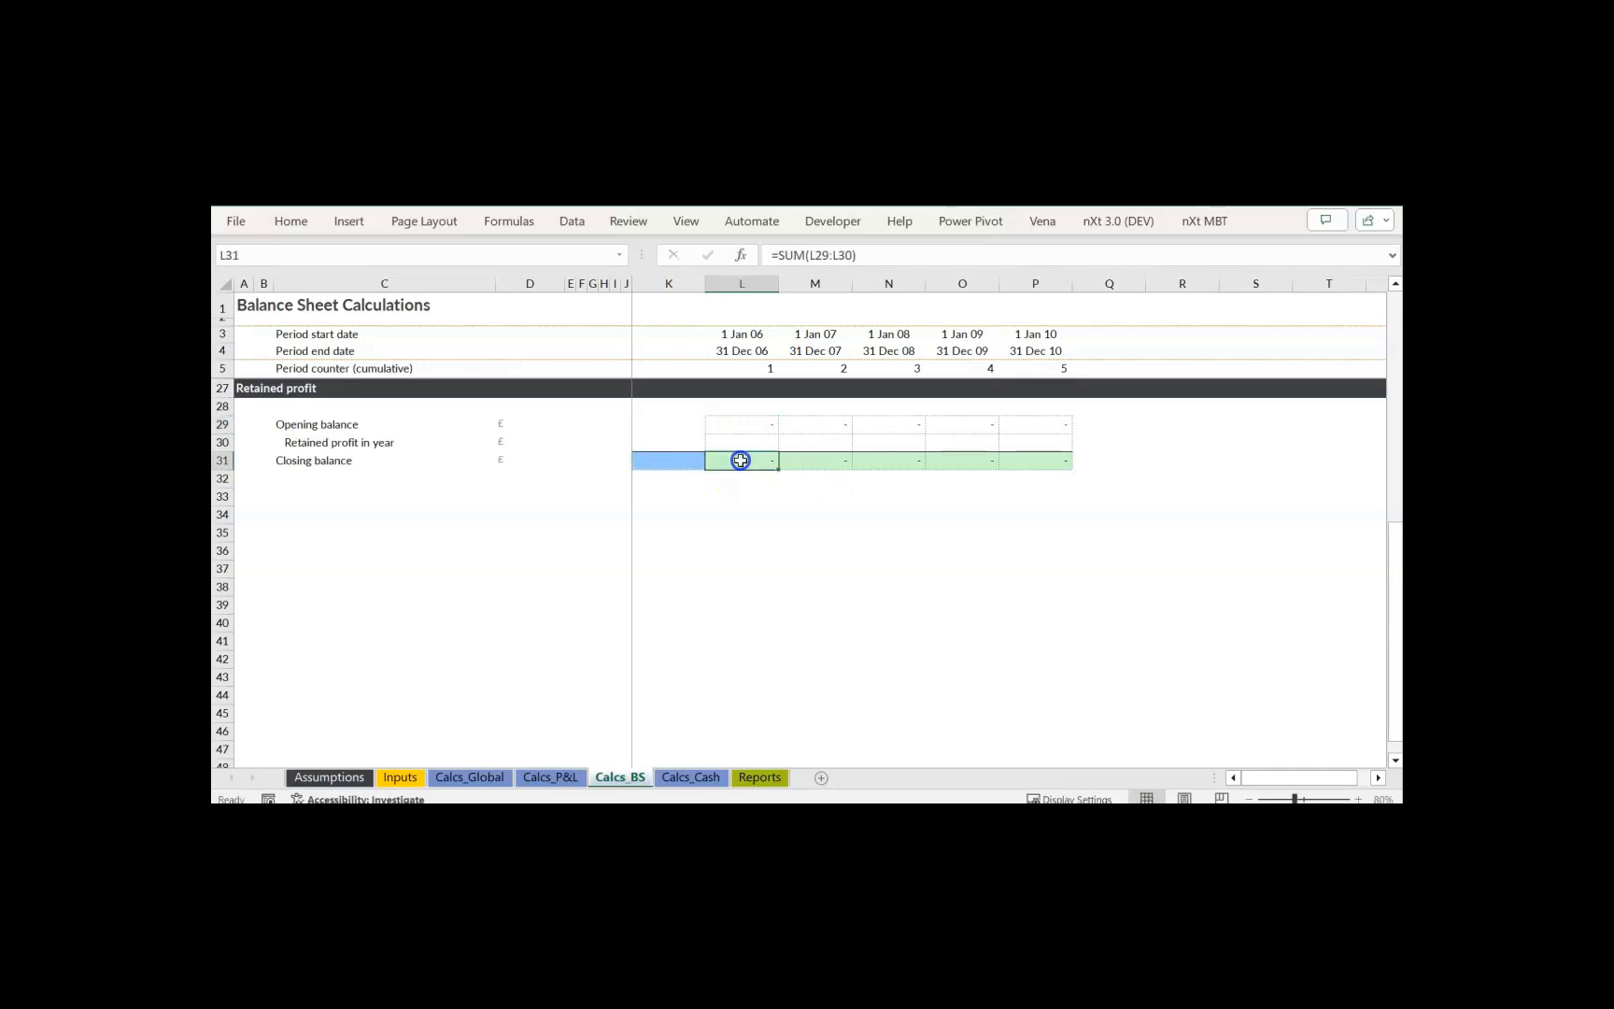
{"action": "key", "text": "F2"}
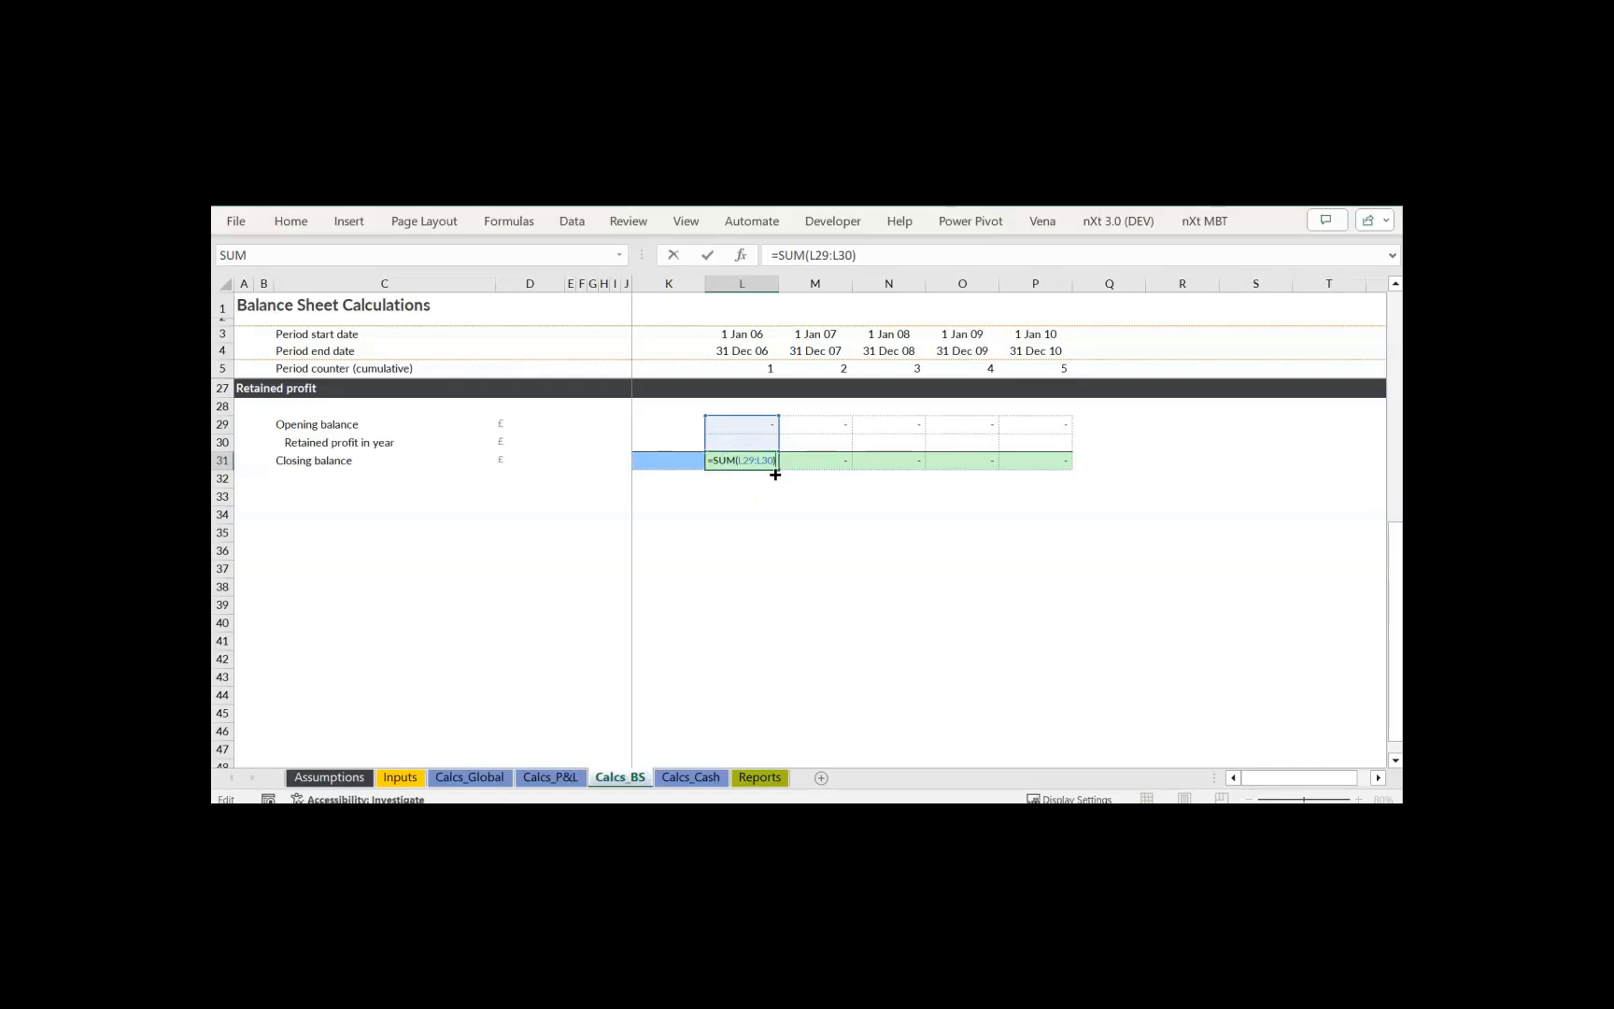
{"action": "key", "text": "Escape"}
{"action": "key", "text": "Left"}
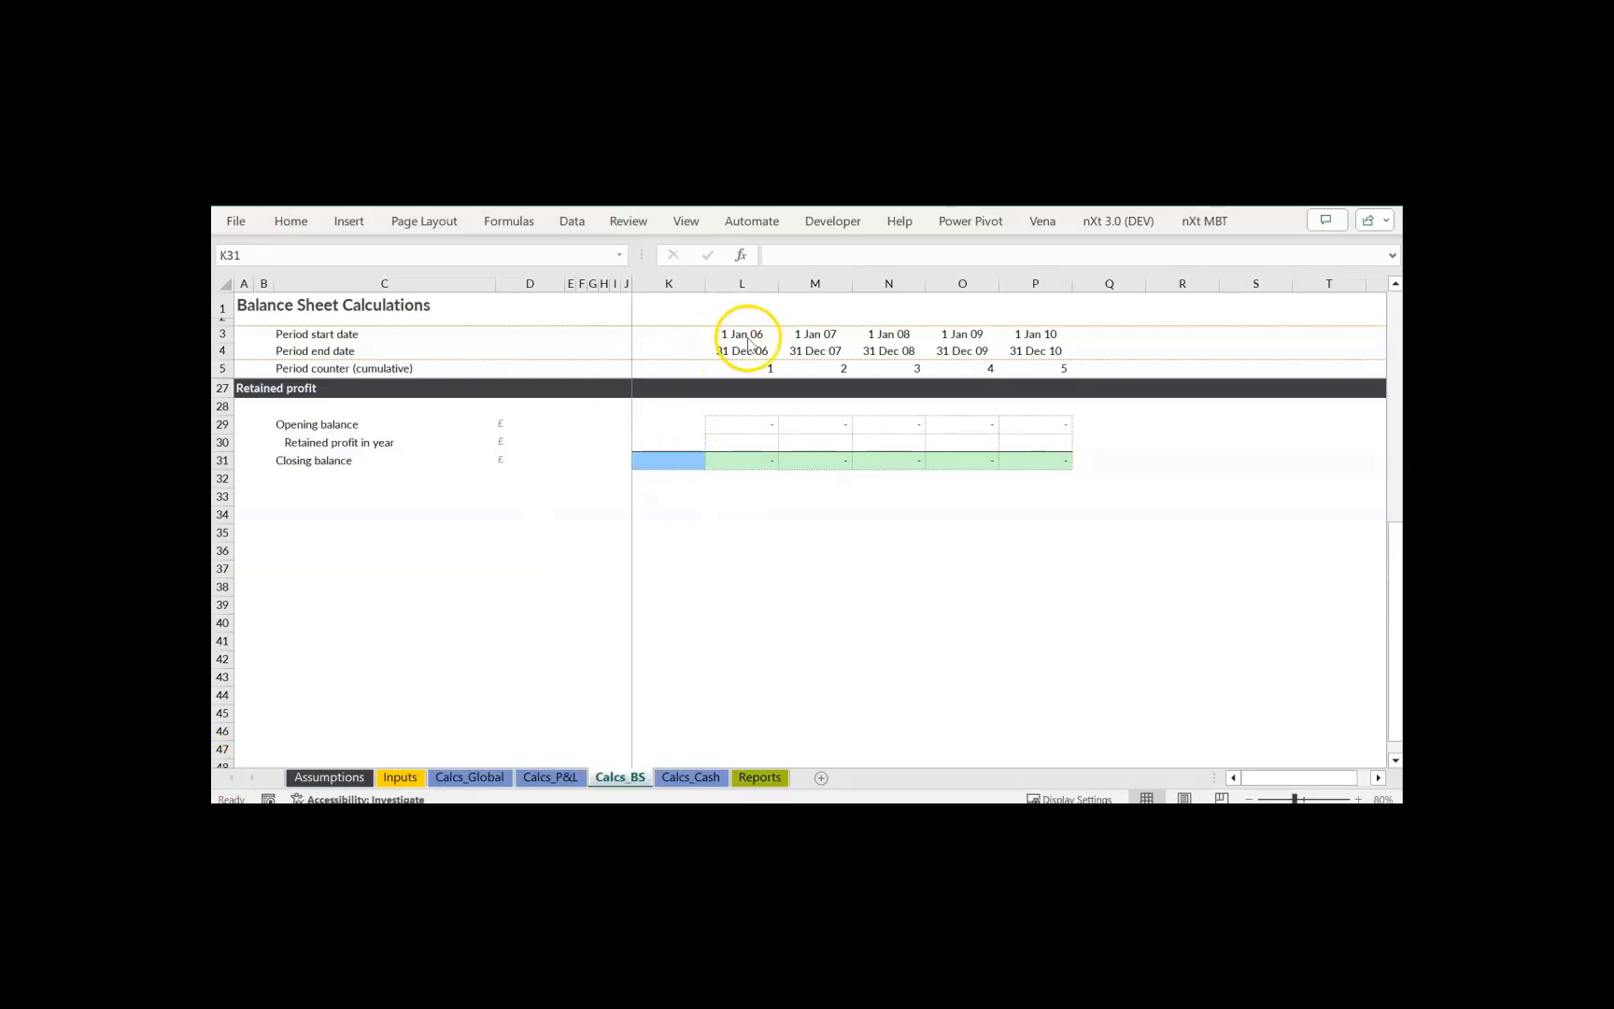
- Link the initial retained profit closing balance in Calcs_BS cell K31 to the opening retained profit in Inputs!K44
{"action": "left_click", "coordinate": [670, 459]}
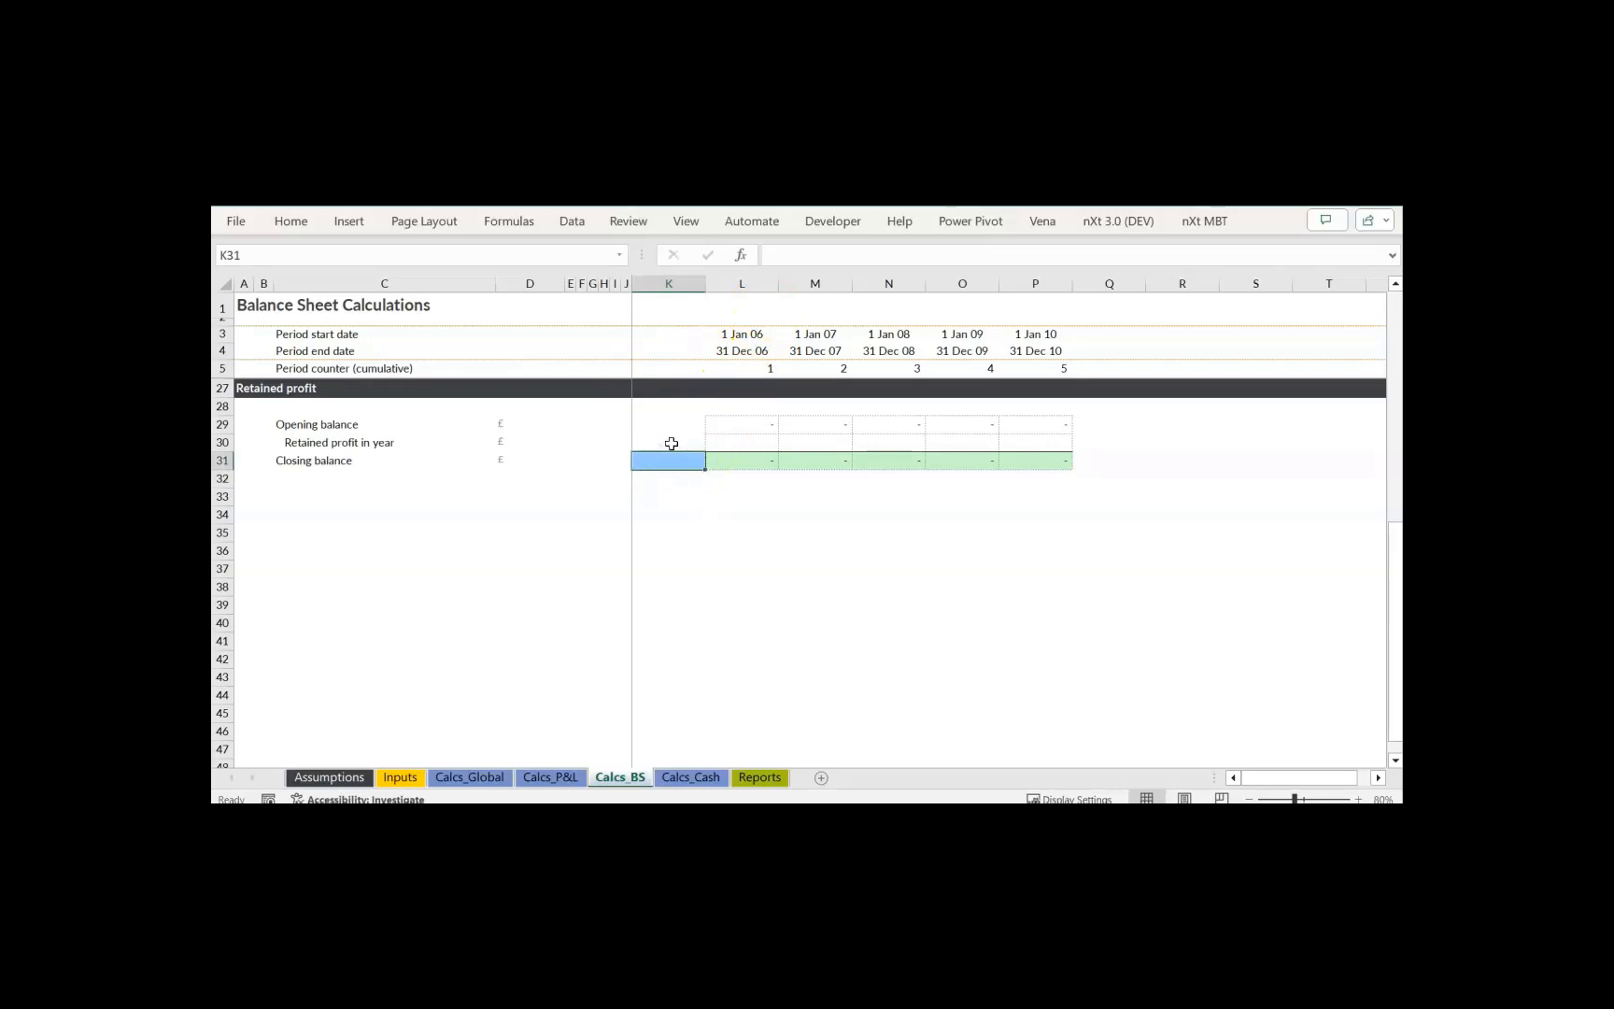
{"action": "type", "text": "="}
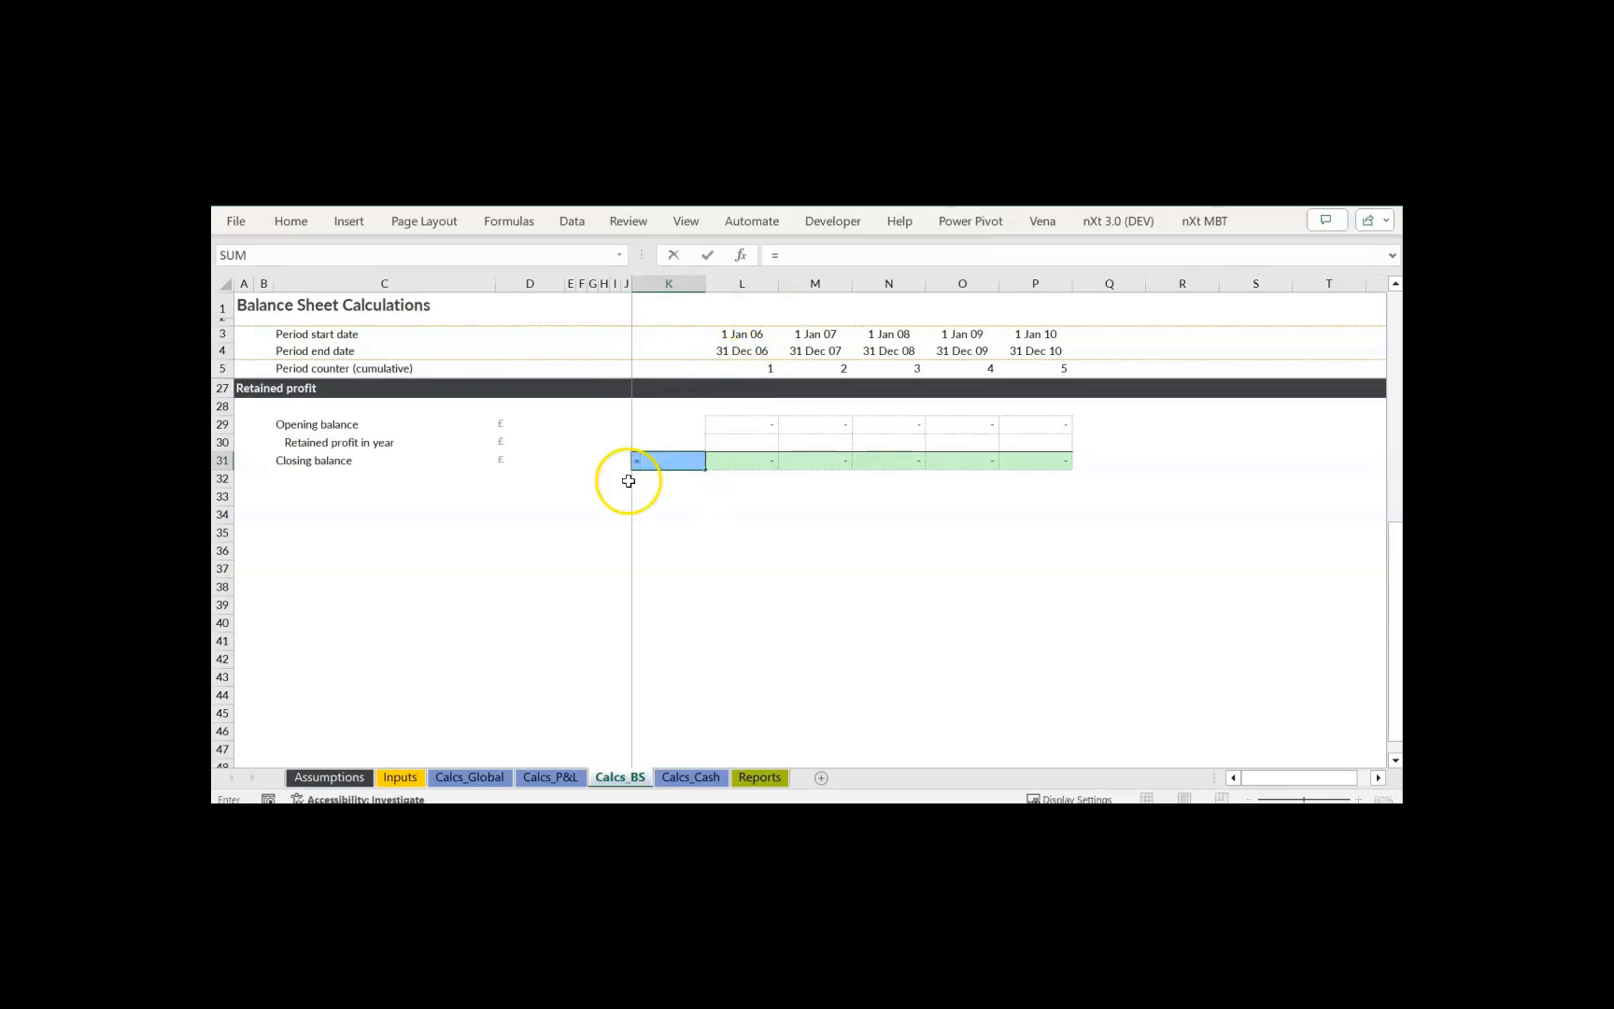
{"action": "left_click", "coordinate": [411, 779]}
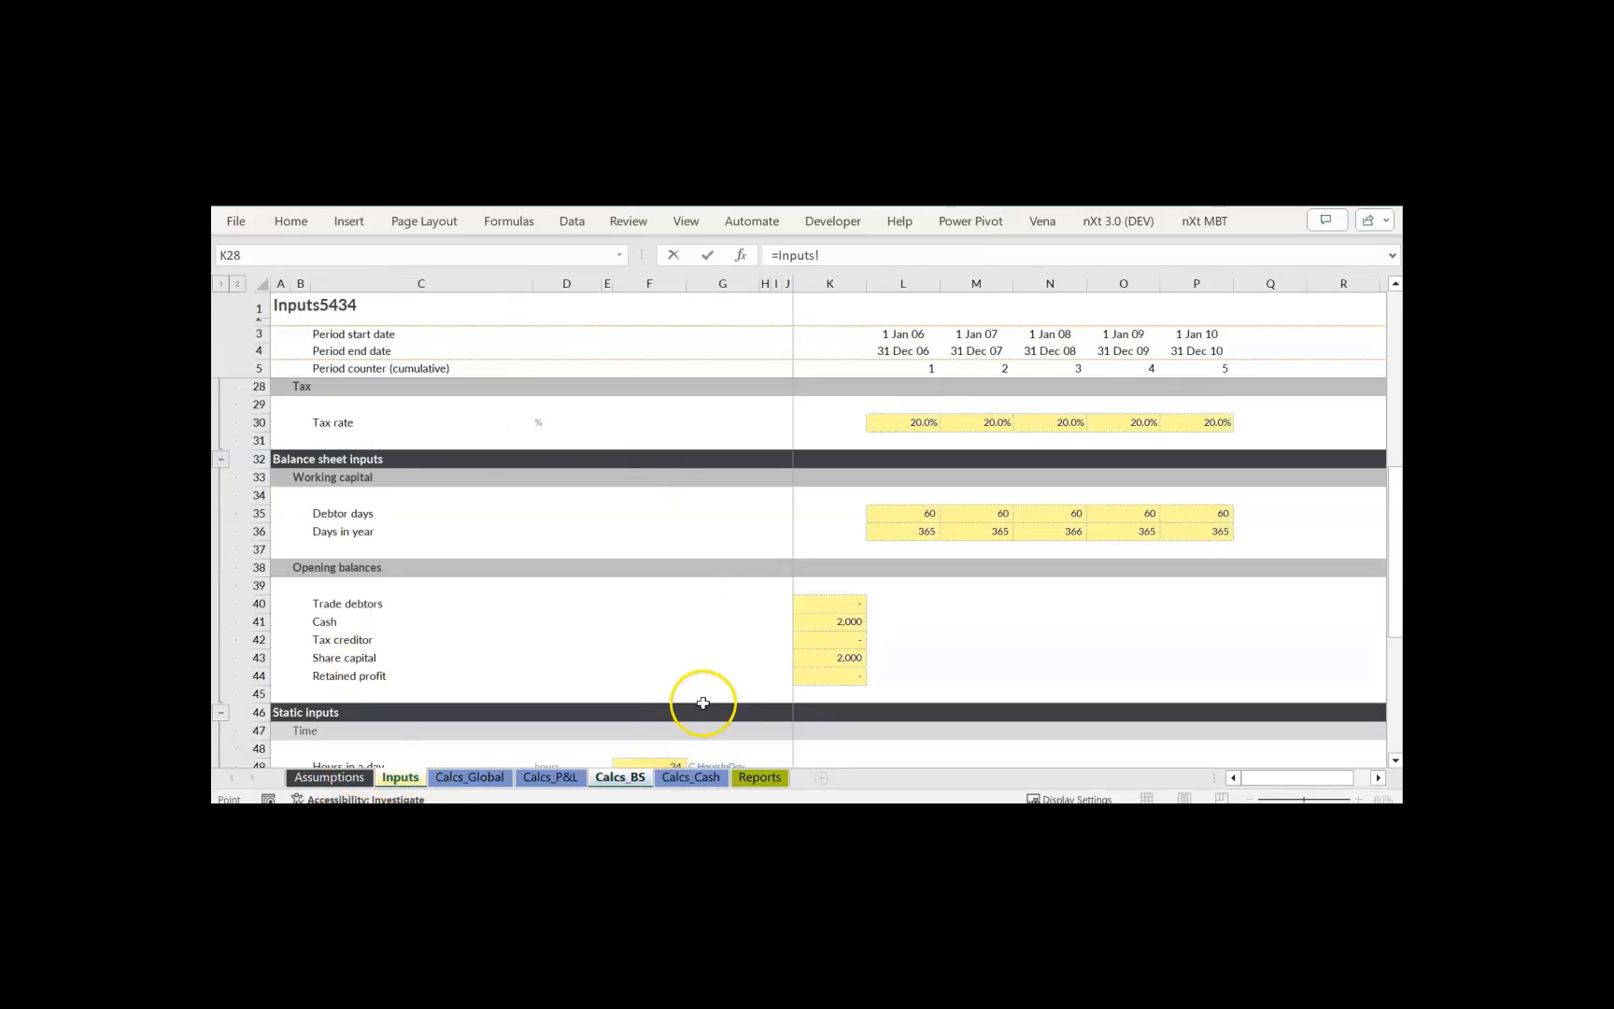
{"action": "left_click", "coordinate": [854, 676]}
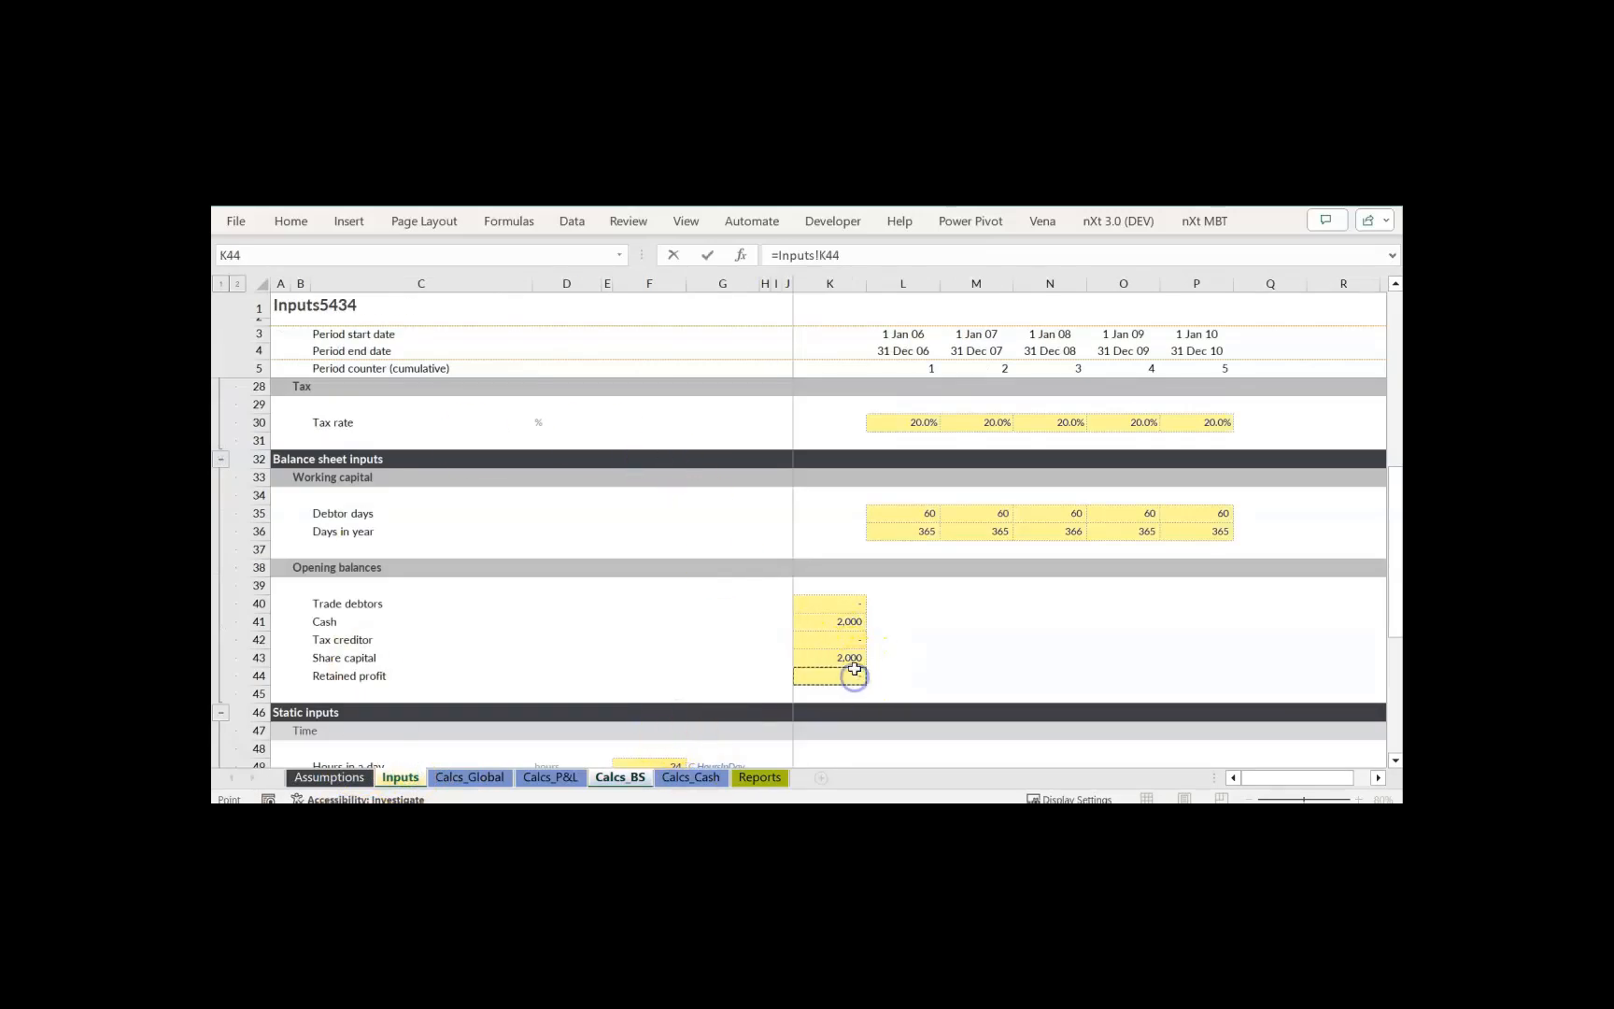
{"action": "key", "text": "Return"}
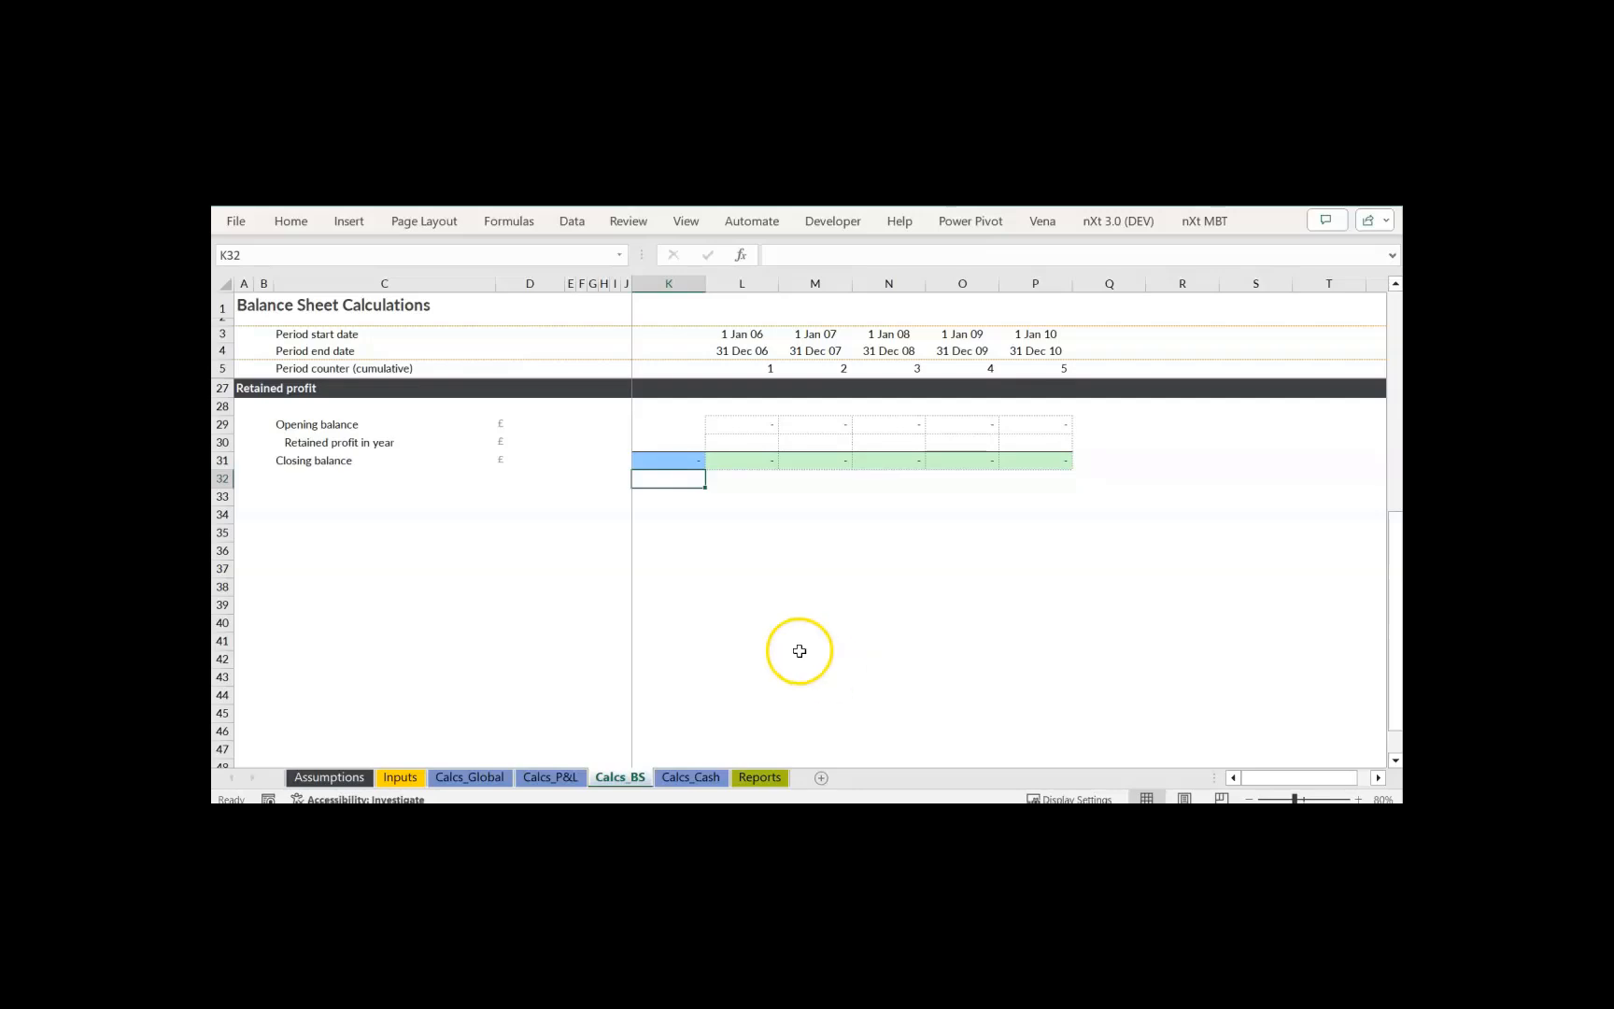
- Link the 2006 retained profit in year, Calcs_BS cell L30, to profit after tax in Reports!L19
{"action": "left_click", "coordinate": [751, 440]}
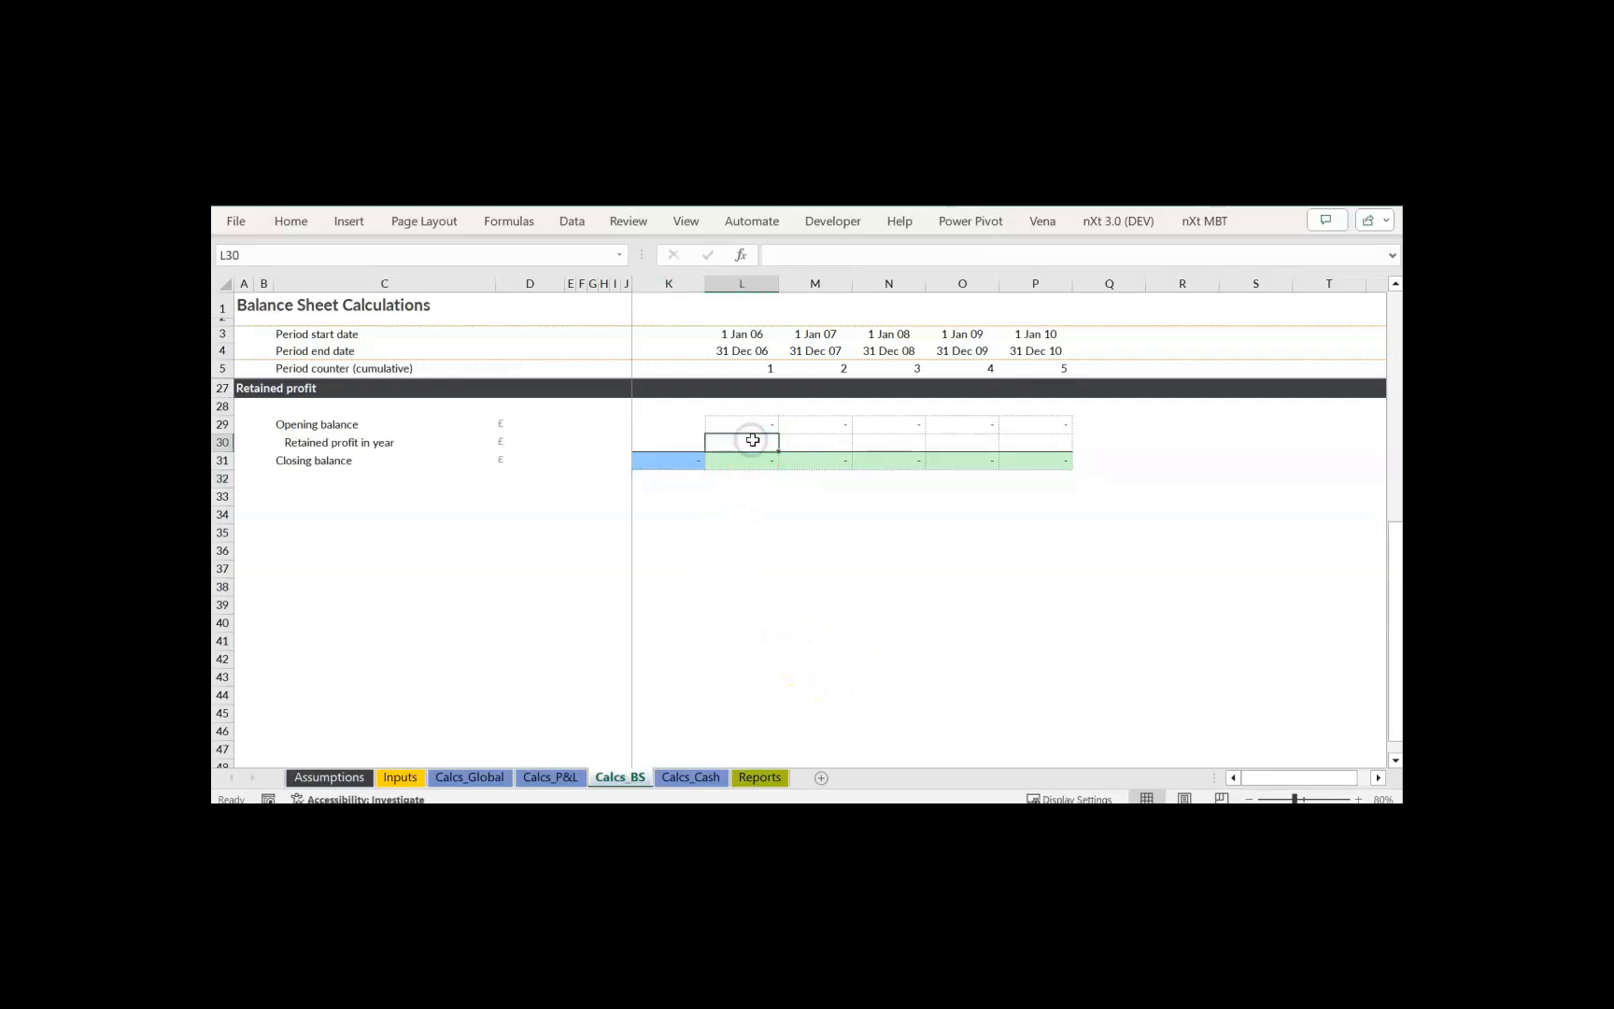
{"action": "type", "text": "="}
{"action": "left_click", "coordinate": [755, 775]}
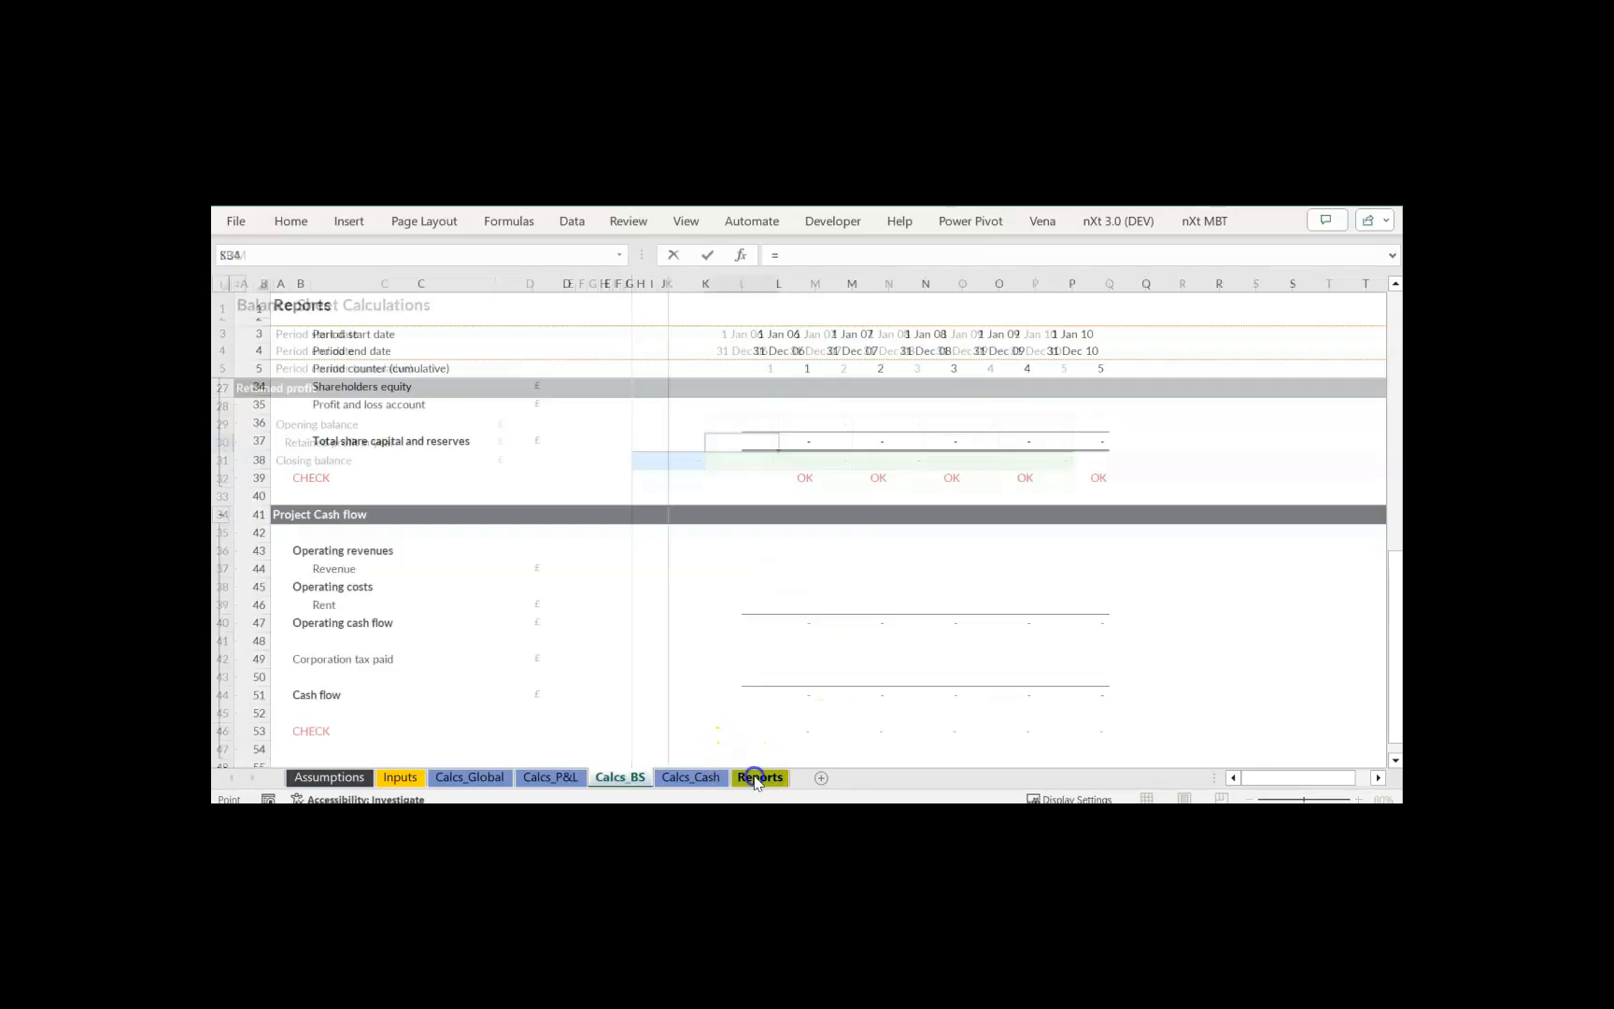
{"action": "scroll", "coordinate": [841, 602], "scroll_direction": "up", "scroll_amount": 4}
{"action": "scroll", "coordinate": [849, 595], "scroll_direction": "up", "scroll_amount": 4}
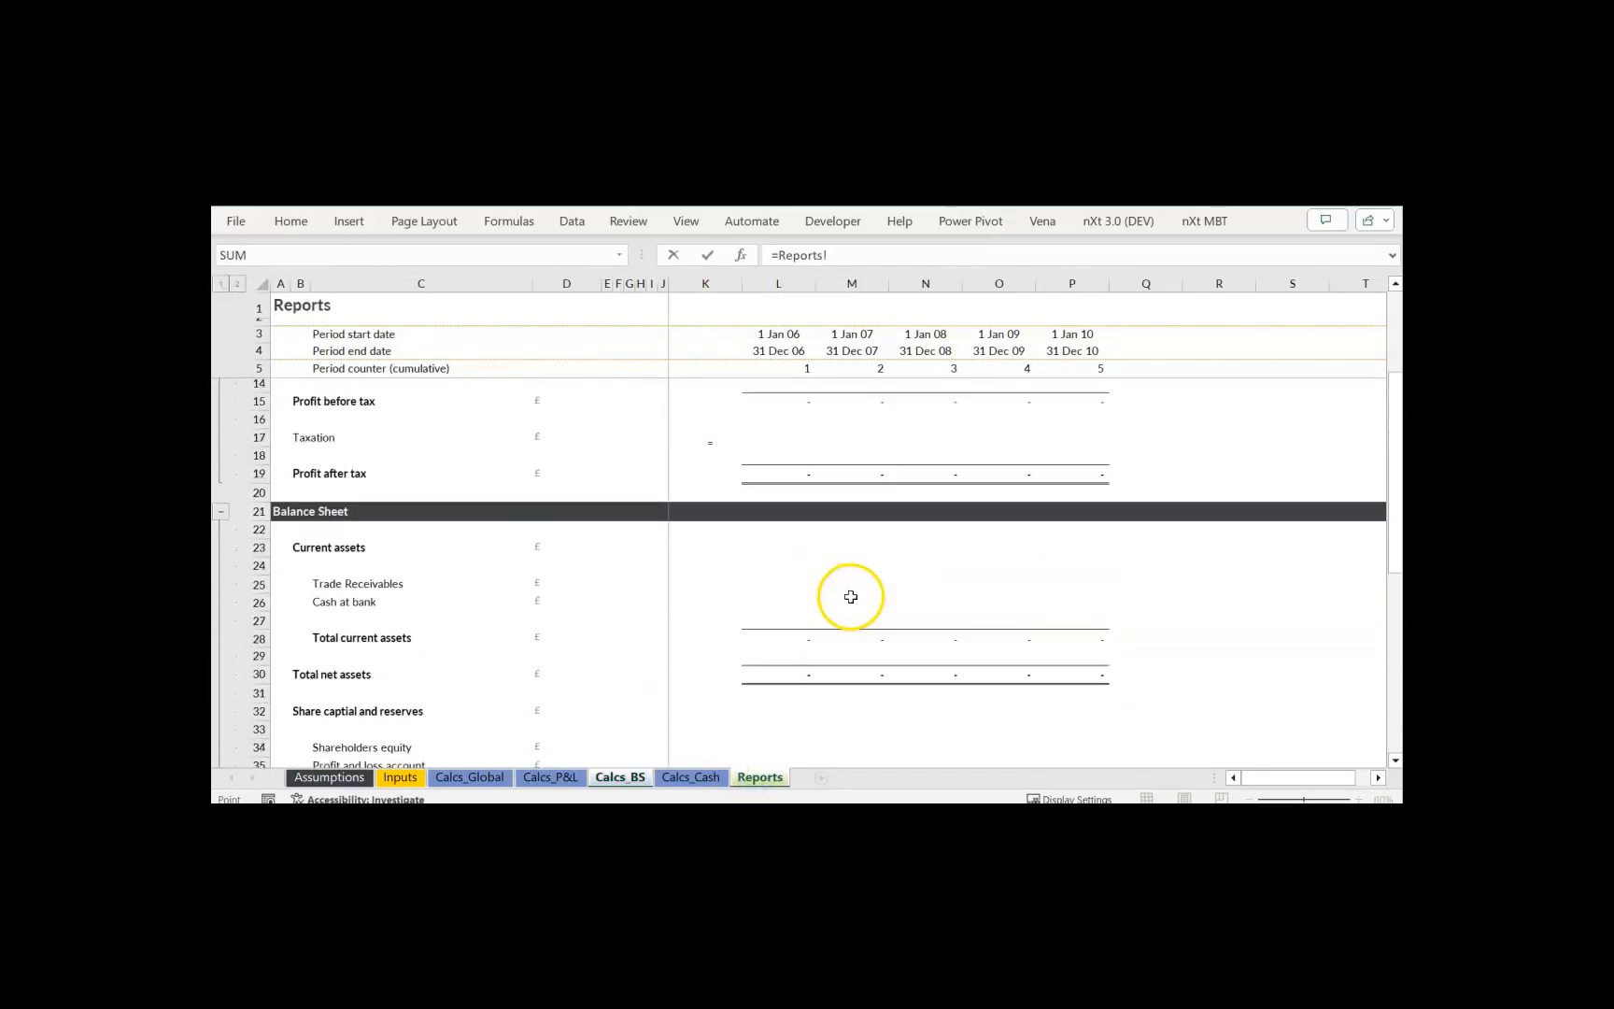
{"action": "left_click", "coordinate": [791, 531]}
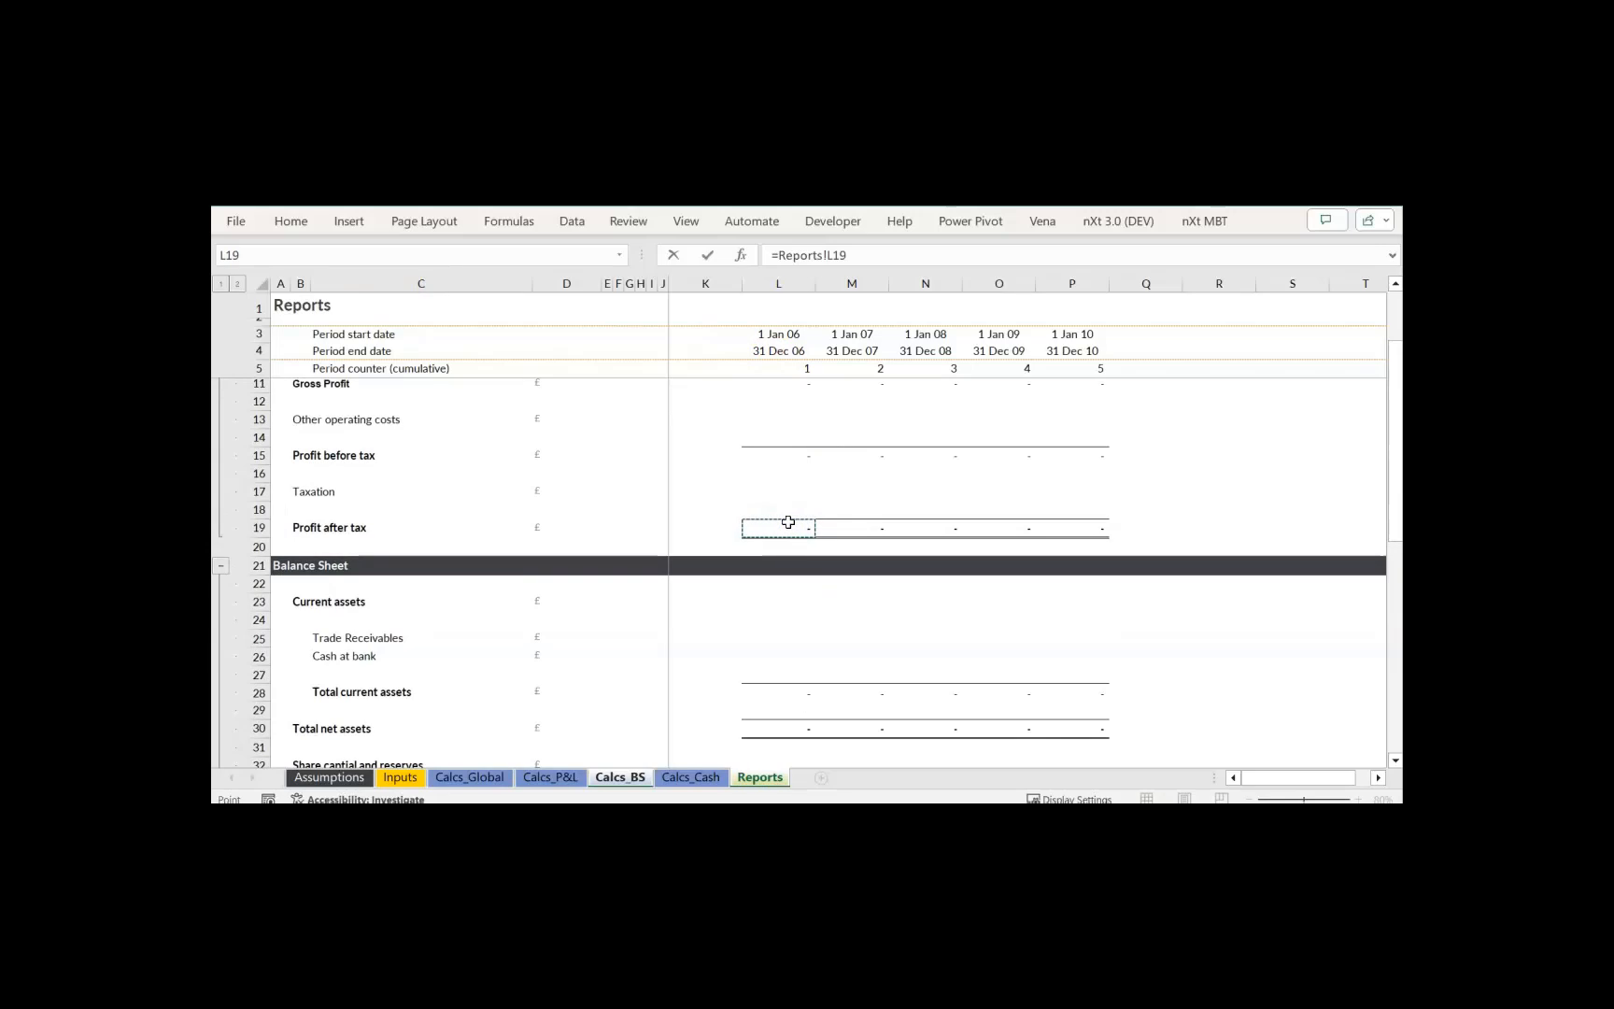
{"action": "key", "text": "Return"}
- Fill the retained profit in year formula from L30 across to P30
{"action": "key", "text": "Up"}
{"action": "key", "text": "shift+Right"}
{"action": "key", "text": "shift+Right"}
{"action": "key", "text": "shift+Right"}
{"action": "key", "text": "shift+Right"}
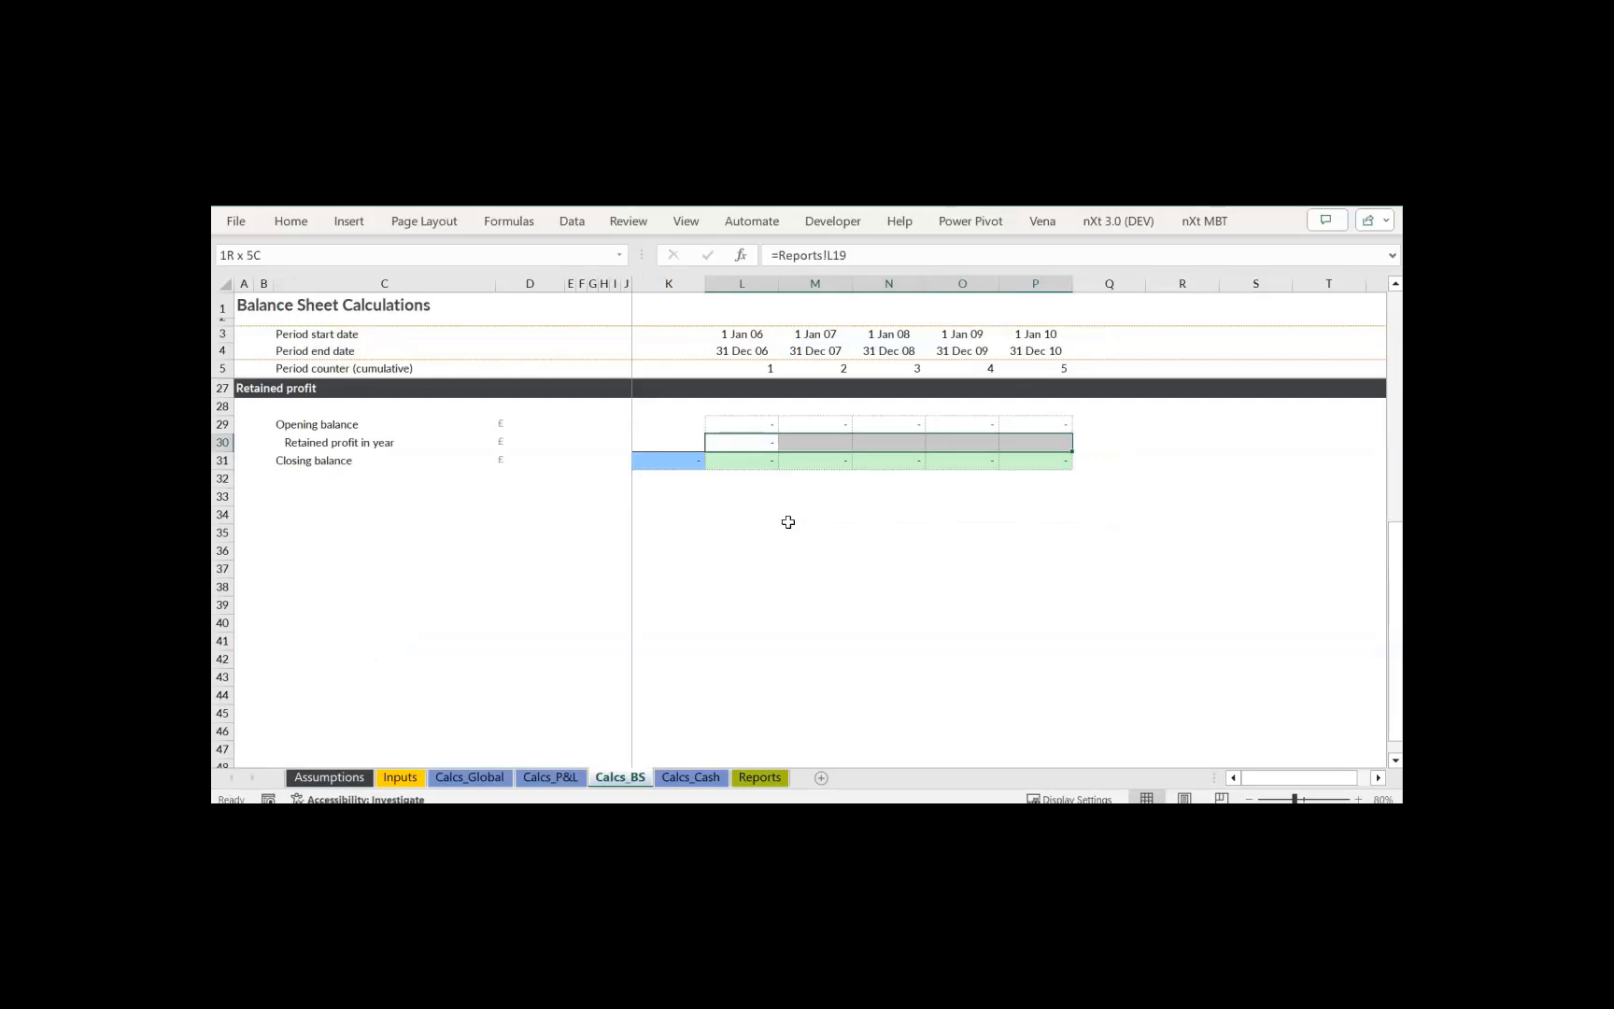
{"action": "key", "text": "ctrl+r"}
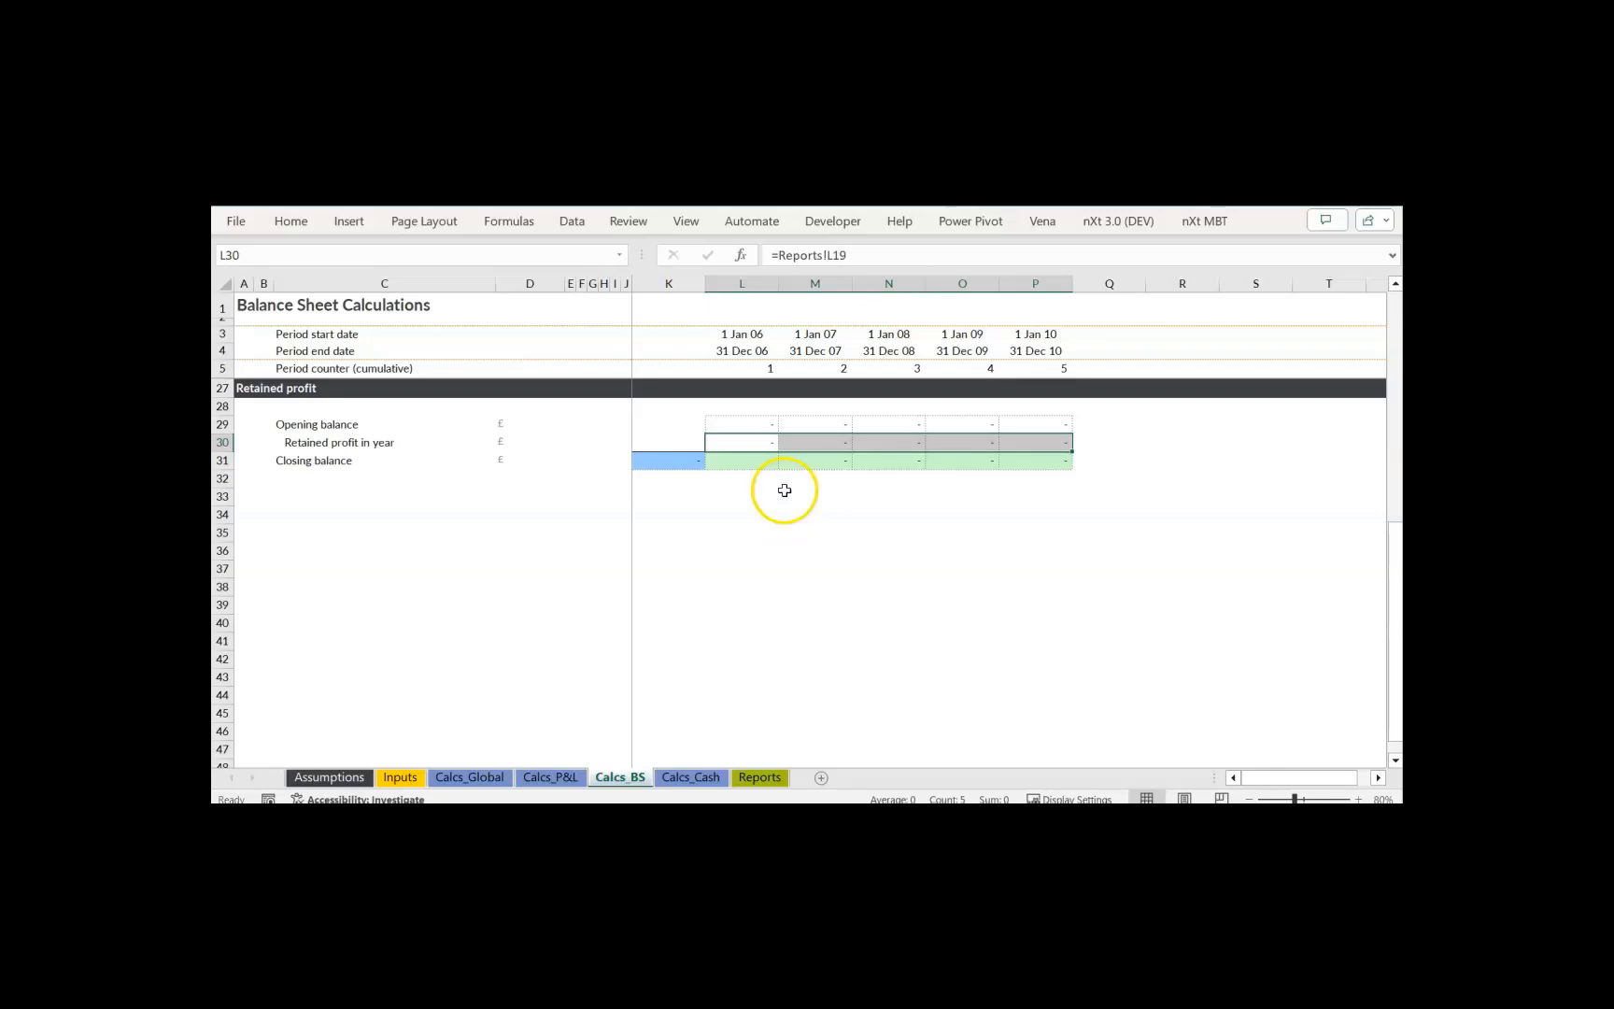
{"action": "left_click", "coordinate": [796, 482]}
- Link the balance sheet's profit and loss account for 2006, Reports cell L35, to the retained profit closing balance in Calcs_BS!L31
{"action": "left_click", "coordinate": [760, 777]}
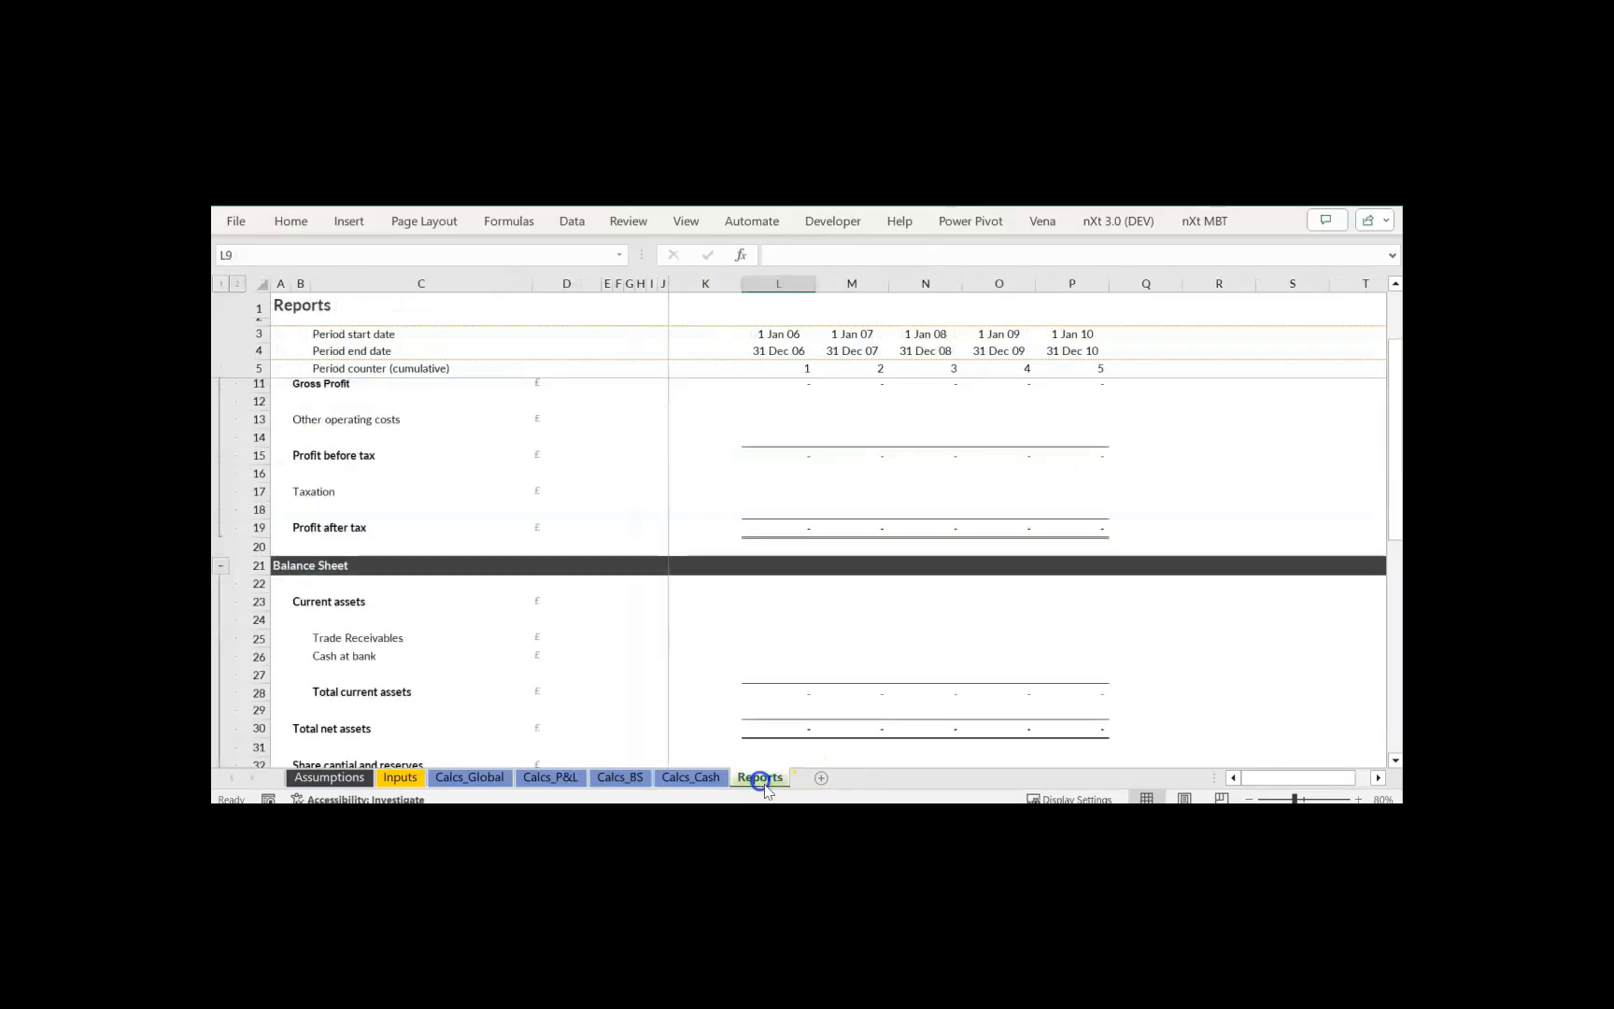
{"action": "scroll", "coordinate": [1060, 589], "scroll_direction": "down", "scroll_amount": 1}
{"action": "scroll", "coordinate": [1060, 589], "scroll_direction": "down", "scroll_amount": 4}
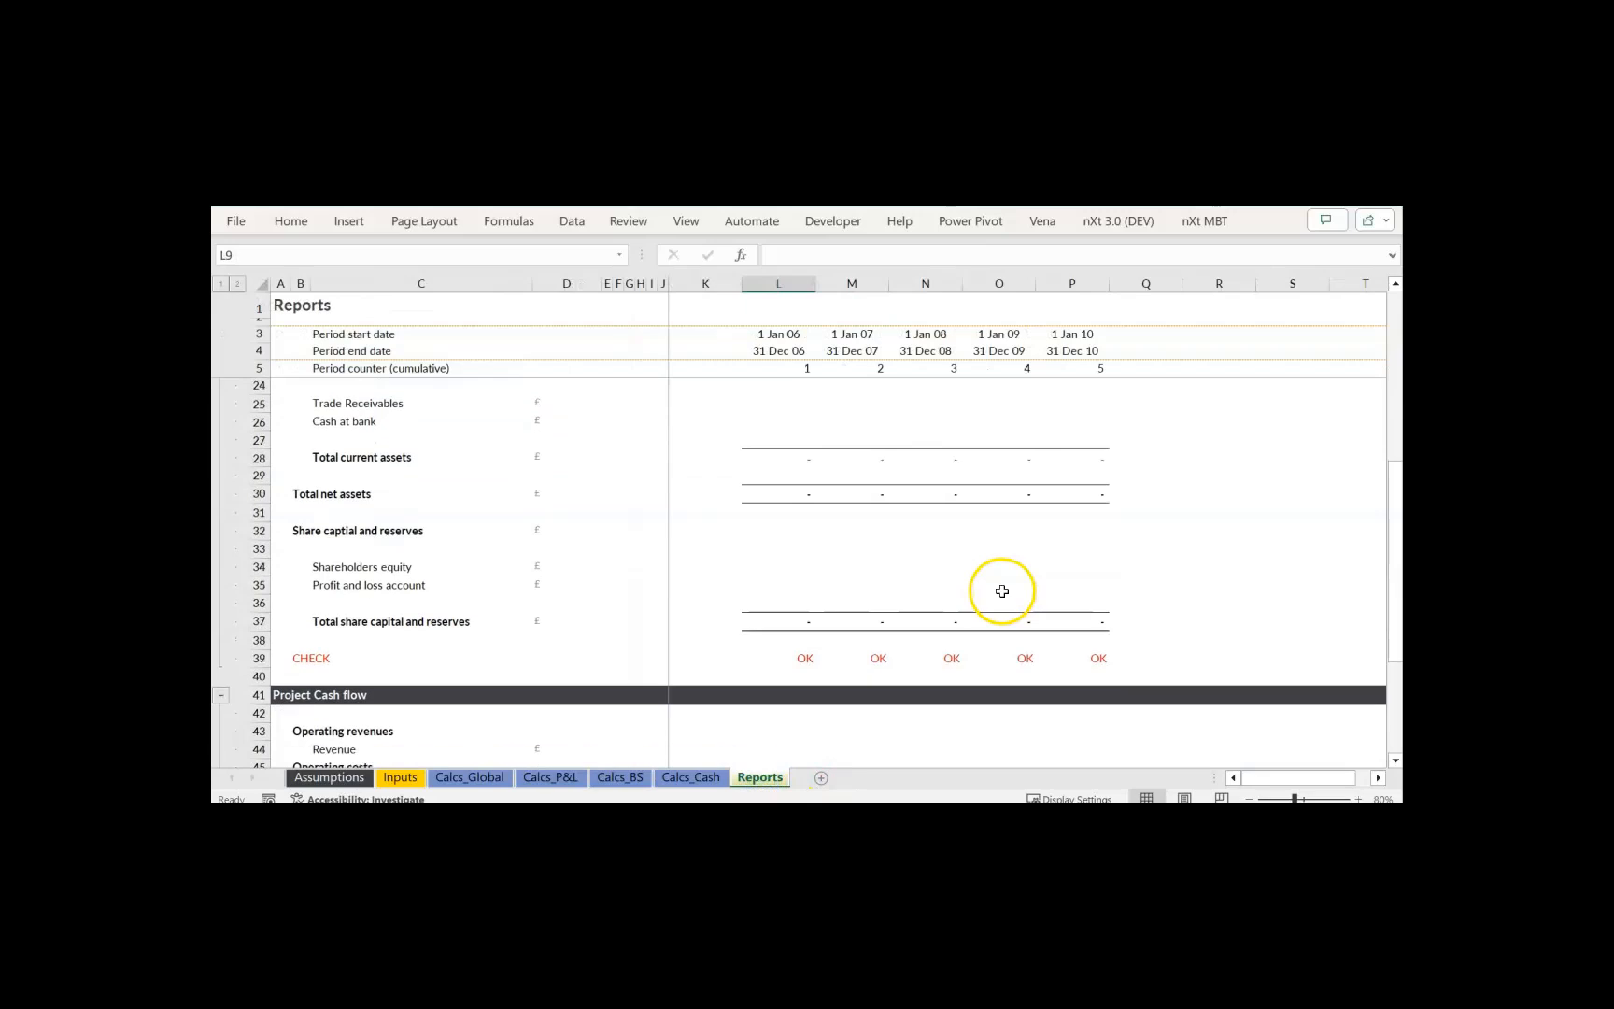
{"action": "left_click", "coordinate": [790, 540]}
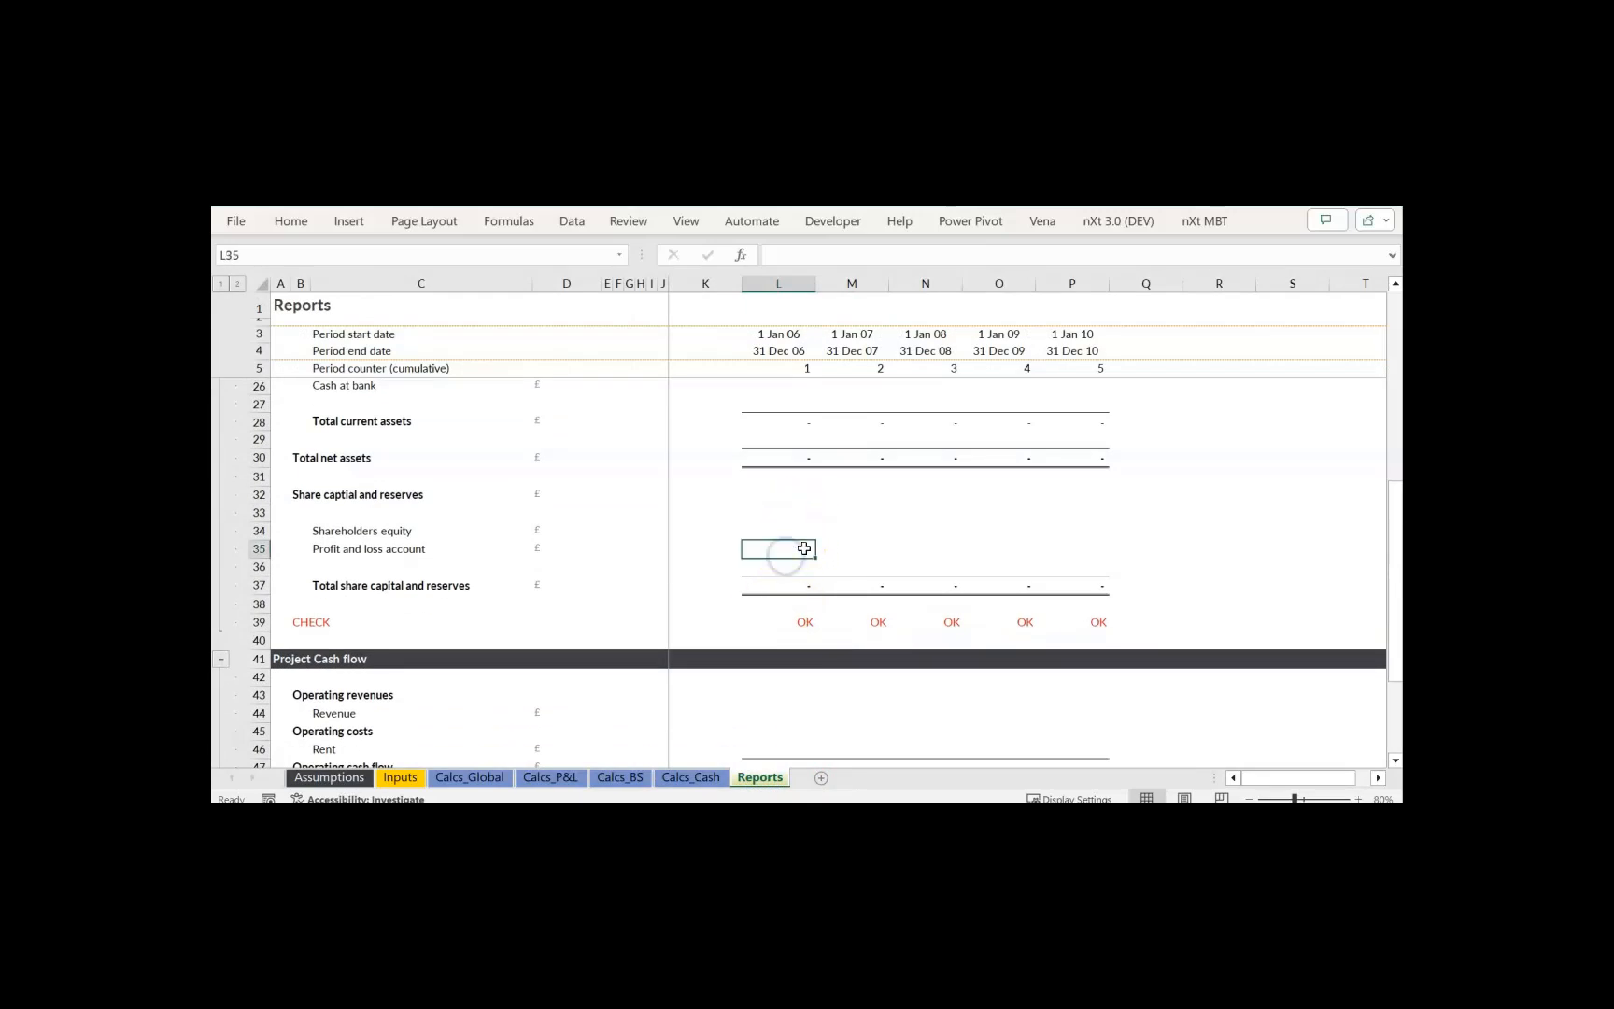
{"action": "type", "text": "="}
{"action": "left_click", "coordinate": [620, 777]}
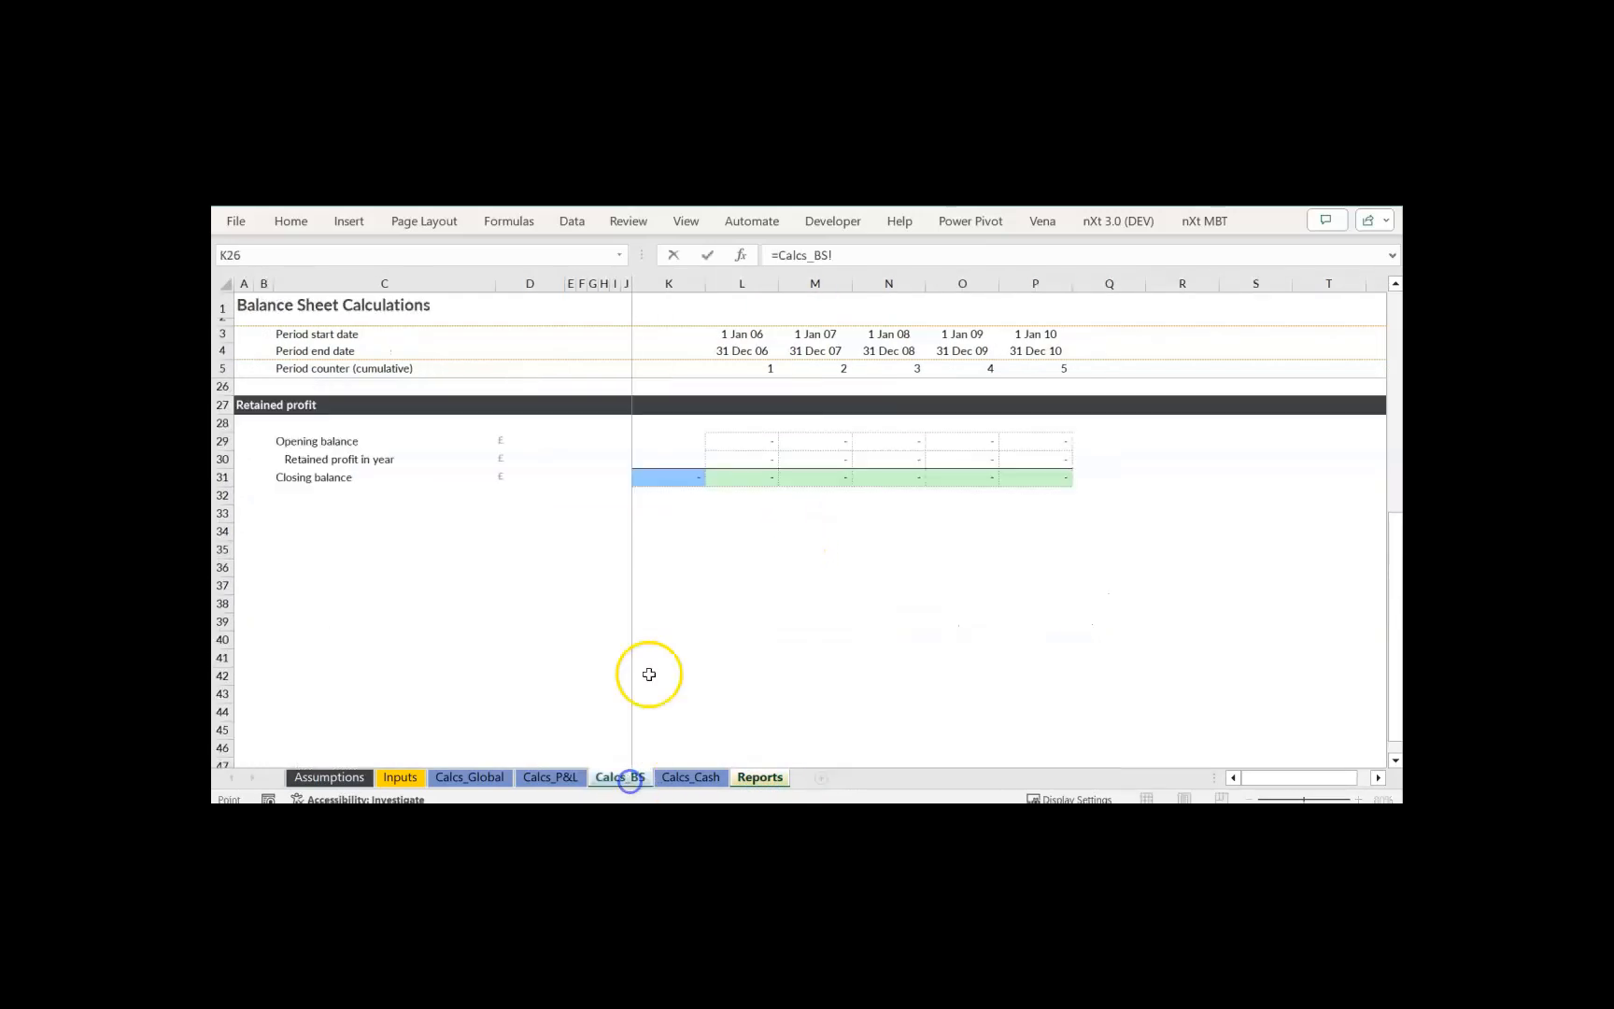
{"action": "left_click", "coordinate": [736, 478]}
{"action": "key", "text": "Return"}
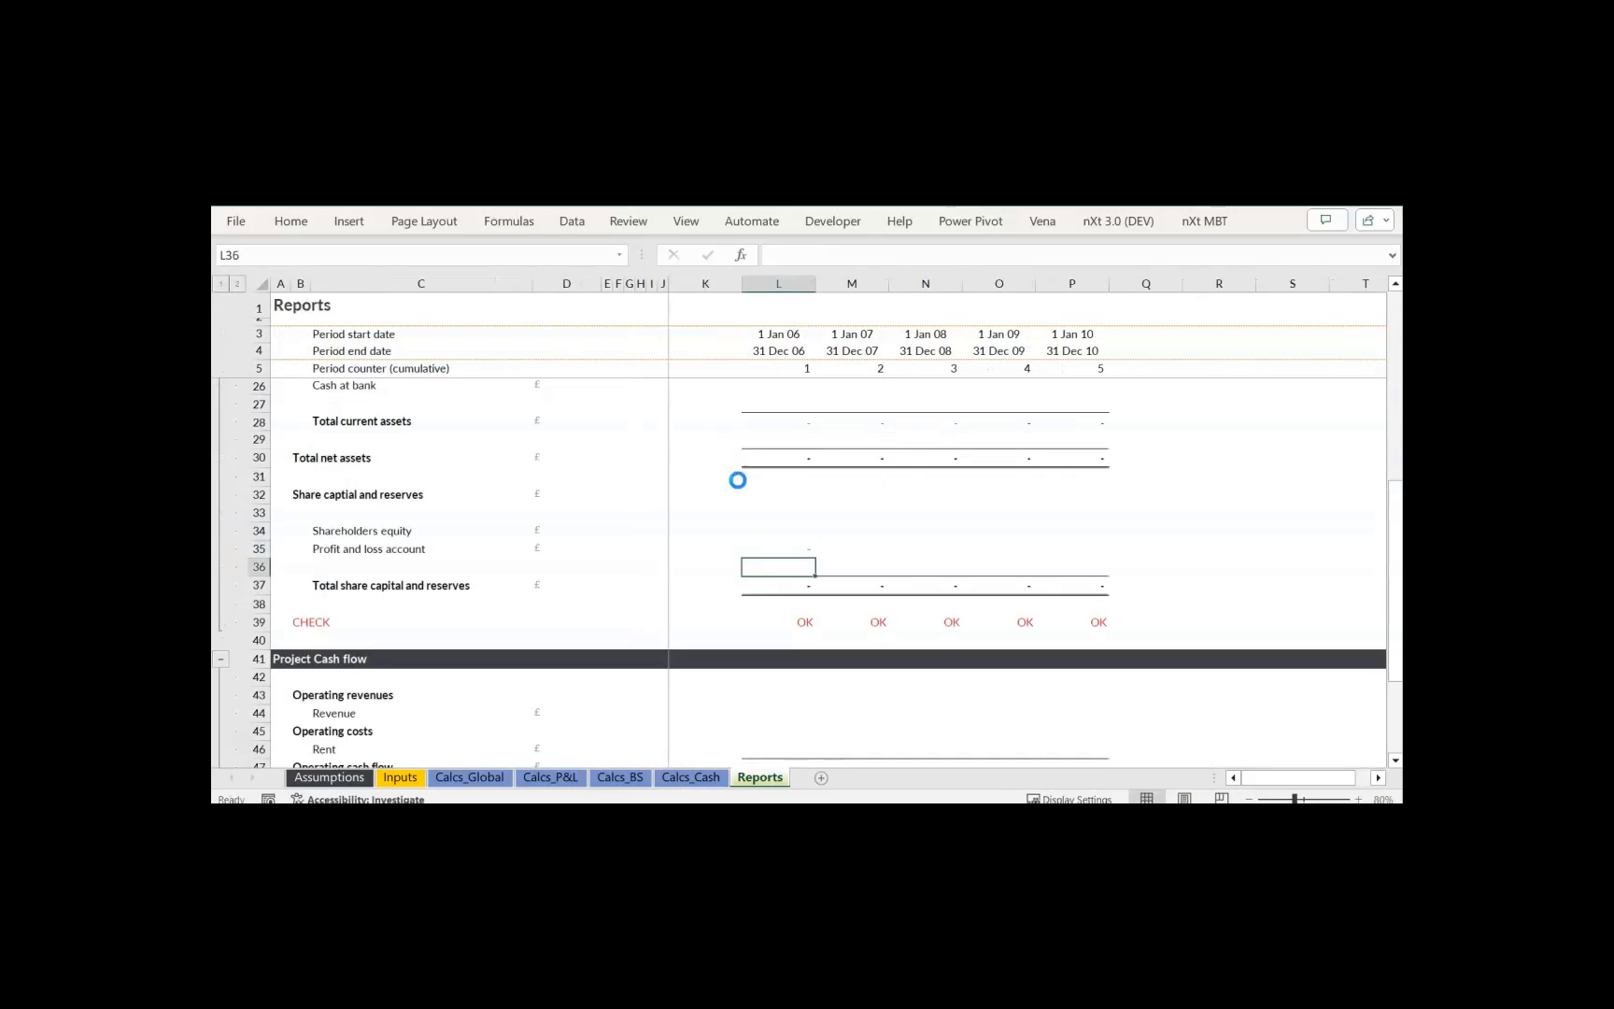
- Fill the balance sheet's profit and loss account formula from L35 across to P35
{"action": "key", "text": "Up"}
{"action": "key", "text": "shift+Right"}
{"action": "key", "text": "shift+Right"}
{"action": "key", "text": "shift+Right"}
{"action": "key", "text": "shift+Right"}
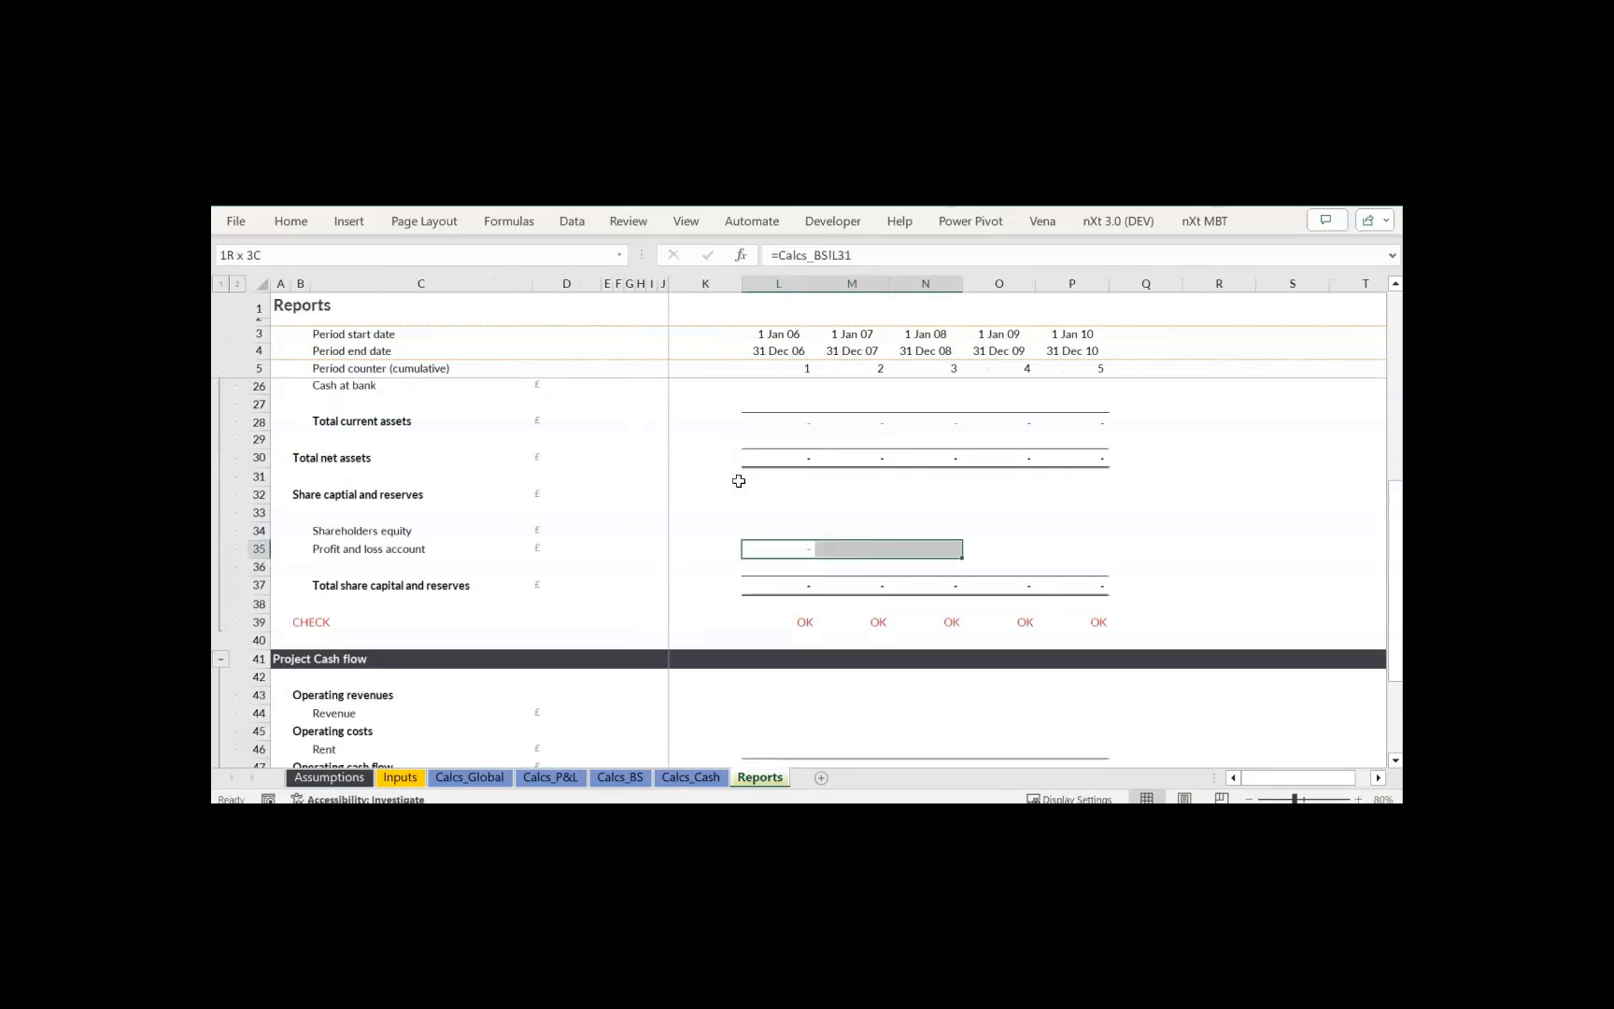
{"action": "key", "text": "ctrl+r"}
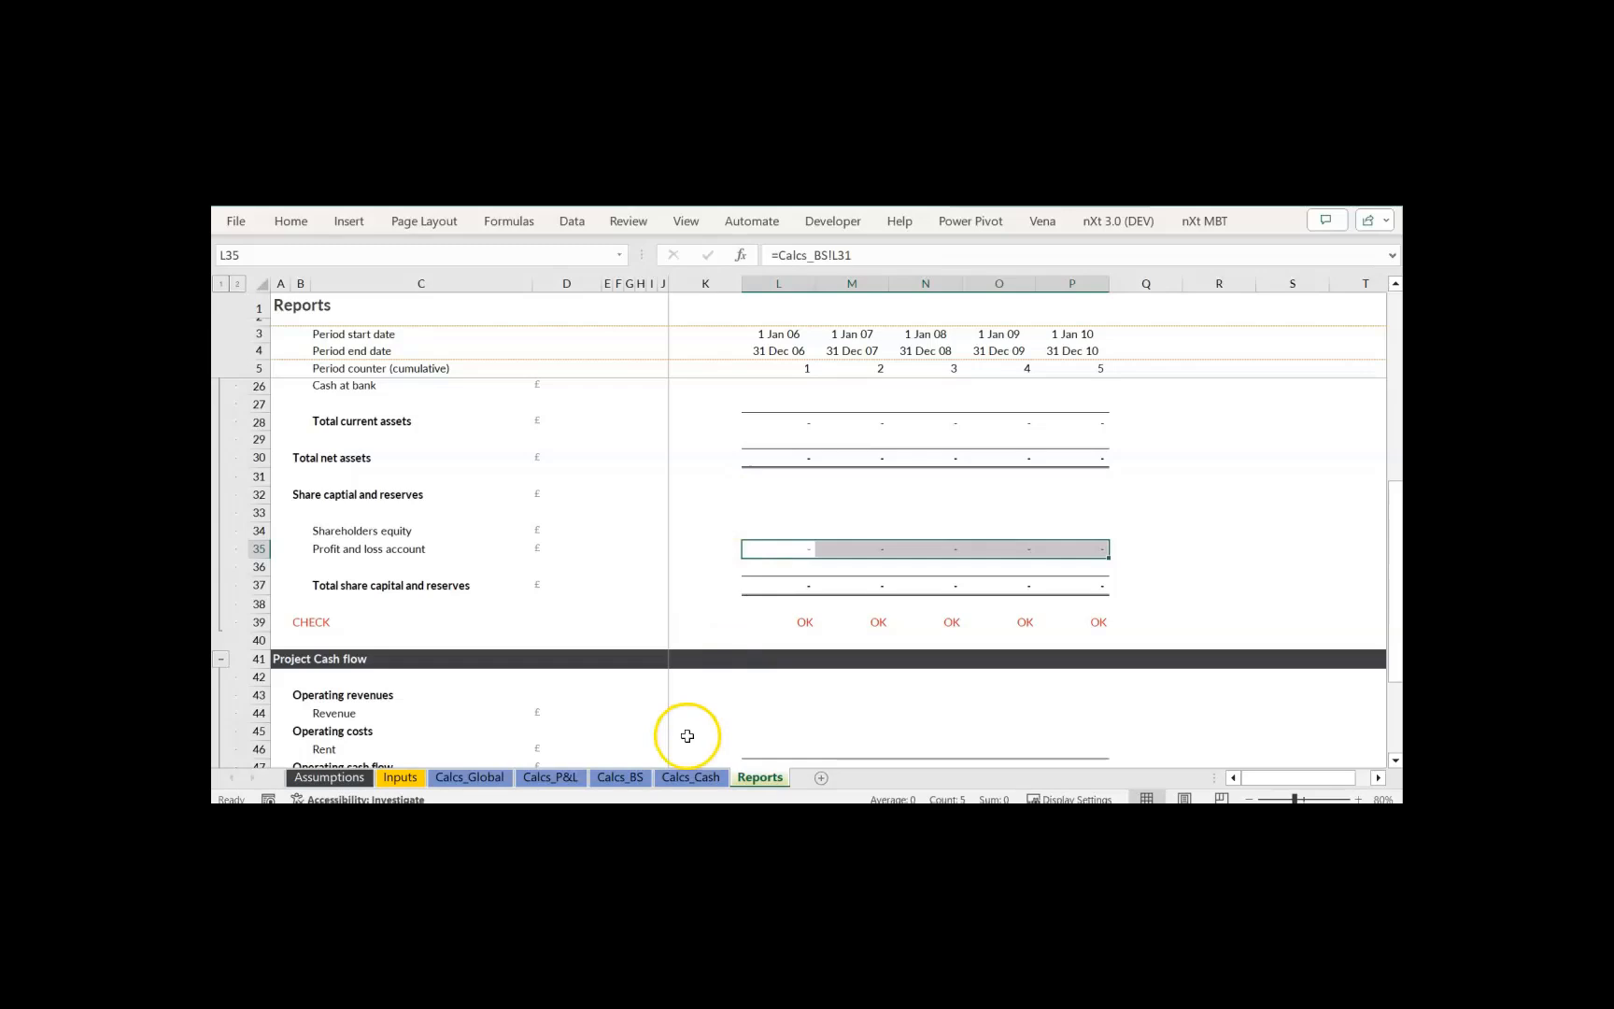
- Inspect the 2006 opening balance formula in cell L9 of the Calcs_Cash sheet
{"action": "left_click", "coordinate": [663, 779]}
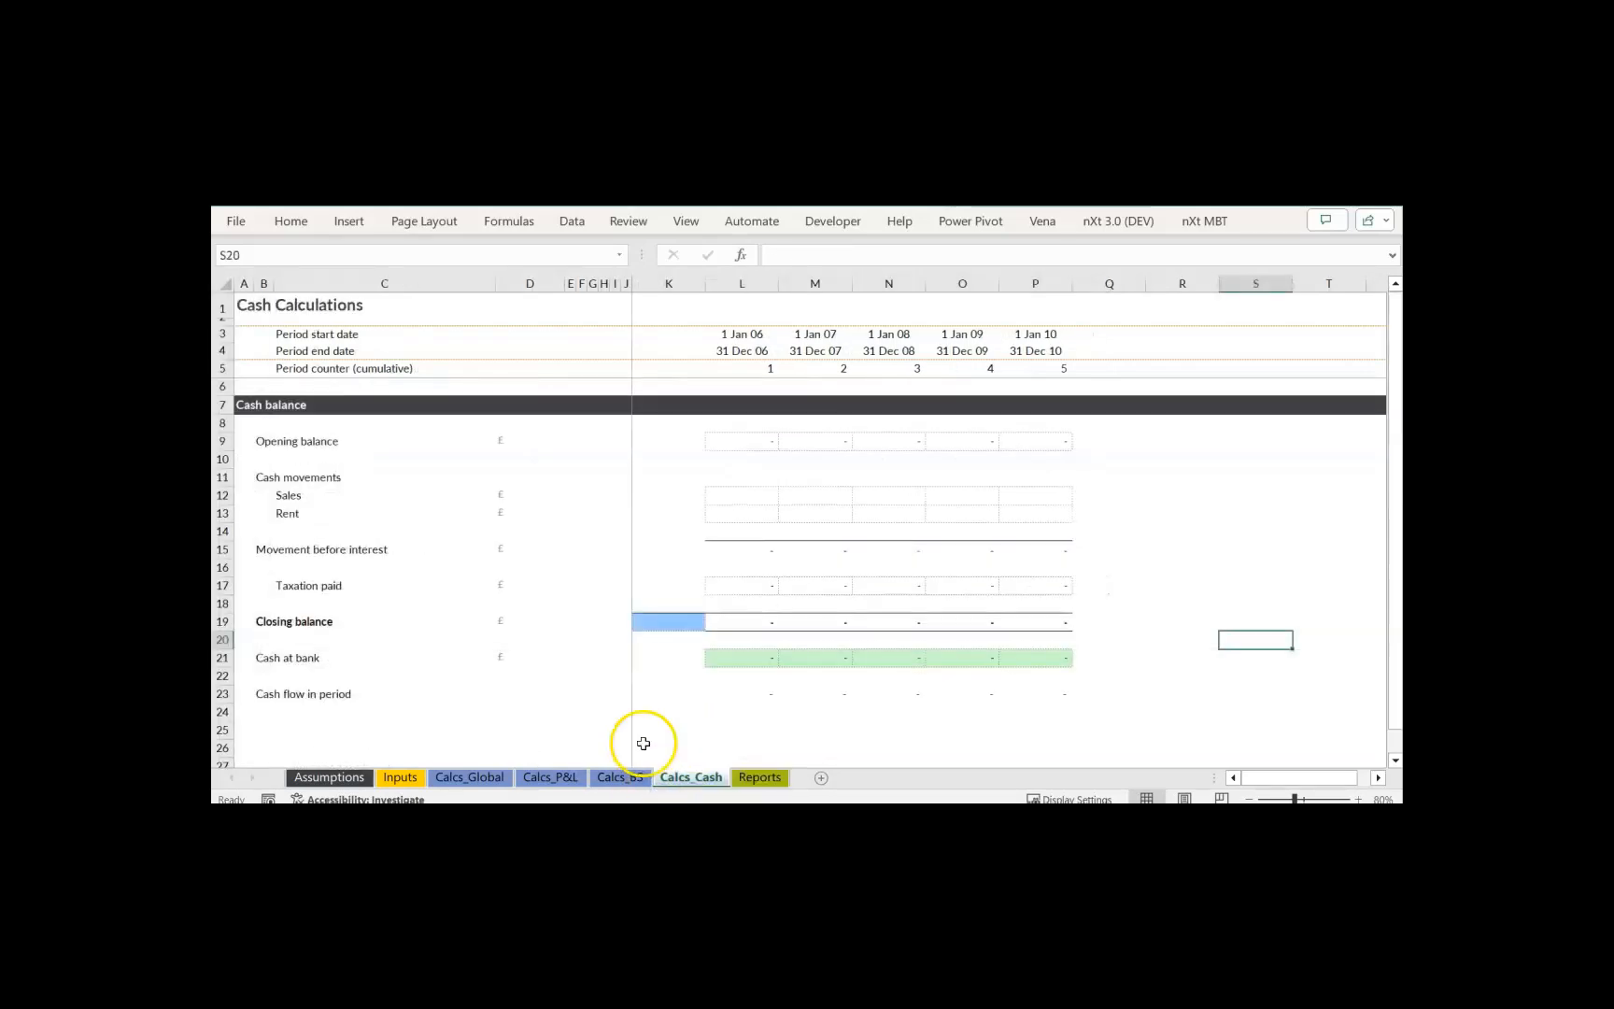
{"action": "left_click", "coordinate": [744, 442]}
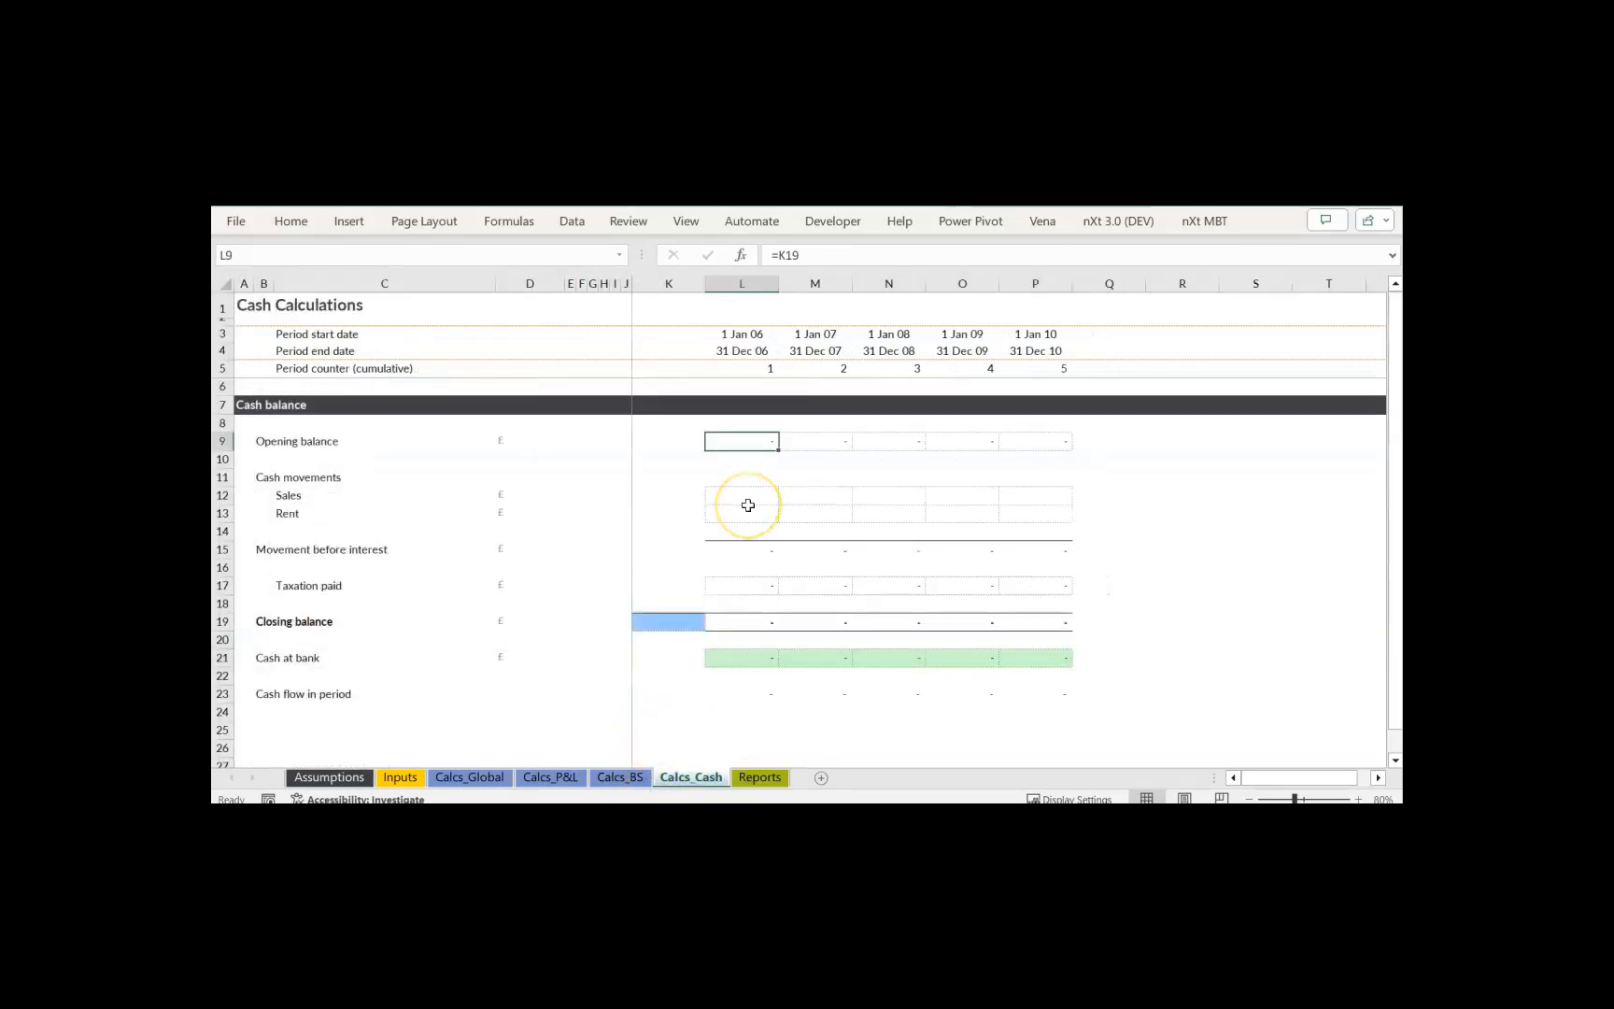
{"action": "key", "text": "F2"}
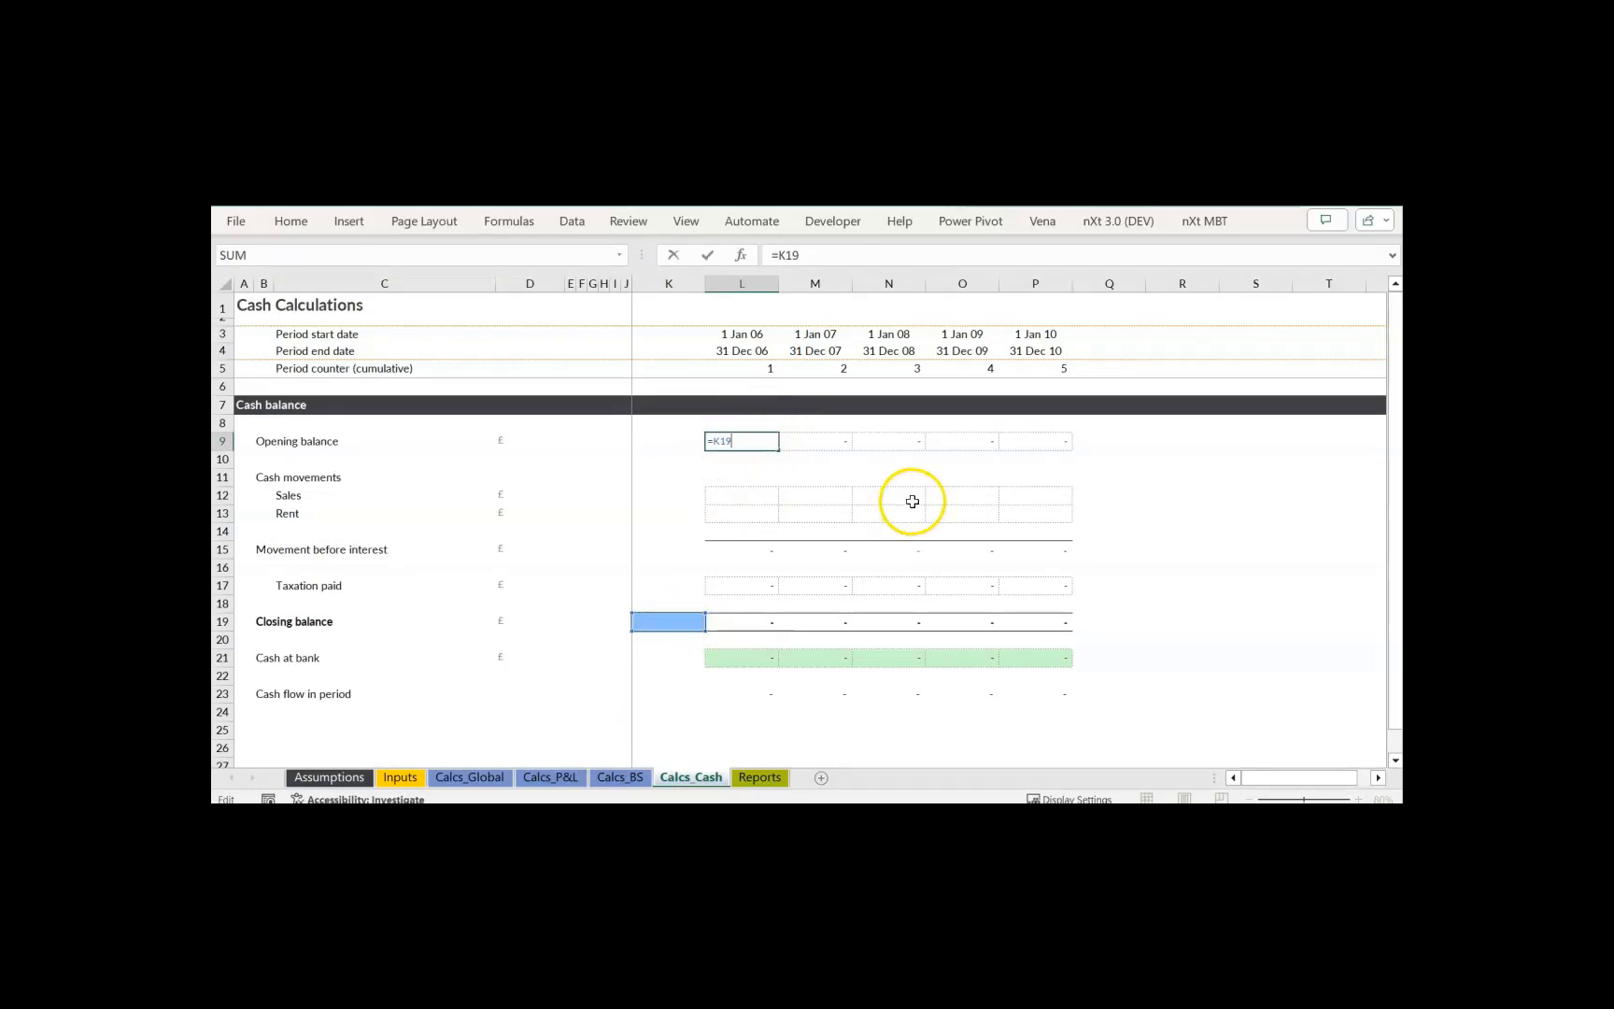
{"action": "key", "text": "Escape"}
{"action": "left_click", "coordinate": [221, 730]}
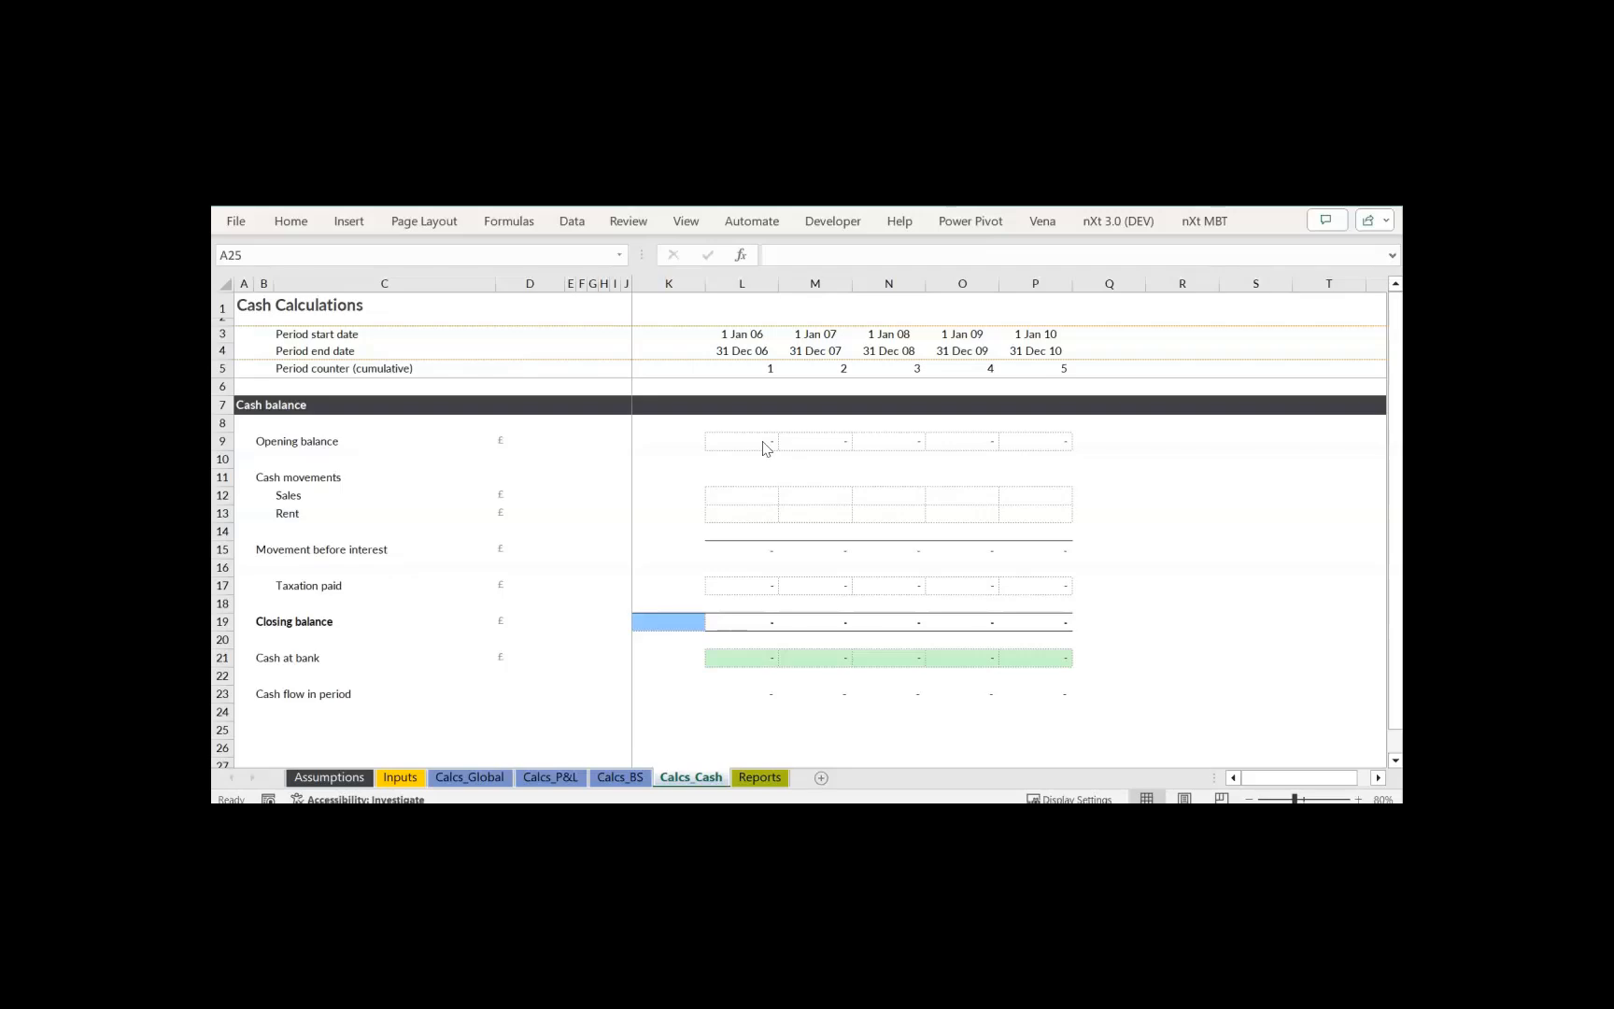
- Link the initial cash closing balance in Calcs_Cash cell K19 to the opening cash input in Inputs!K41
{"action": "left_click", "coordinate": [683, 621]}
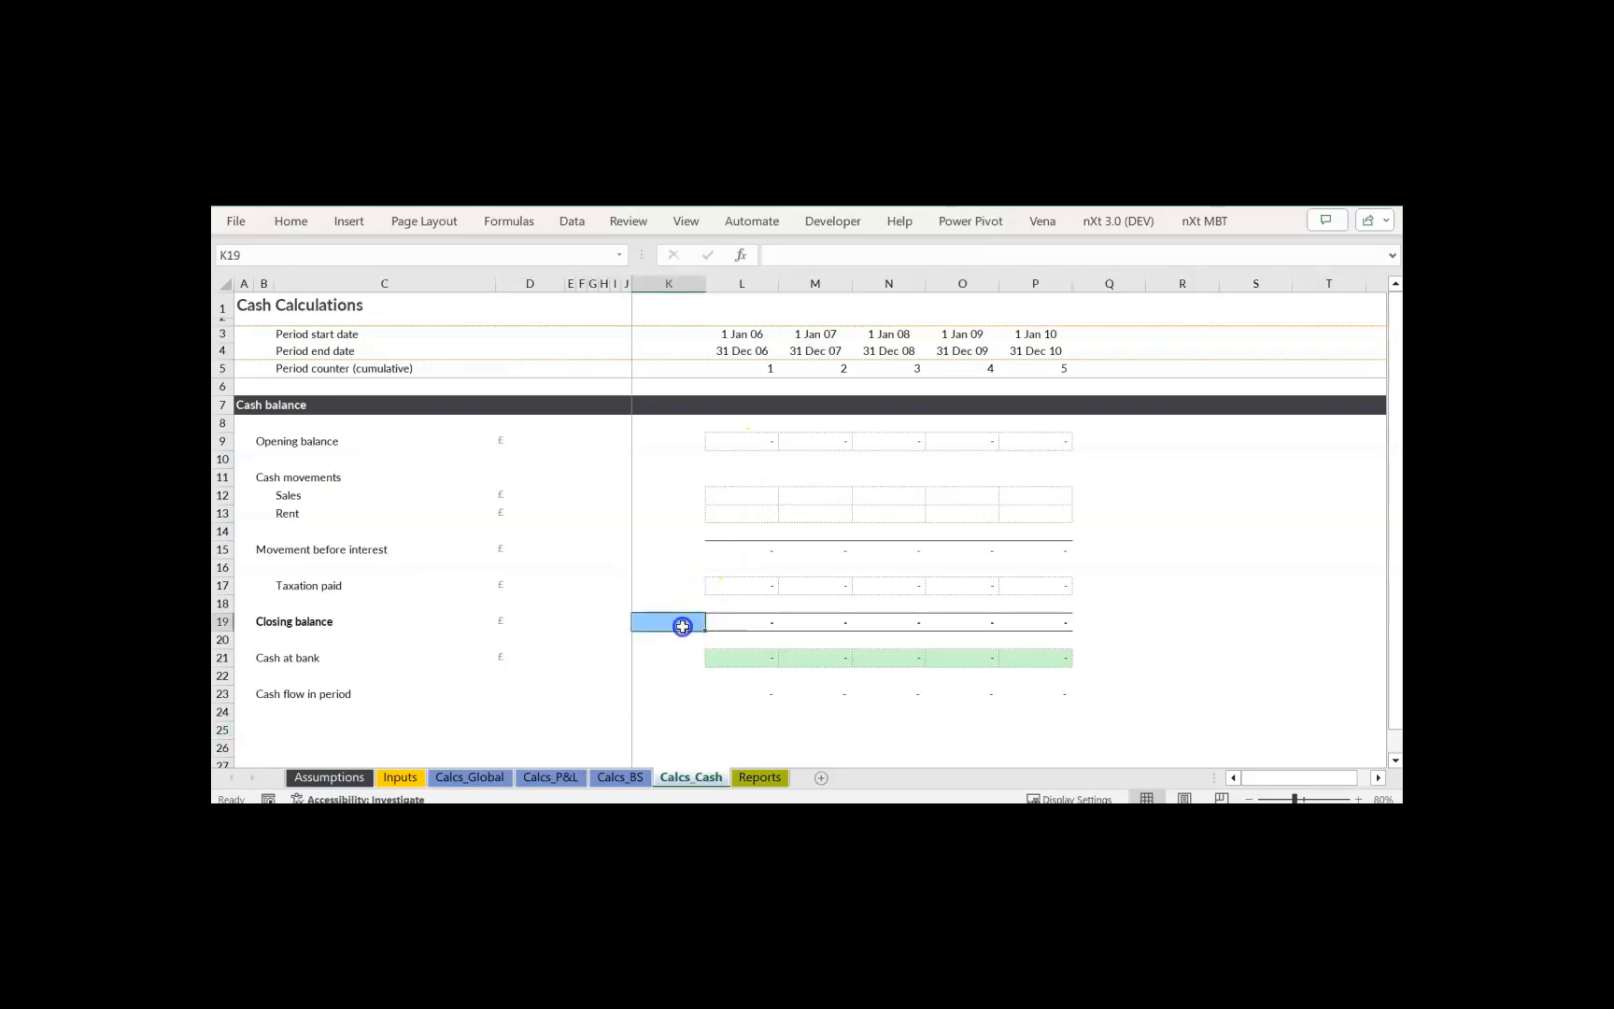
{"action": "type", "text": "="}
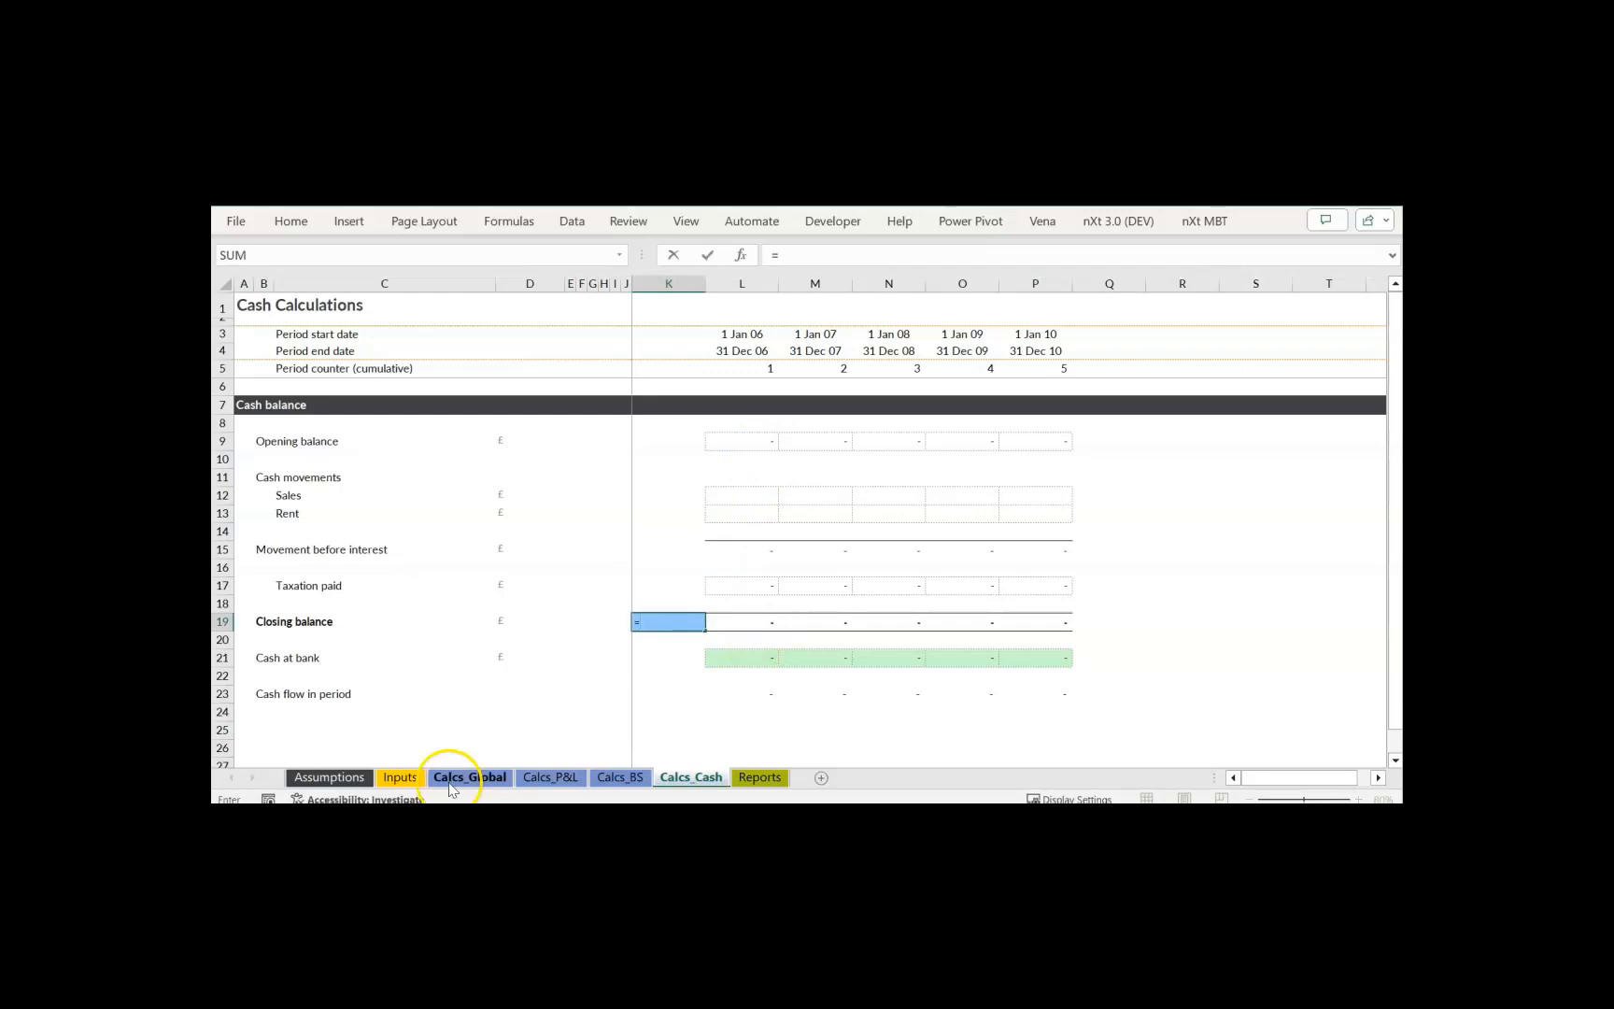
{"action": "left_click", "coordinate": [398, 777]}
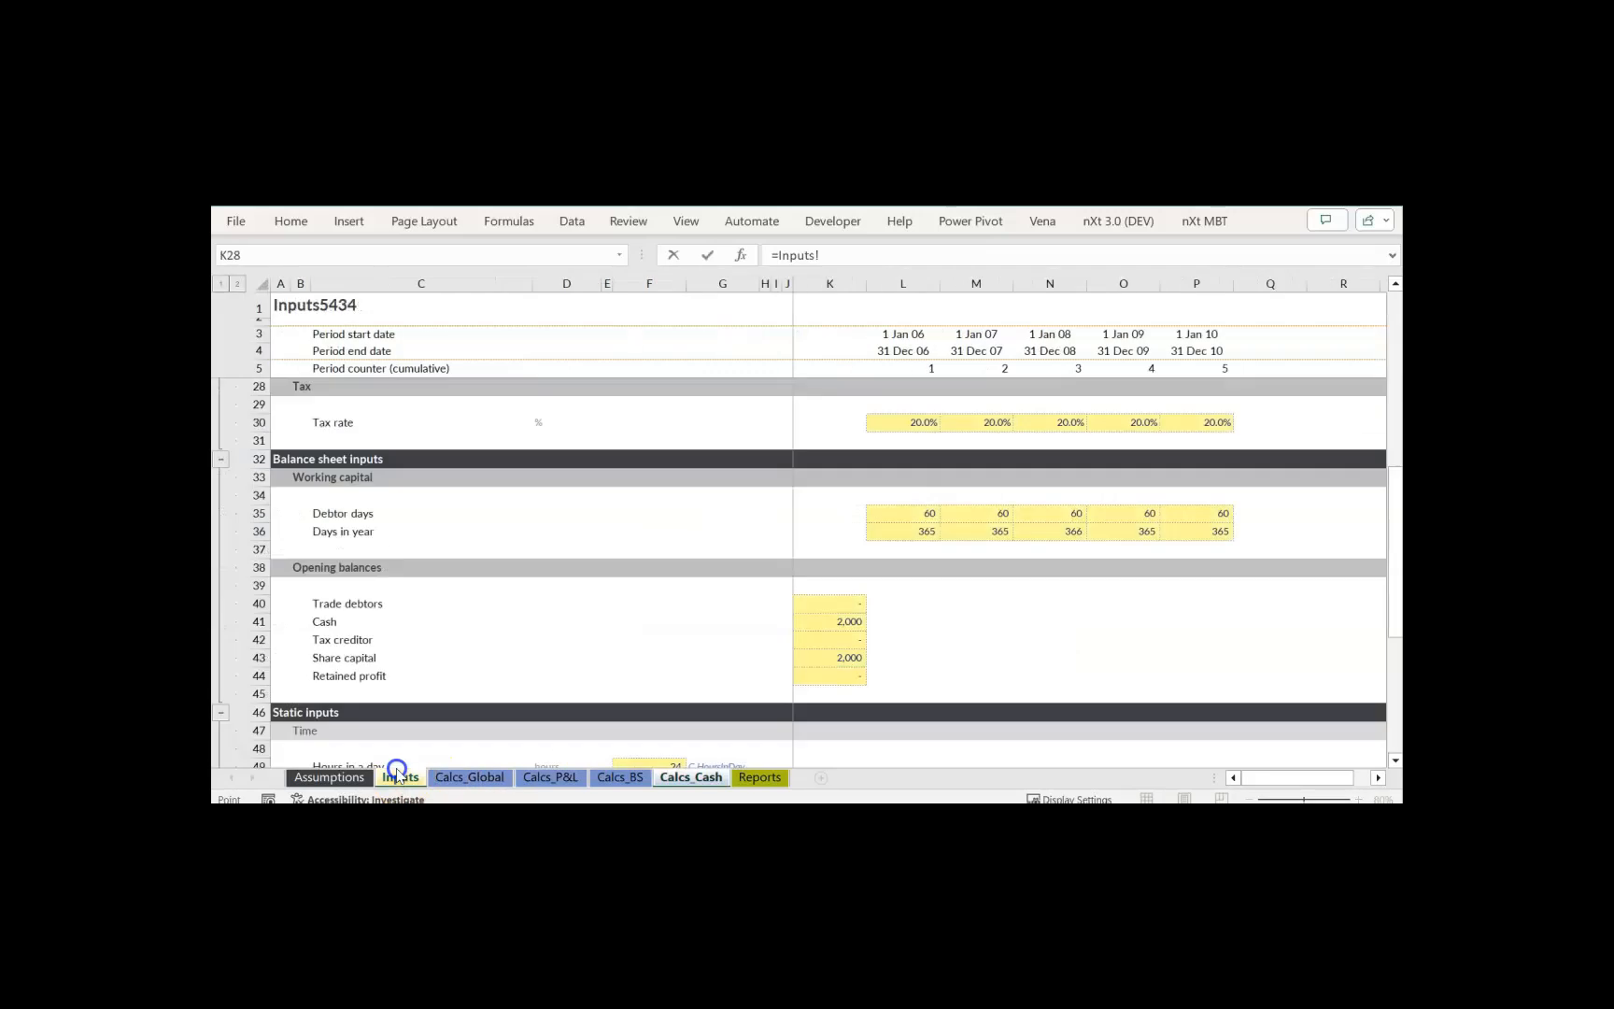
{"action": "left_click", "coordinate": [838, 621]}
{"action": "key", "text": "Return"}
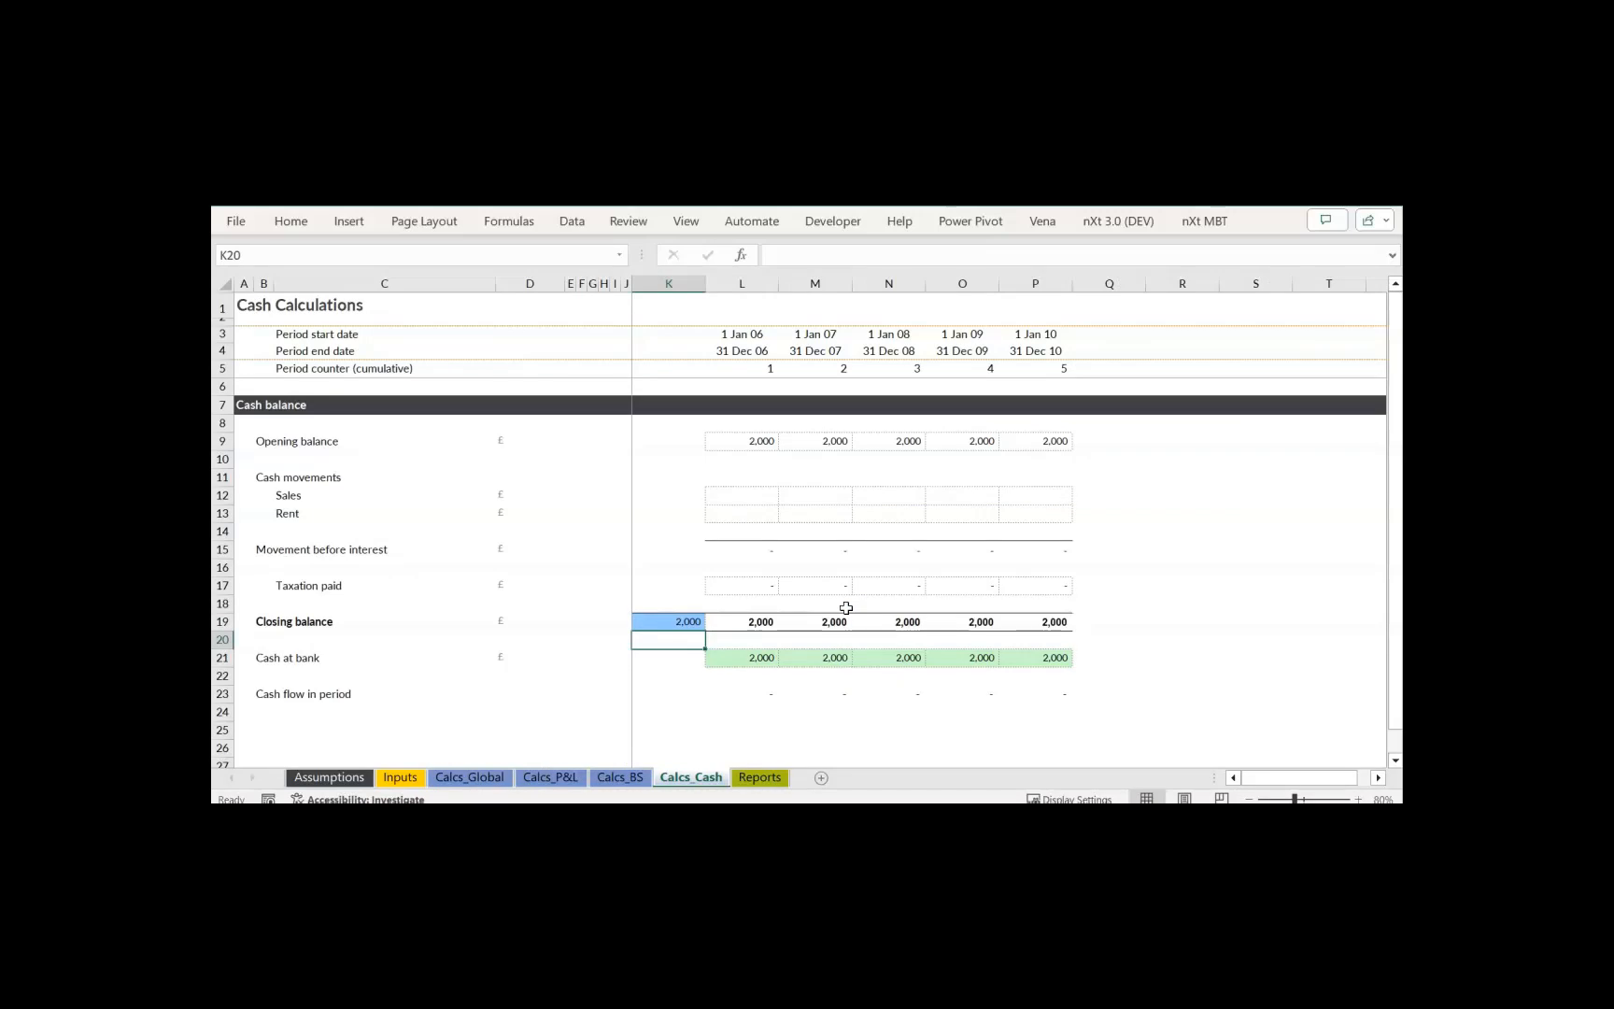
{"action": "left_click", "coordinate": [1067, 620]}
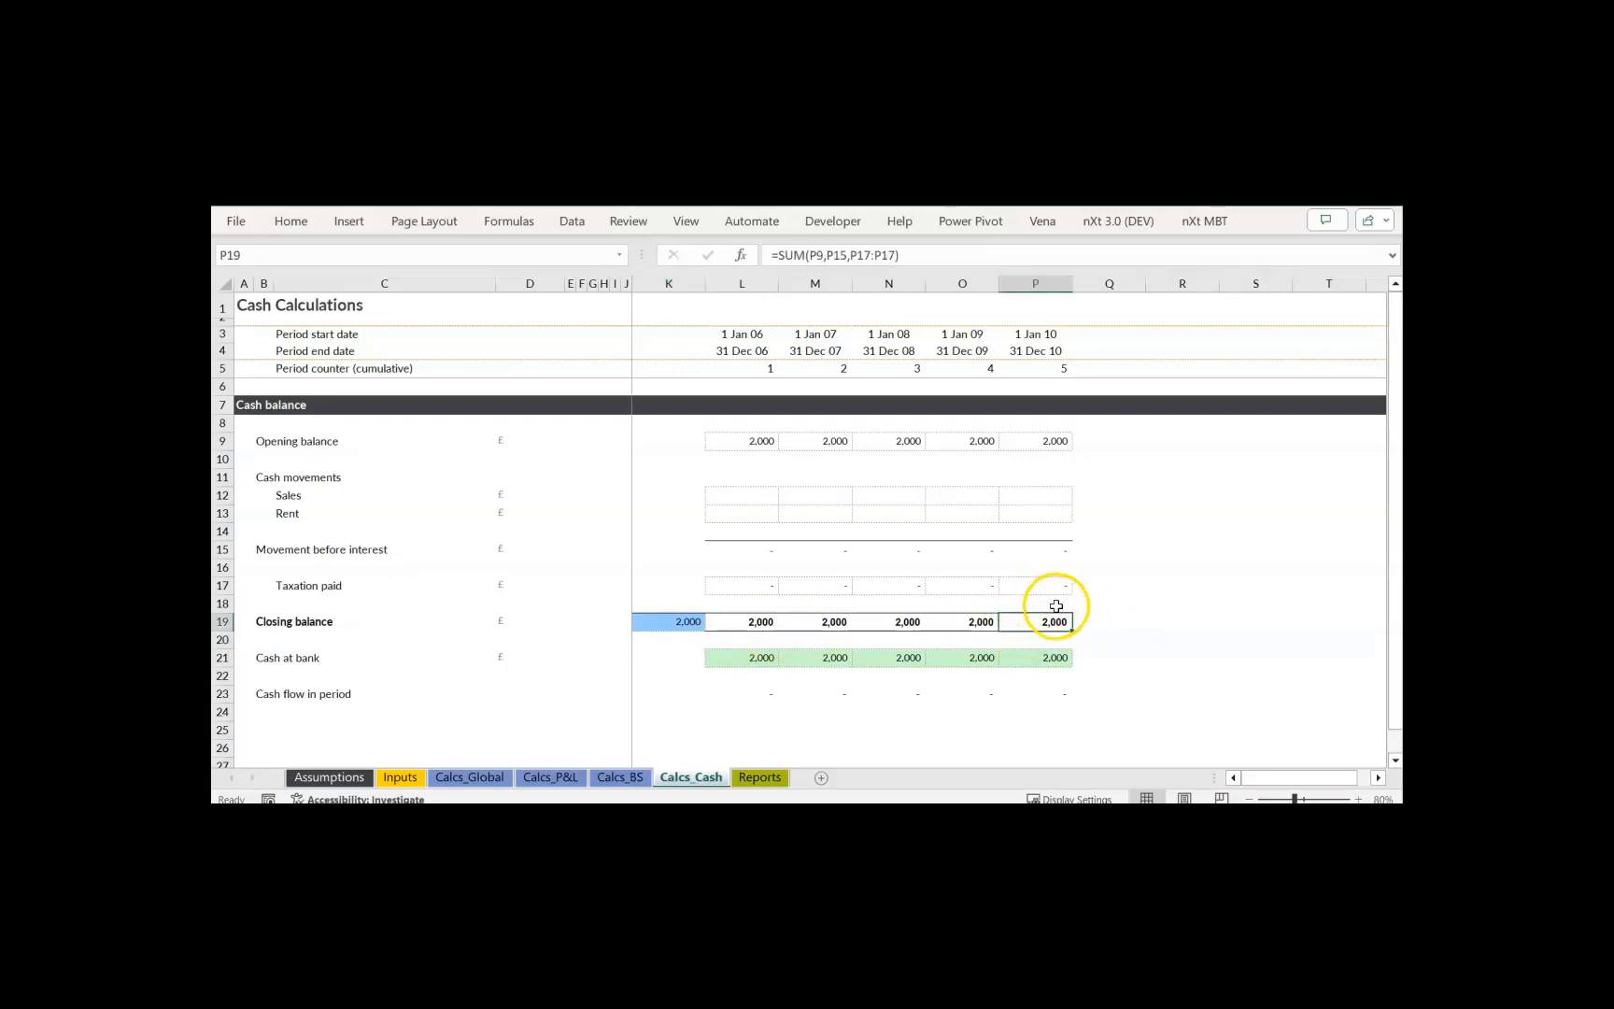
- Link the balance sheet's cash at bank for 2006, Reports cell L26, to Calcs_Cash!L21
{"action": "left_click", "coordinate": [761, 776]}
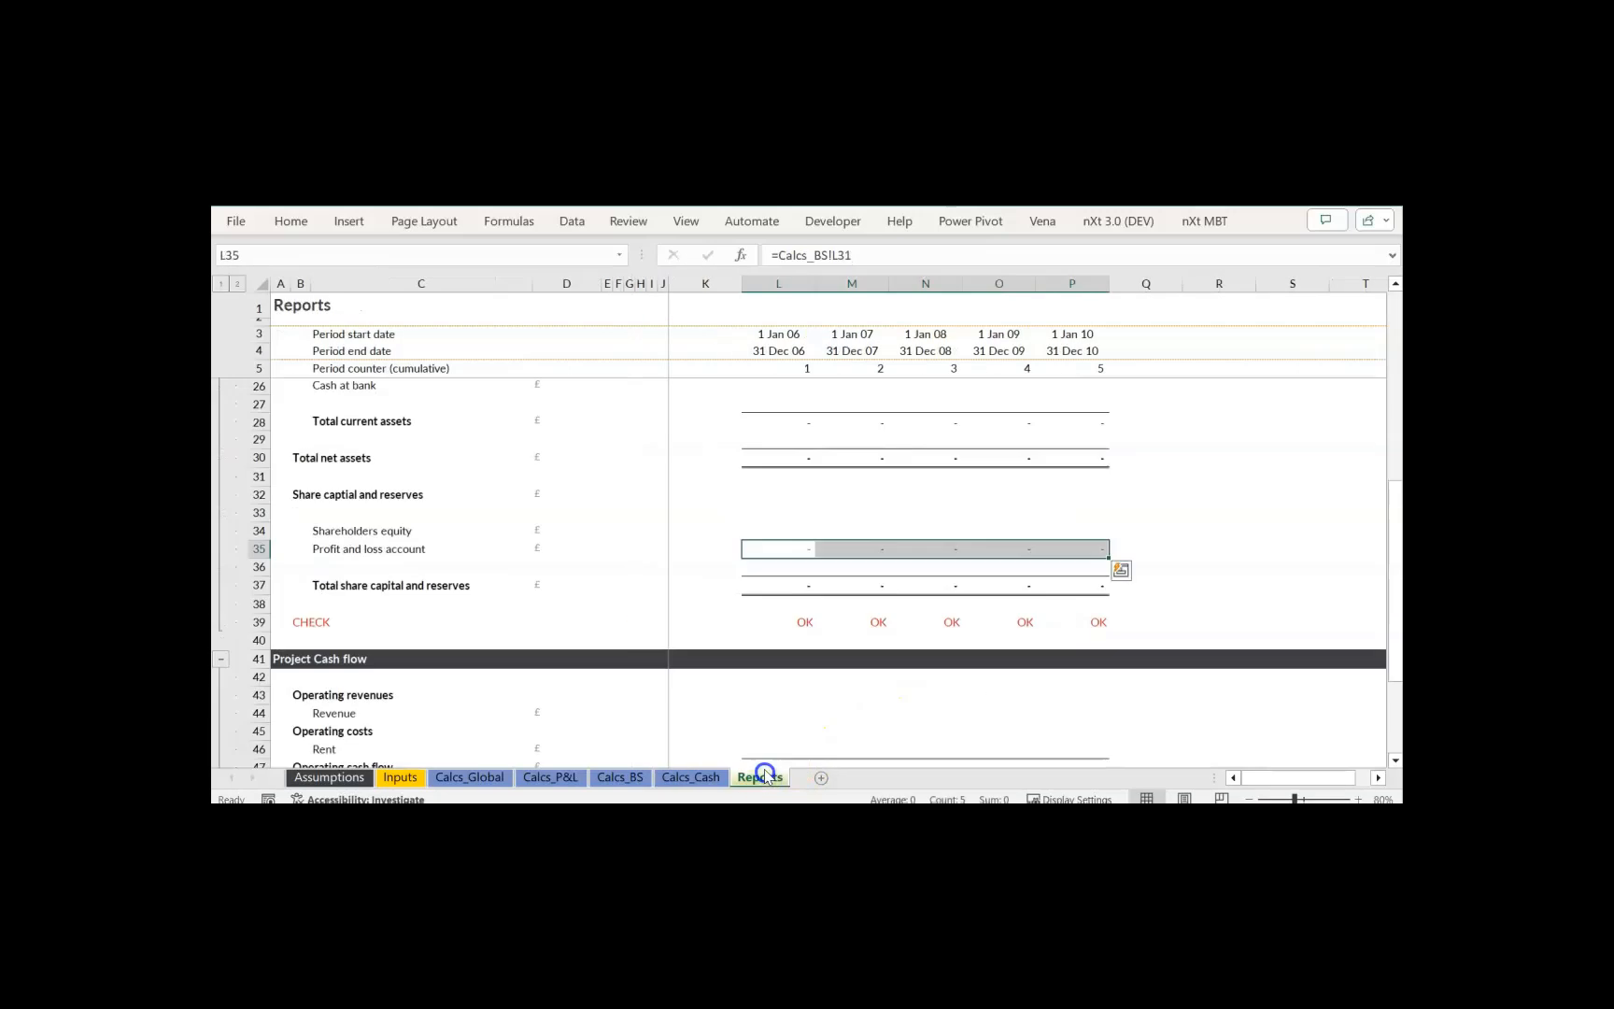
{"action": "scroll", "coordinate": [790, 529], "scroll_direction": "up", "scroll_amount": 2}
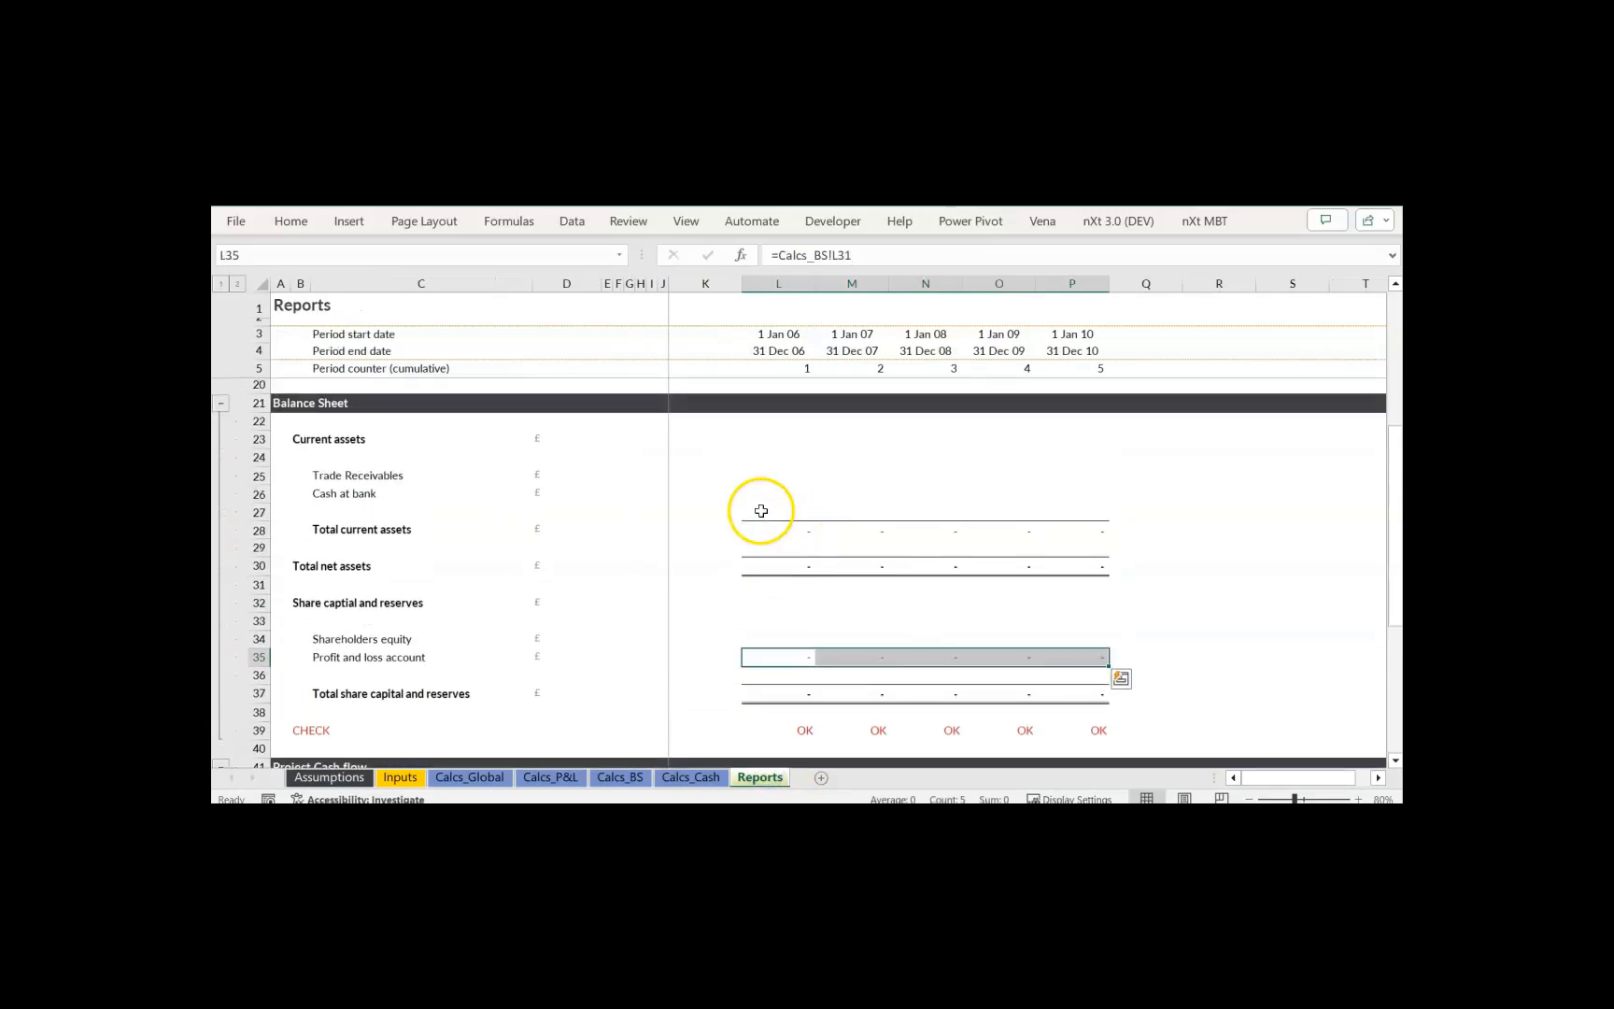
{"action": "left_click", "coordinate": [779, 491]}
{"action": "type", "text": "="}
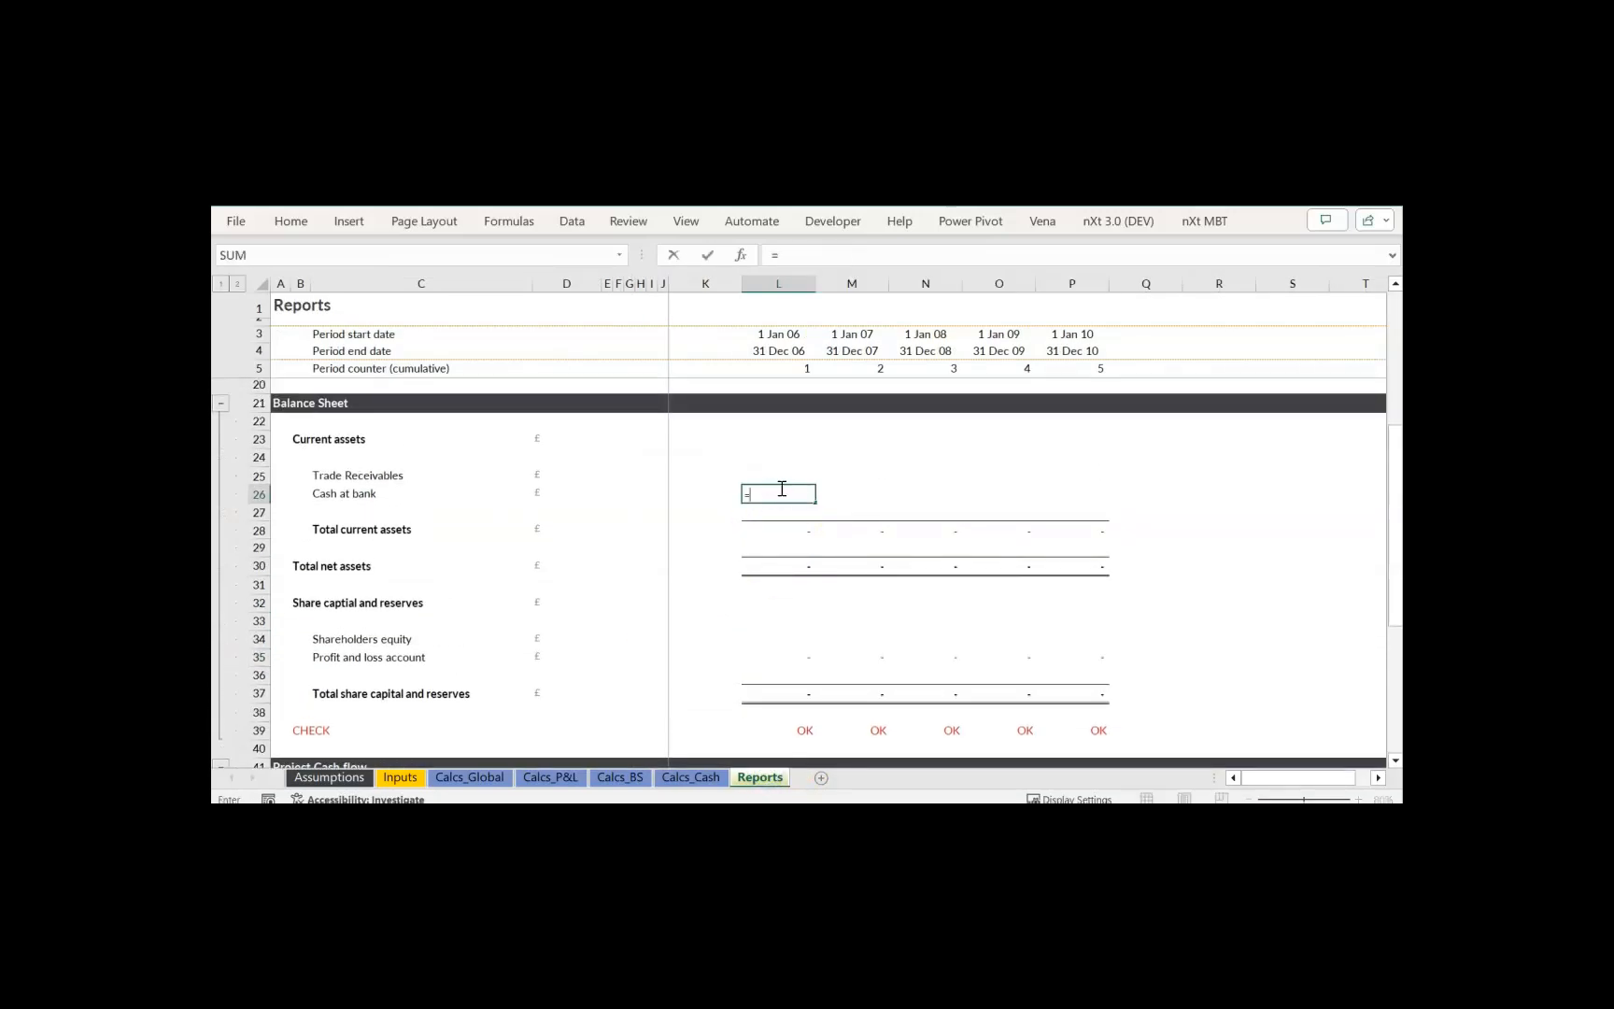
{"action": "left_click", "coordinate": [696, 776]}
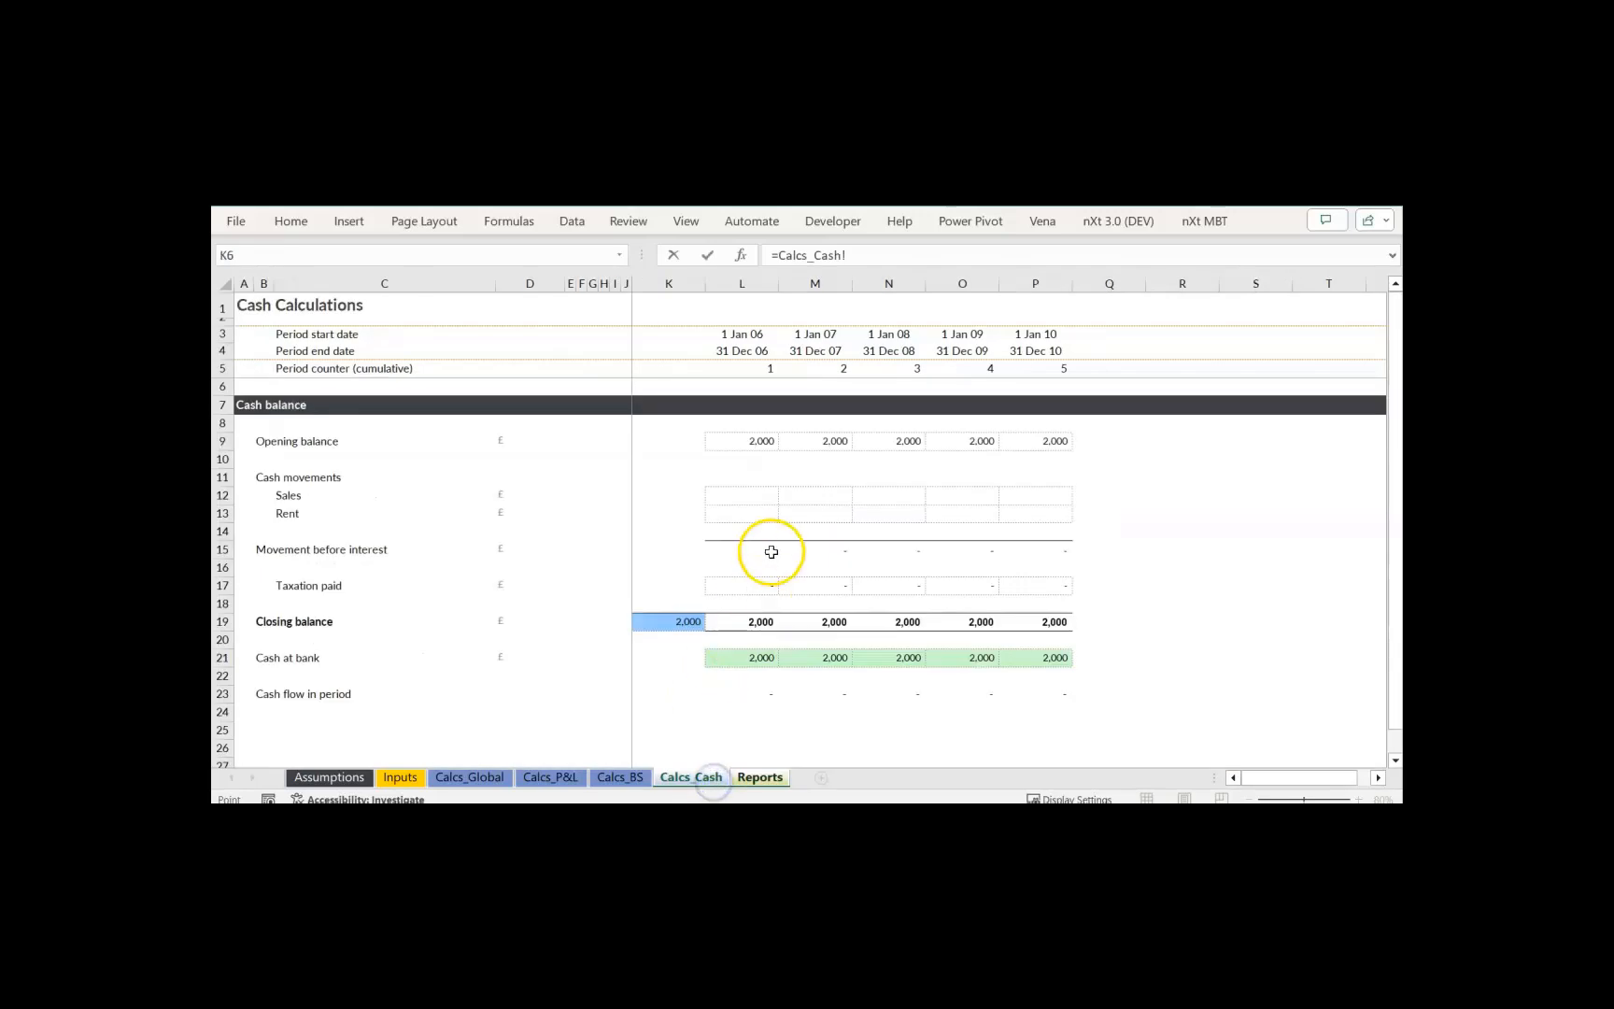
{"action": "left_click", "coordinate": [762, 657]}
{"action": "key", "text": "Return"}
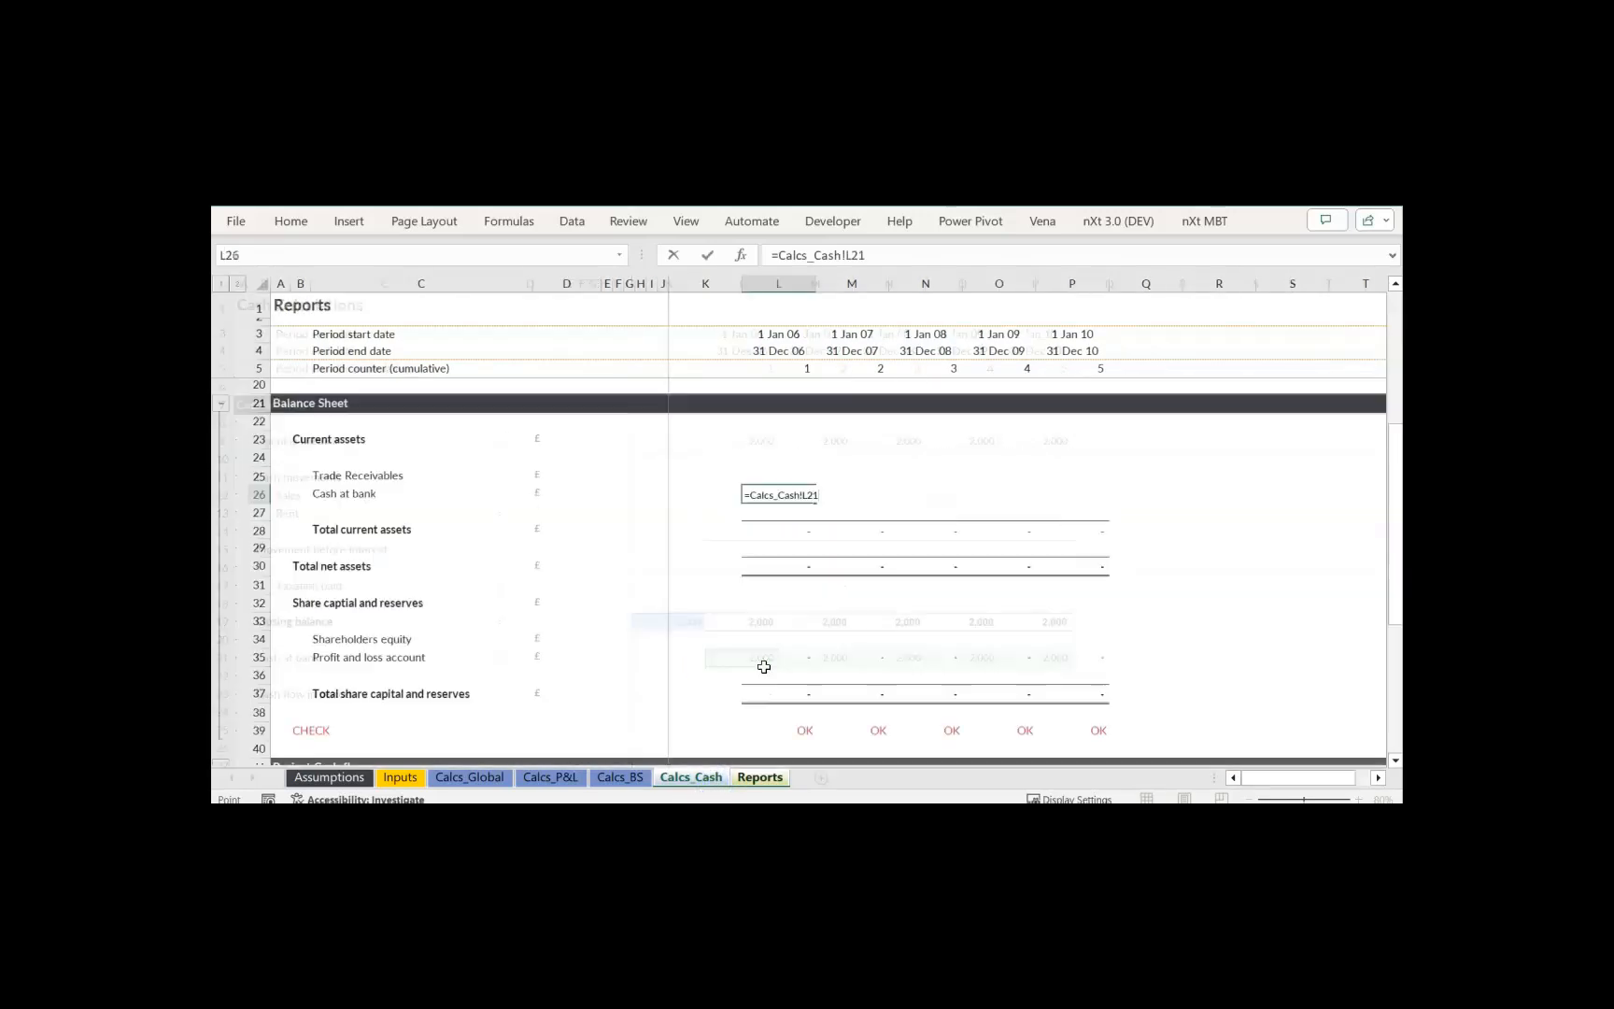
- Fill the balance sheet's cash at bank formula from L26 across to P26
{"action": "key", "text": "shift+Right"}
{"action": "key", "text": "shift+Right"}
{"action": "key", "text": "shift+Right"}
{"action": "key", "text": "shift+Right"}
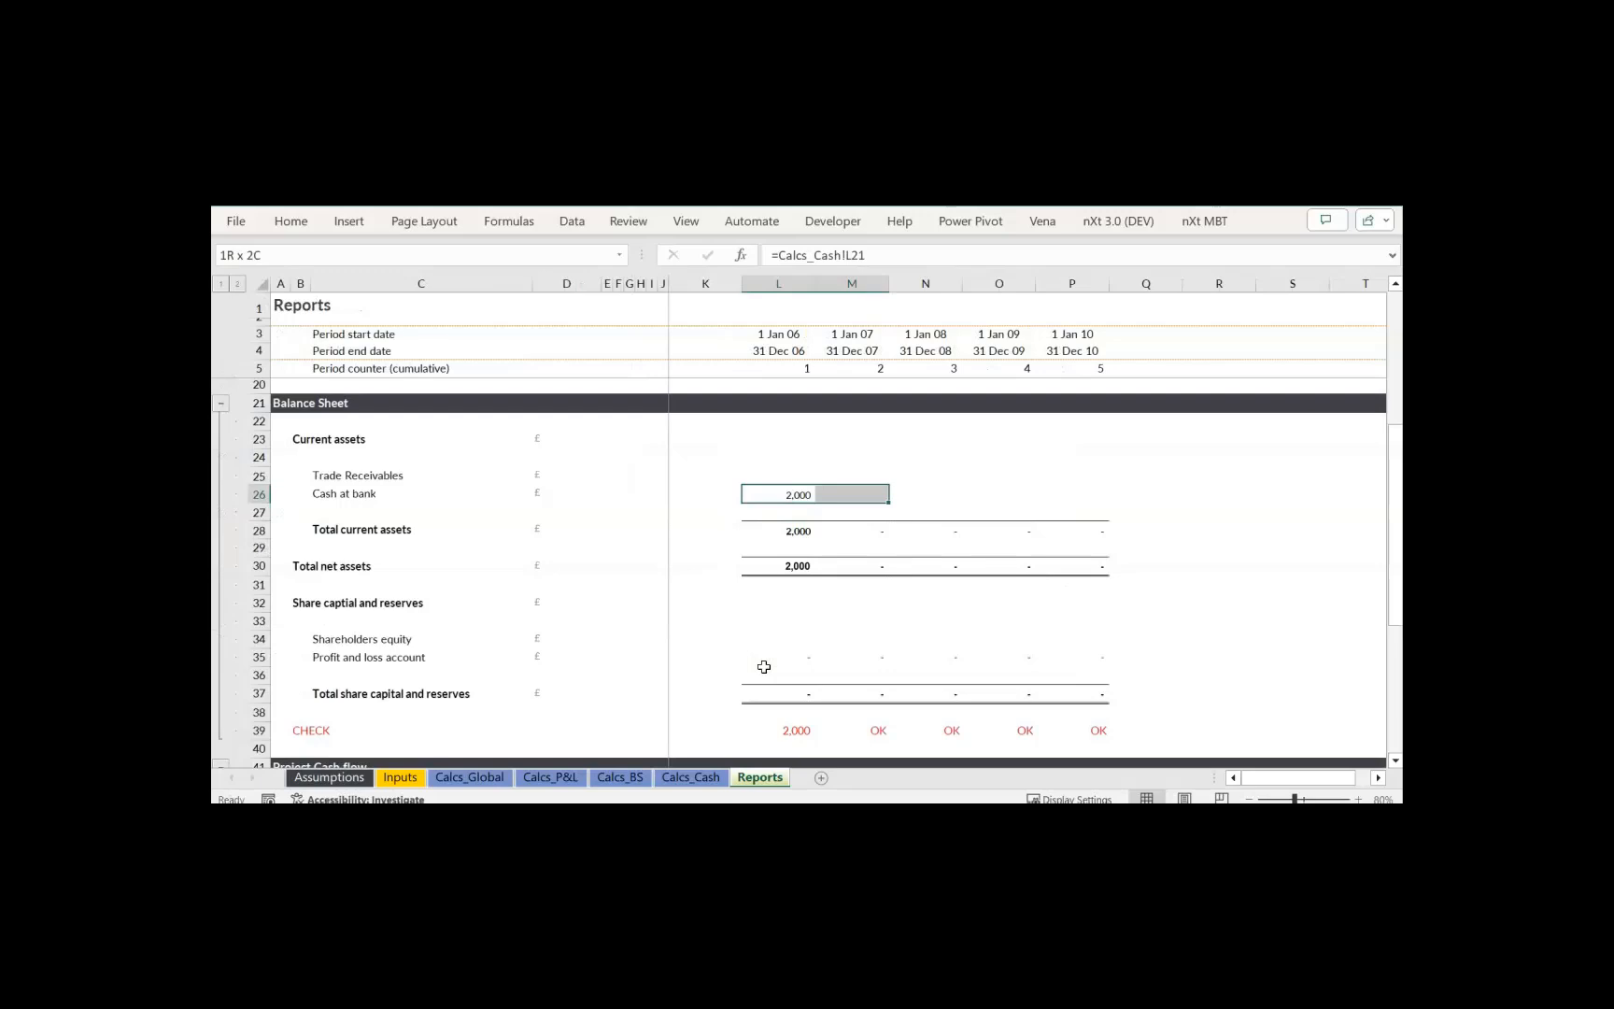
{"action": "key", "text": "ctrl+r"}
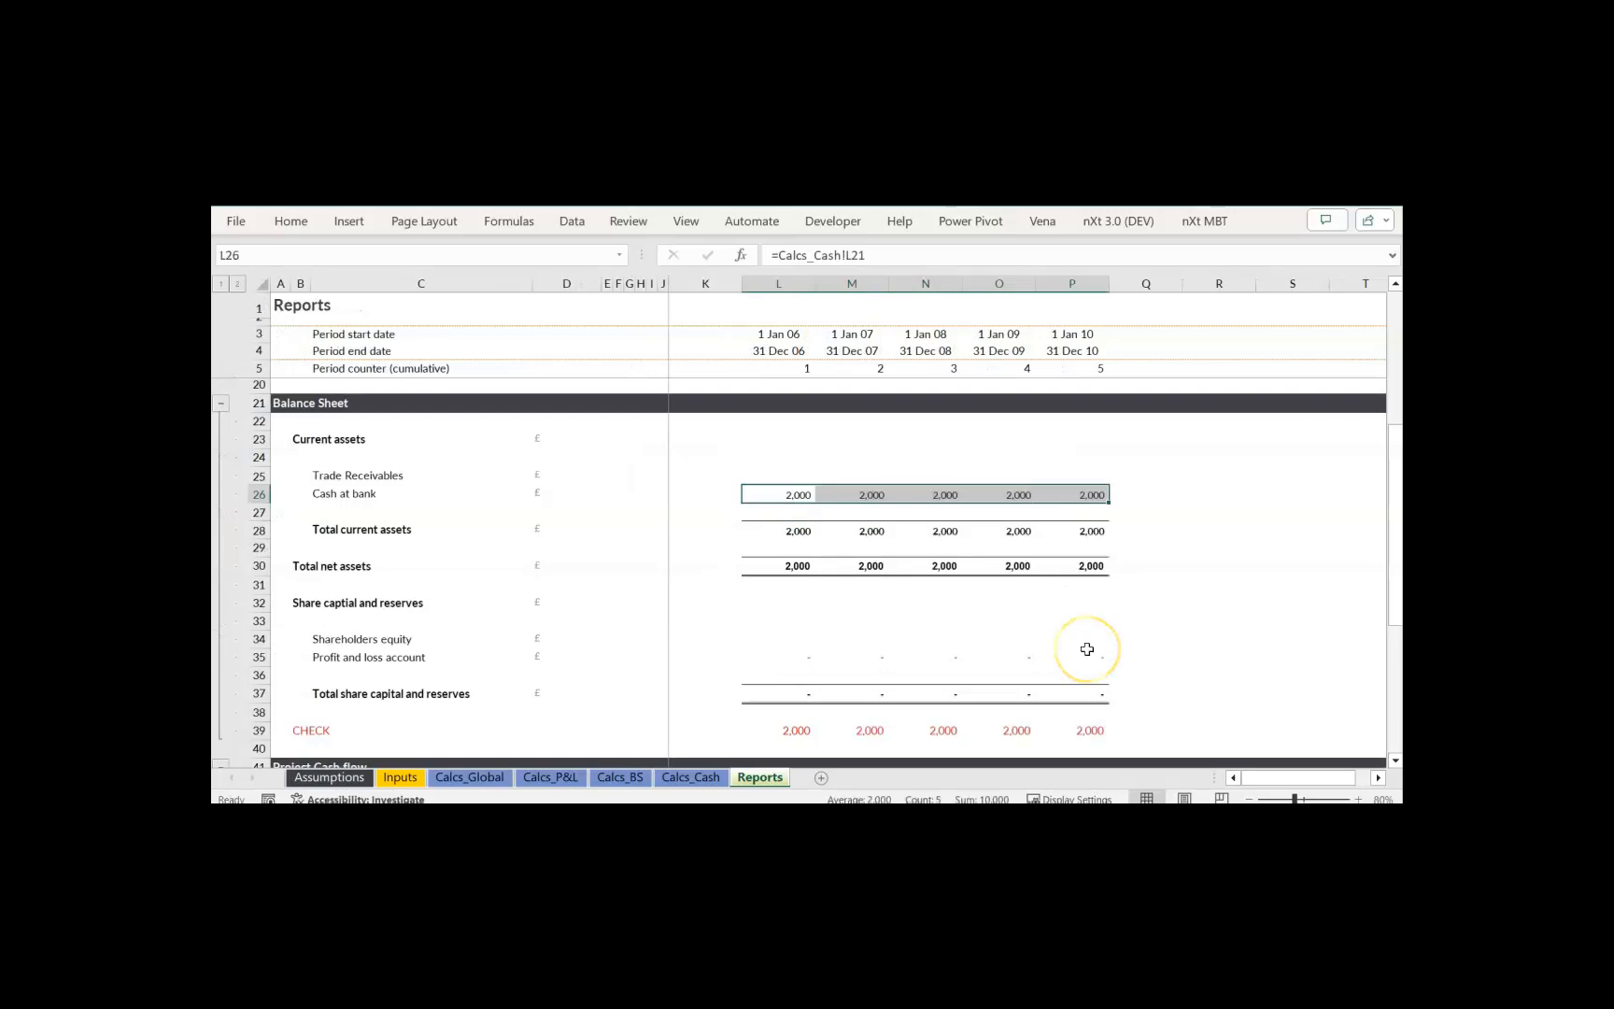
- Examine the balance sheet's total net assets, total share capital and reserves, and the check formula in cell L39 that compares them
{"action": "left_click", "coordinate": [1128, 537]}
{"action": "scroll", "coordinate": [1127, 537], "scroll_direction": "down", "scroll_amount": 1}
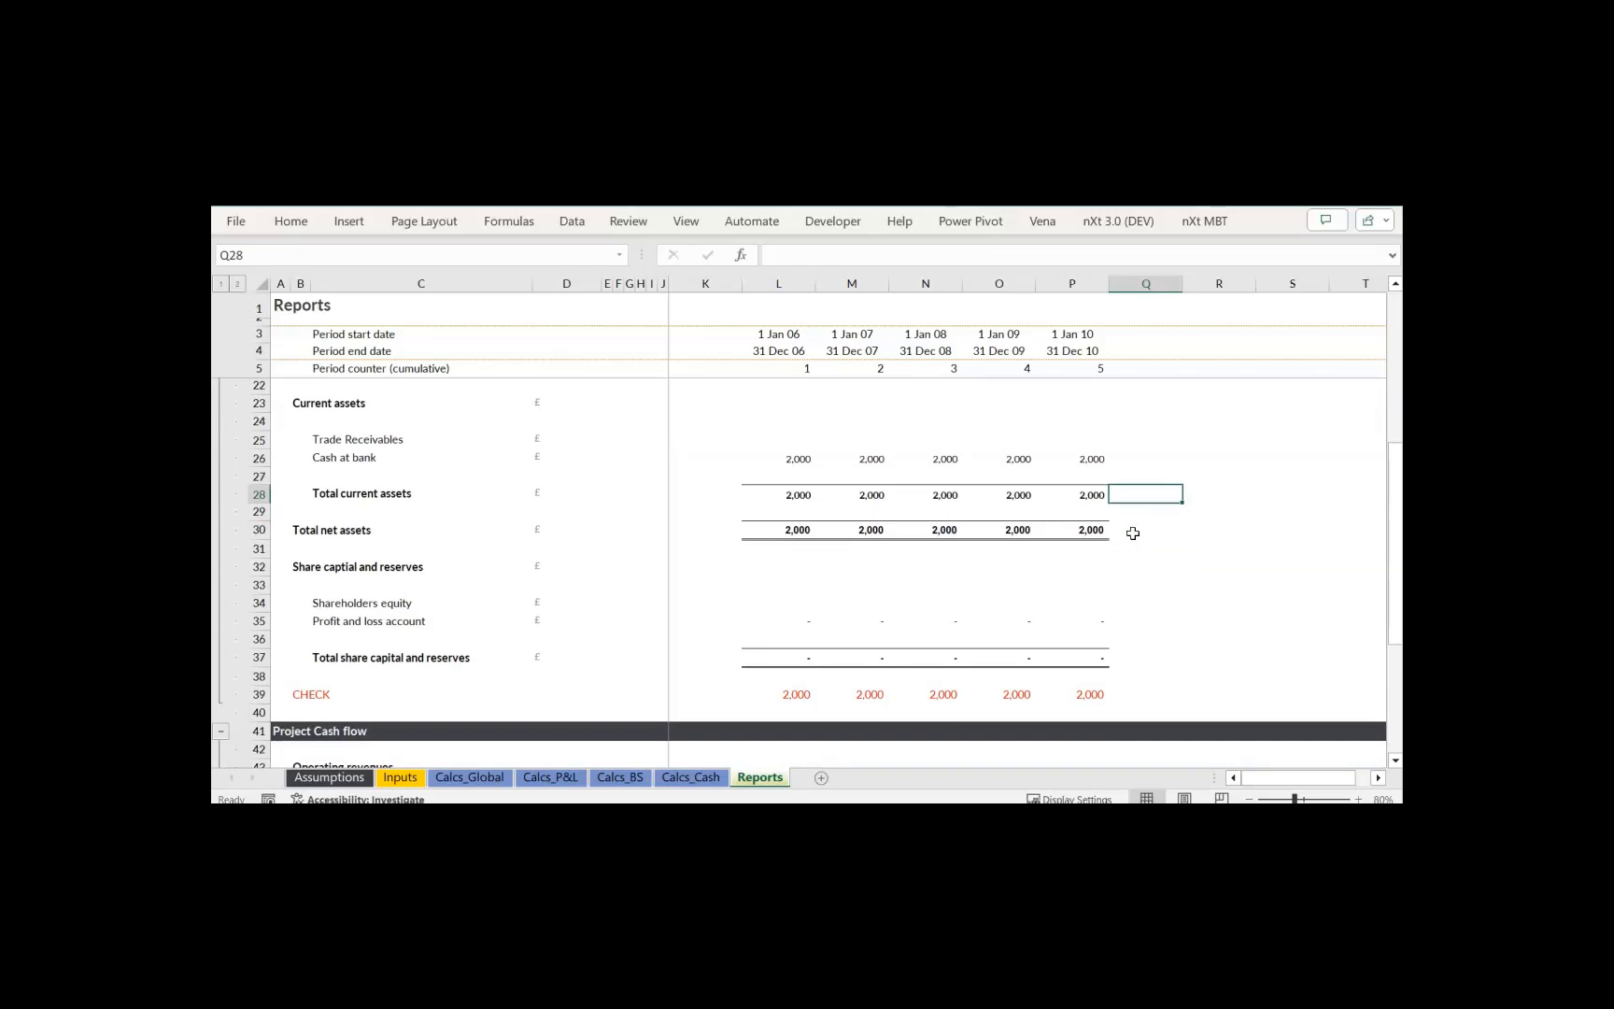
{"action": "scroll", "coordinate": [1131, 533], "scroll_direction": "down", "scroll_amount": 1}
{"action": "left_click", "coordinate": [1289, 497]}
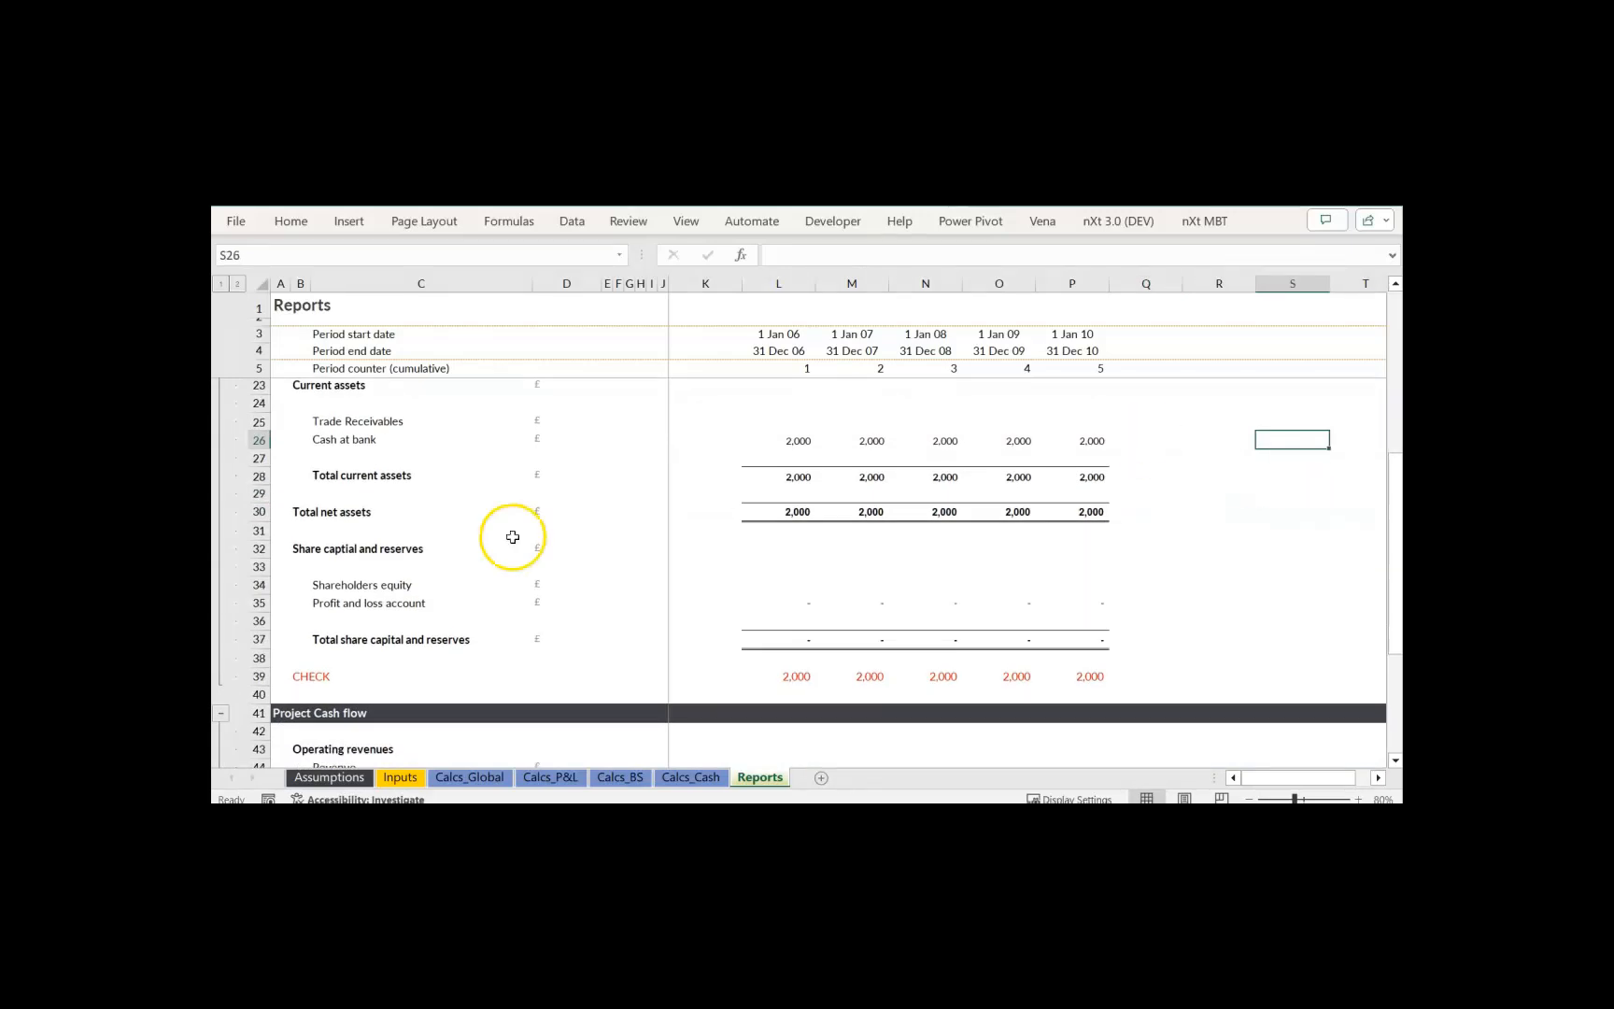
{"action": "left_click", "coordinate": [338, 510]}
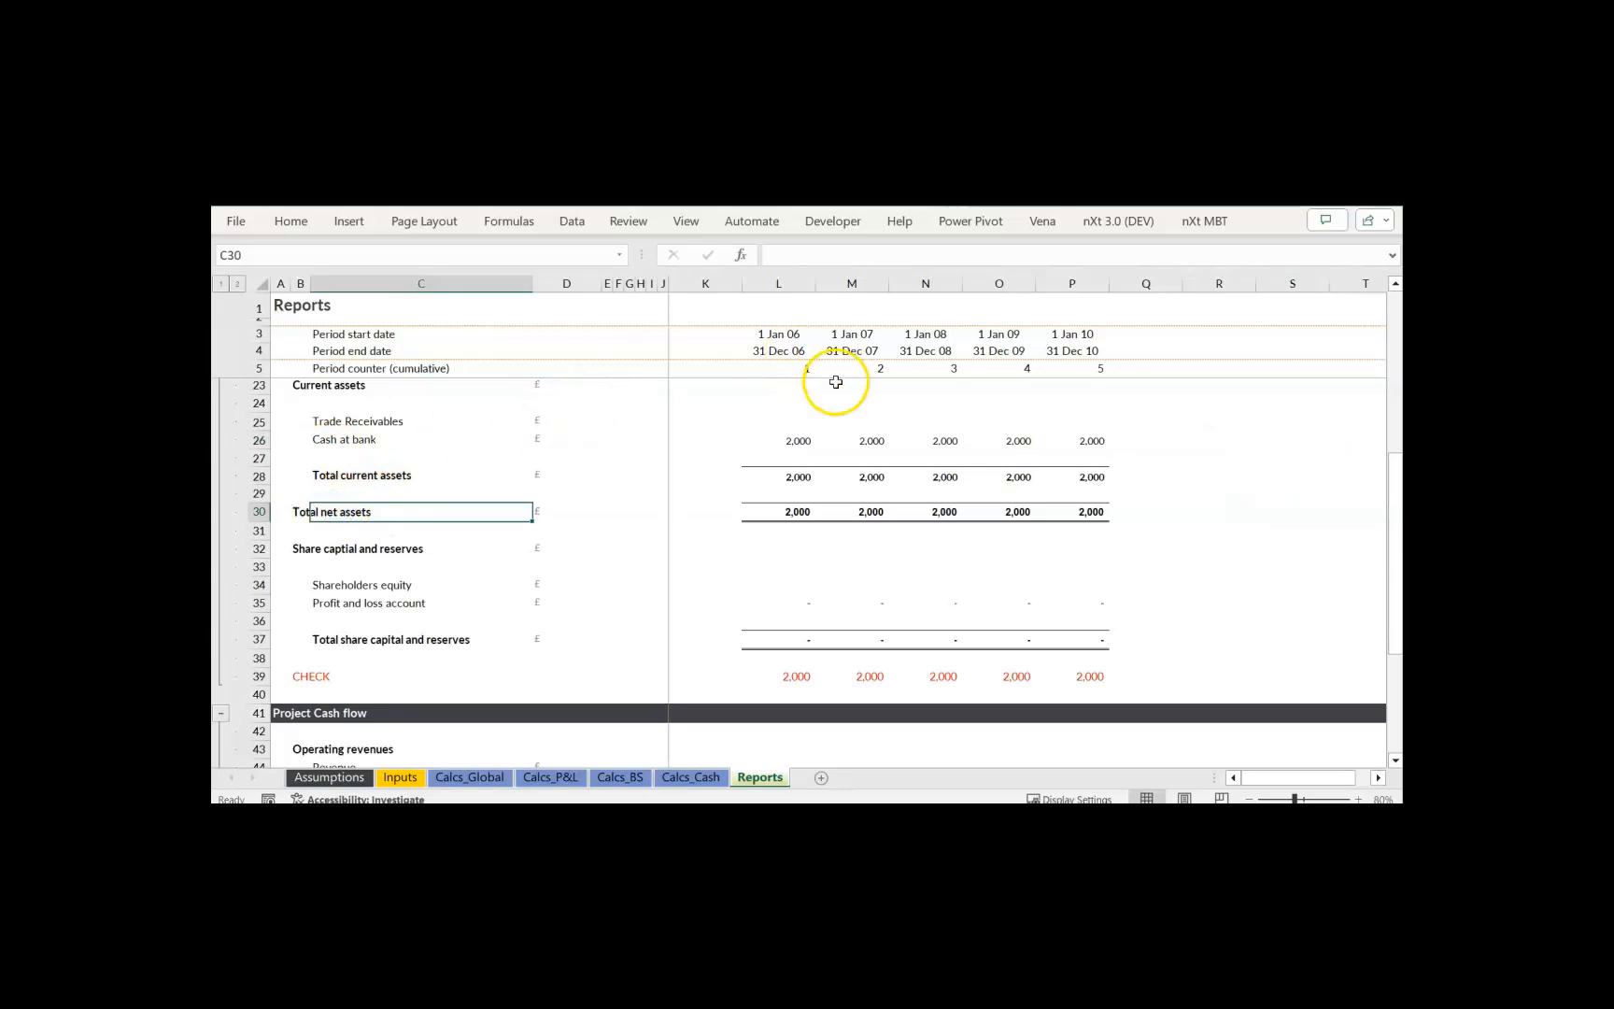
{"action": "left_click", "coordinate": [396, 642]}
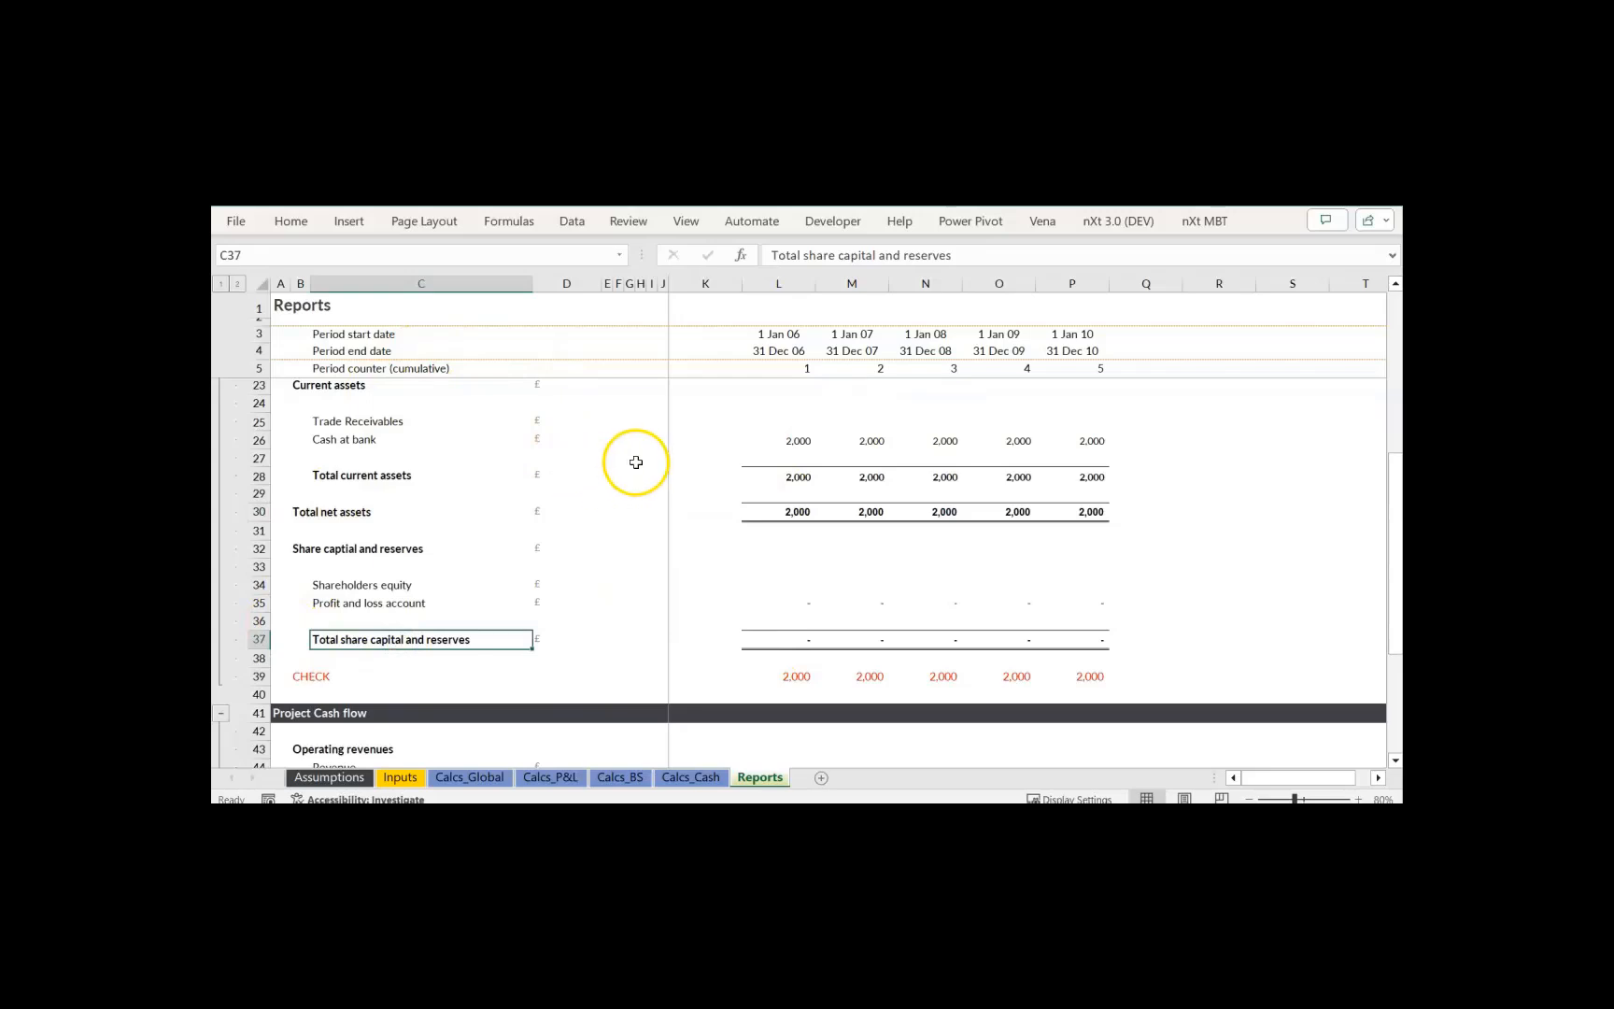
{"action": "left_click", "coordinate": [800, 679]}
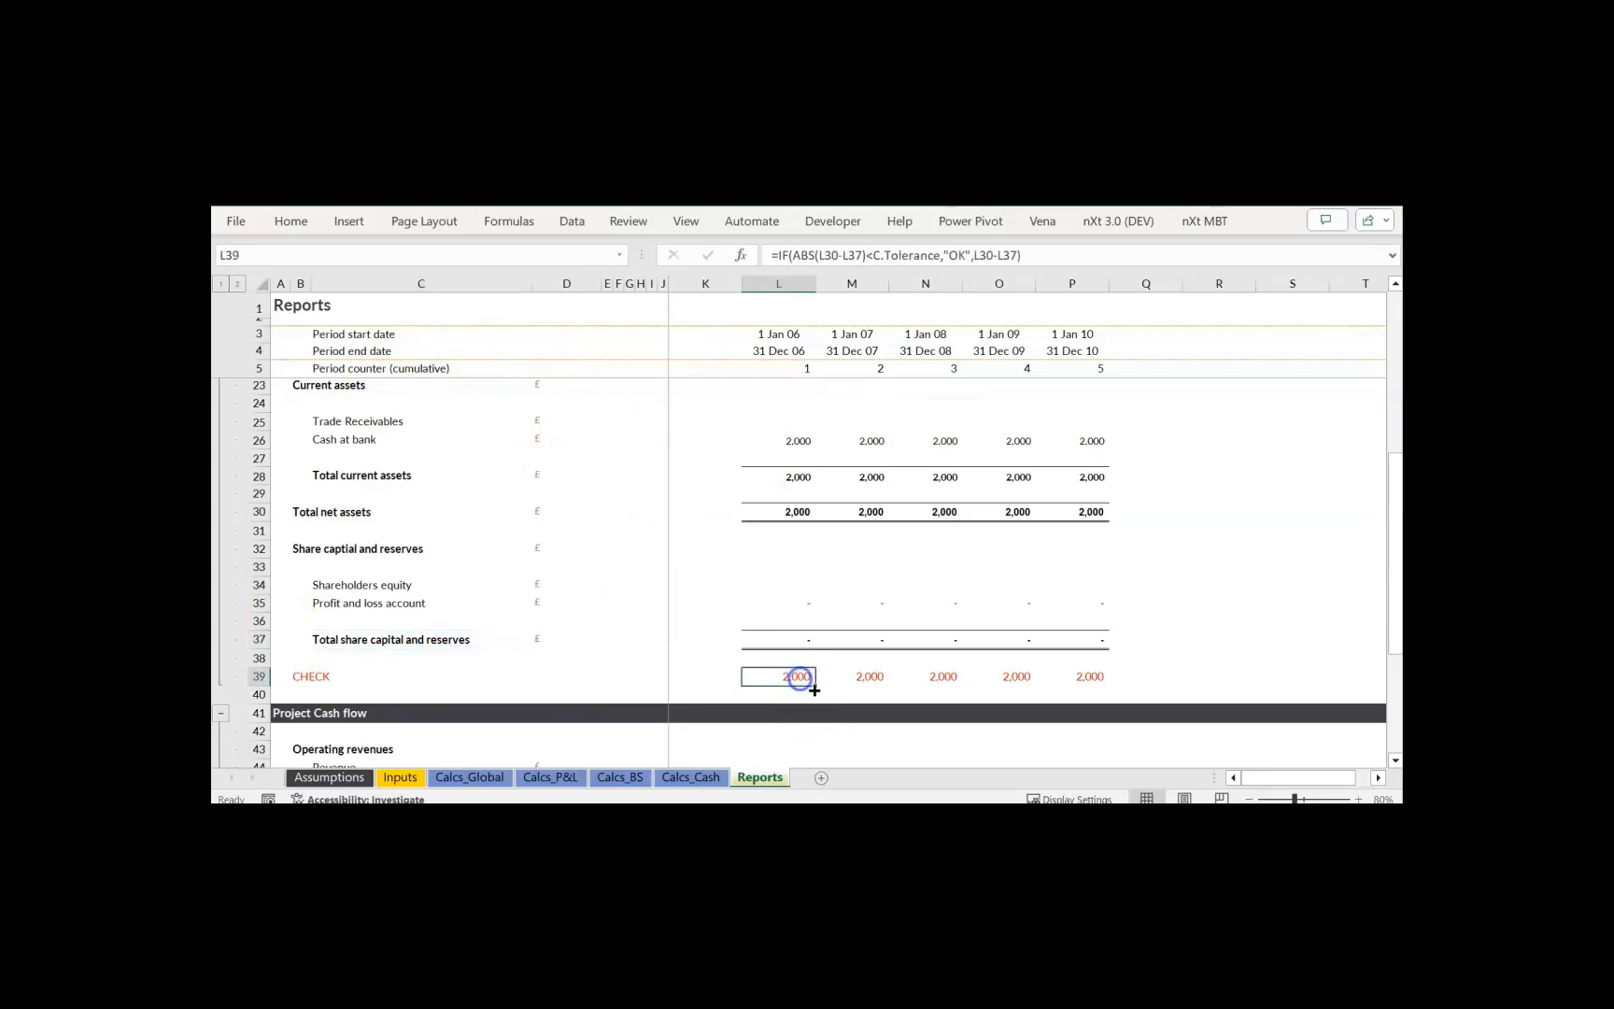
{"action": "key", "text": "F2"}
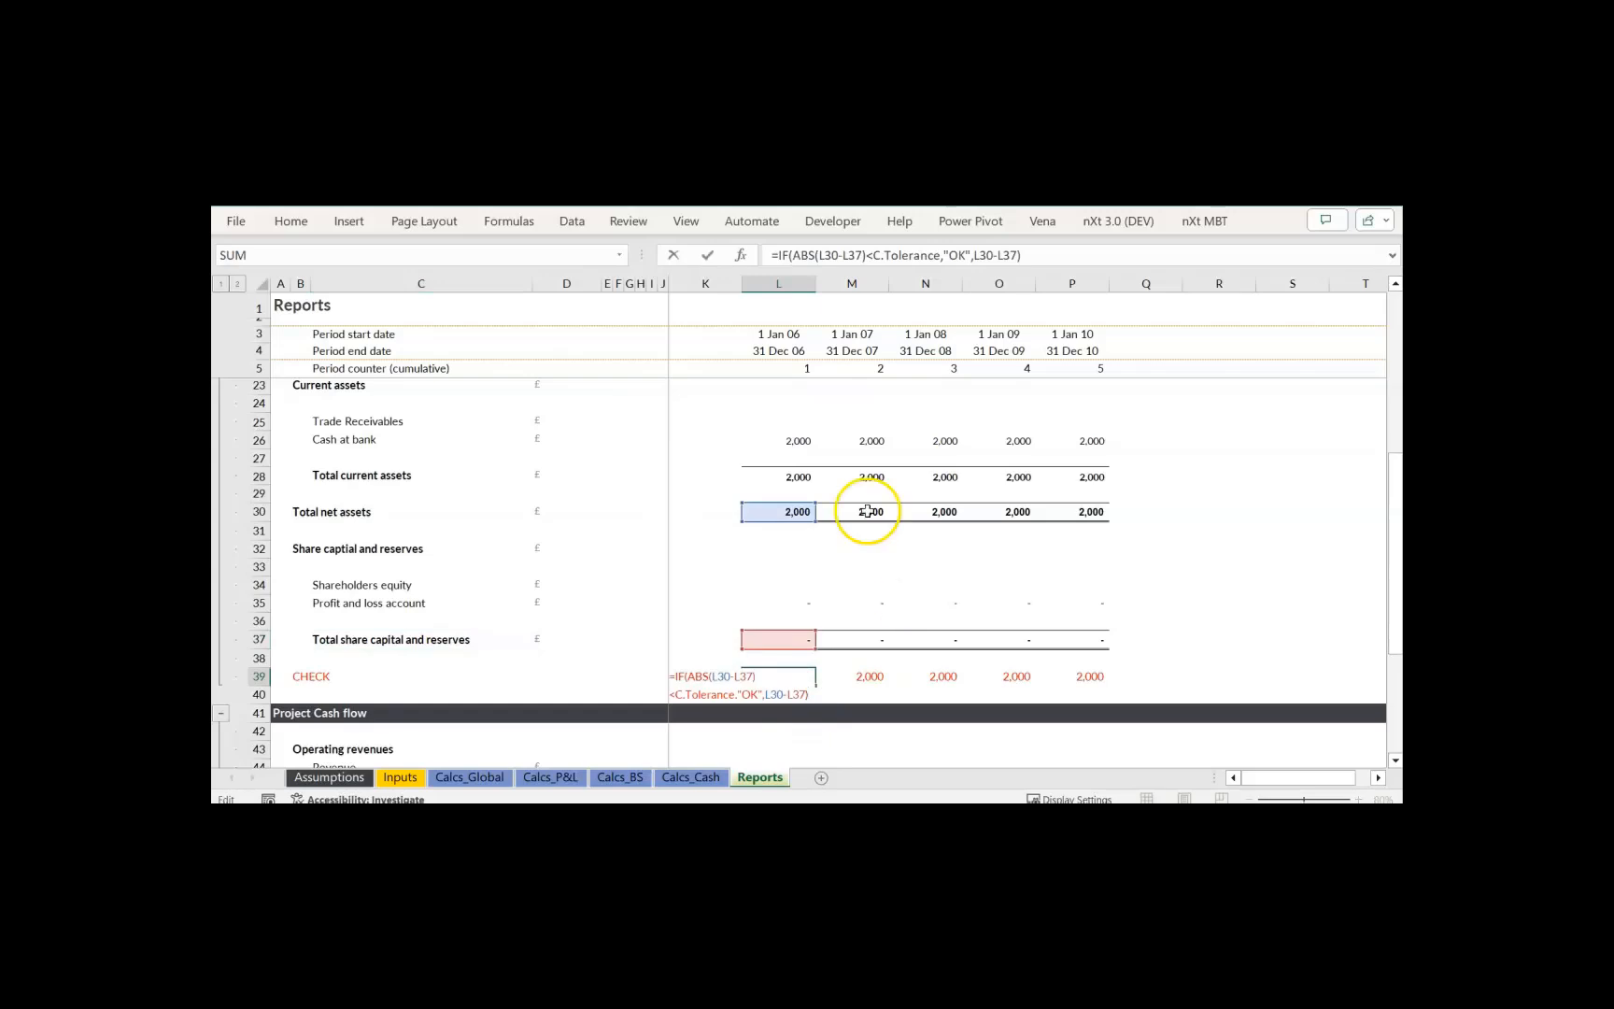
{"action": "key", "text": "Escape"}
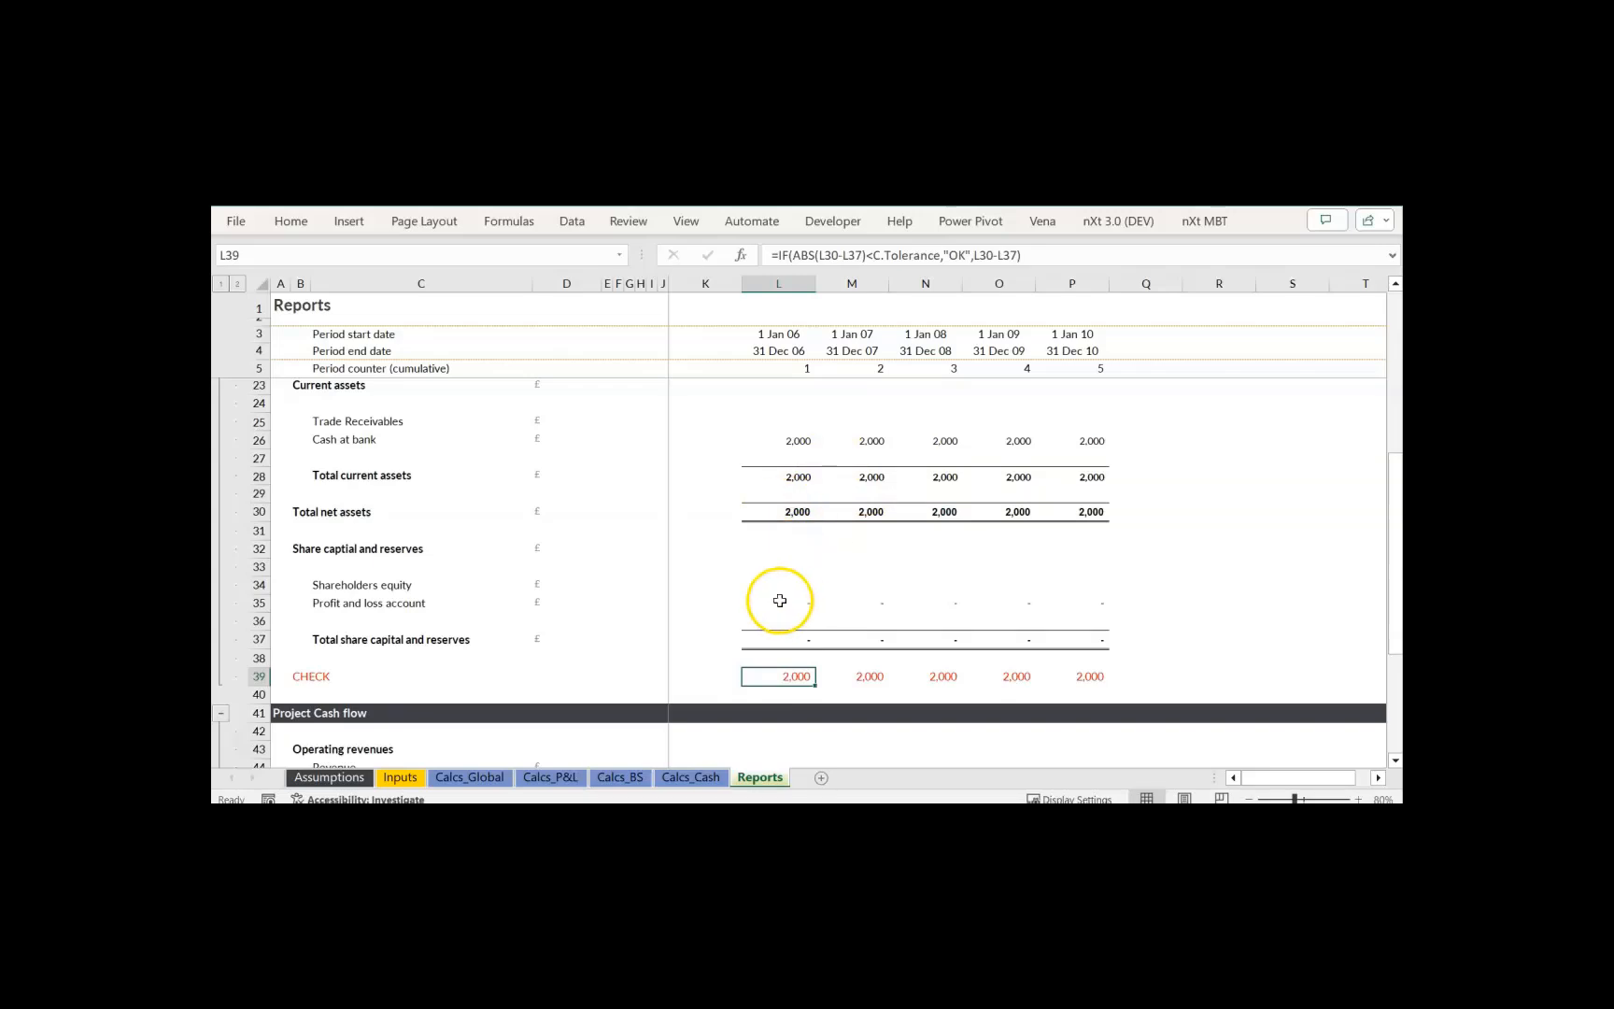
- Link the initial share capital closing balance in Calcs_BS cell K25 to the share capital input in Inputs!K43
{"action": "left_click", "coordinate": [620, 777]}
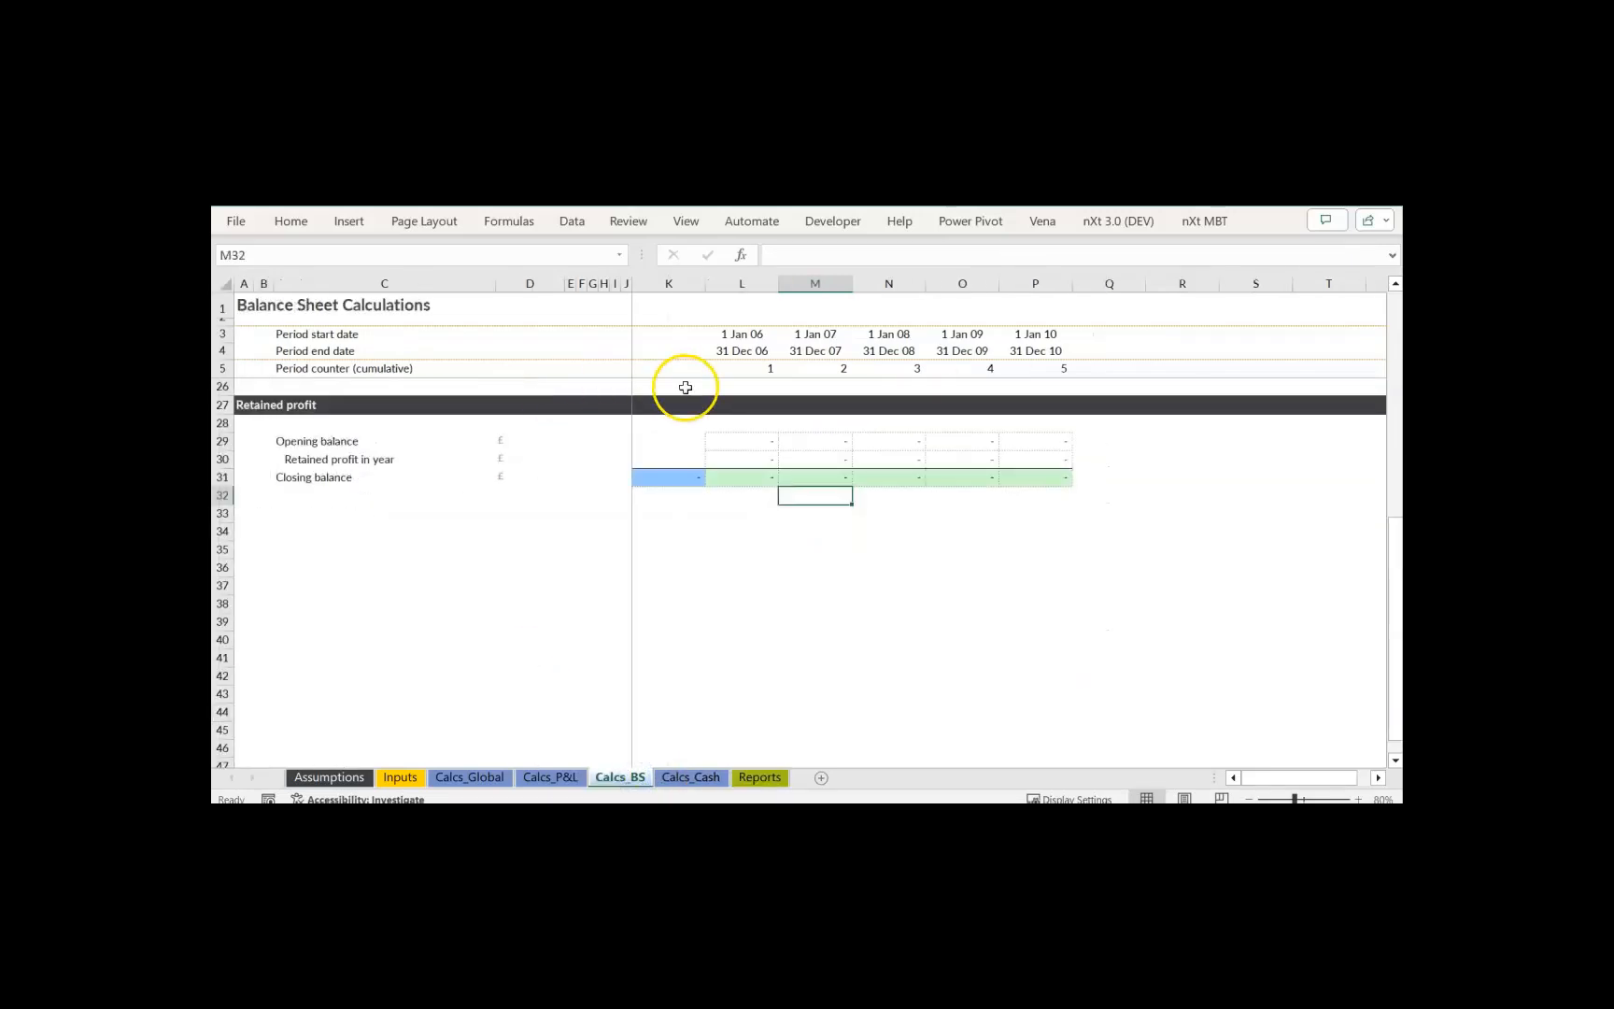
{"action": "scroll", "coordinate": [752, 518], "scroll_direction": "up", "scroll_amount": 2}
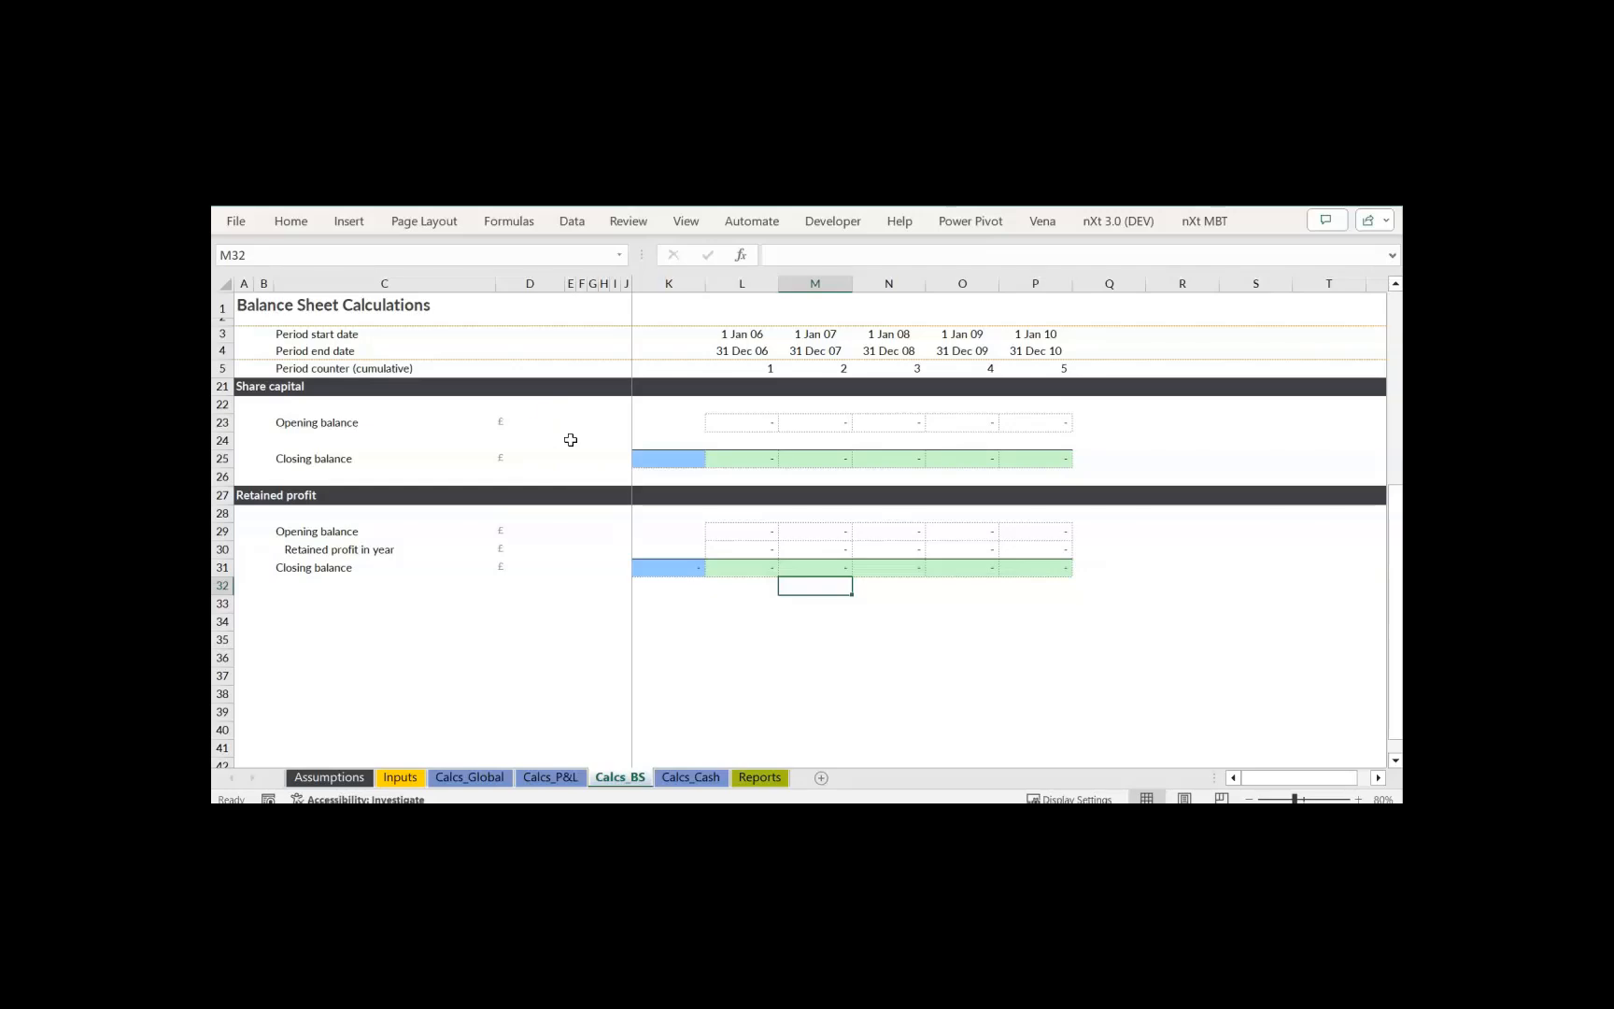
{"action": "left_click", "coordinate": [687, 457]}
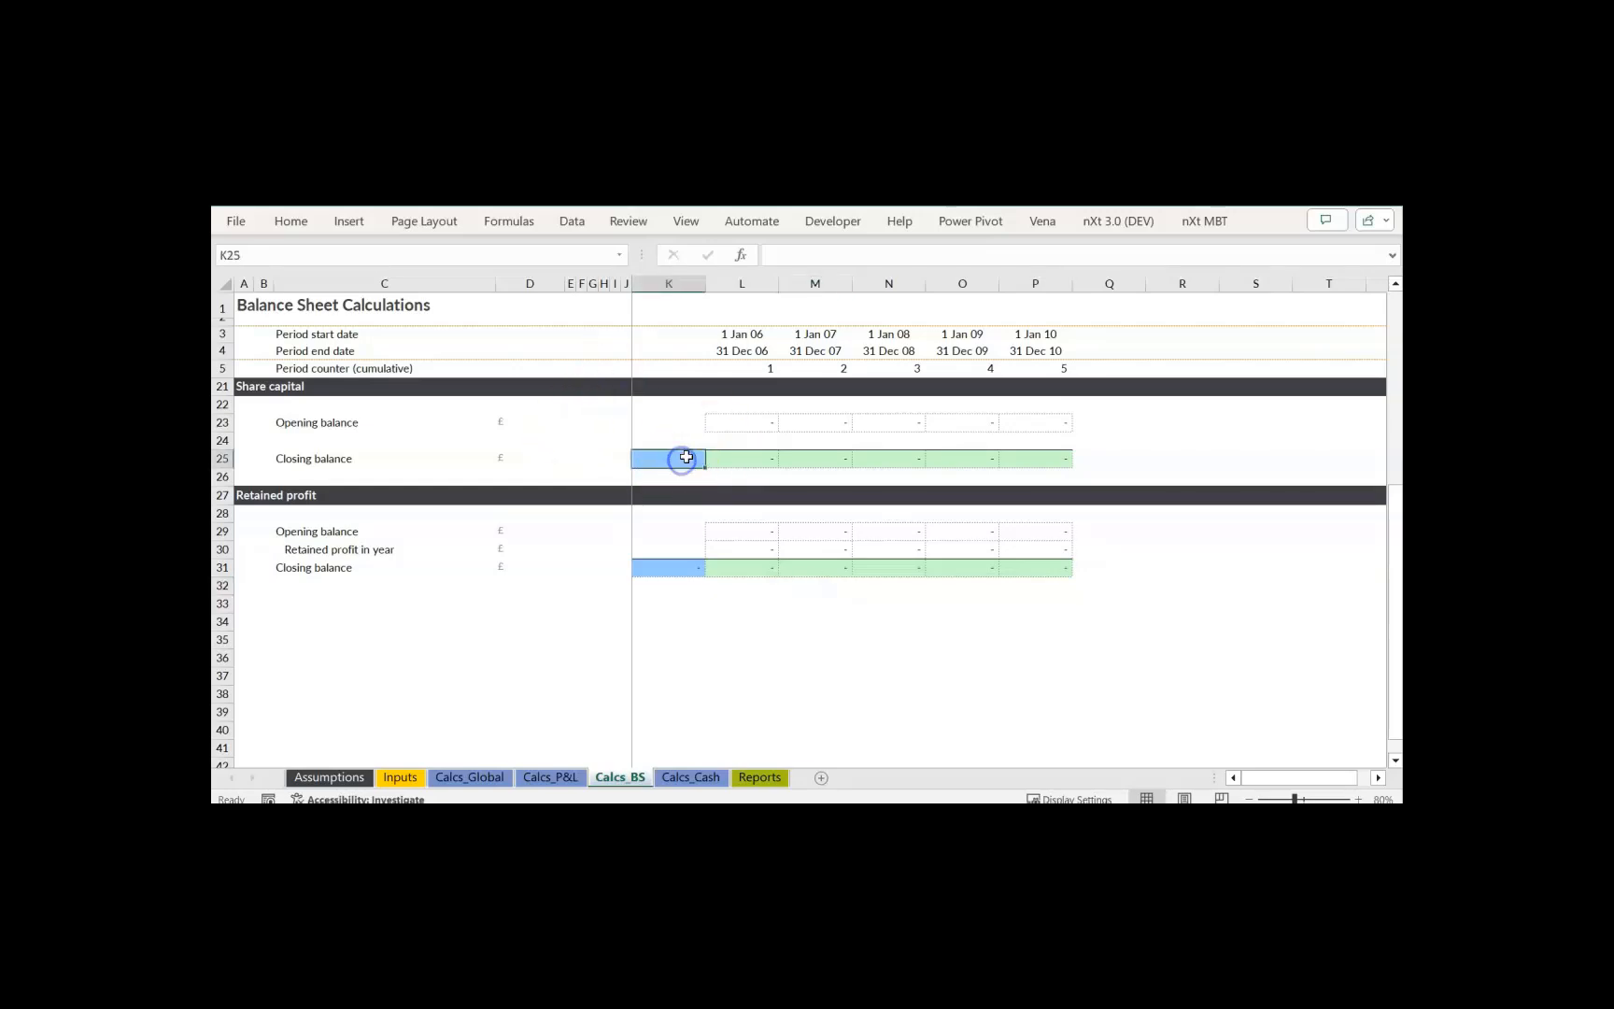
{"action": "type", "text": "="}
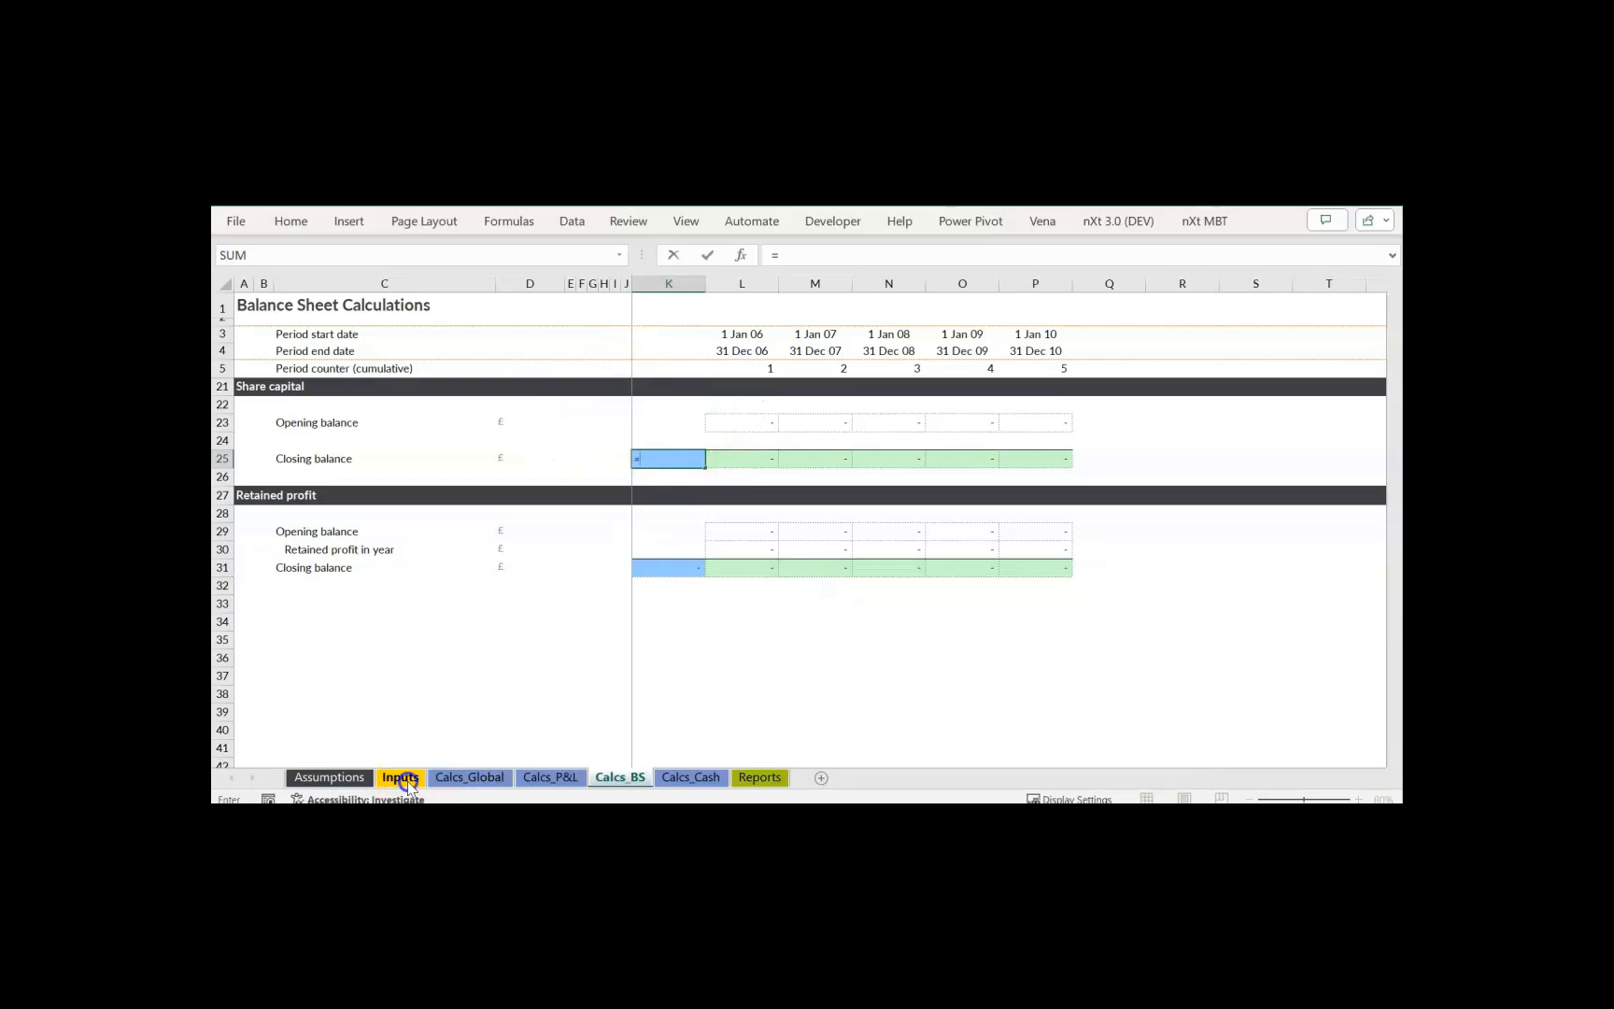
{"action": "left_click", "coordinate": [409, 782]}
{"action": "left_click", "coordinate": [850, 657]}
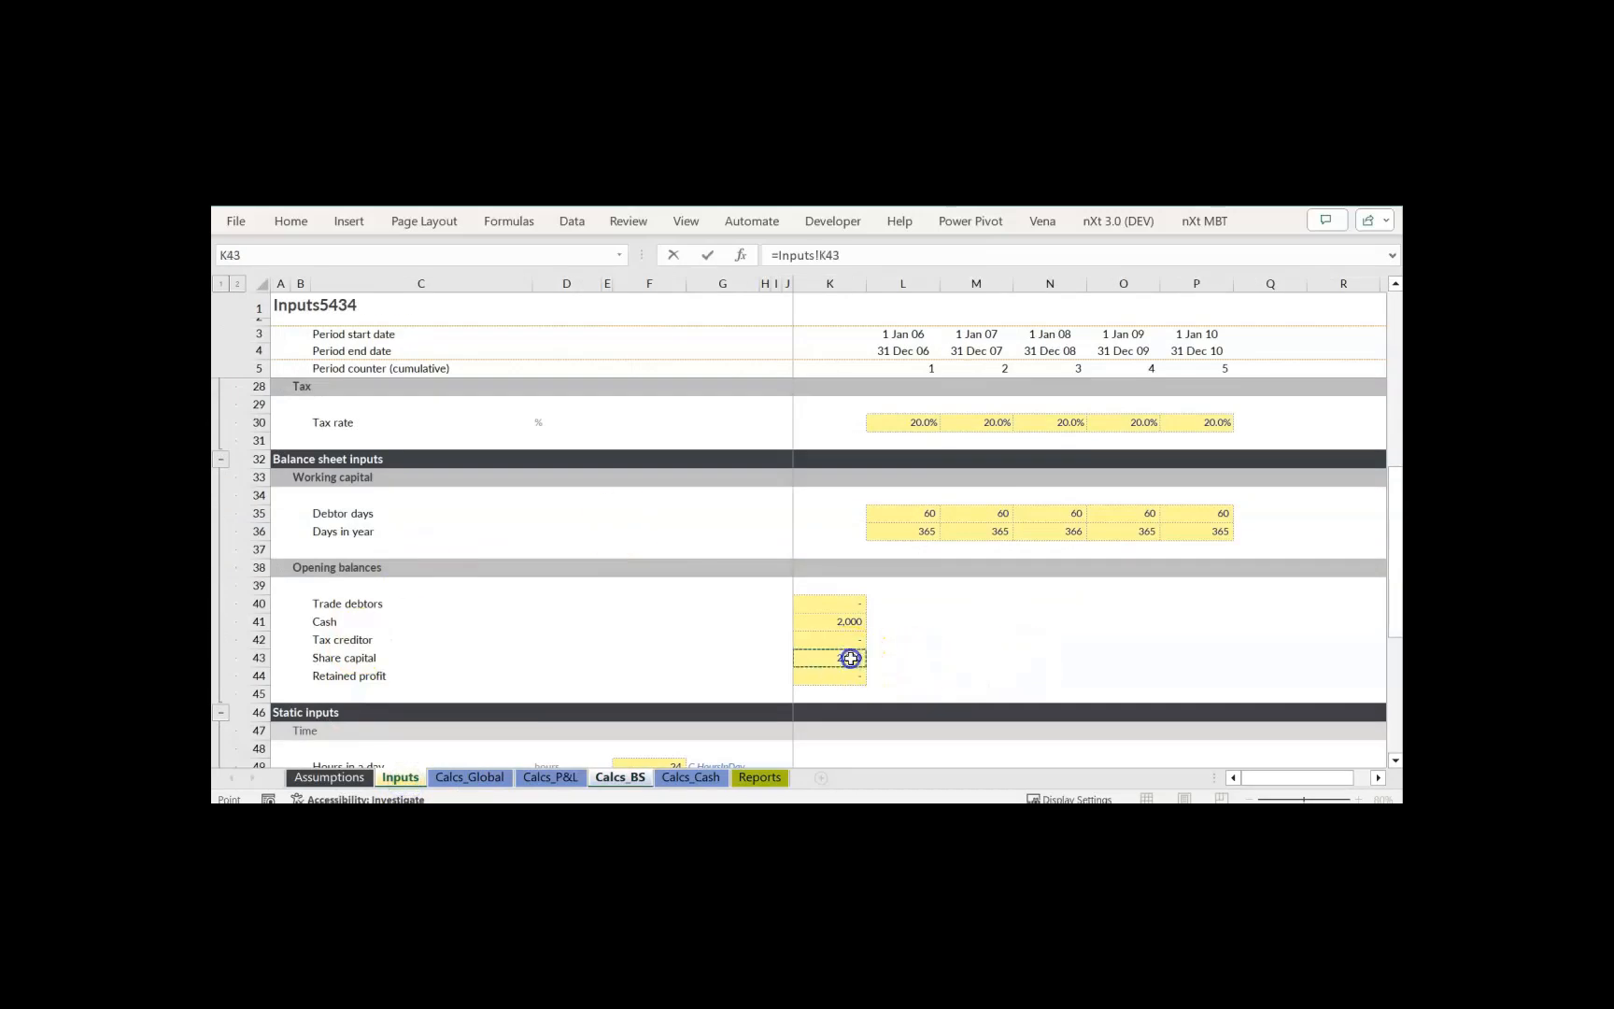
{"action": "key", "text": "Return"}
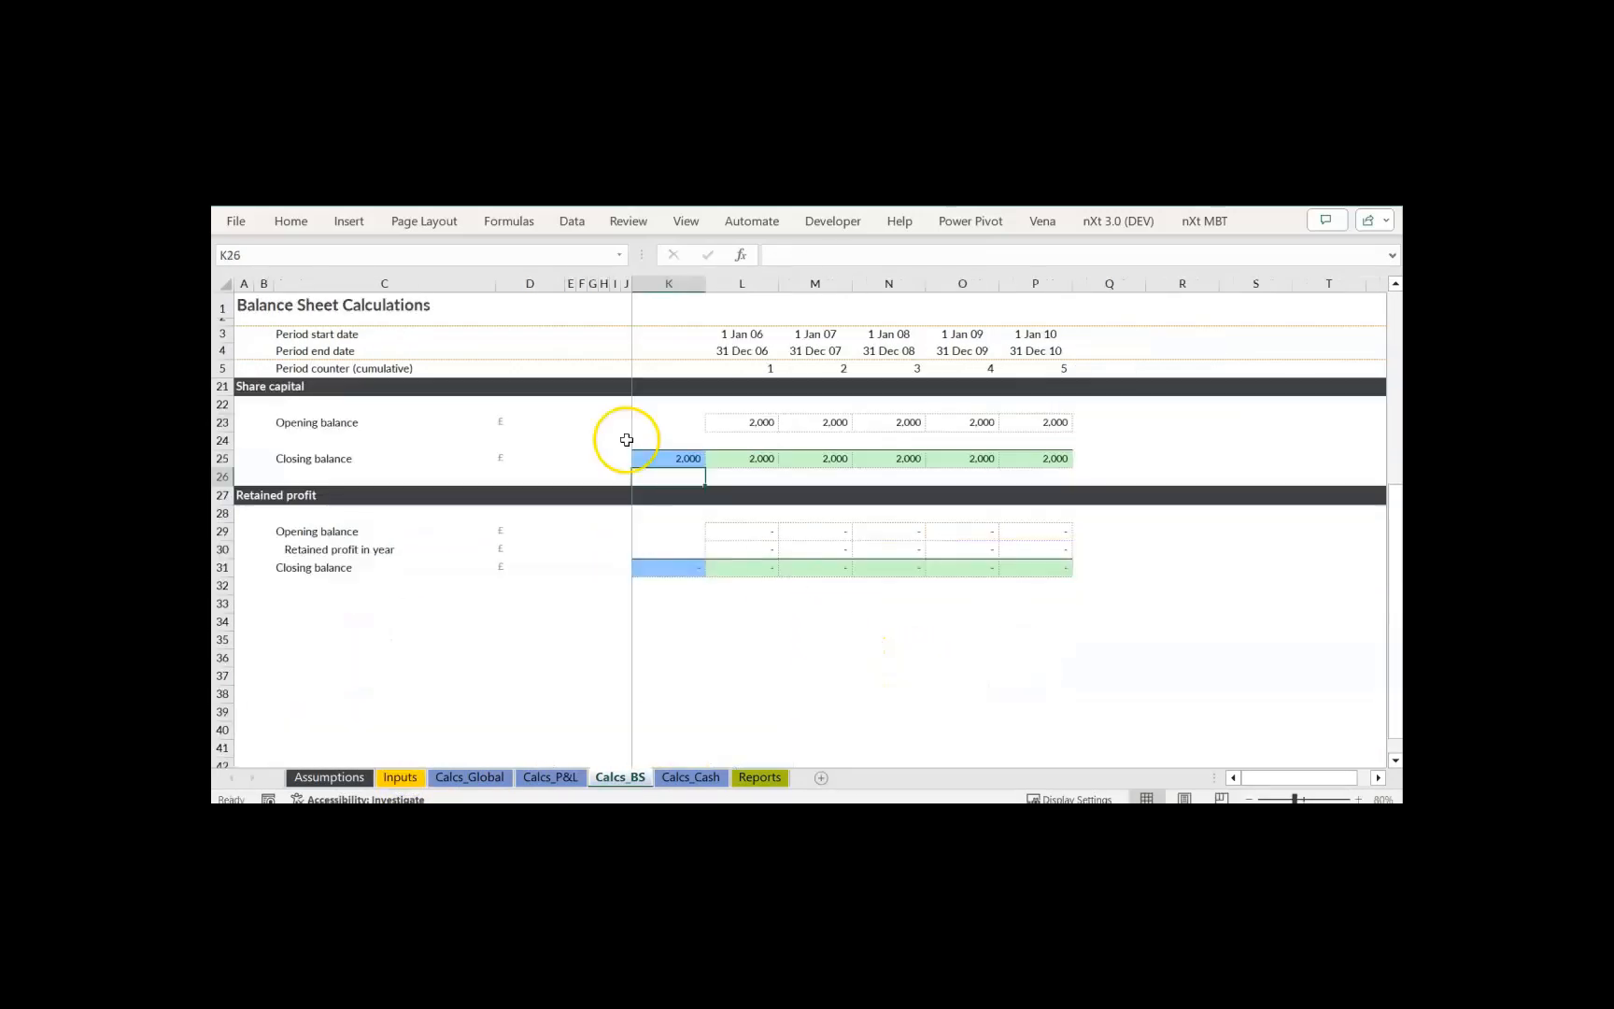
- Link the balance sheet's shareholders equity for 2006, Reports cell L34, to the share capital closing balance in Calcs_BS!L25
{"action": "left_click", "coordinate": [759, 779]}
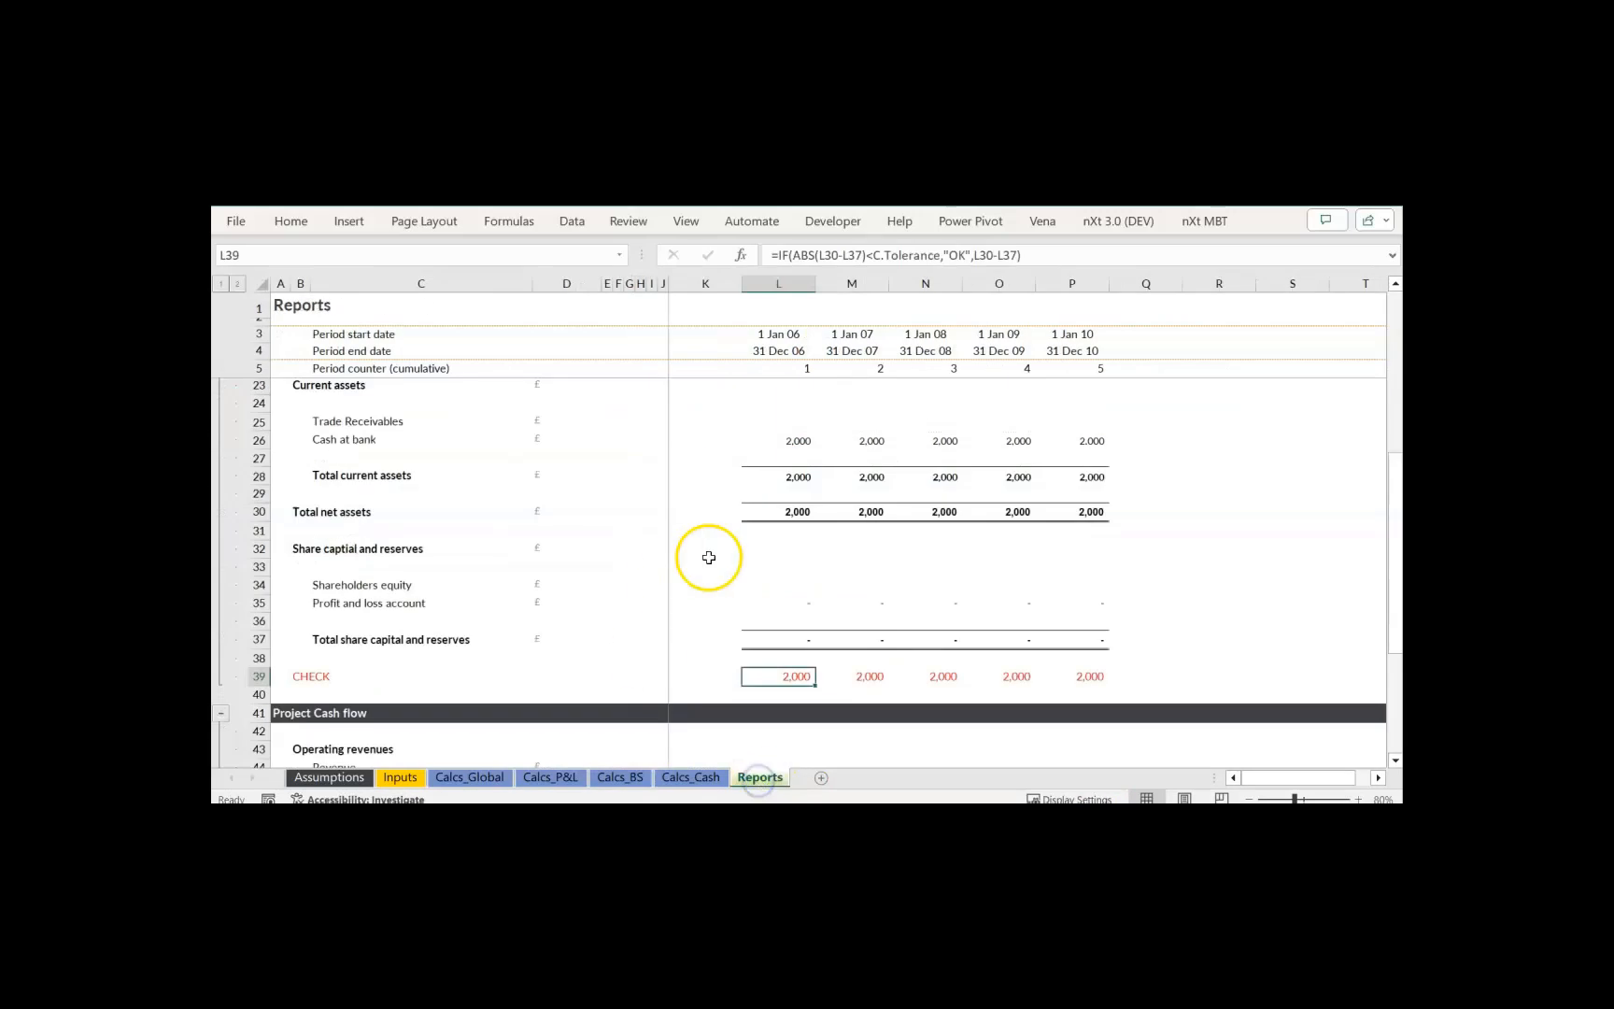
{"action": "left_click", "coordinate": [780, 578]}
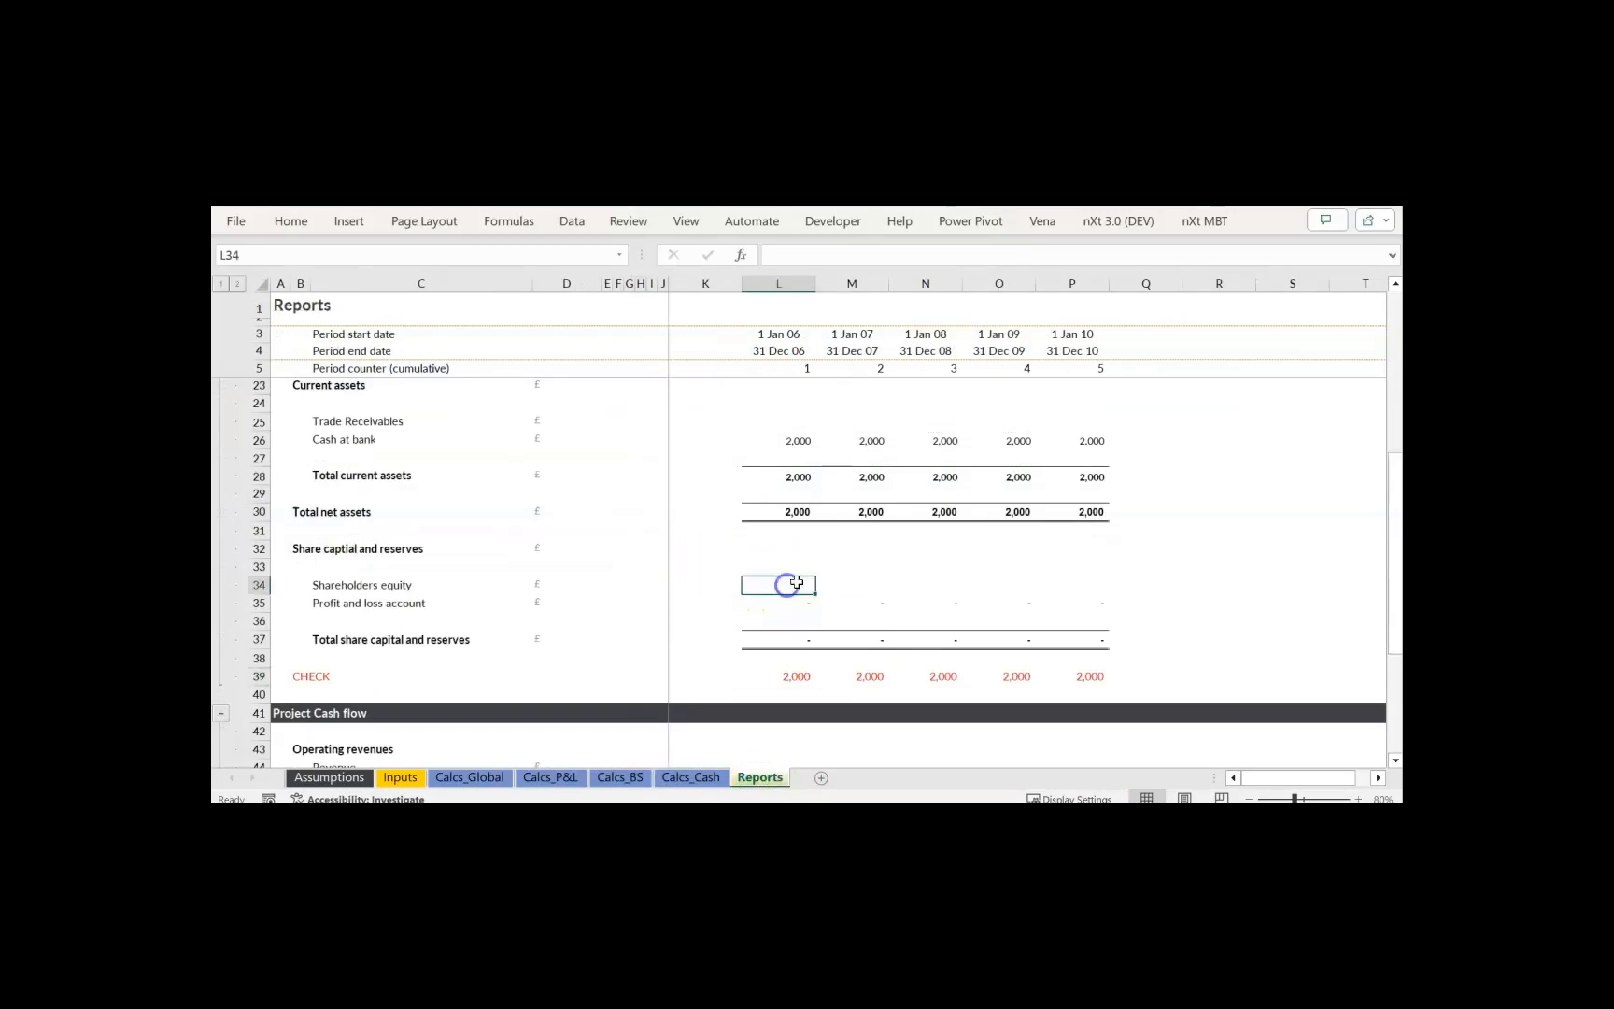
{"action": "type", "text": "="}
{"action": "left_click", "coordinate": [621, 778]}
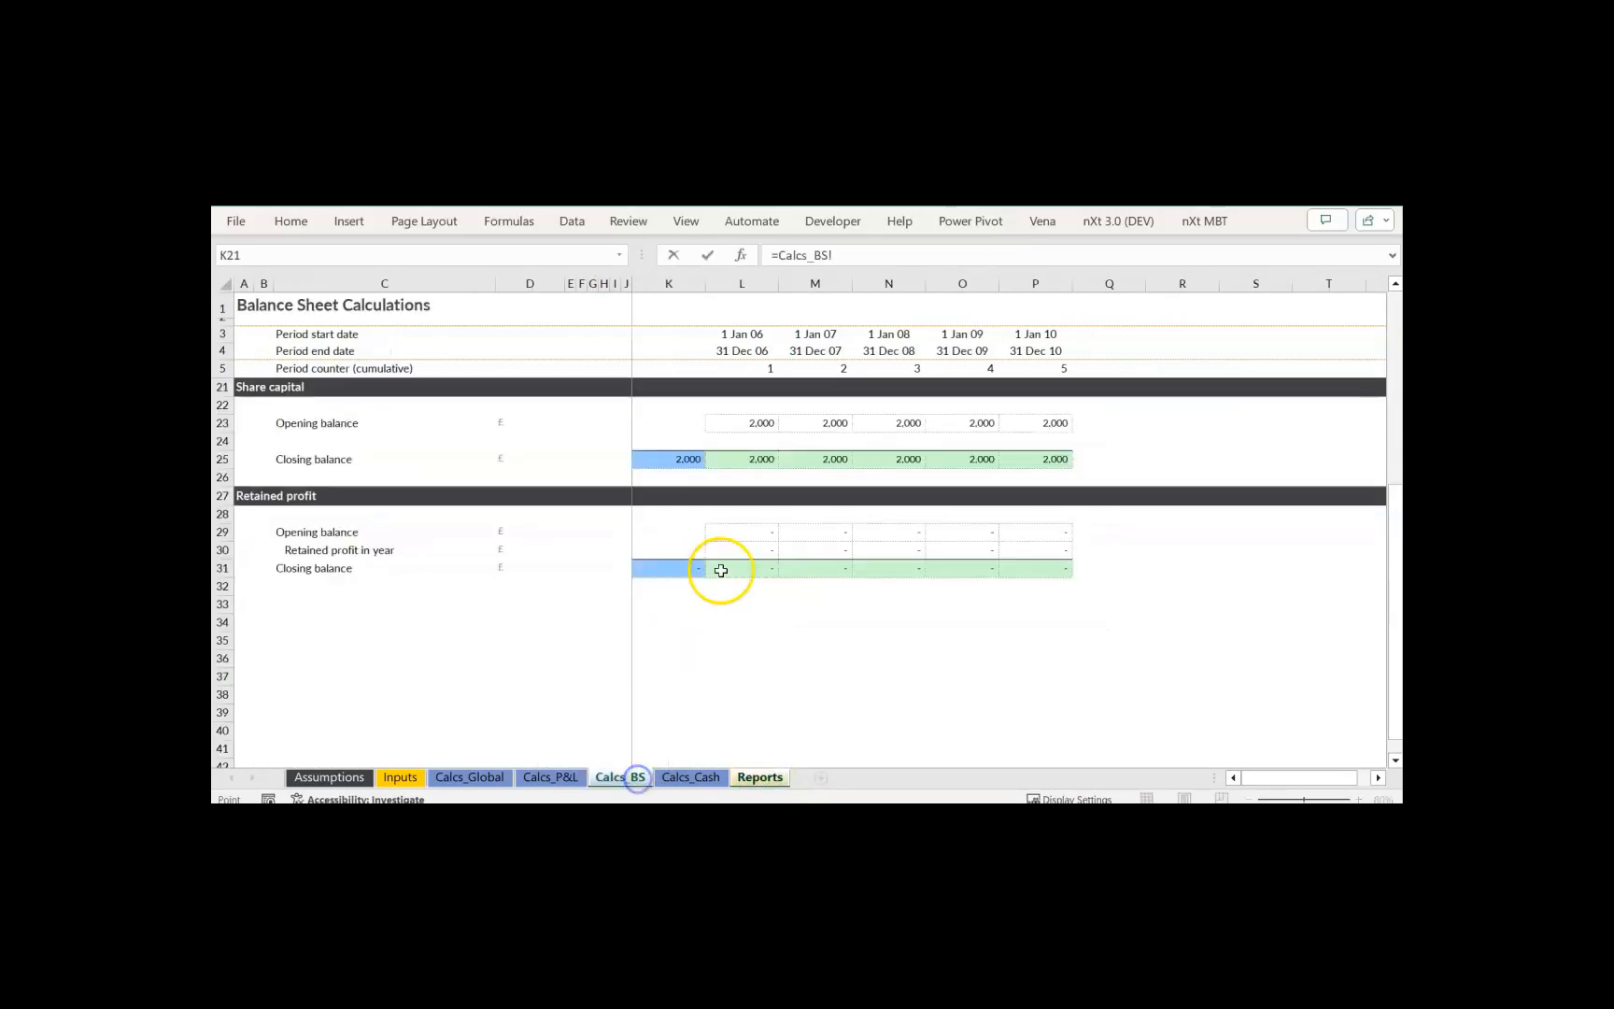
{"action": "left_click", "coordinate": [746, 458]}
{"action": "key", "text": "Return"}
- Fill the balance sheet's shareholders equity formula from L34 across to P34
{"action": "key", "text": "Up"}
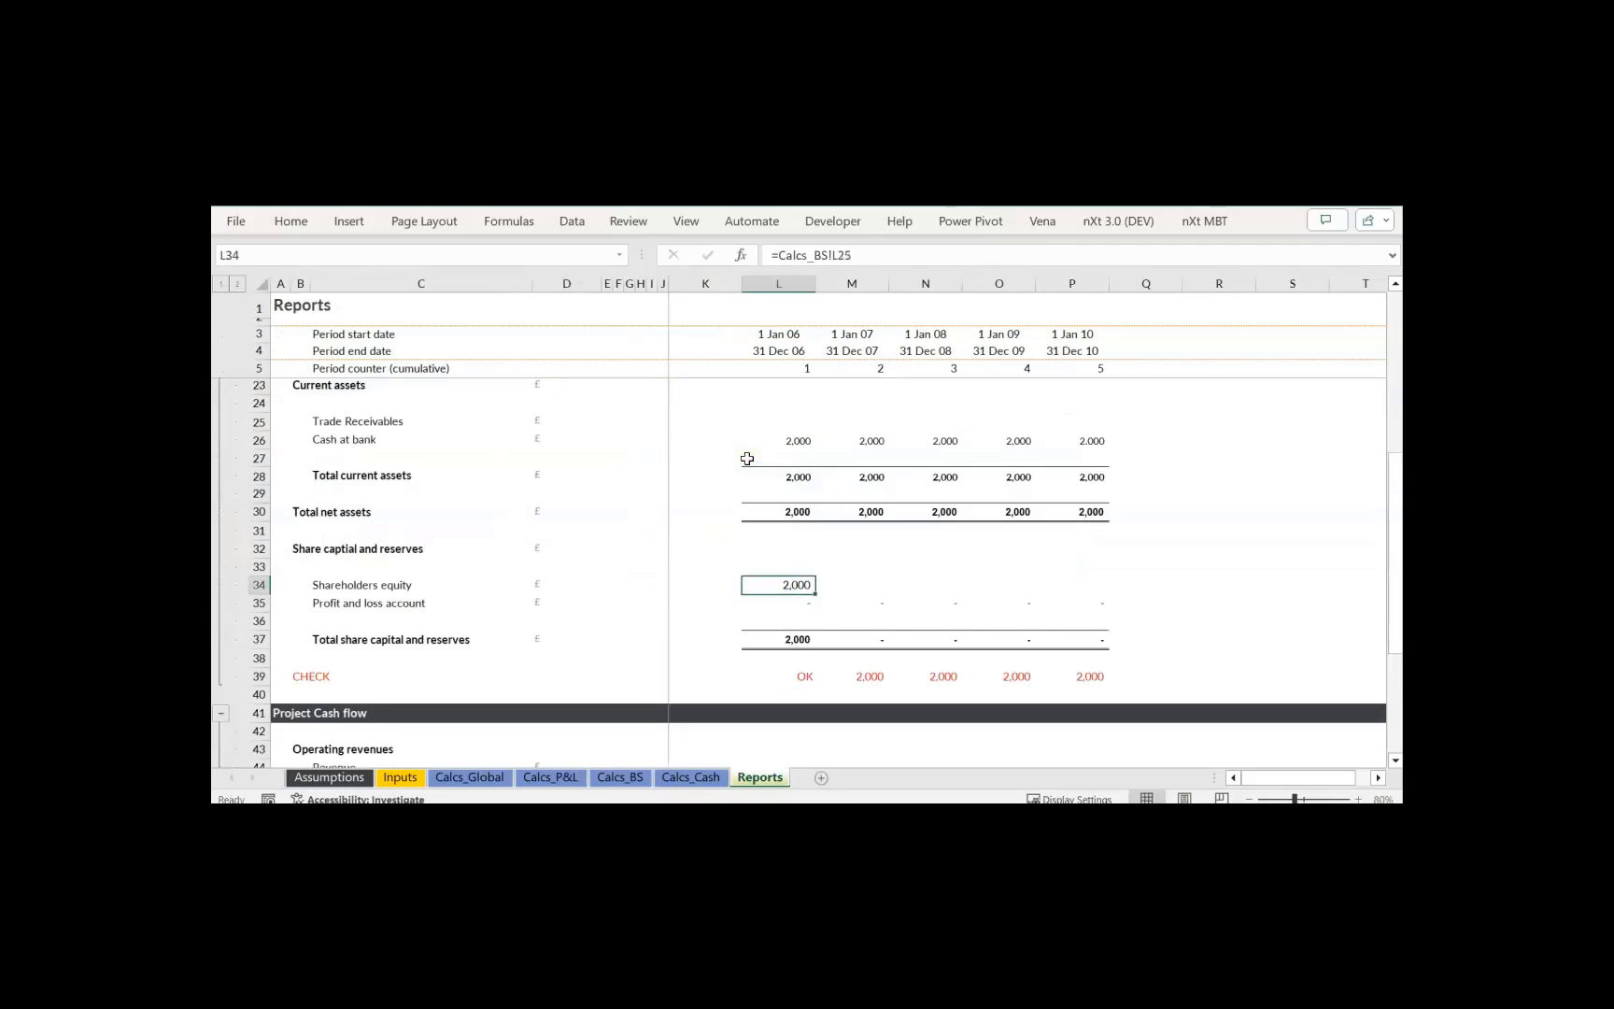
{"action": "key", "text": "shift+Right"}
{"action": "key", "text": "shift+Right"}
{"action": "key", "text": "shift+Right"}
{"action": "key", "text": "shift+Right"}
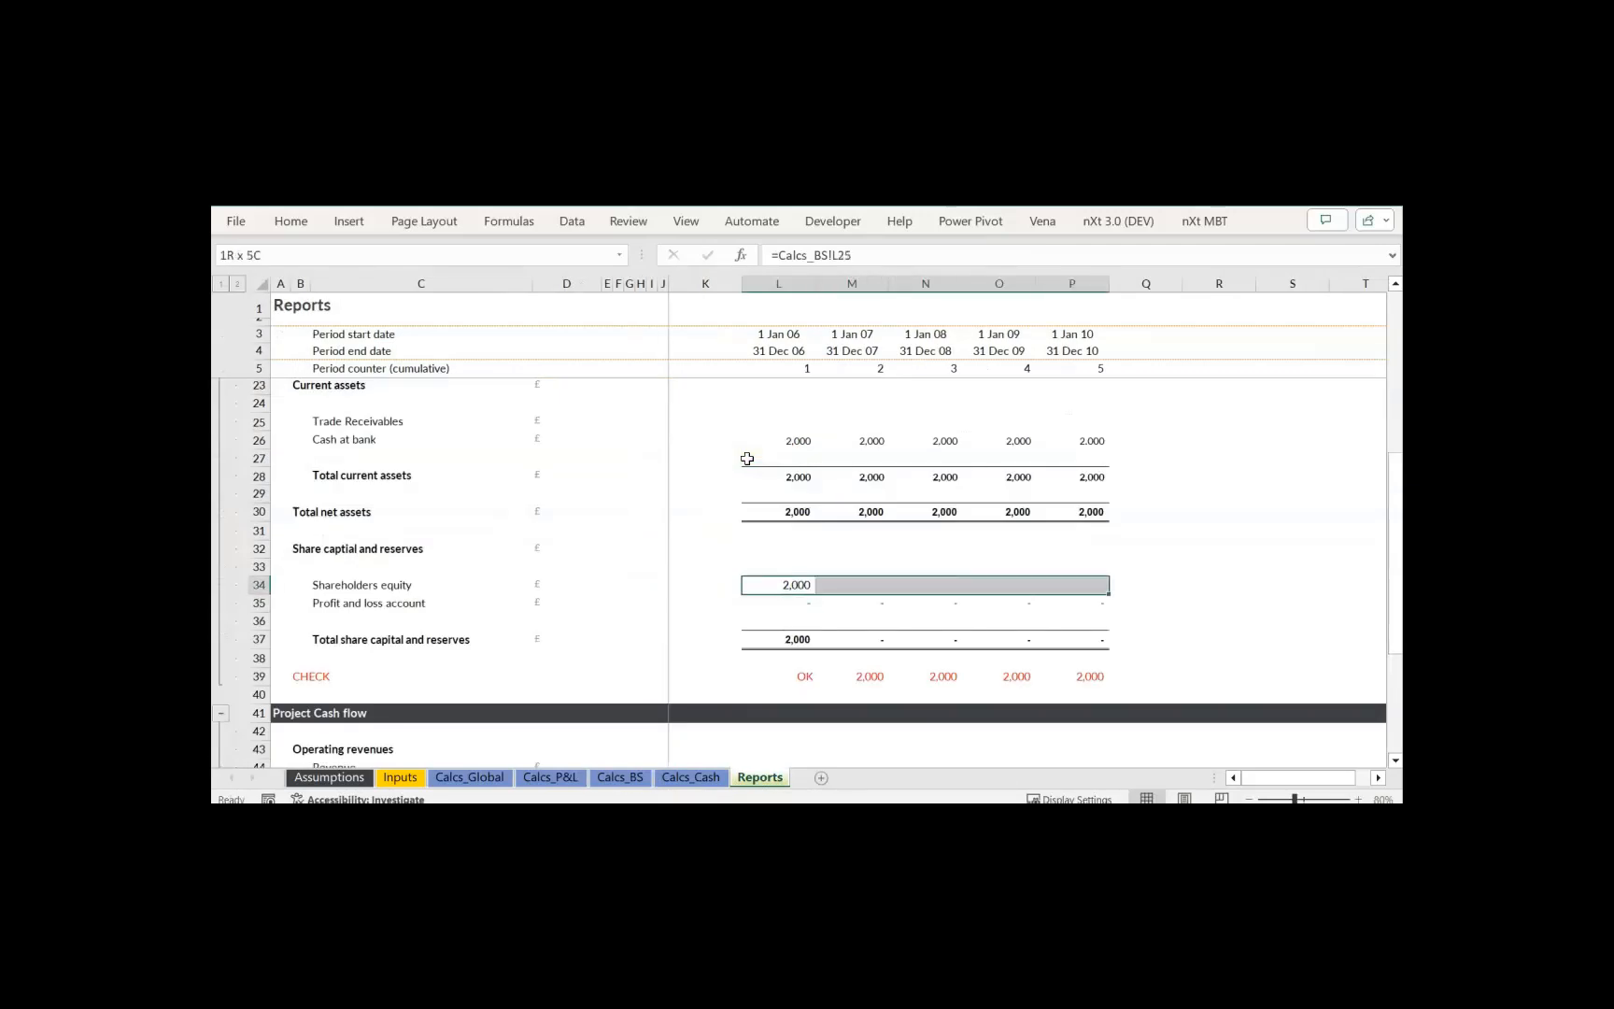
{"action": "key", "text": "ctrl+r"}
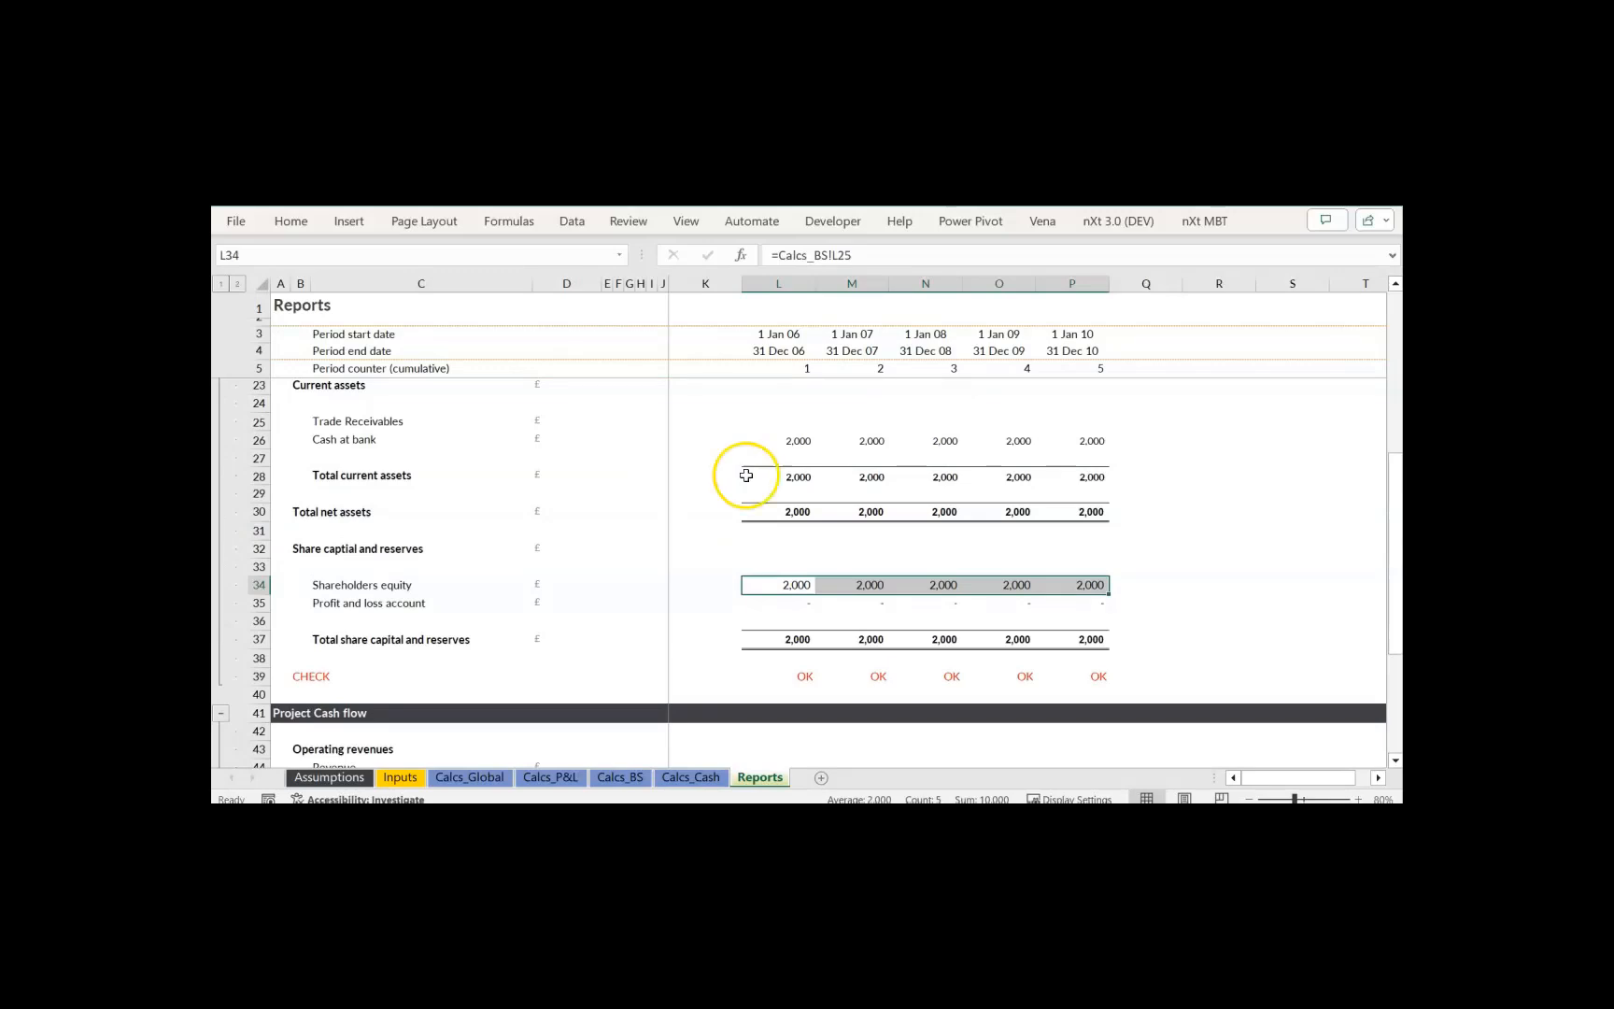
- Review the balance check in Reports cell L39 and the profit and loss account section, and open the Calcs_P&L sheet
{"action": "left_click", "coordinate": [792, 675]}
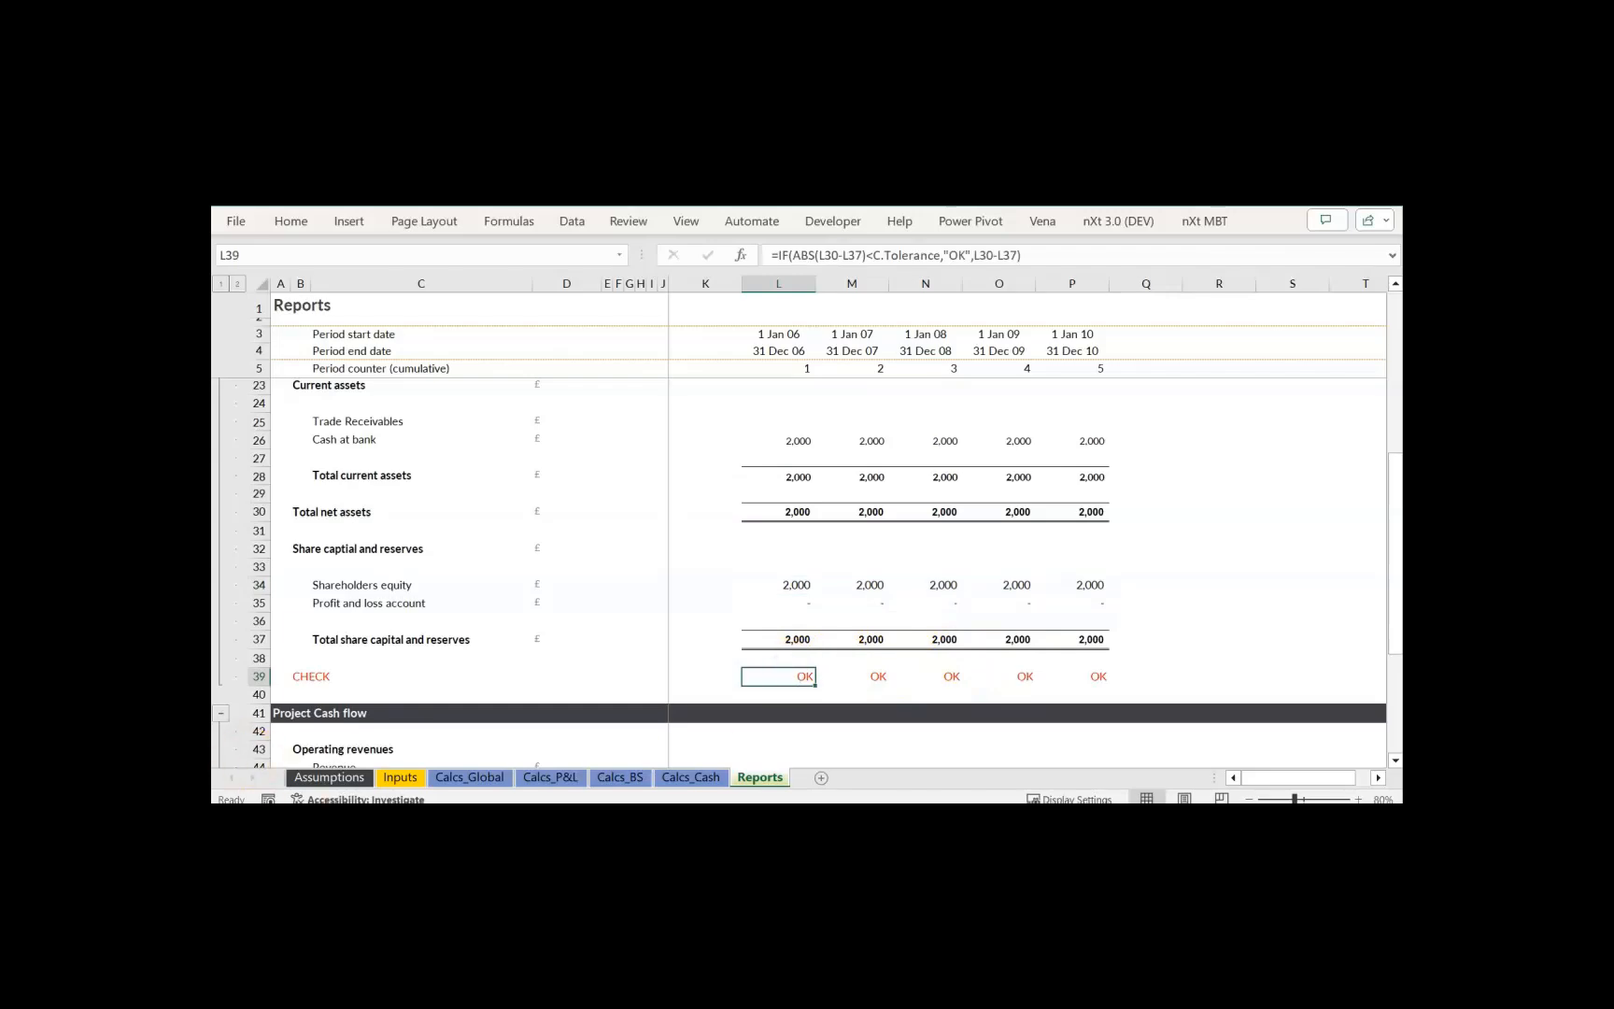
{"action": "scroll", "coordinate": [731, 588], "scroll_direction": "up", "scroll_amount": 1}
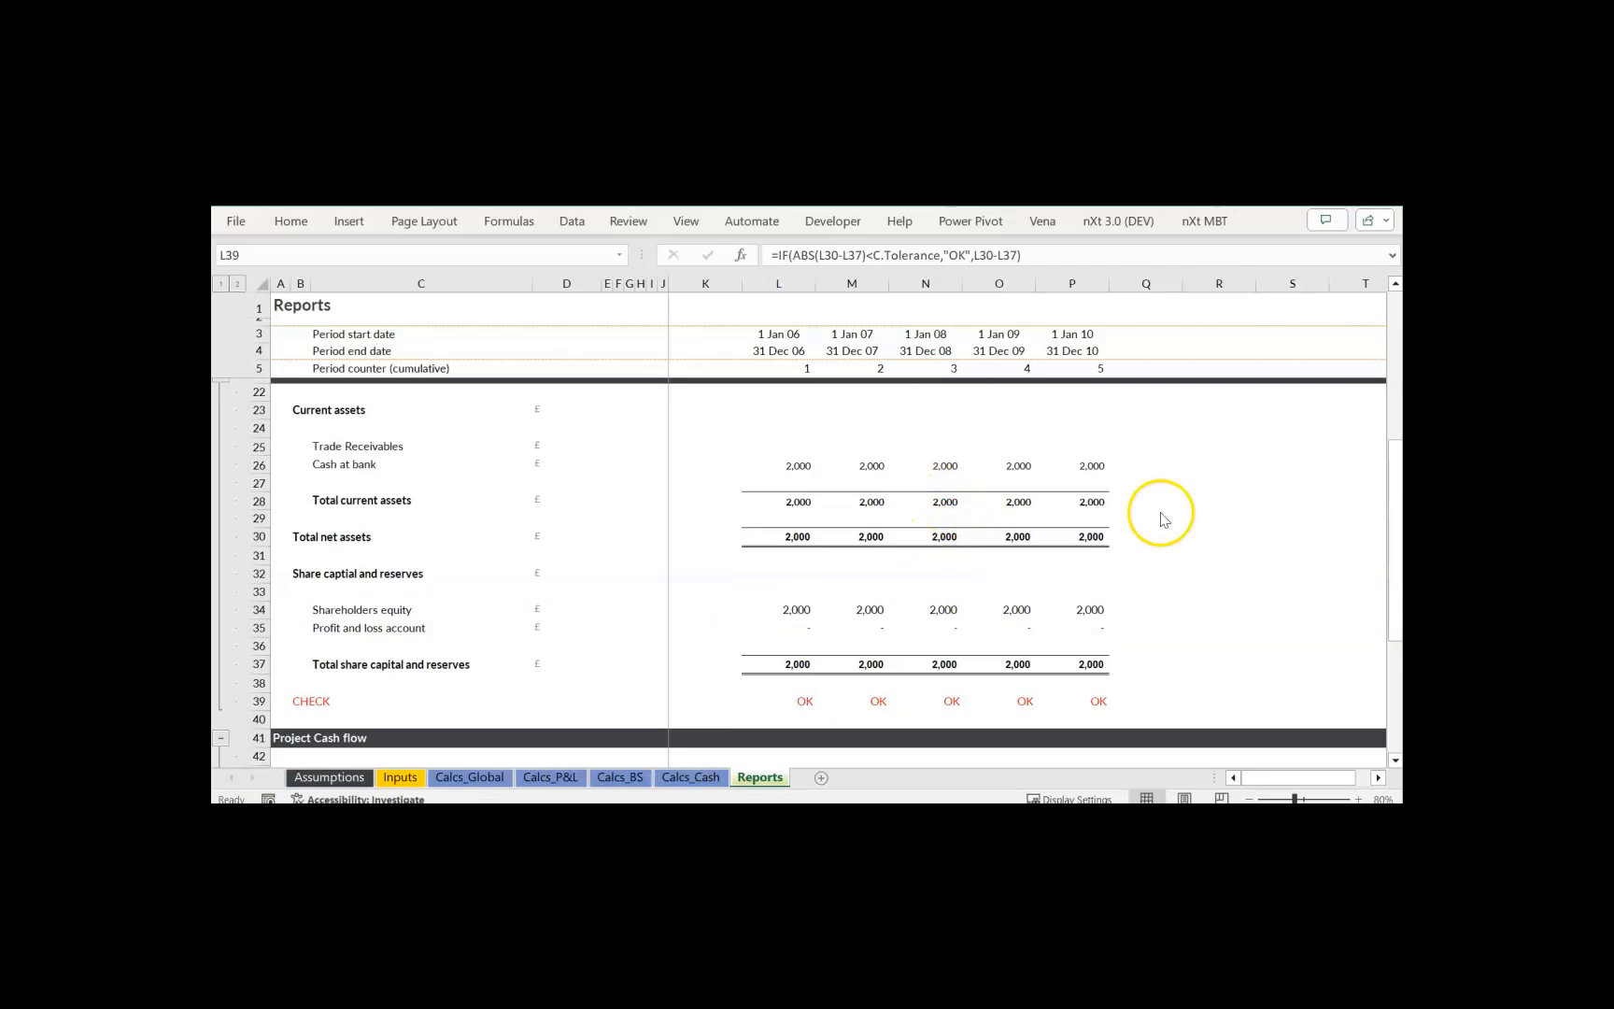
{"action": "left_click_drag", "start_coordinate": [1391, 472], "coordinate": [1377, 292]}
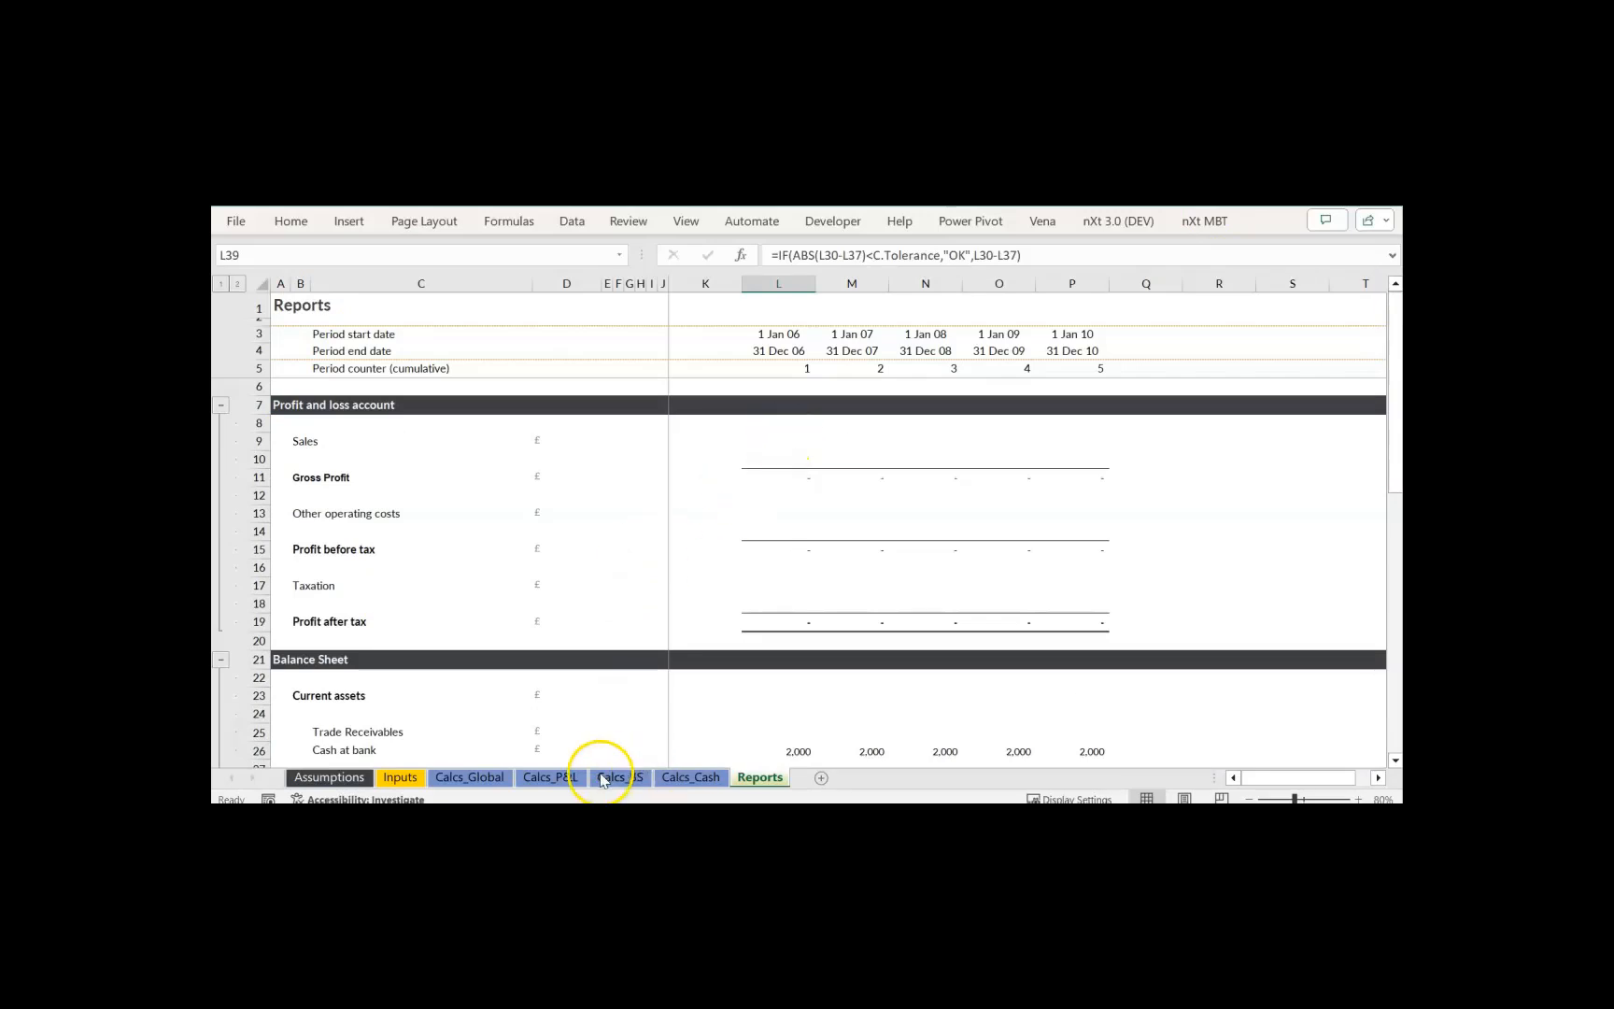
{"action": "left_click", "coordinate": [553, 777]}
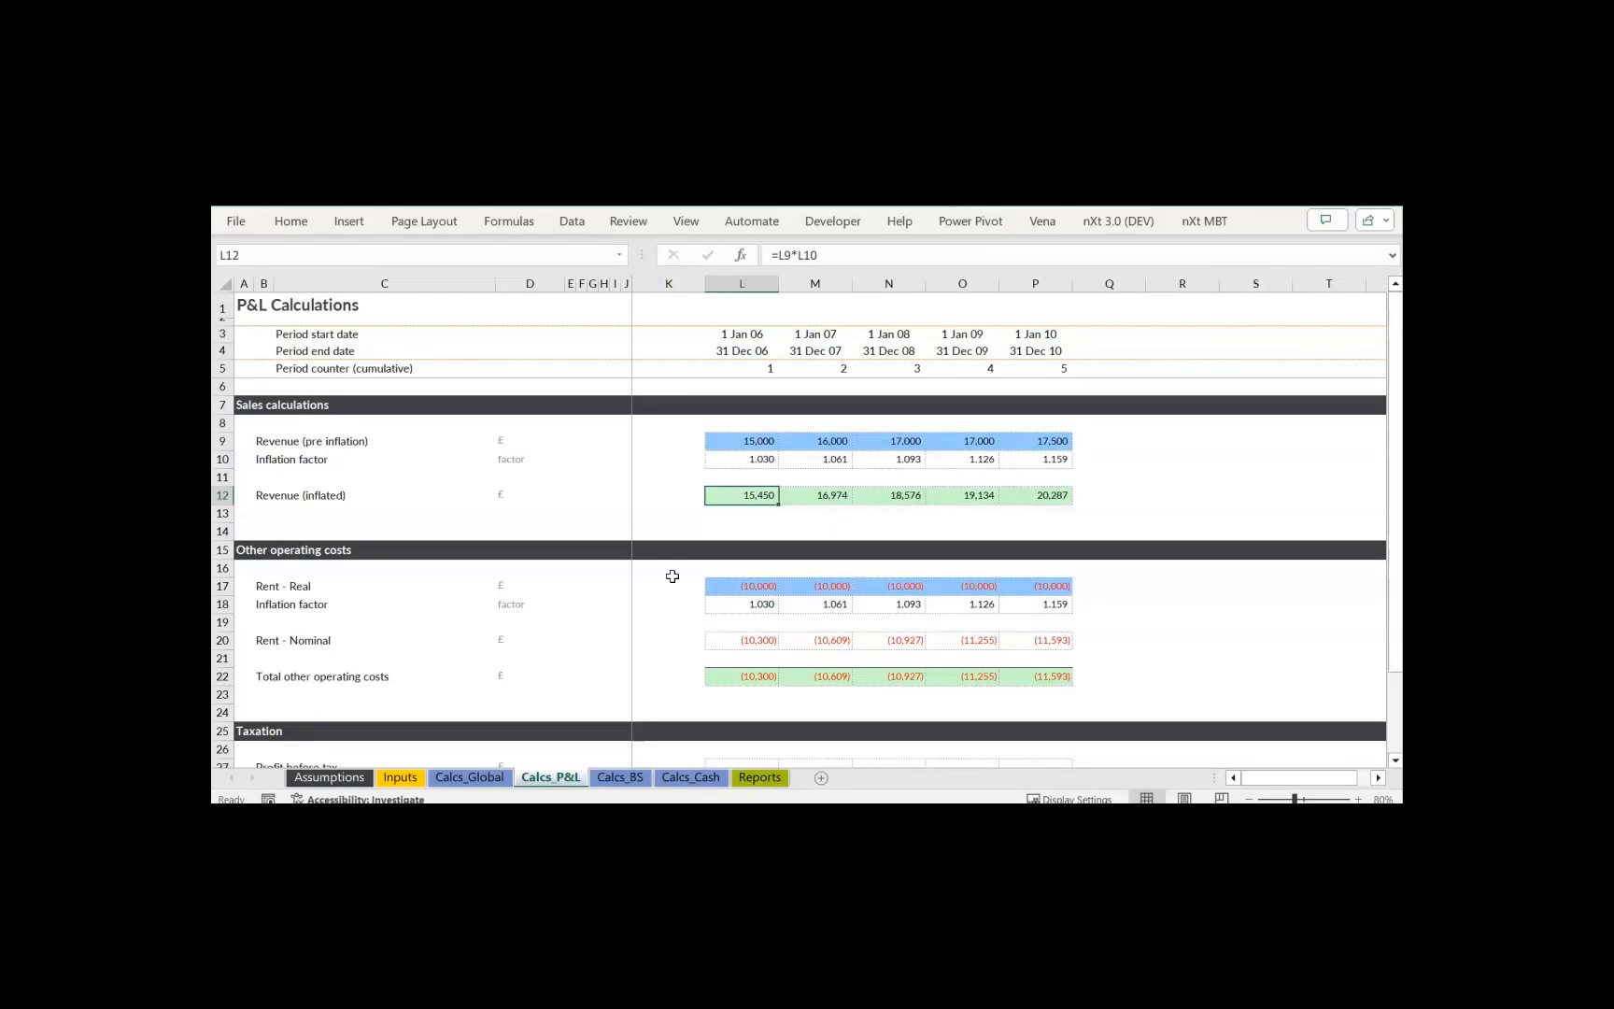
- Review the inflated revenue formulas in Calcs_P&L column L, tracing the inflation factor to its inputs in Calcs_Global rows 19 to 21
{"action": "left_click", "coordinate": [749, 446]}
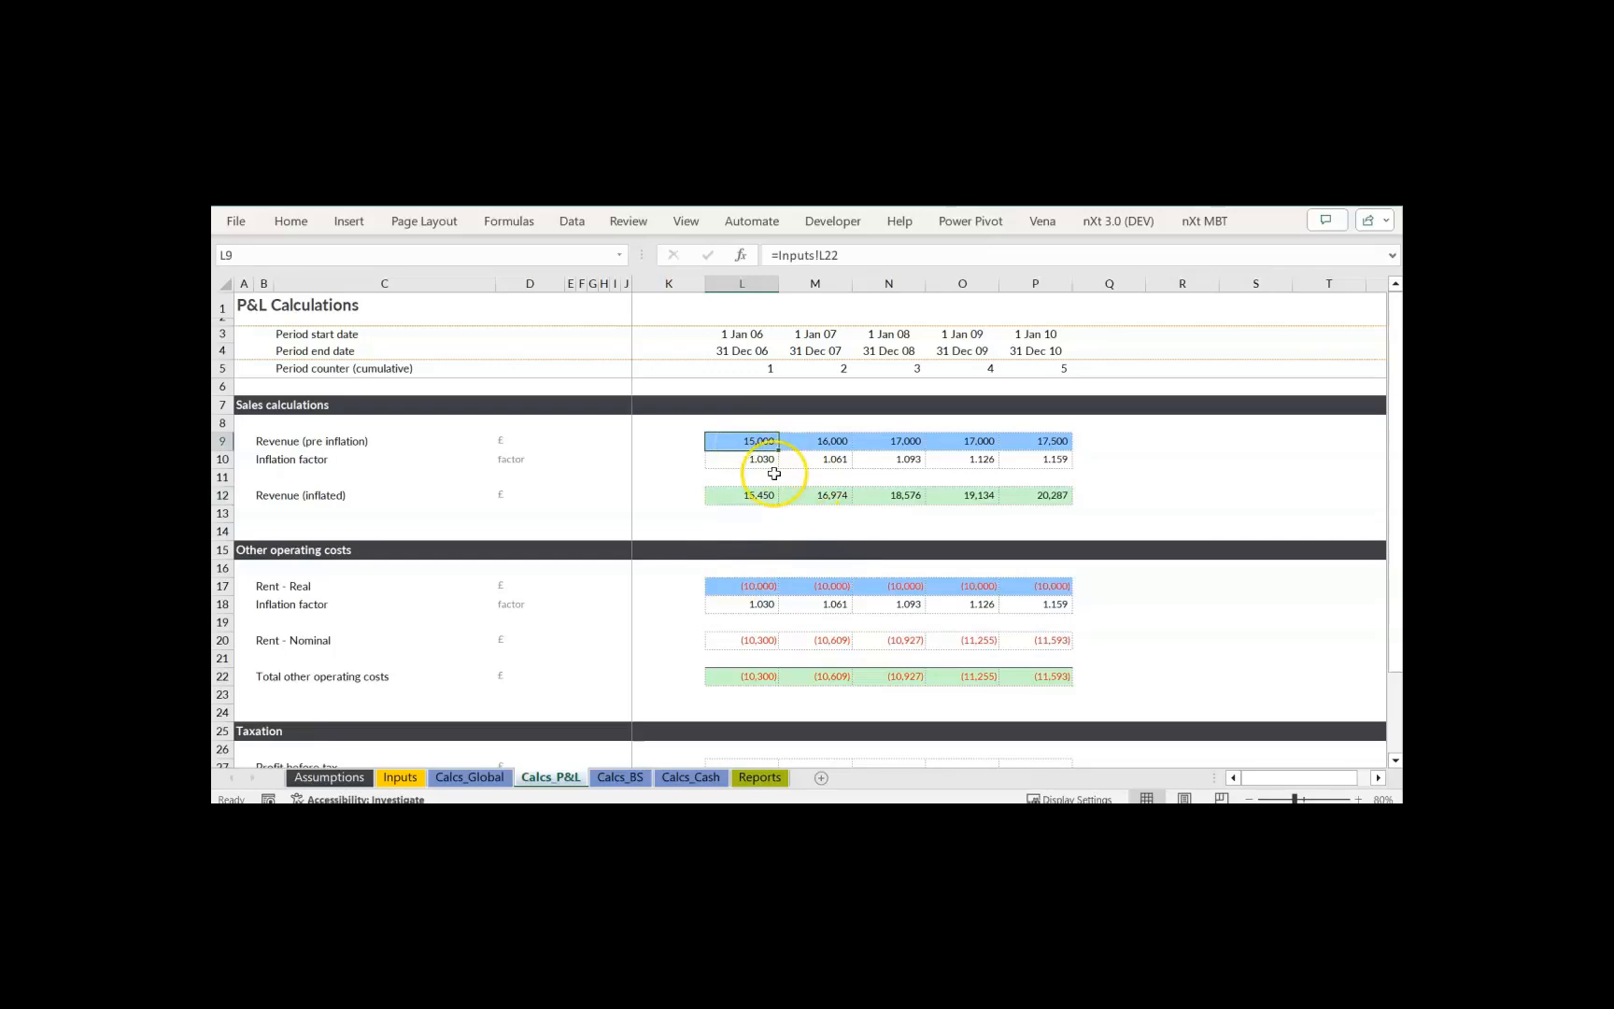
{"action": "left_click", "coordinate": [758, 498]}
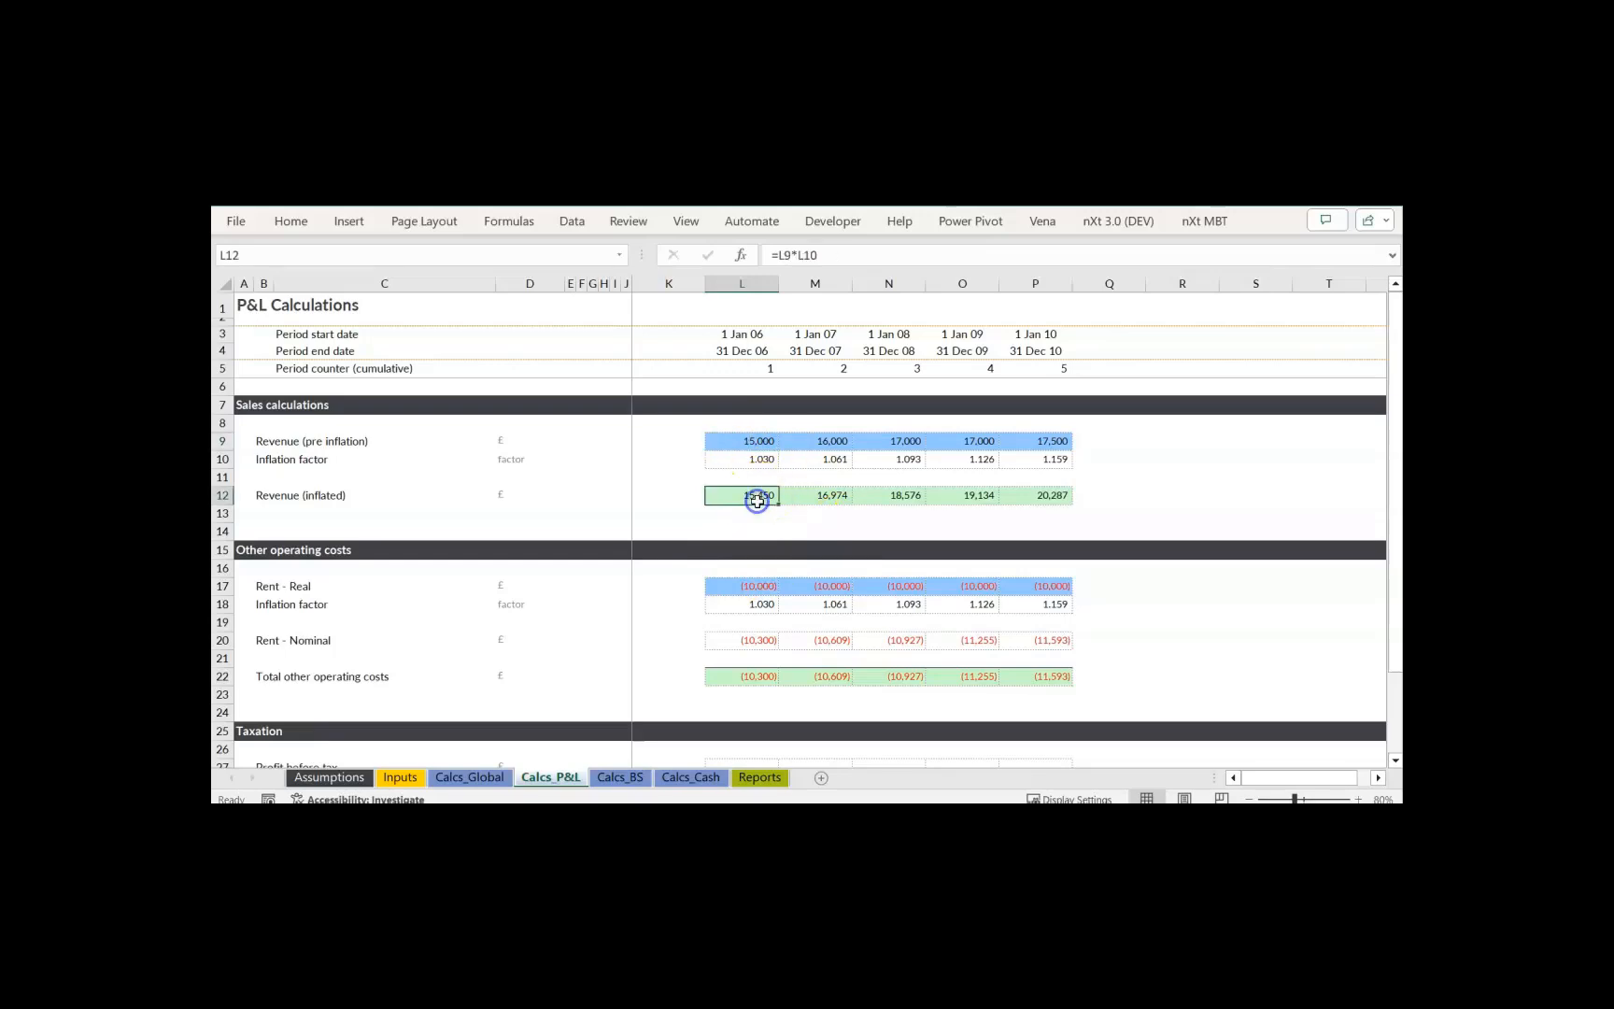
{"action": "left_click", "coordinate": [732, 459]}
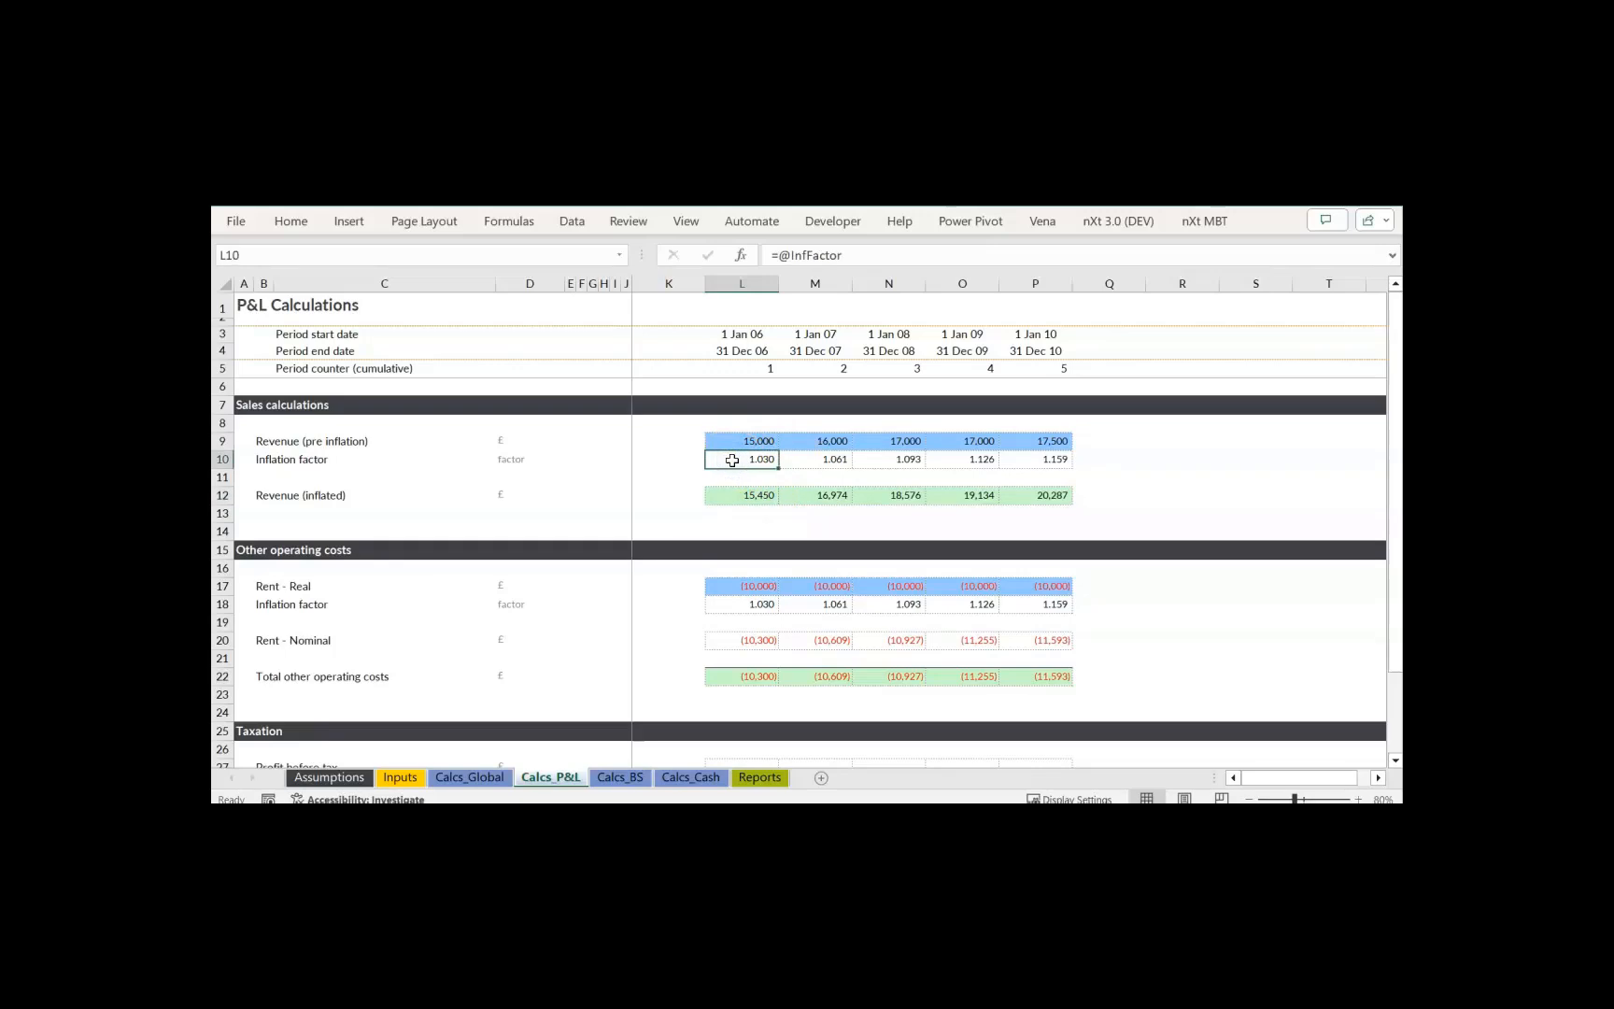
{"action": "key", "text": "ctrl+bracketleft"}
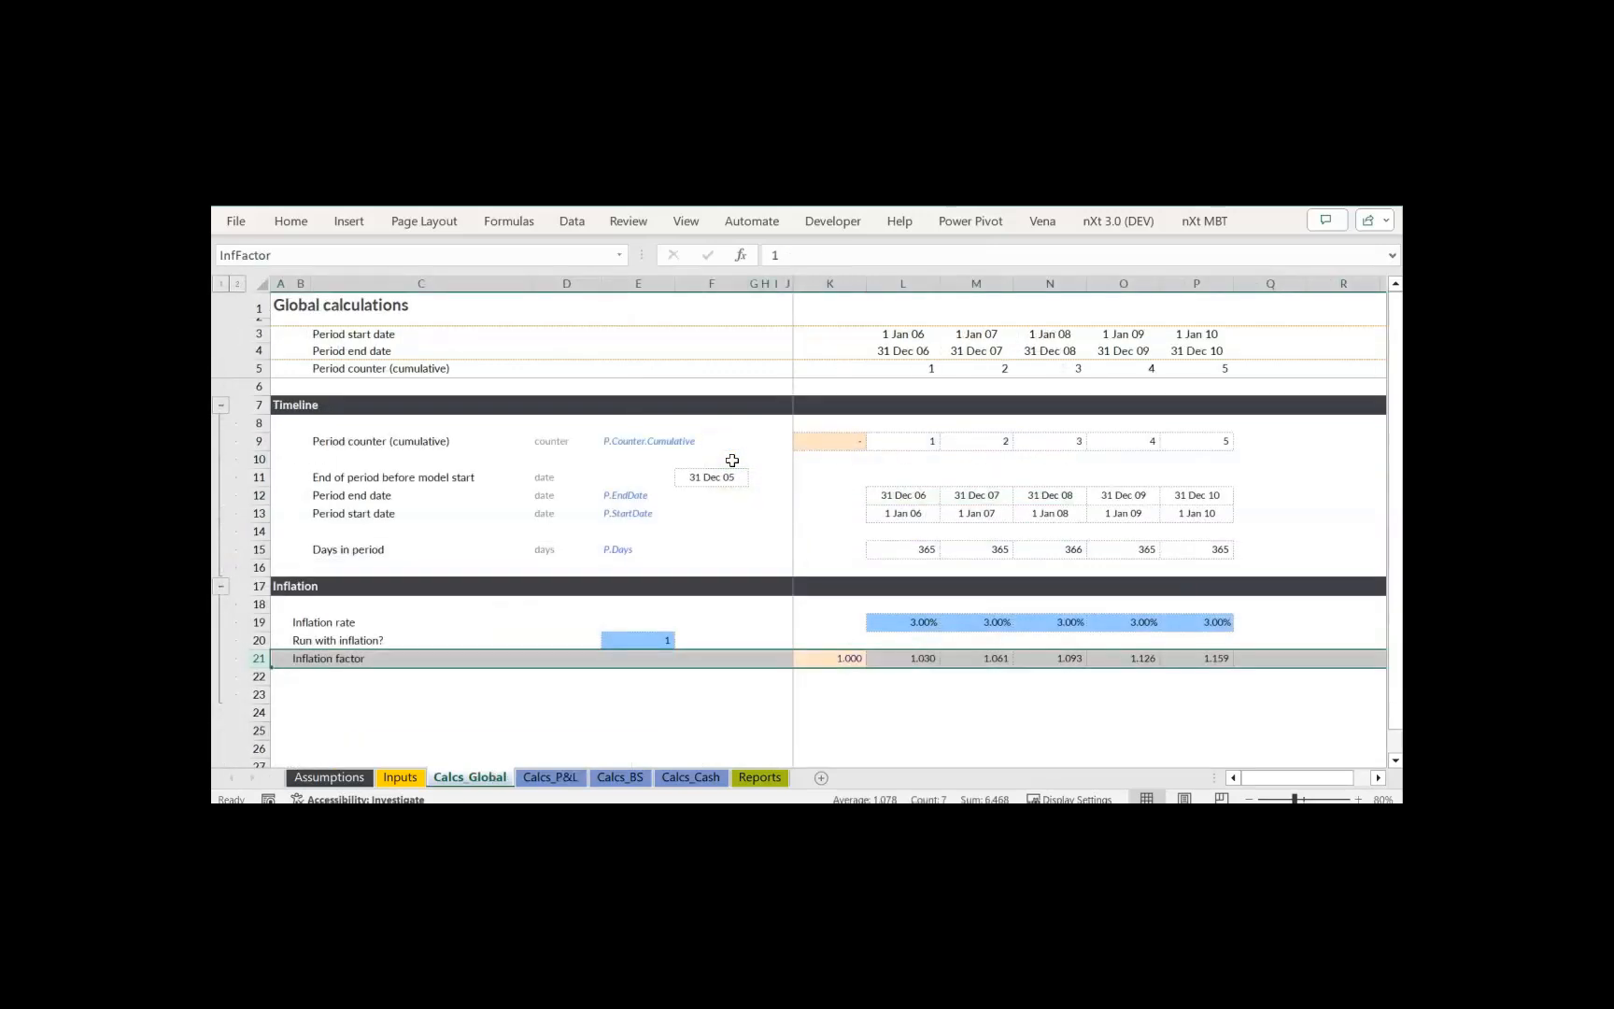
{"action": "left_click", "coordinate": [894, 658]}
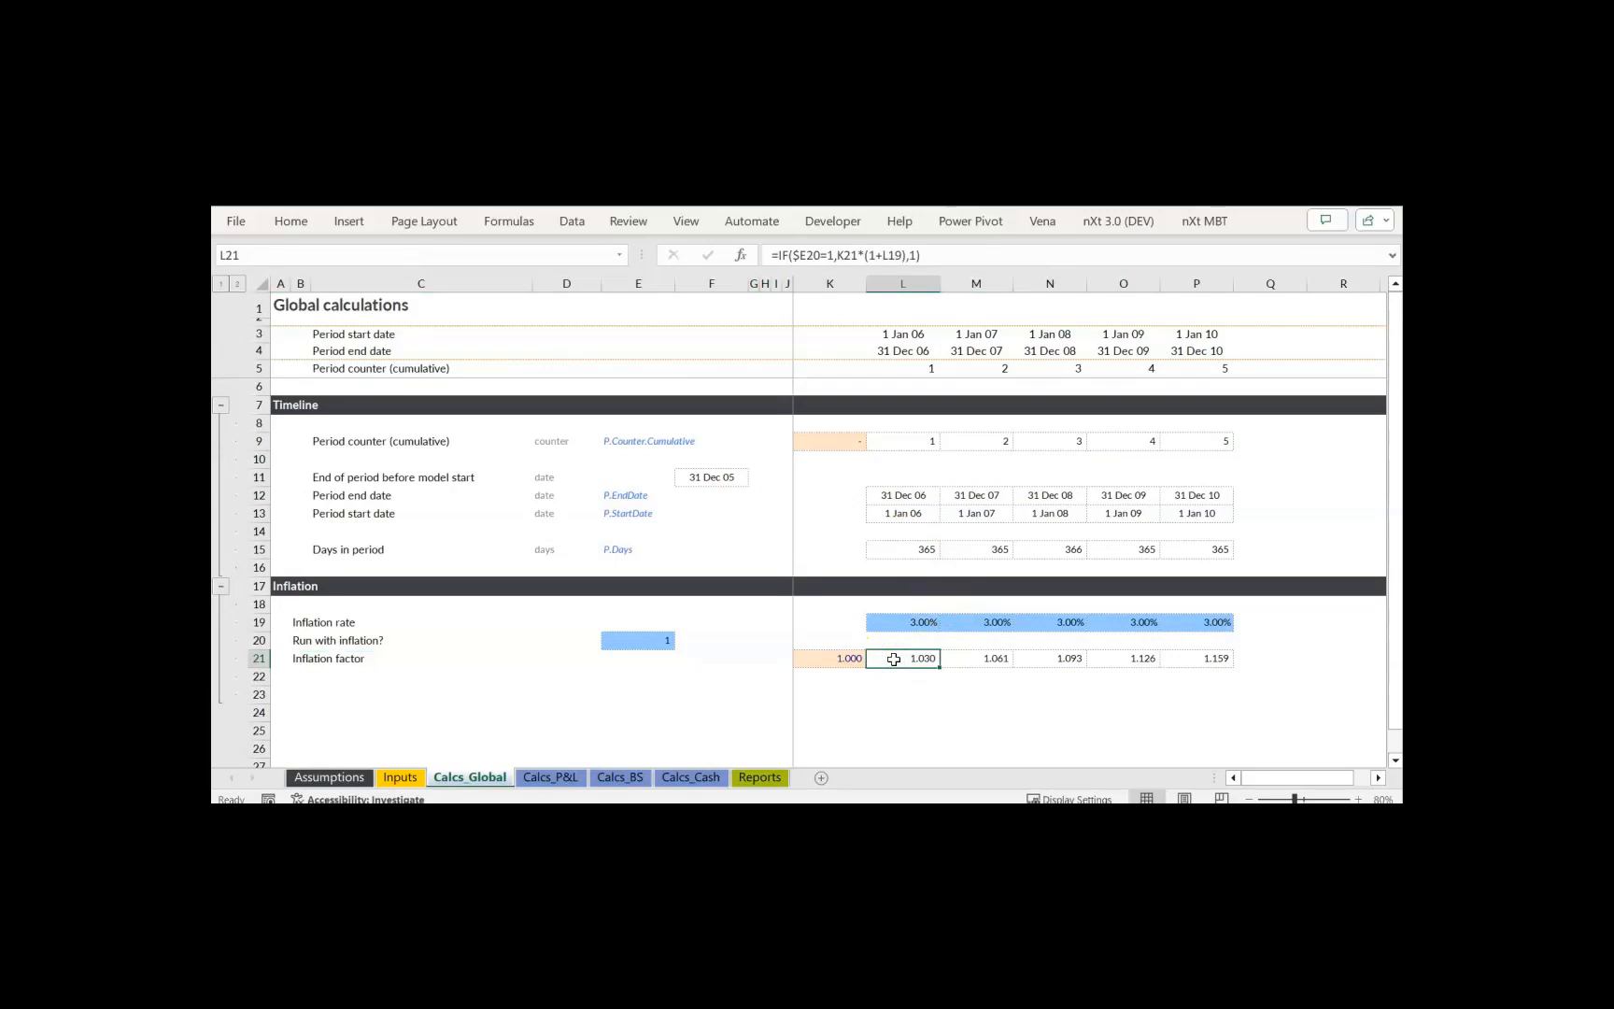
{"action": "left_click", "coordinate": [906, 622]}
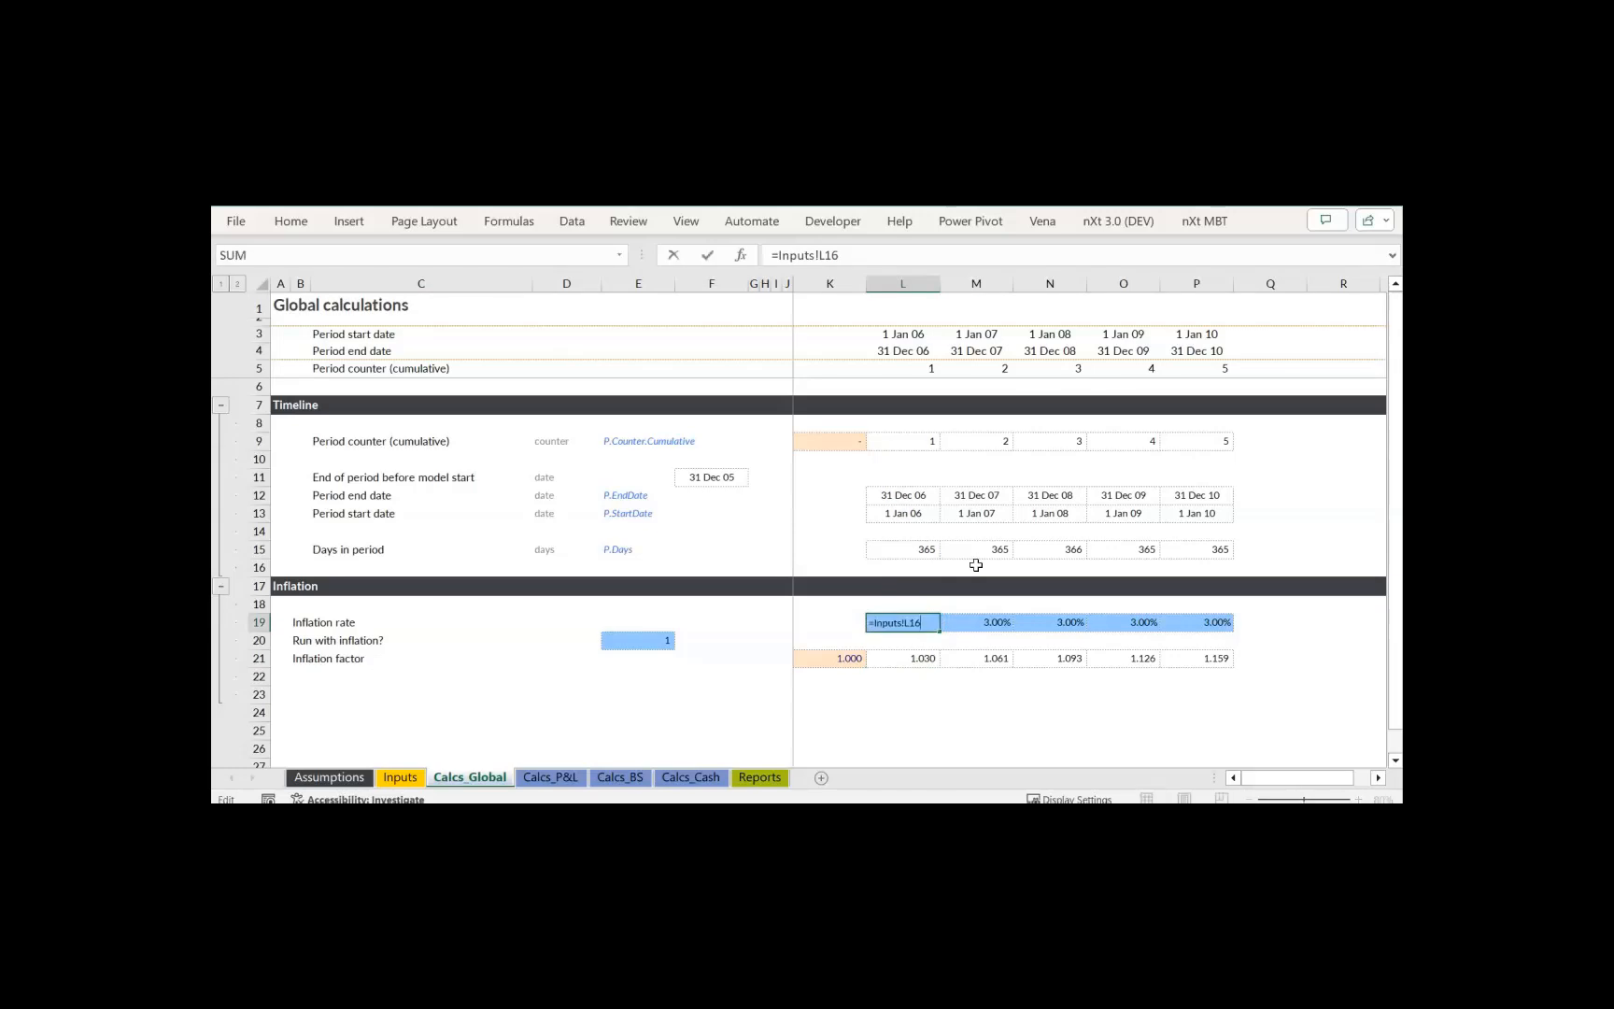
{"action": "left_click", "coordinate": [550, 777]}
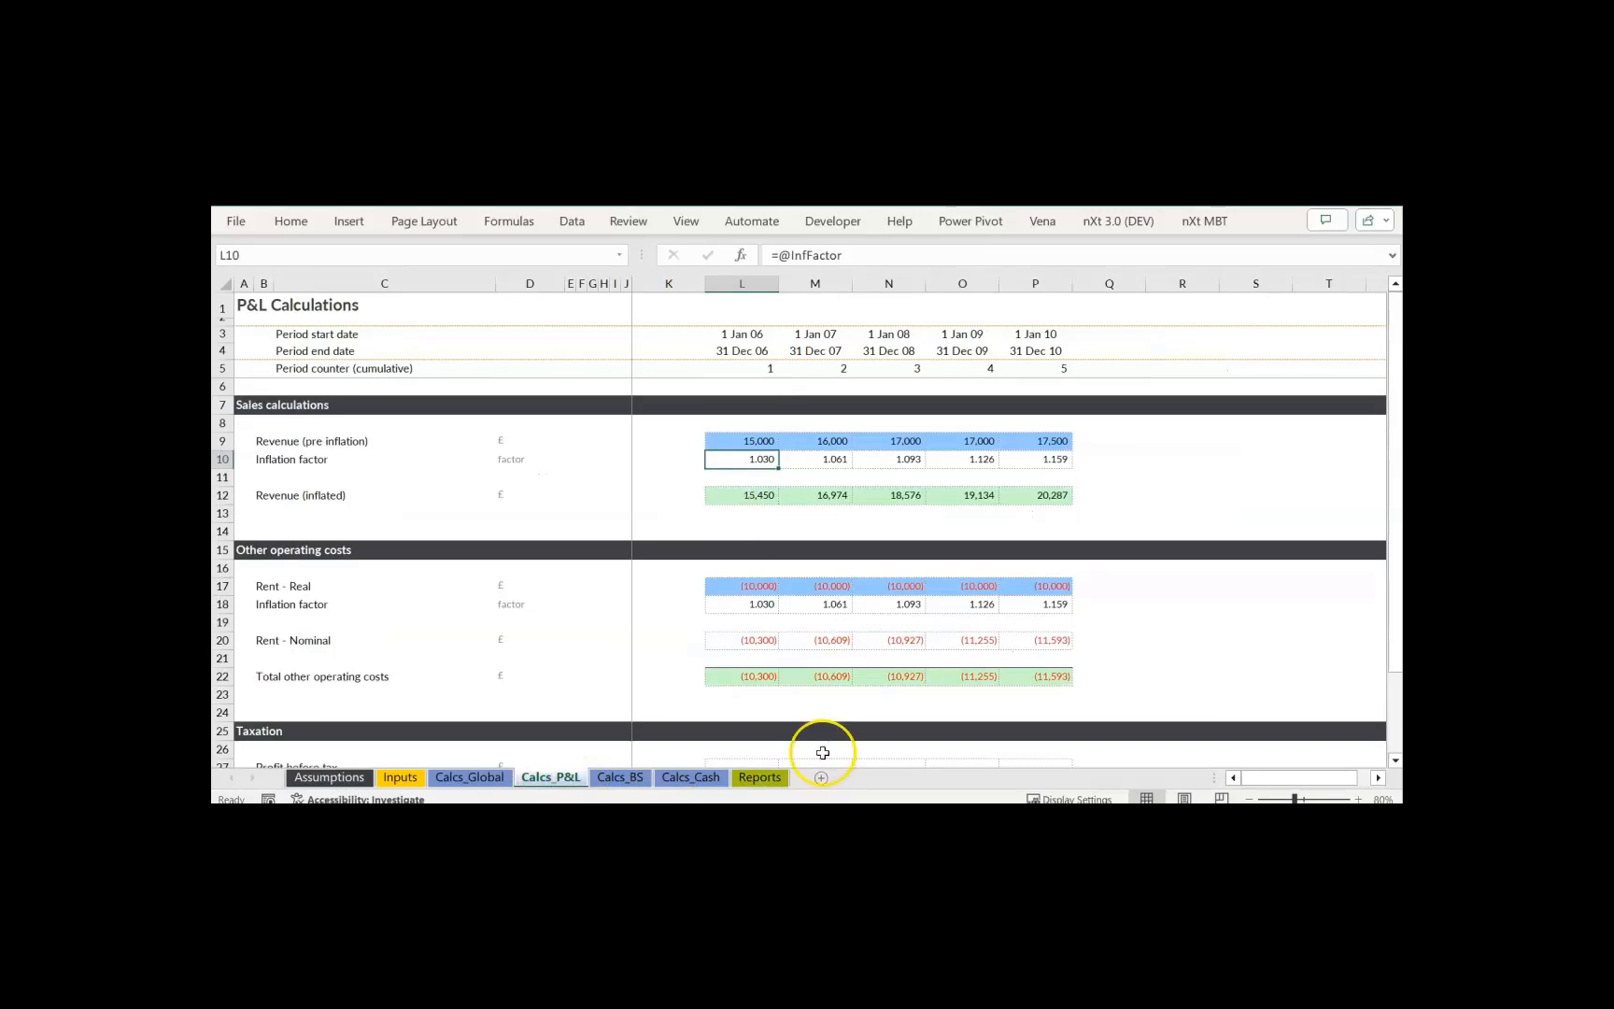
- Link the profit and loss account's 2006 sales, Reports cell L9, to the inflated revenue in Calcs_P&L cell L12
{"action": "left_click", "coordinate": [760, 777]}
{"action": "scroll", "coordinate": [796, 468], "scroll_direction": "up", "scroll_amount": 5}
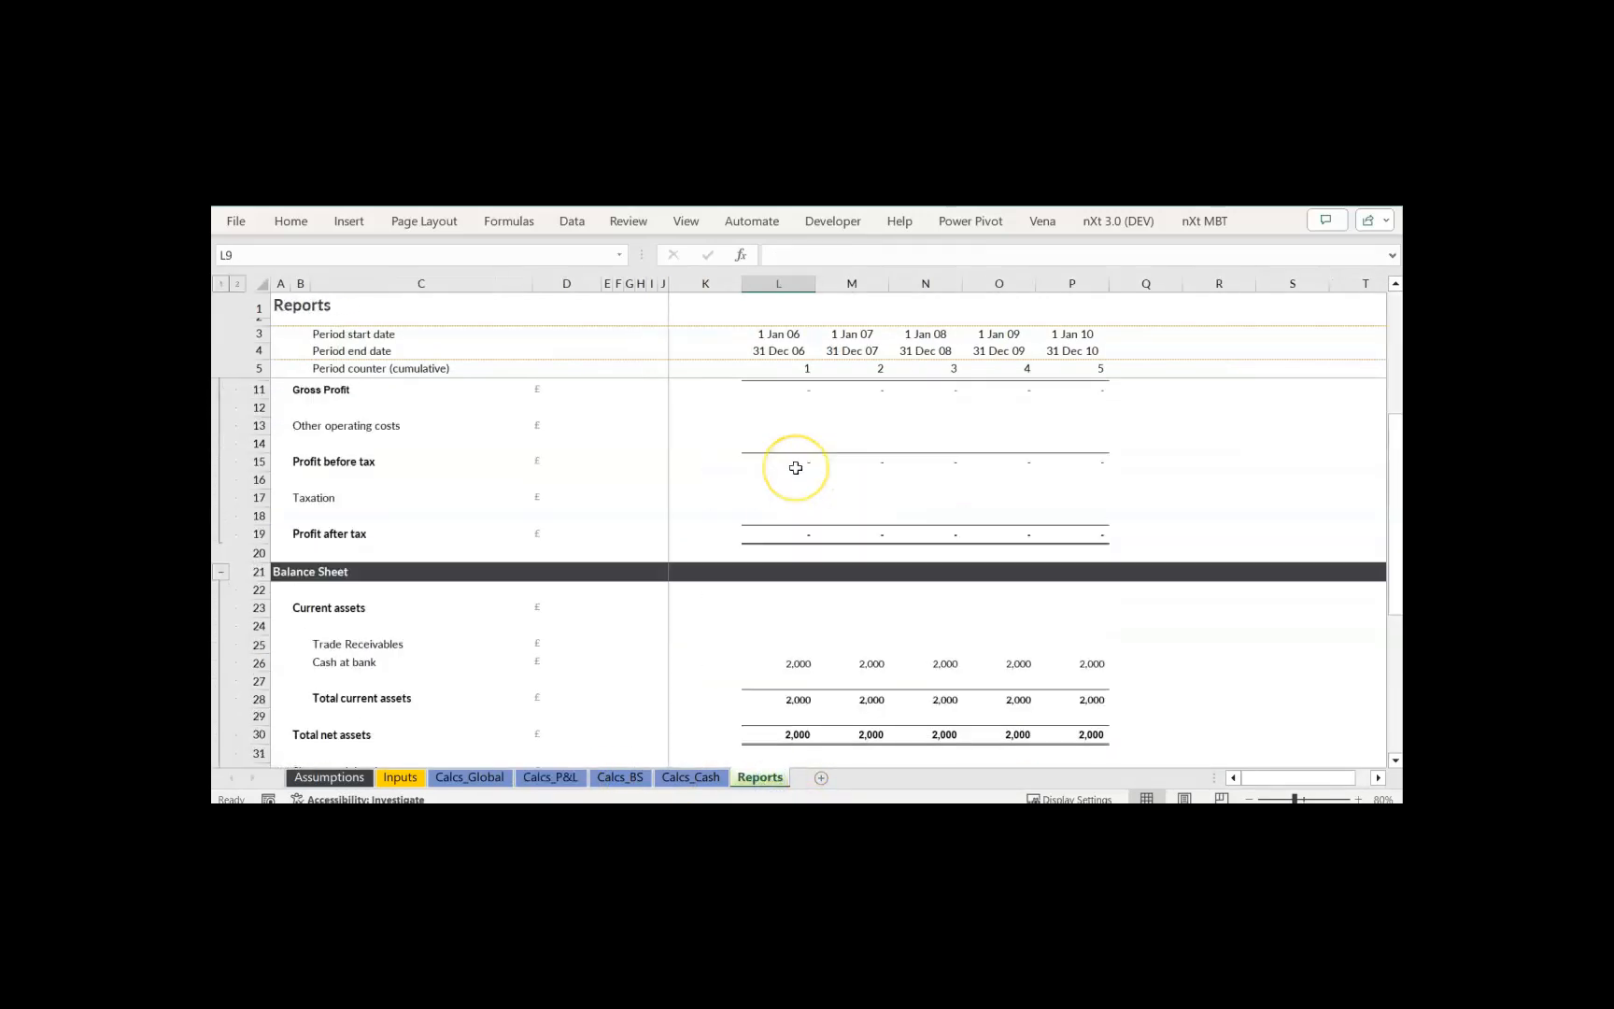
{"action": "type", "text": "="}
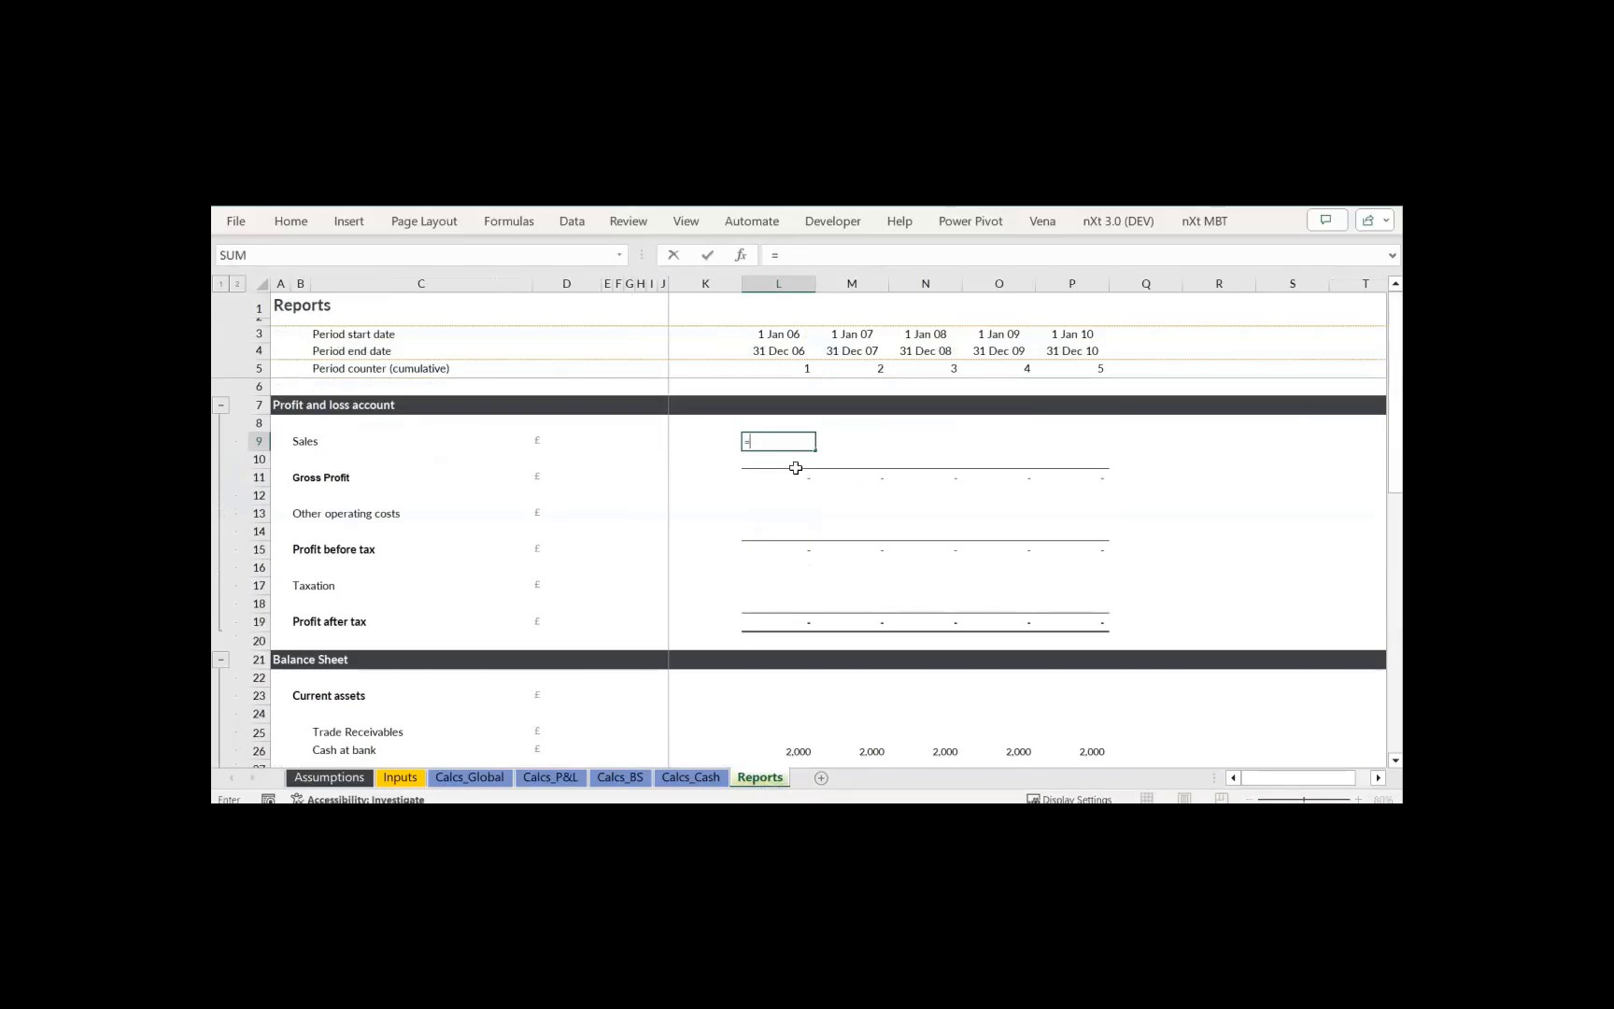
{"action": "left_click", "coordinate": [551, 777]}
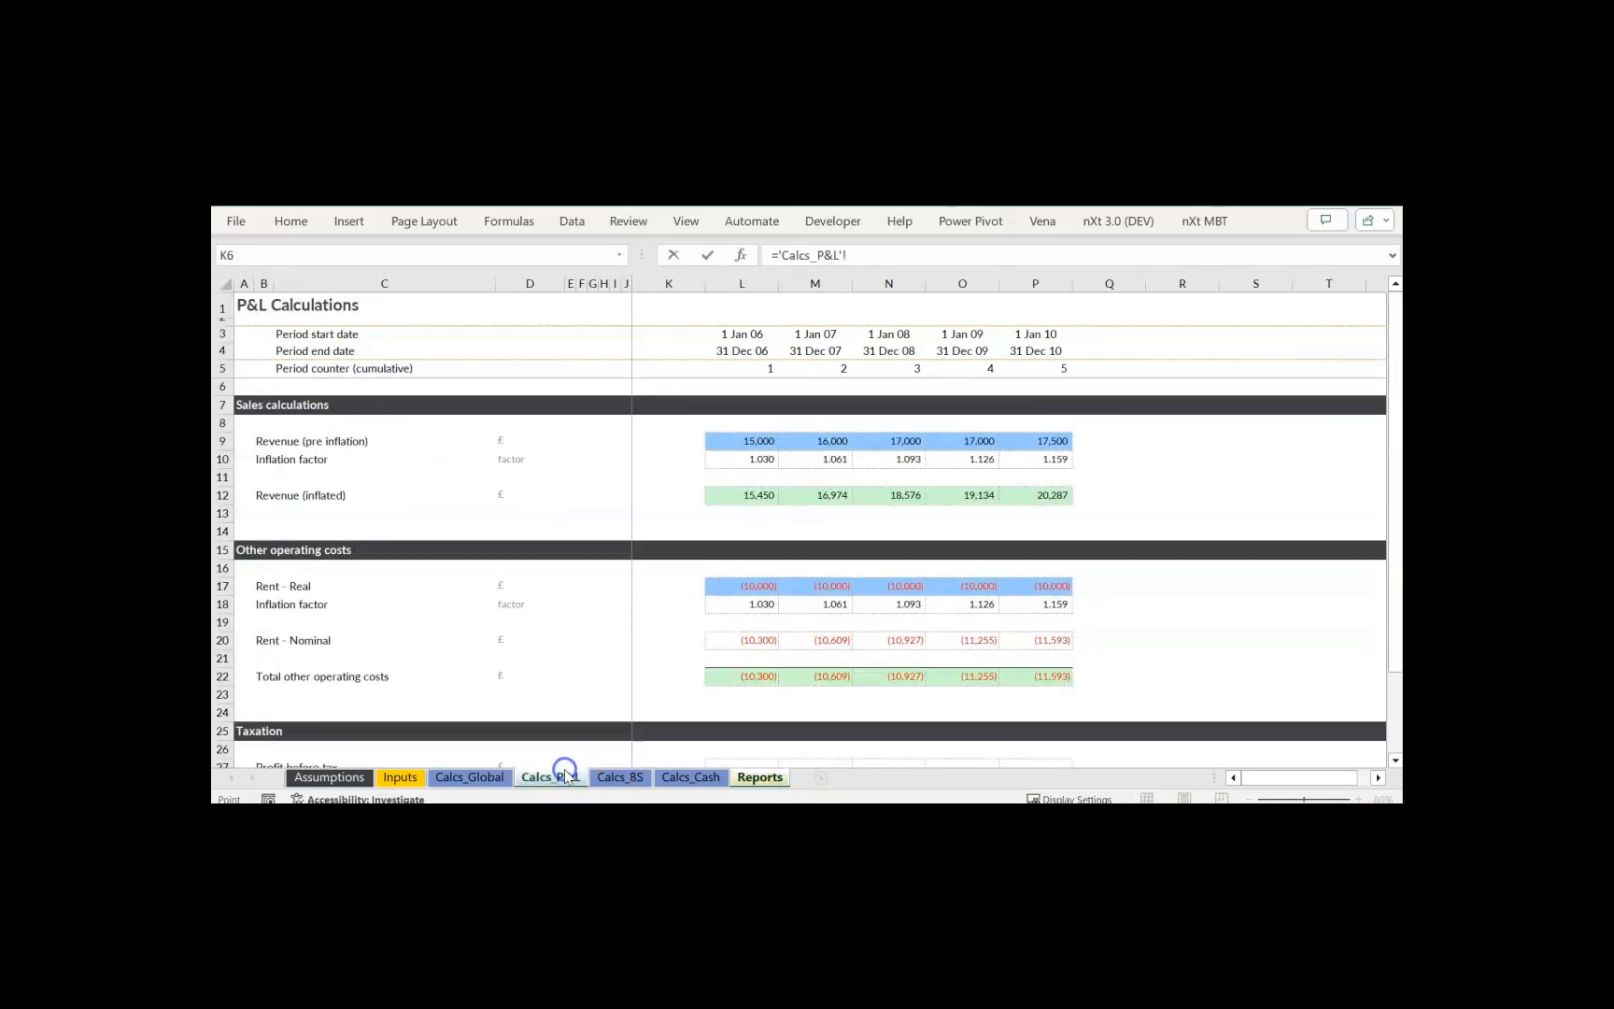
{"action": "left_click", "coordinate": [750, 496]}
{"action": "key", "text": "ctrl+Return"}
- Fill the profit and loss account's sales formula from L9 across to P9
{"action": "key", "text": "shift+Right"}
{"action": "key", "text": "shift+Right"}
{"action": "key", "text": "shift+Right"}
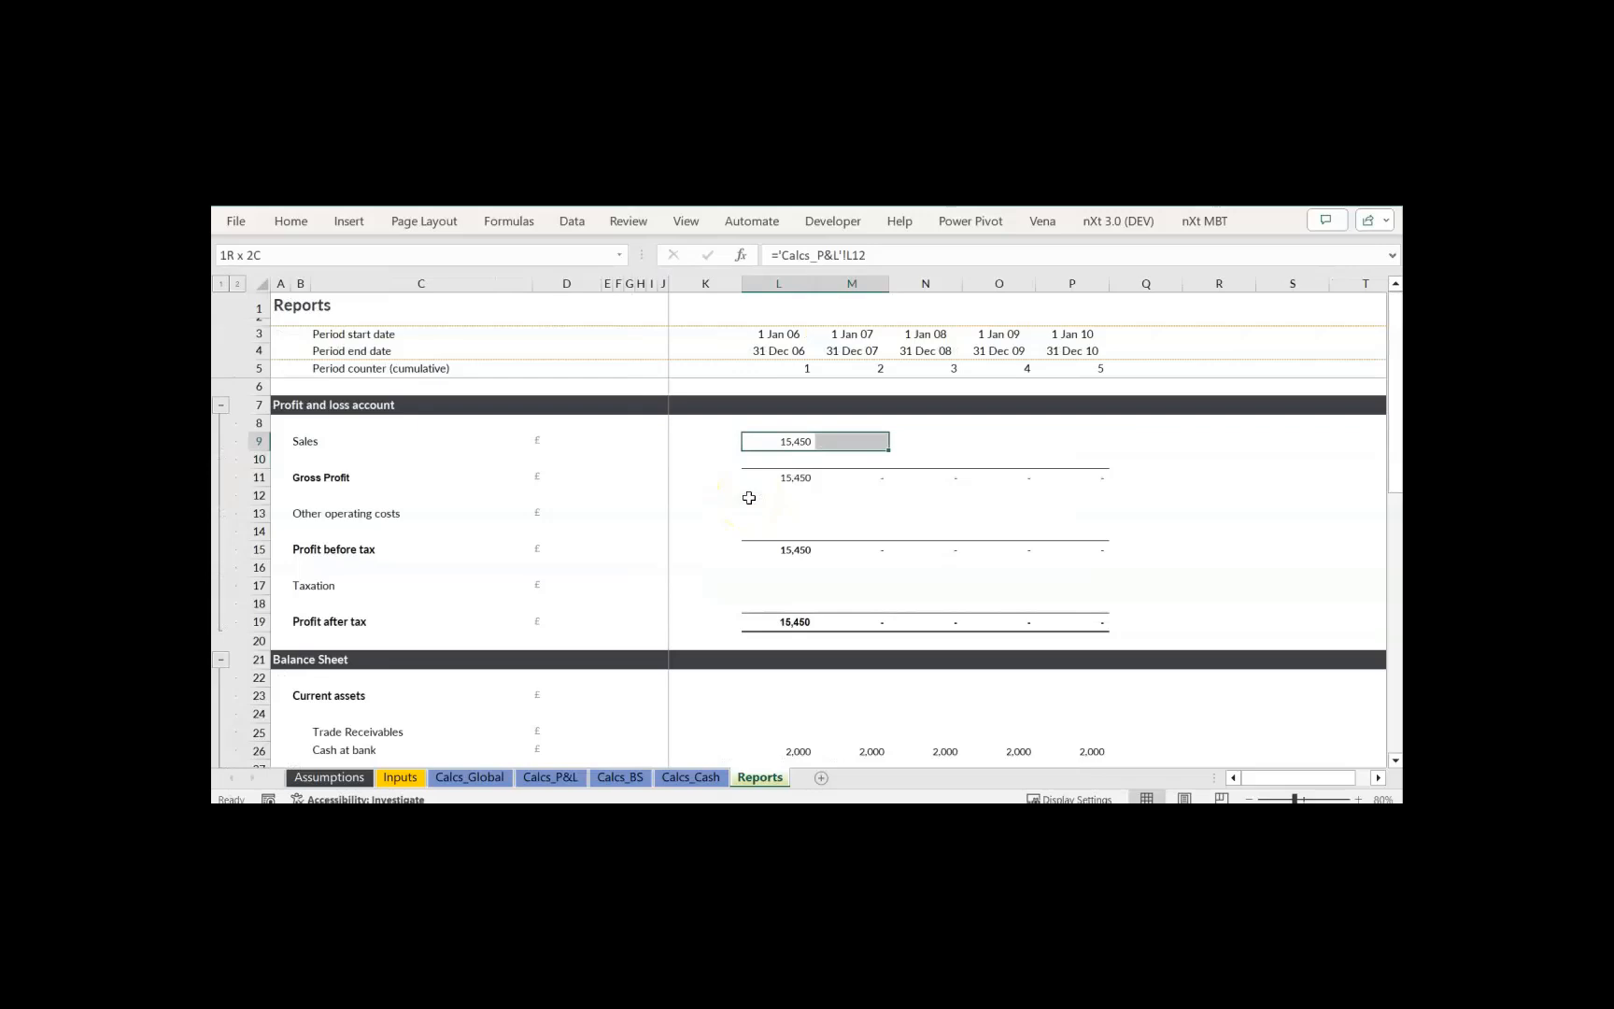
{"action": "key", "text": "shift+Right"}
{"action": "key", "text": "ctrl+r"}
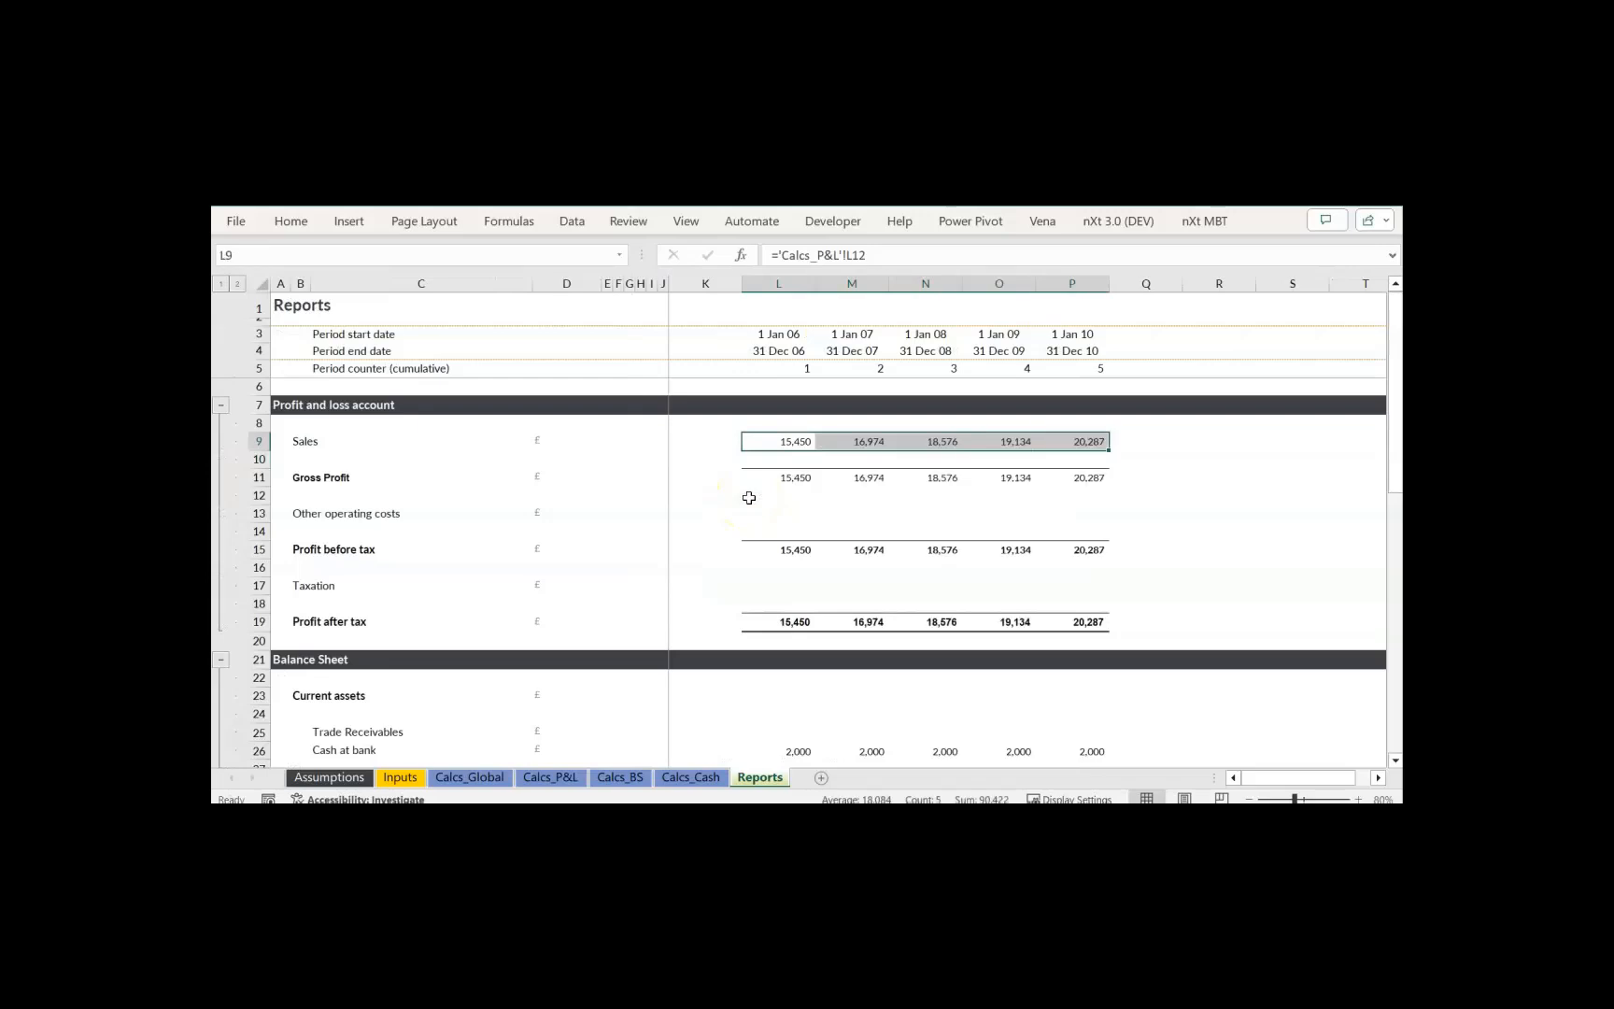
- Examine the effect of the sales link on reserves and the balance check in row 39 of Reports
{"action": "left_click", "coordinate": [1039, 534]}
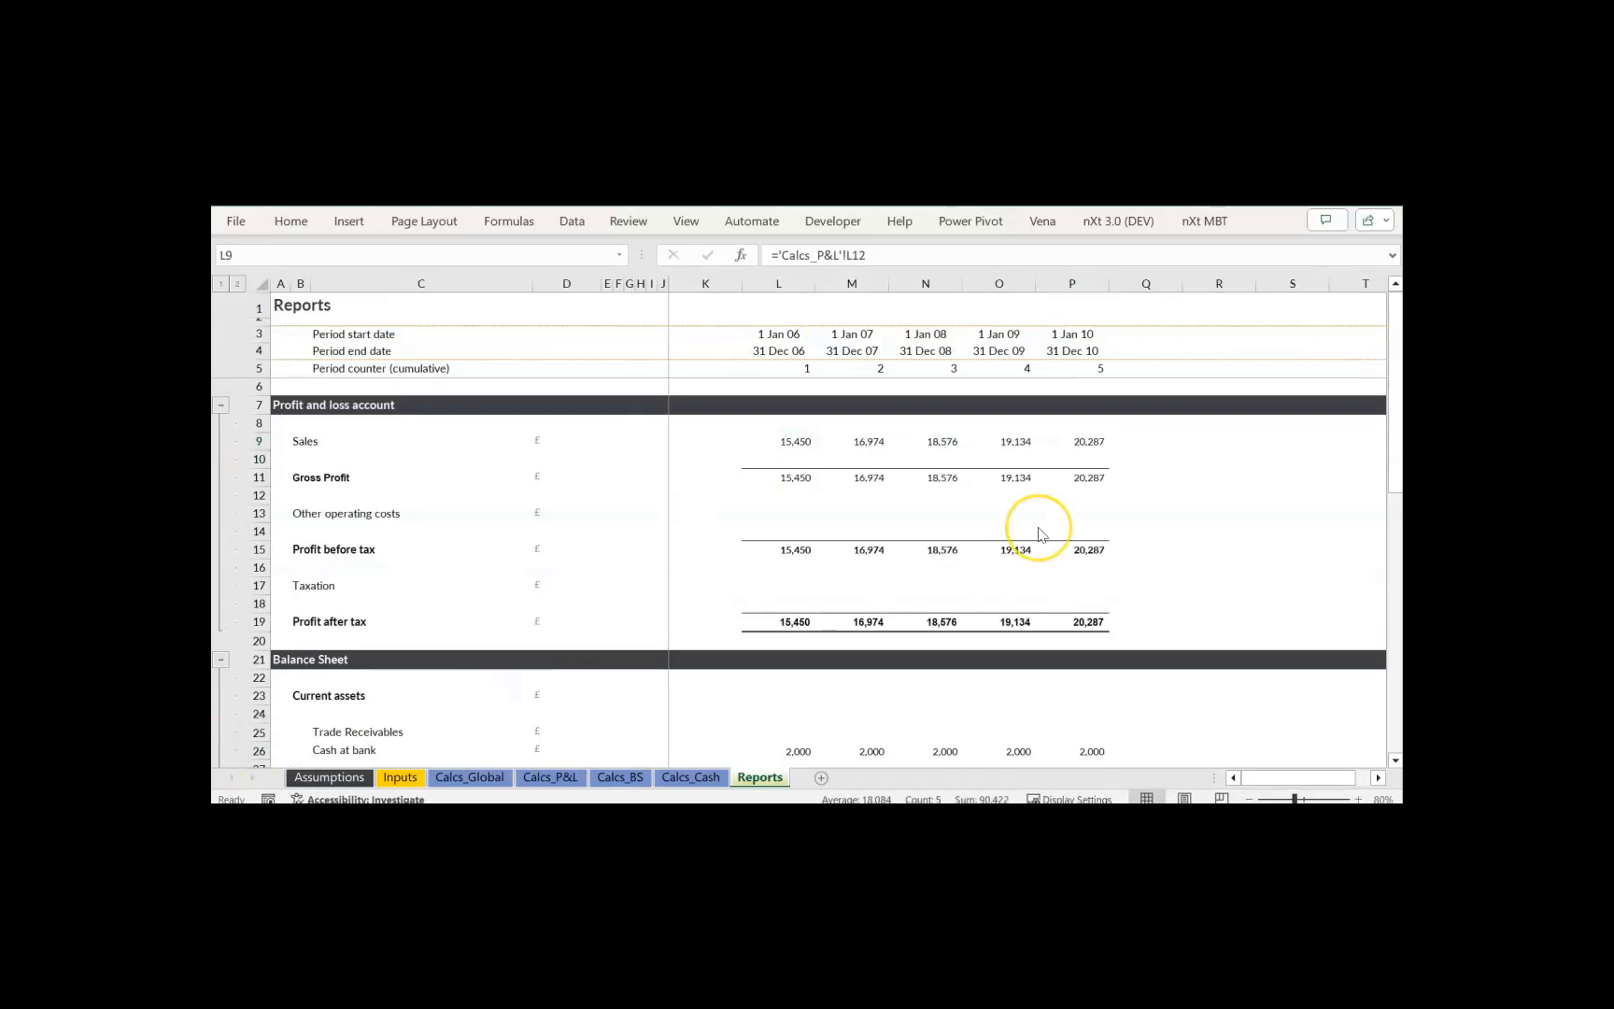
{"action": "scroll", "coordinate": [1040, 534], "scroll_direction": "down", "scroll_amount": 6}
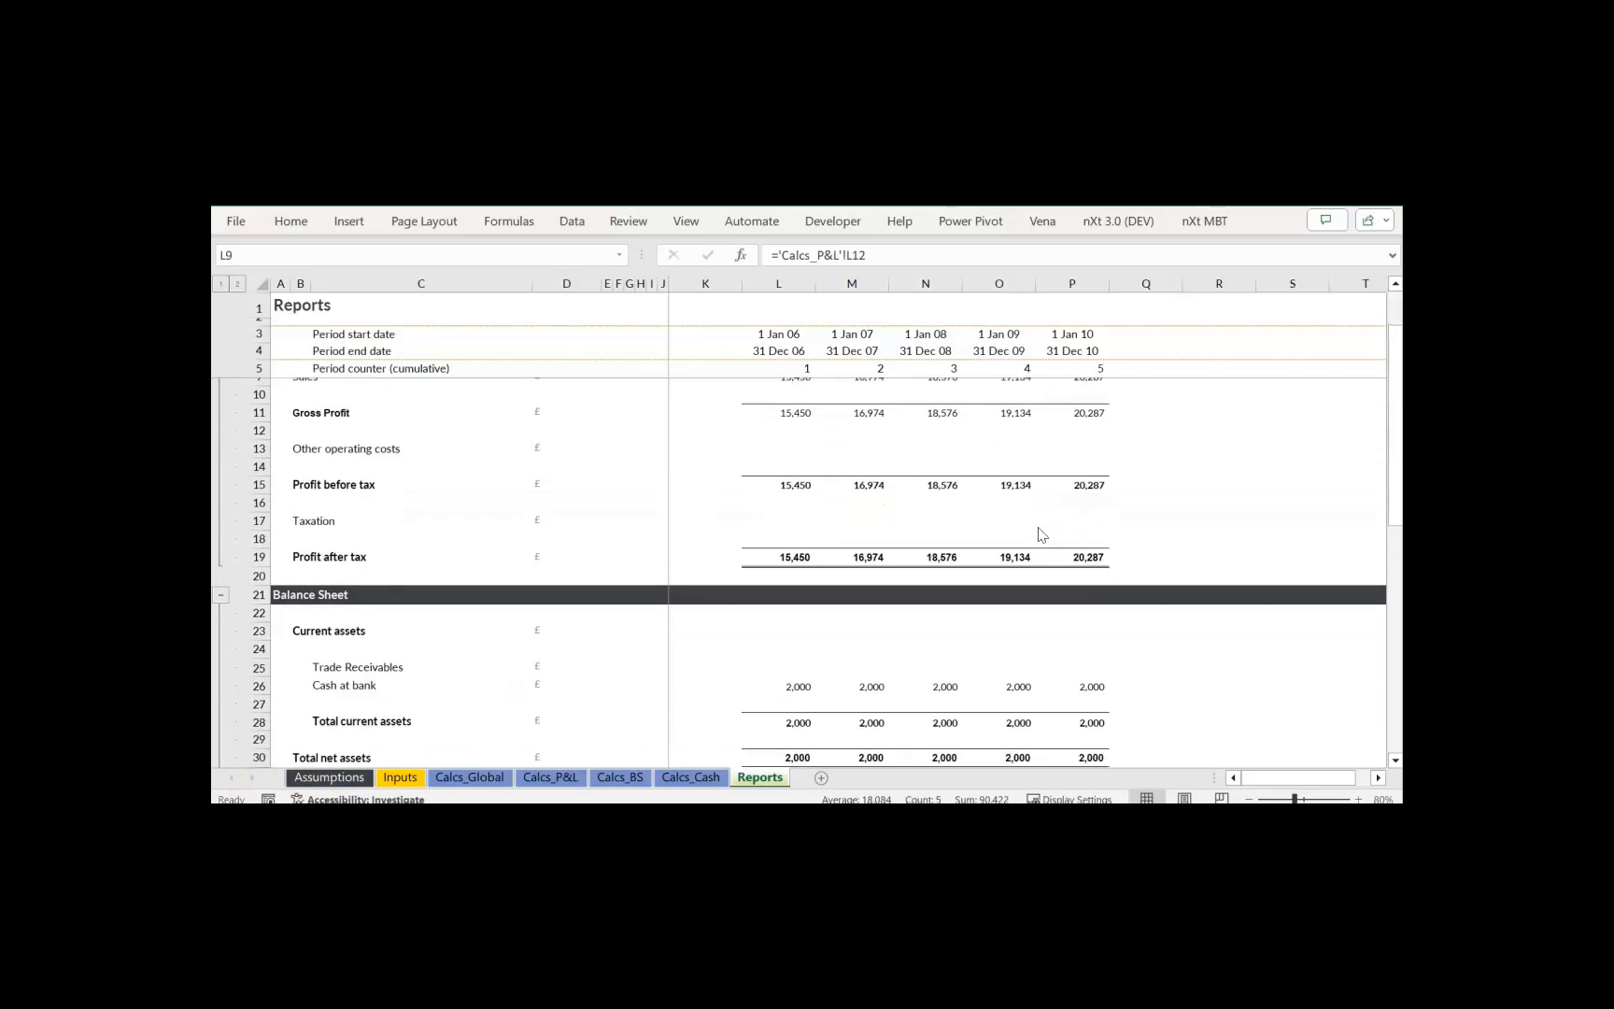
{"action": "left_click", "coordinate": [783, 668]}
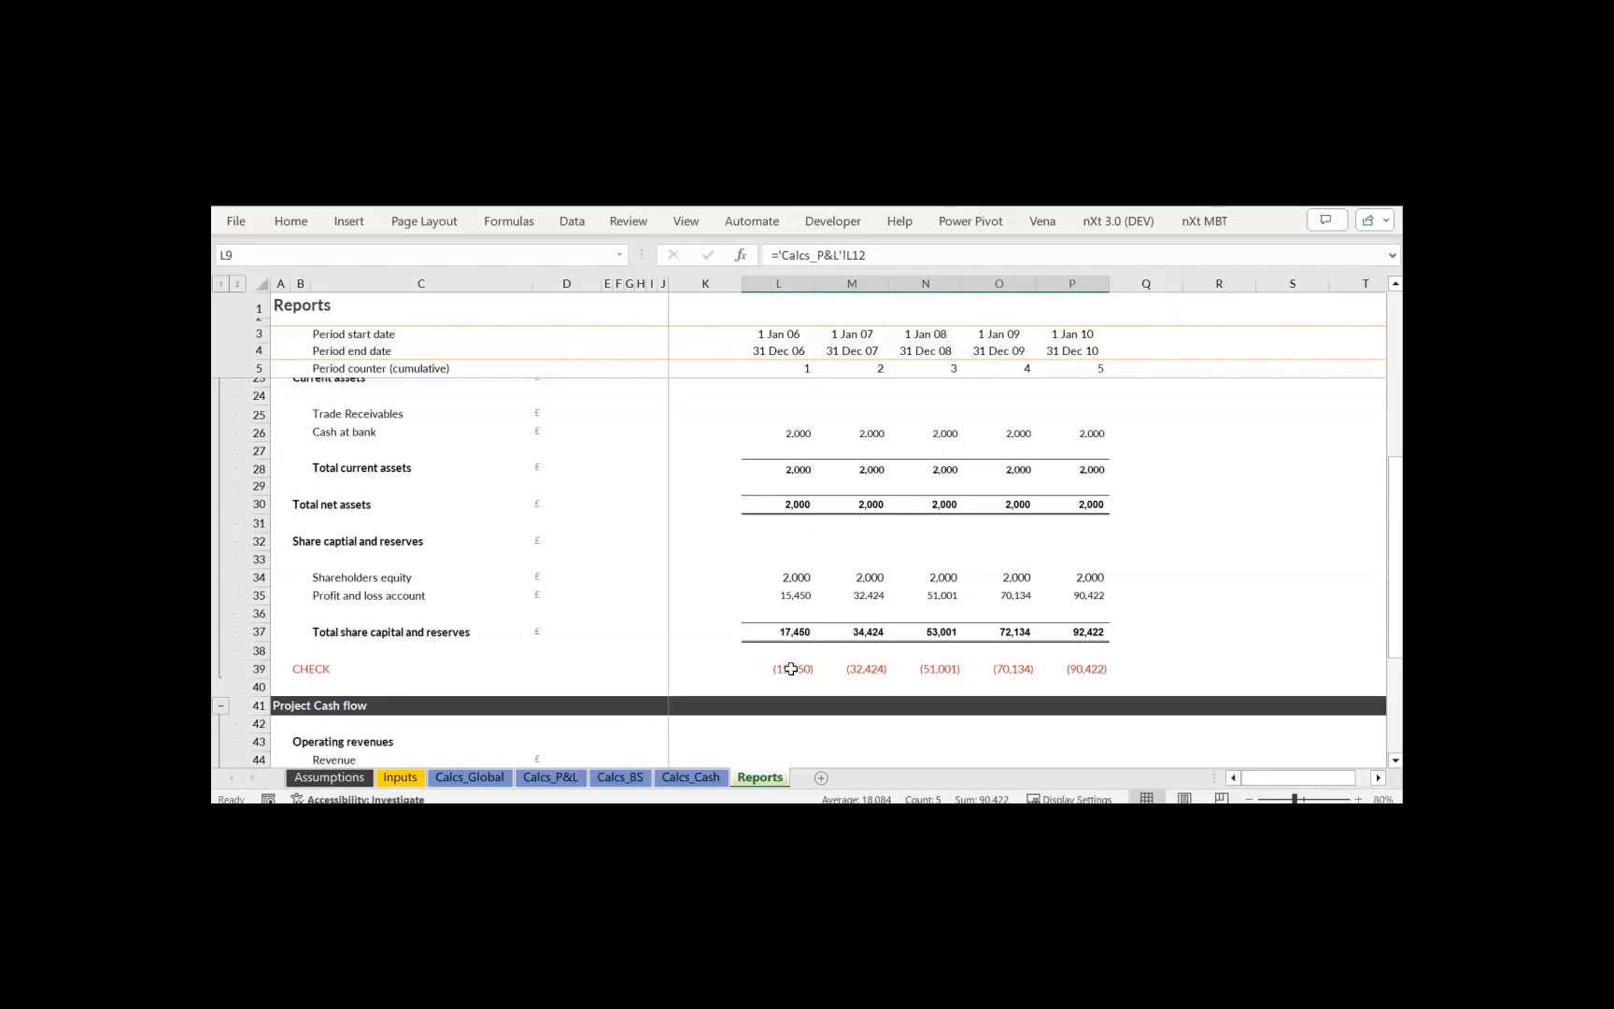
- Link the 2006 sales cash movement in Calcs_Cash cell L12 to the inflated revenue in Calcs_P&L cell L12
{"action": "left_click", "coordinate": [691, 777]}
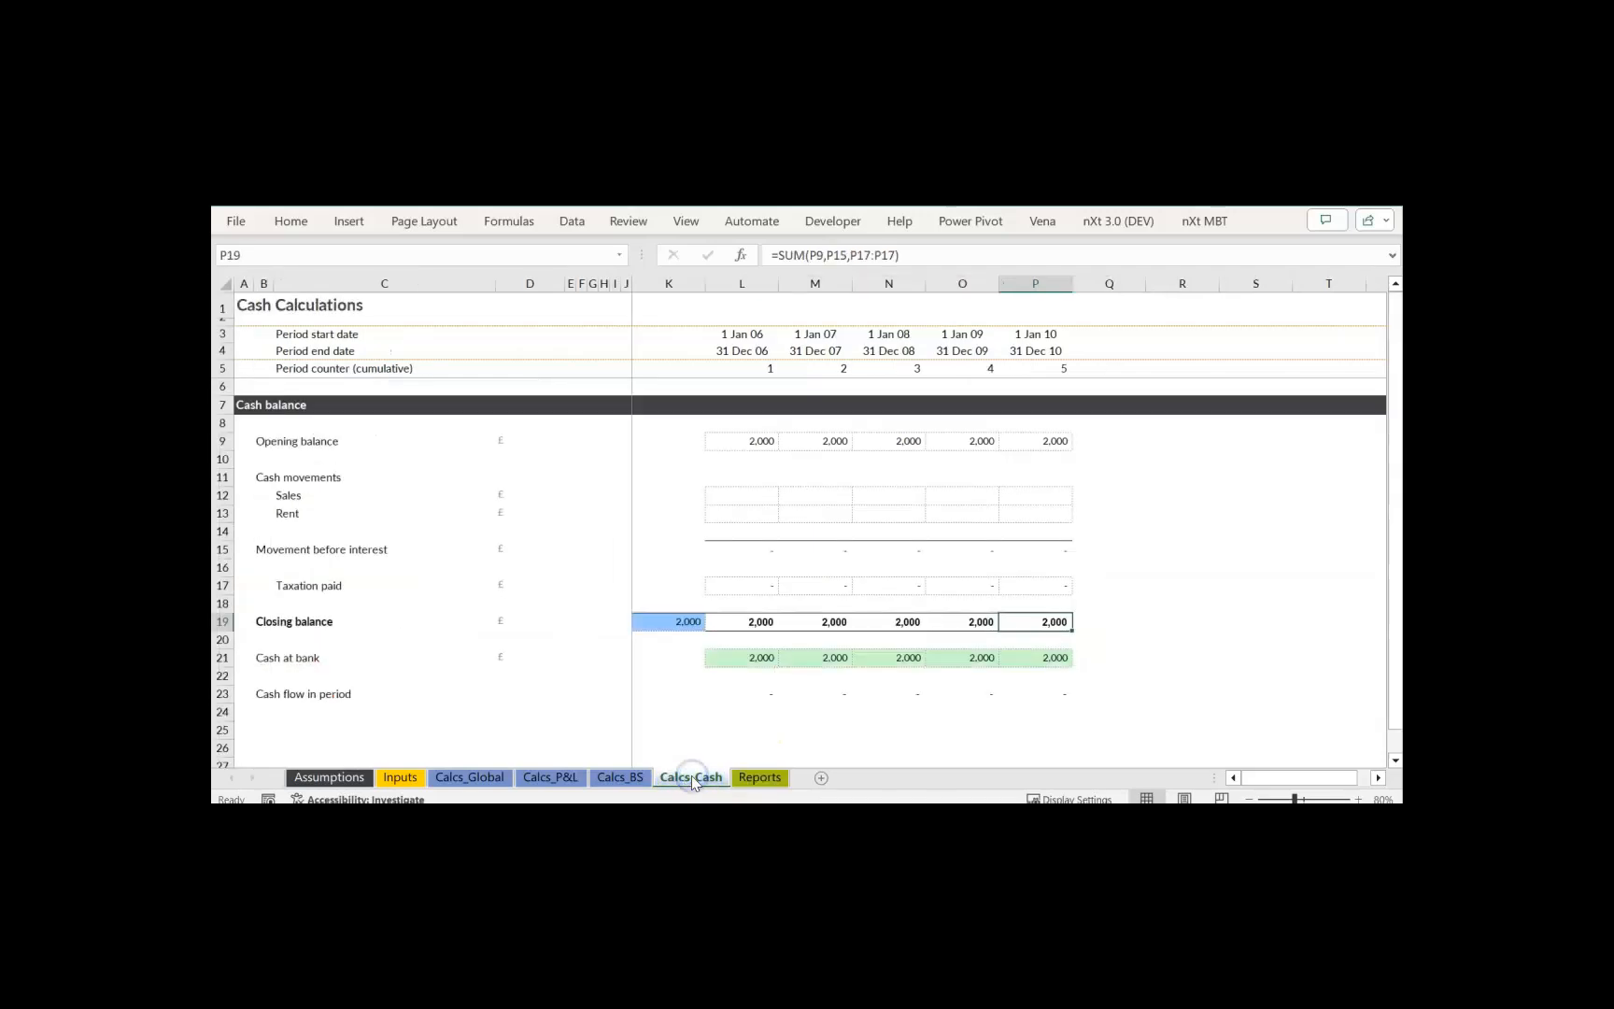
{"action": "left_click", "coordinate": [740, 496]}
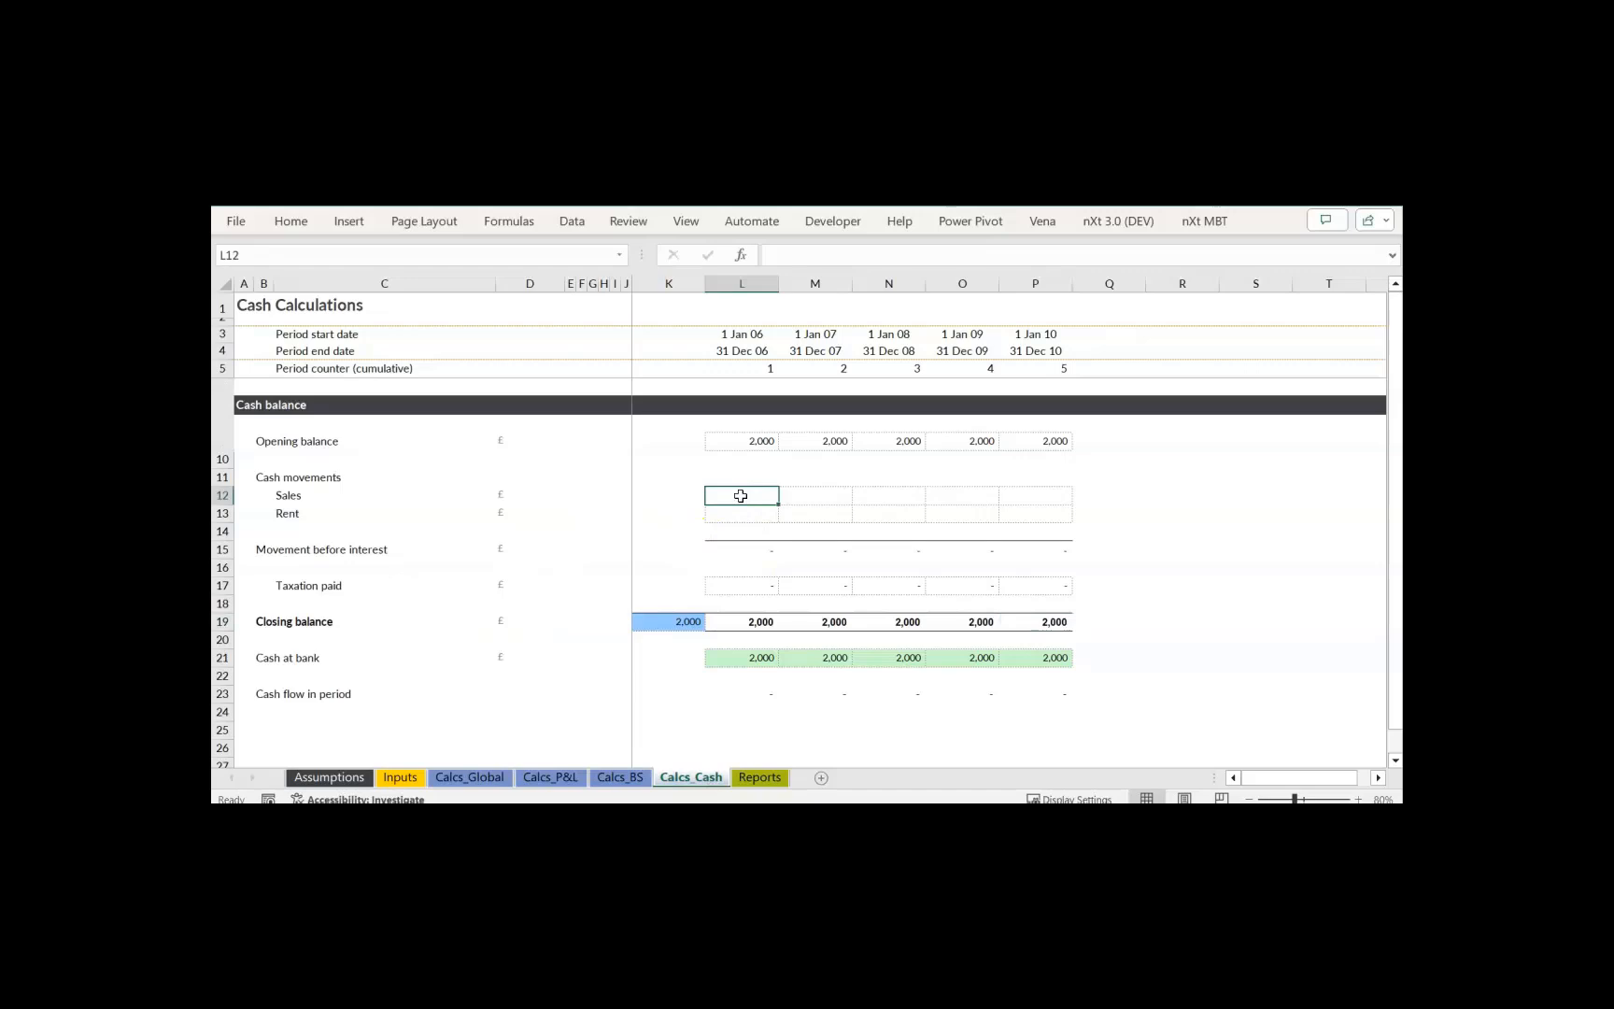
{"action": "type", "text": "="}
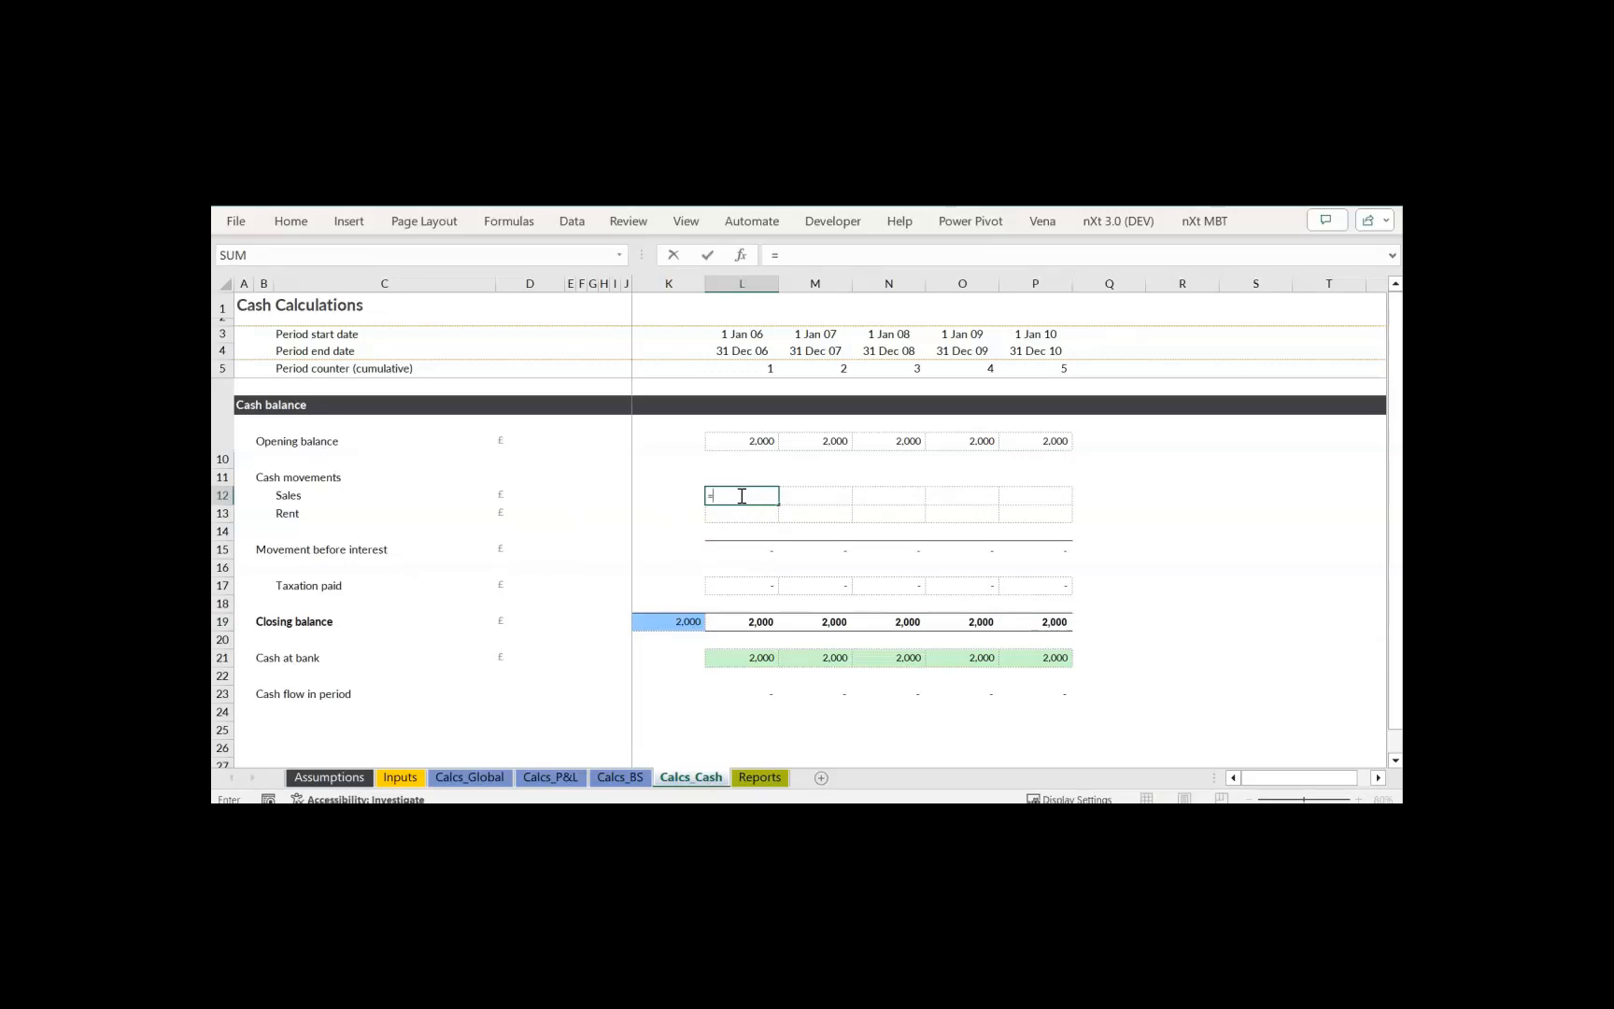
{"action": "left_click", "coordinate": [550, 777]}
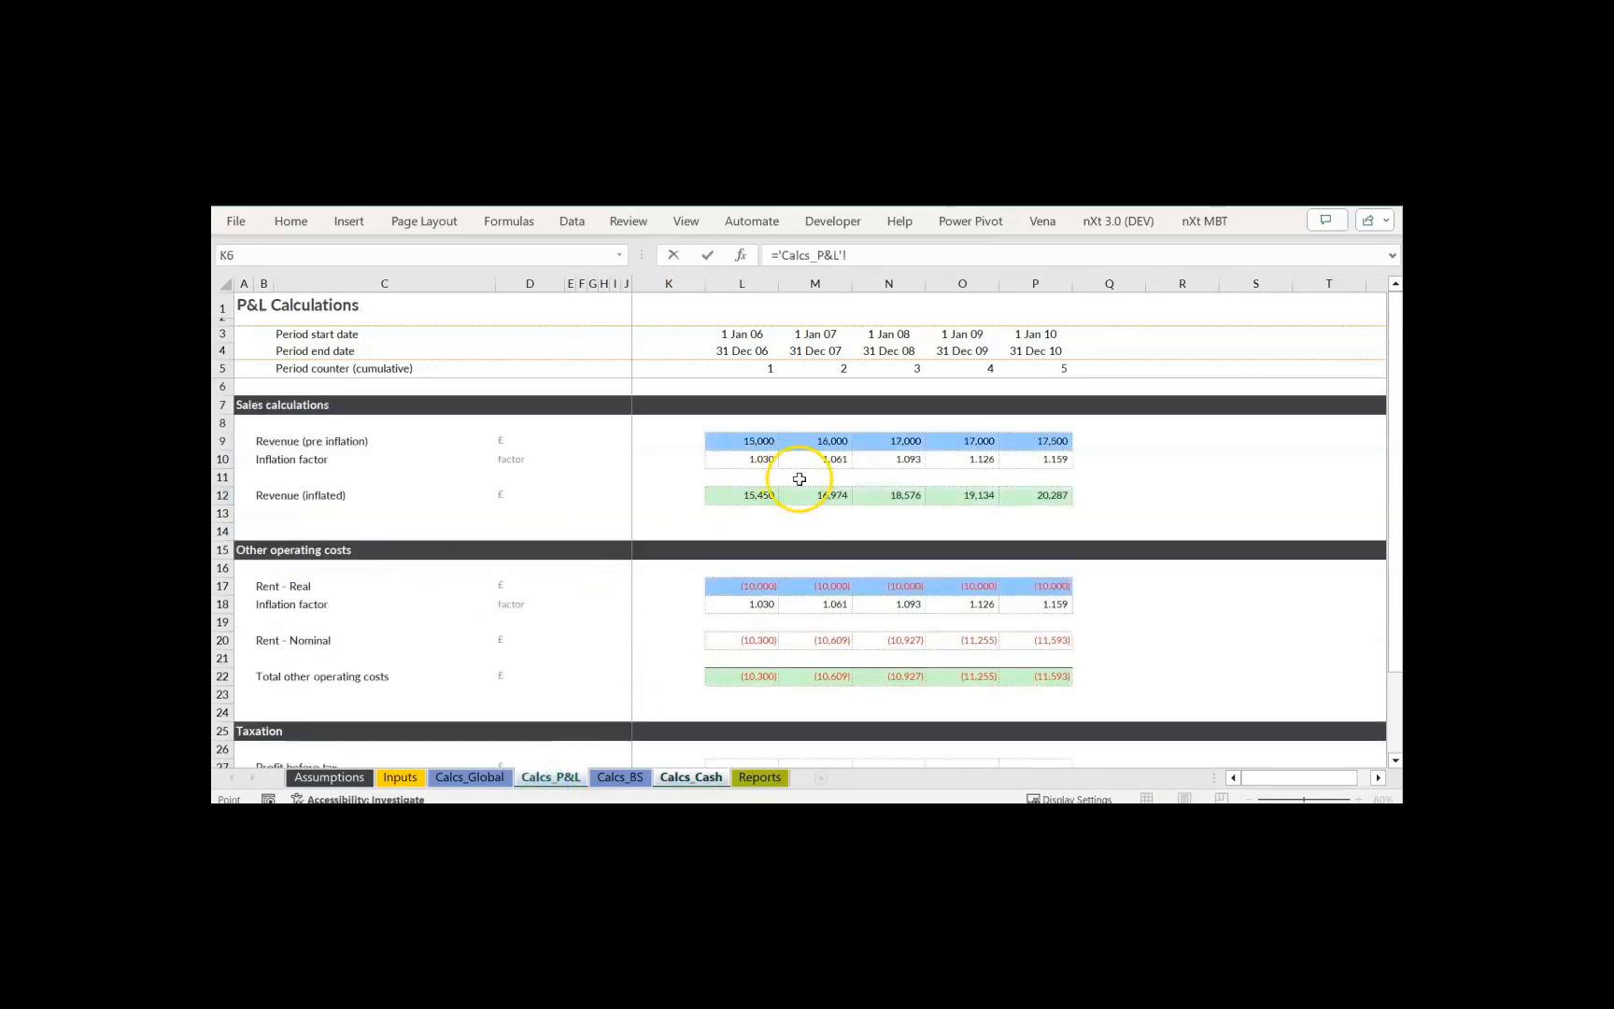
{"action": "left_click", "coordinate": [758, 494]}
{"action": "key", "text": "Return"}
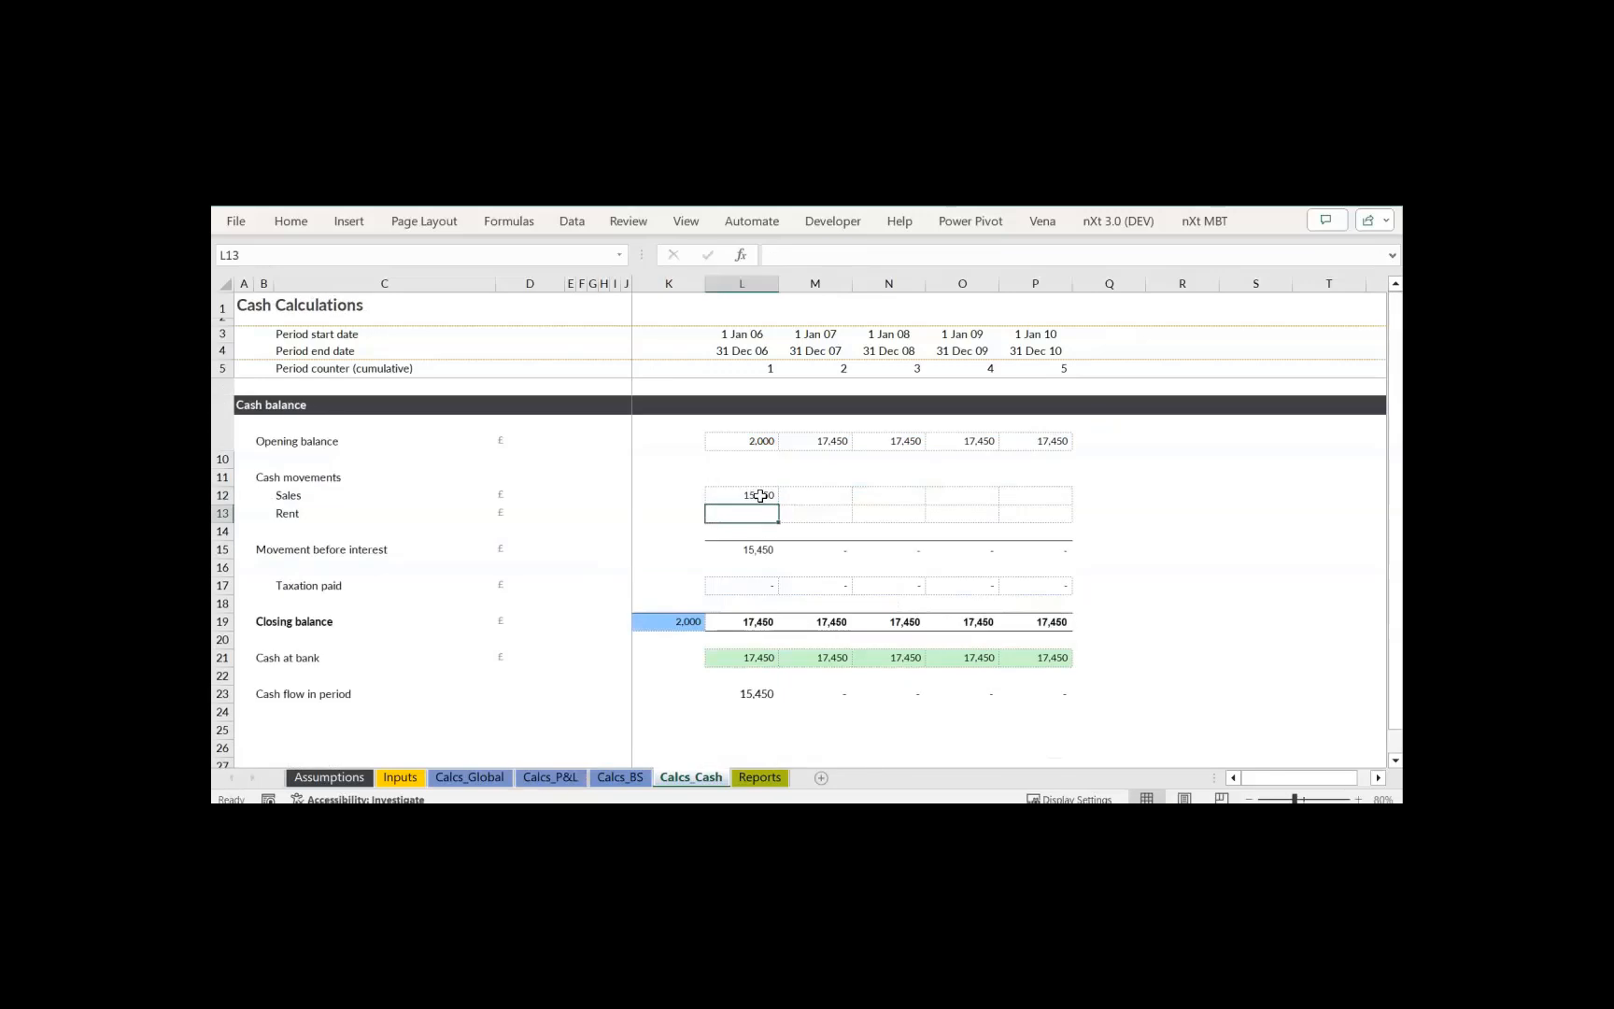
- Fill the sales cash movement formula in Calcs_Cash from L12 across to P12
{"action": "key", "text": "Up"}
{"action": "key", "text": "shift+Right"}
{"action": "key", "text": "shift+Right"}
{"action": "key", "text": "shift+Right"}
{"action": "key", "text": "shift+Right"}
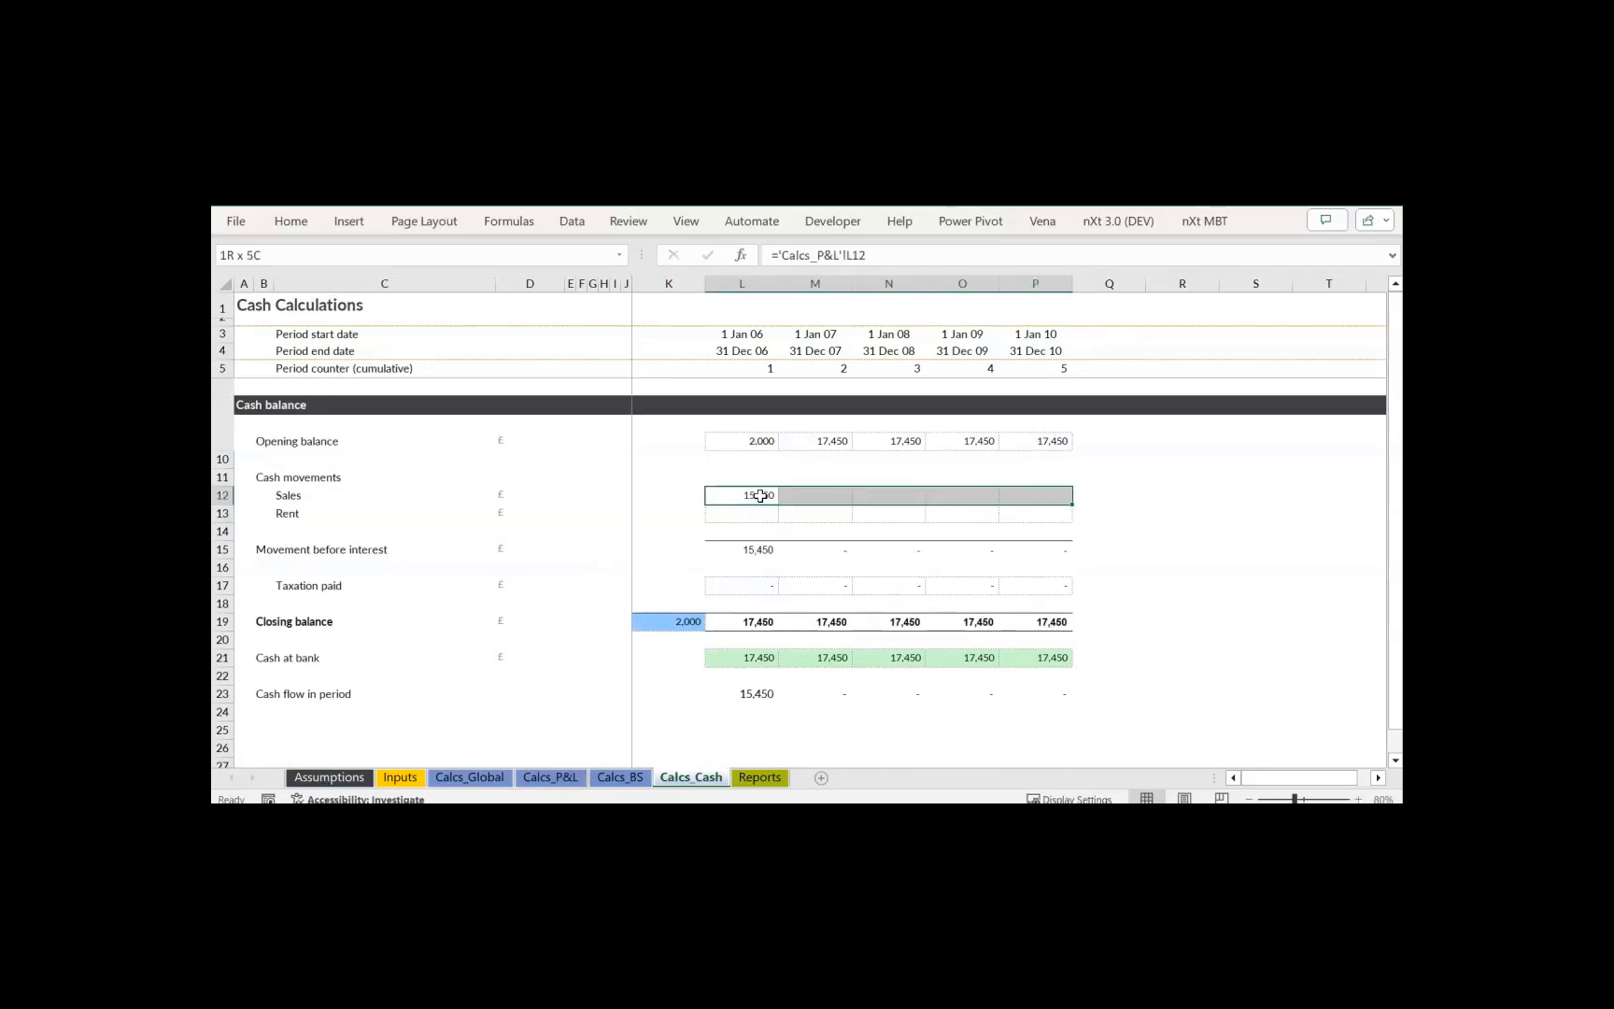
{"action": "key", "text": "ctrl+r"}
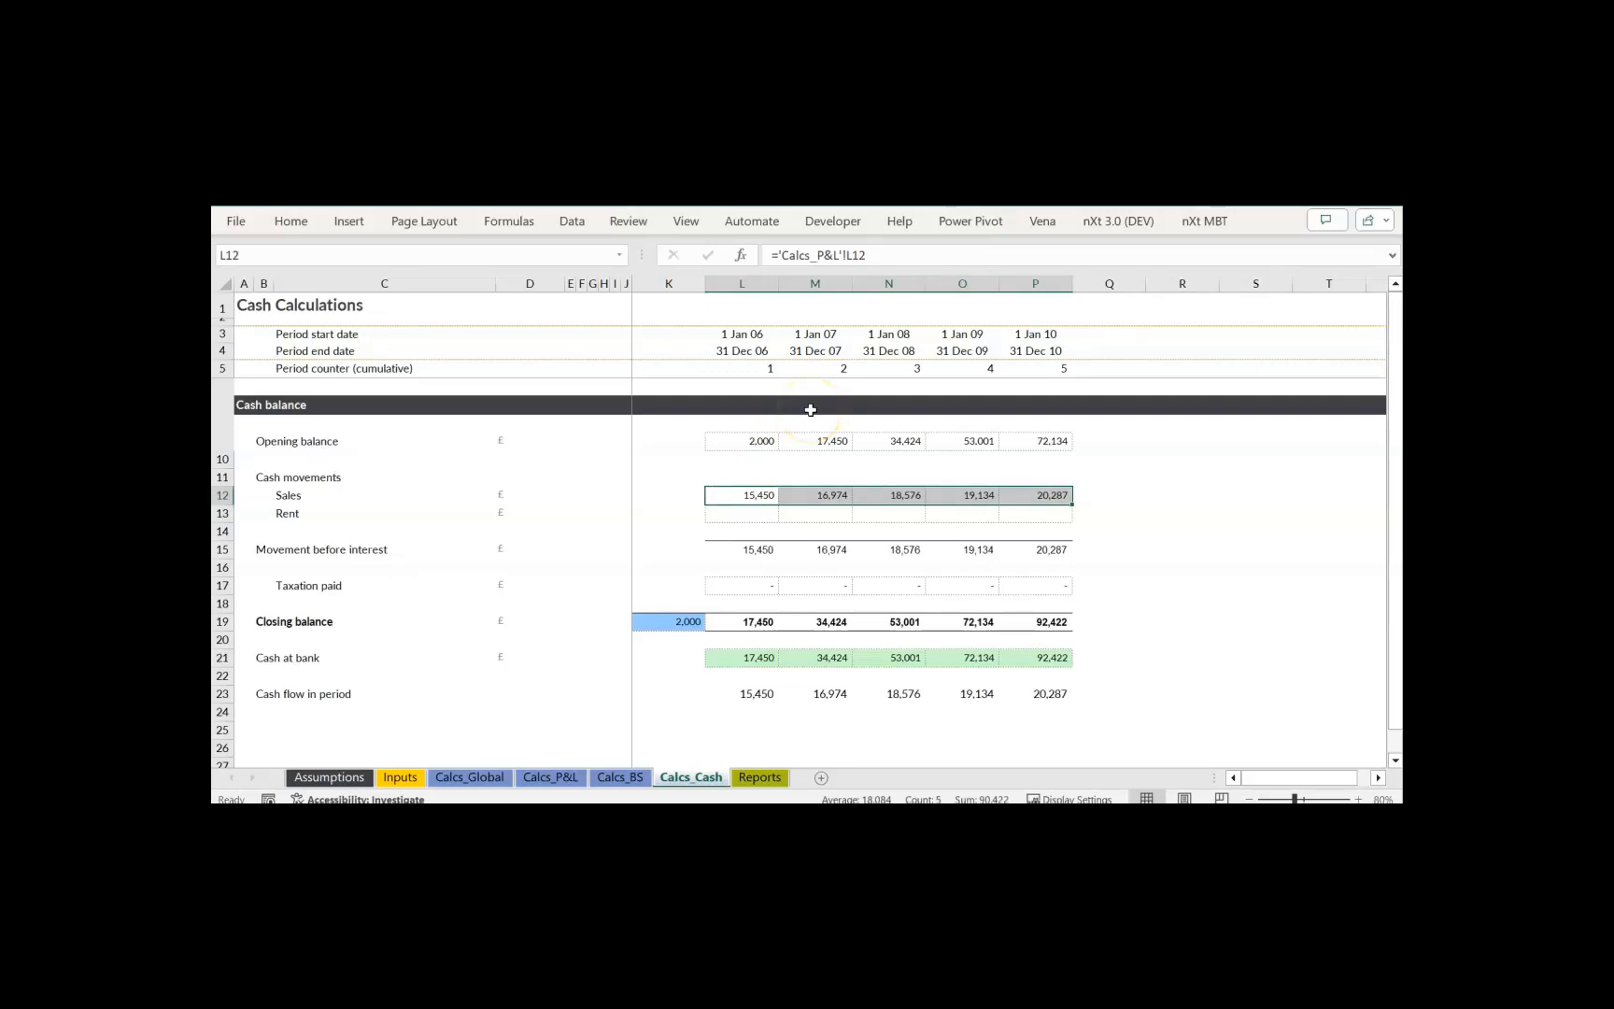
- Review the closing cash balance in Calcs_Cash cell L19, then the balance sheet and project cash flow checks in Reports
{"action": "left_click", "coordinate": [736, 622]}
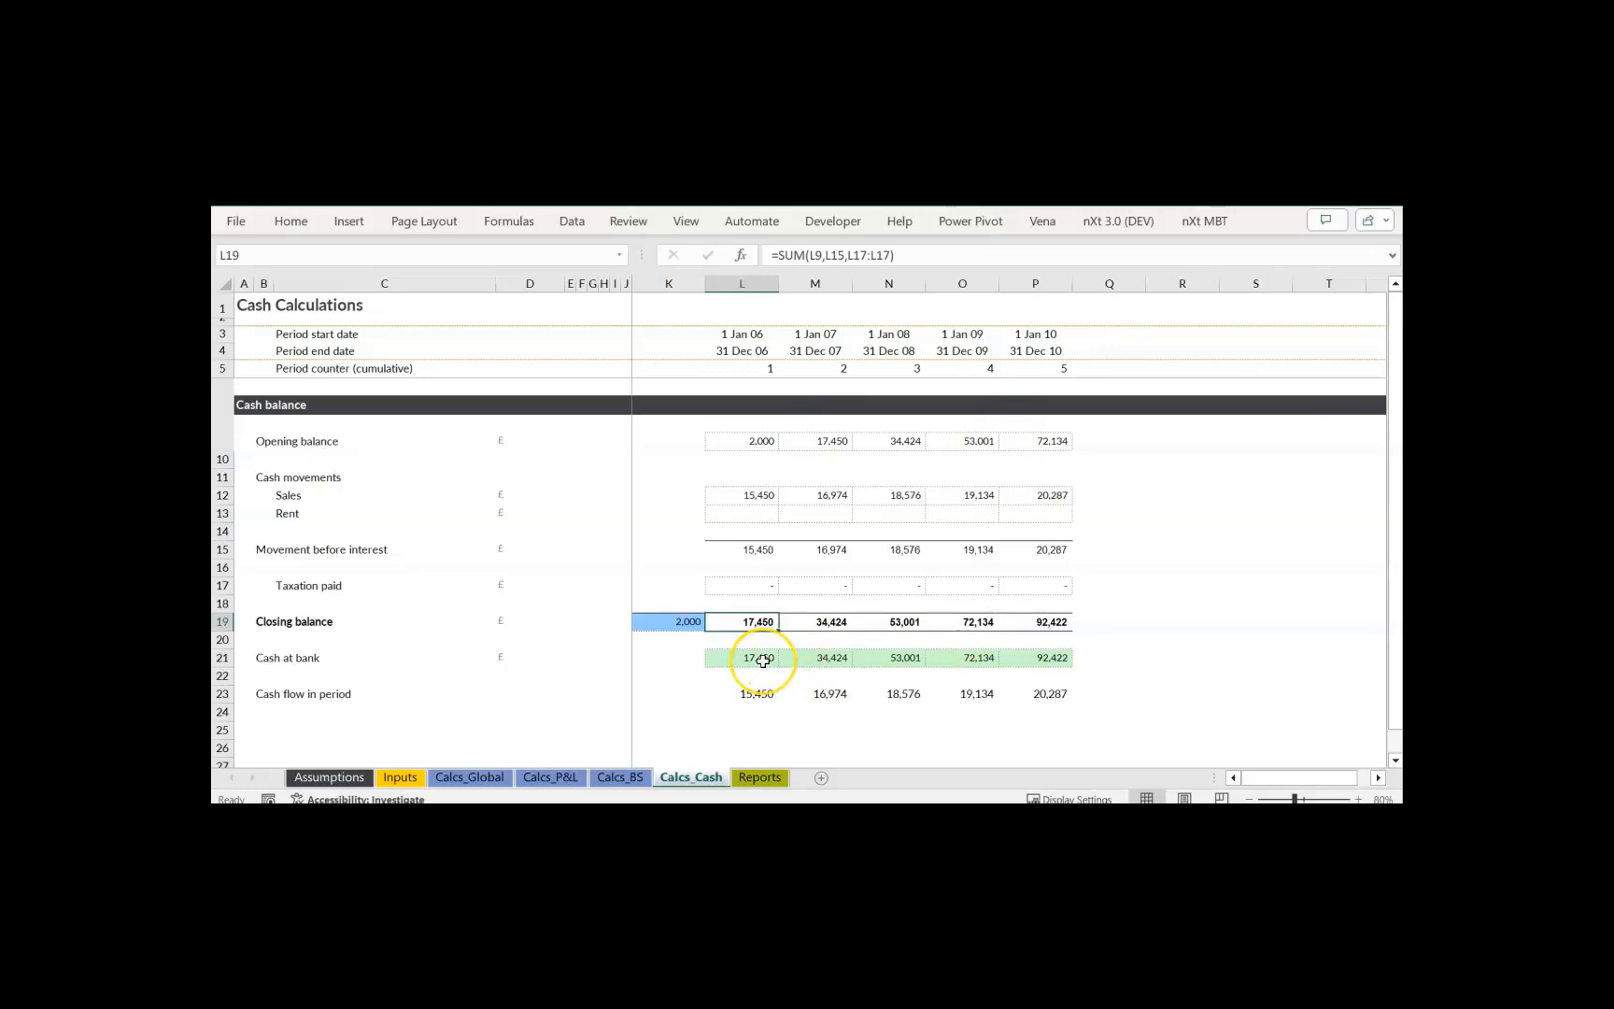
{"action": "left_click", "coordinate": [760, 777]}
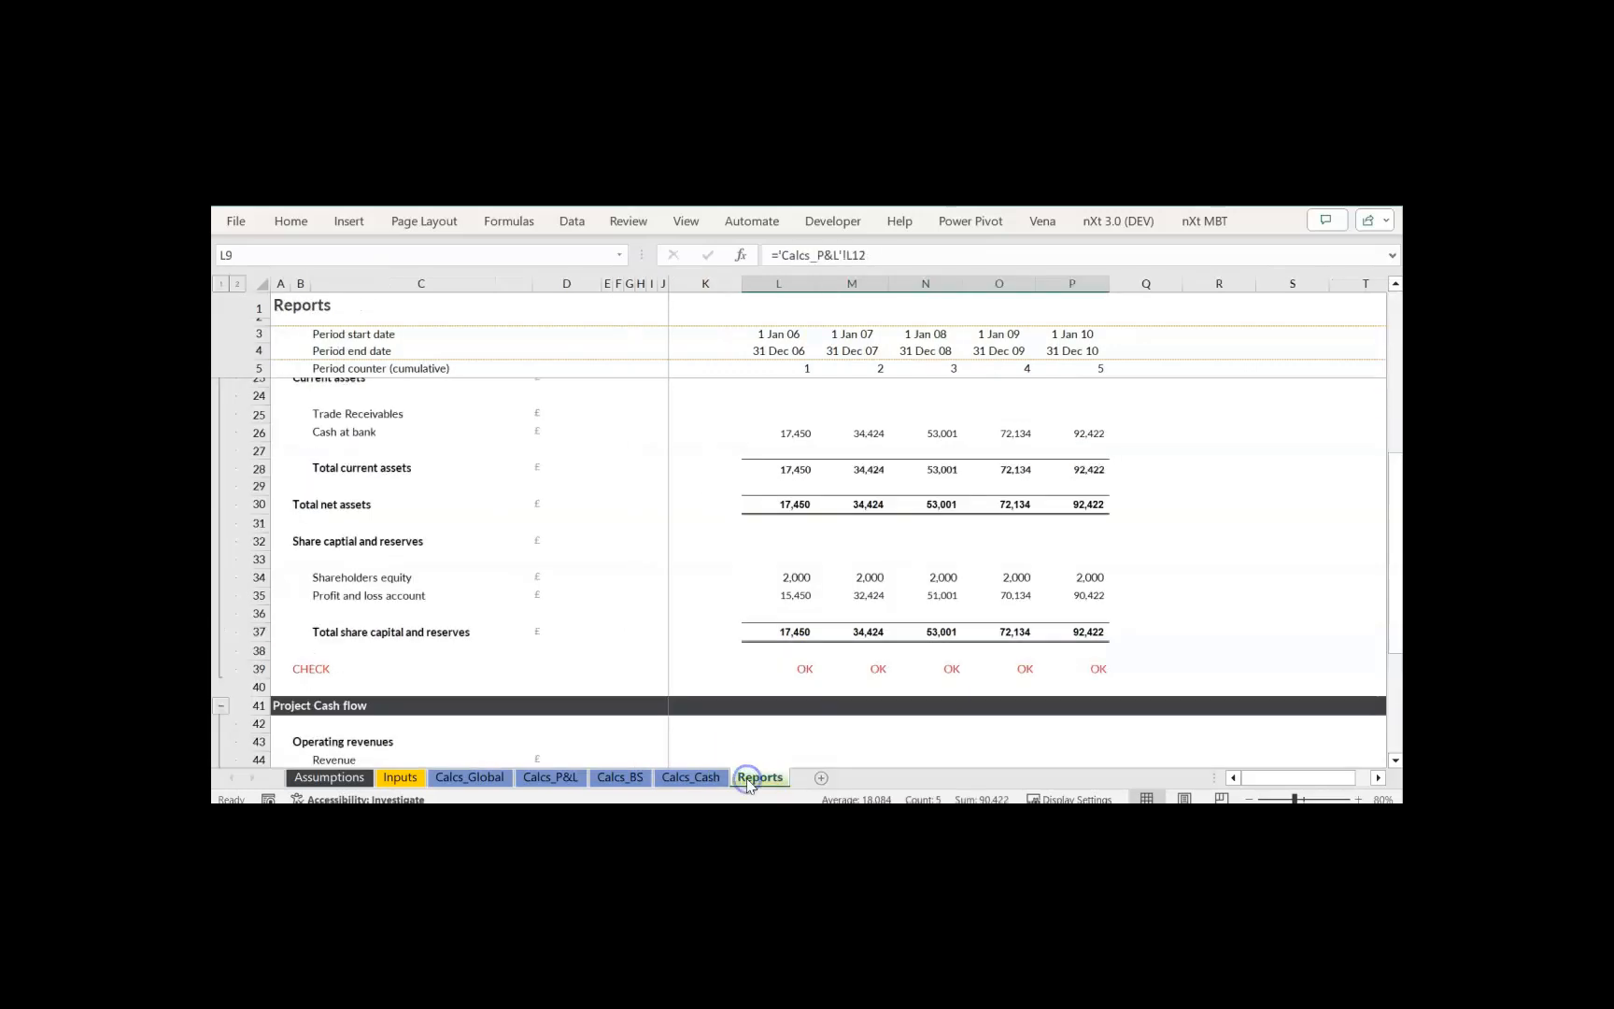
{"action": "scroll", "coordinate": [793, 510], "scroll_direction": "up", "scroll_amount": 1}
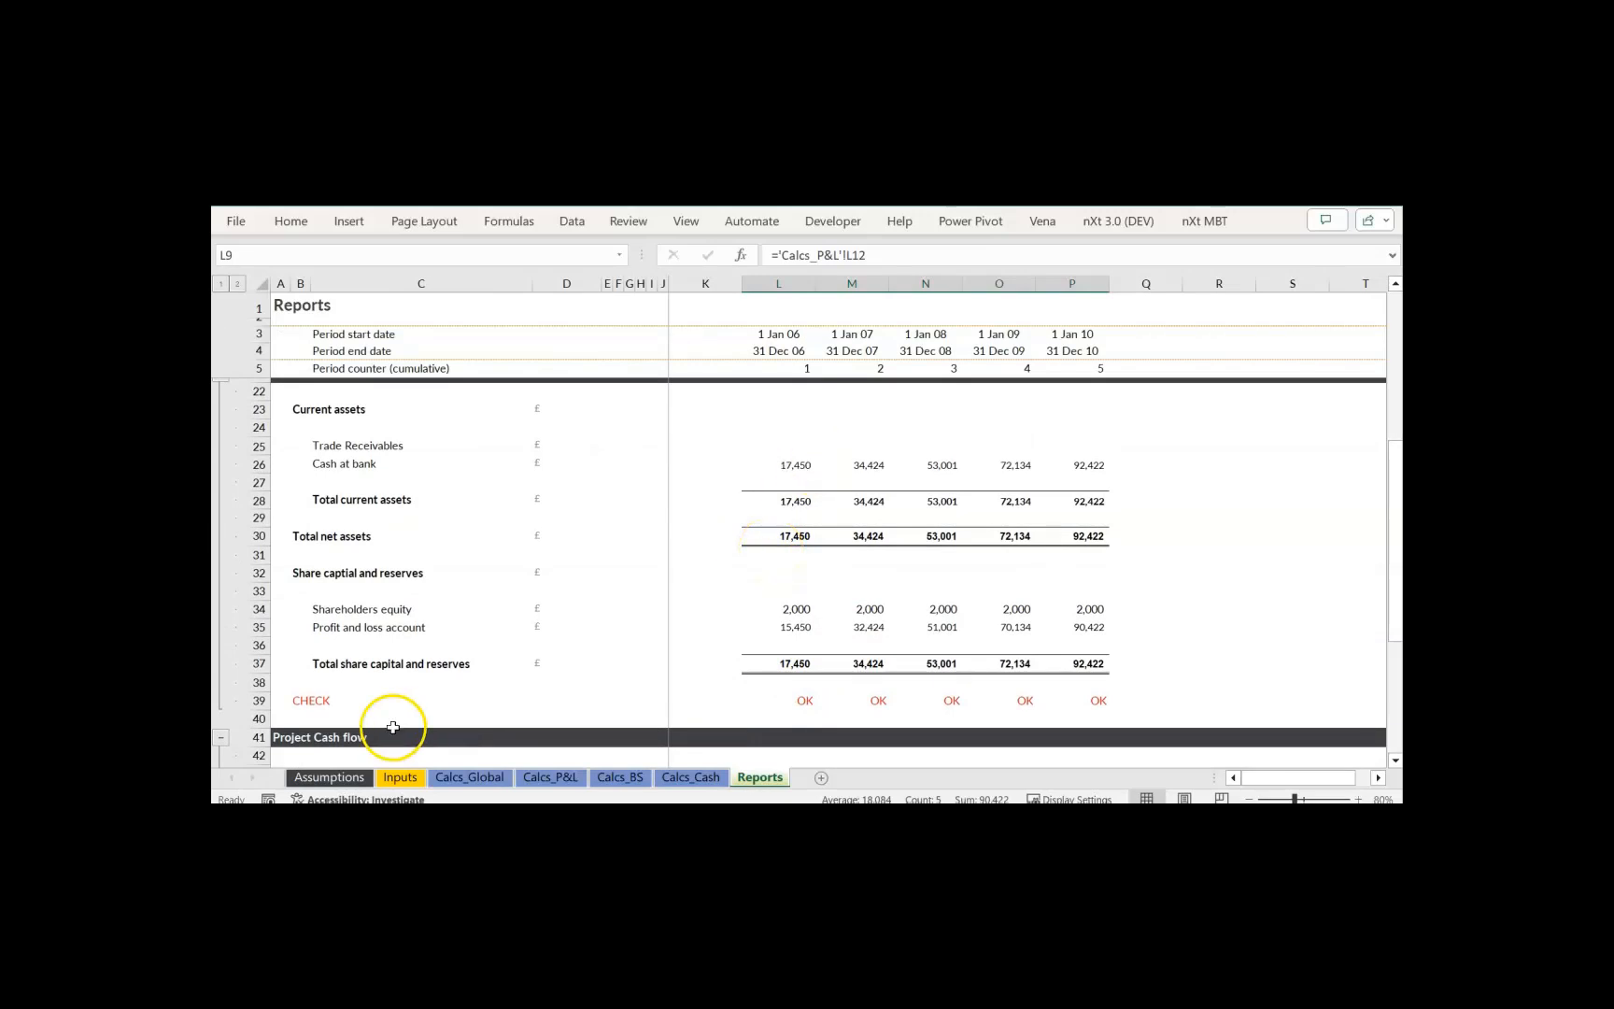
{"action": "scroll", "coordinate": [653, 561], "scroll_direction": "down", "scroll_amount": 1}
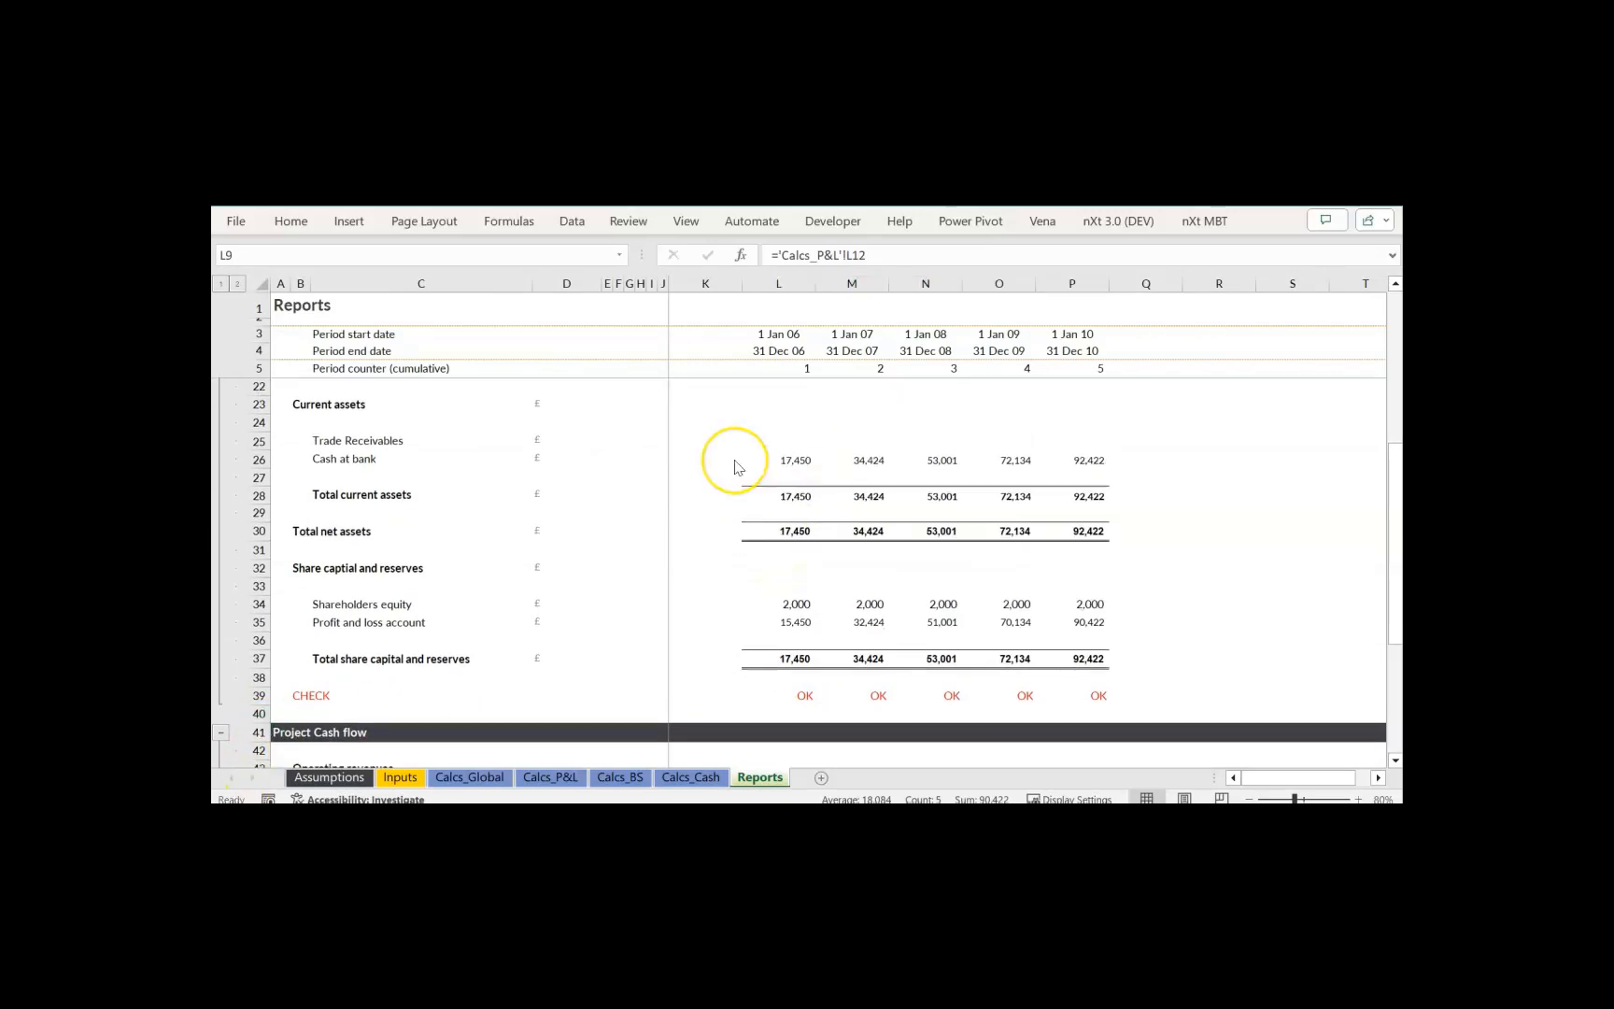
{"action": "scroll", "coordinate": [736, 467], "scroll_direction": "down", "scroll_amount": 3}
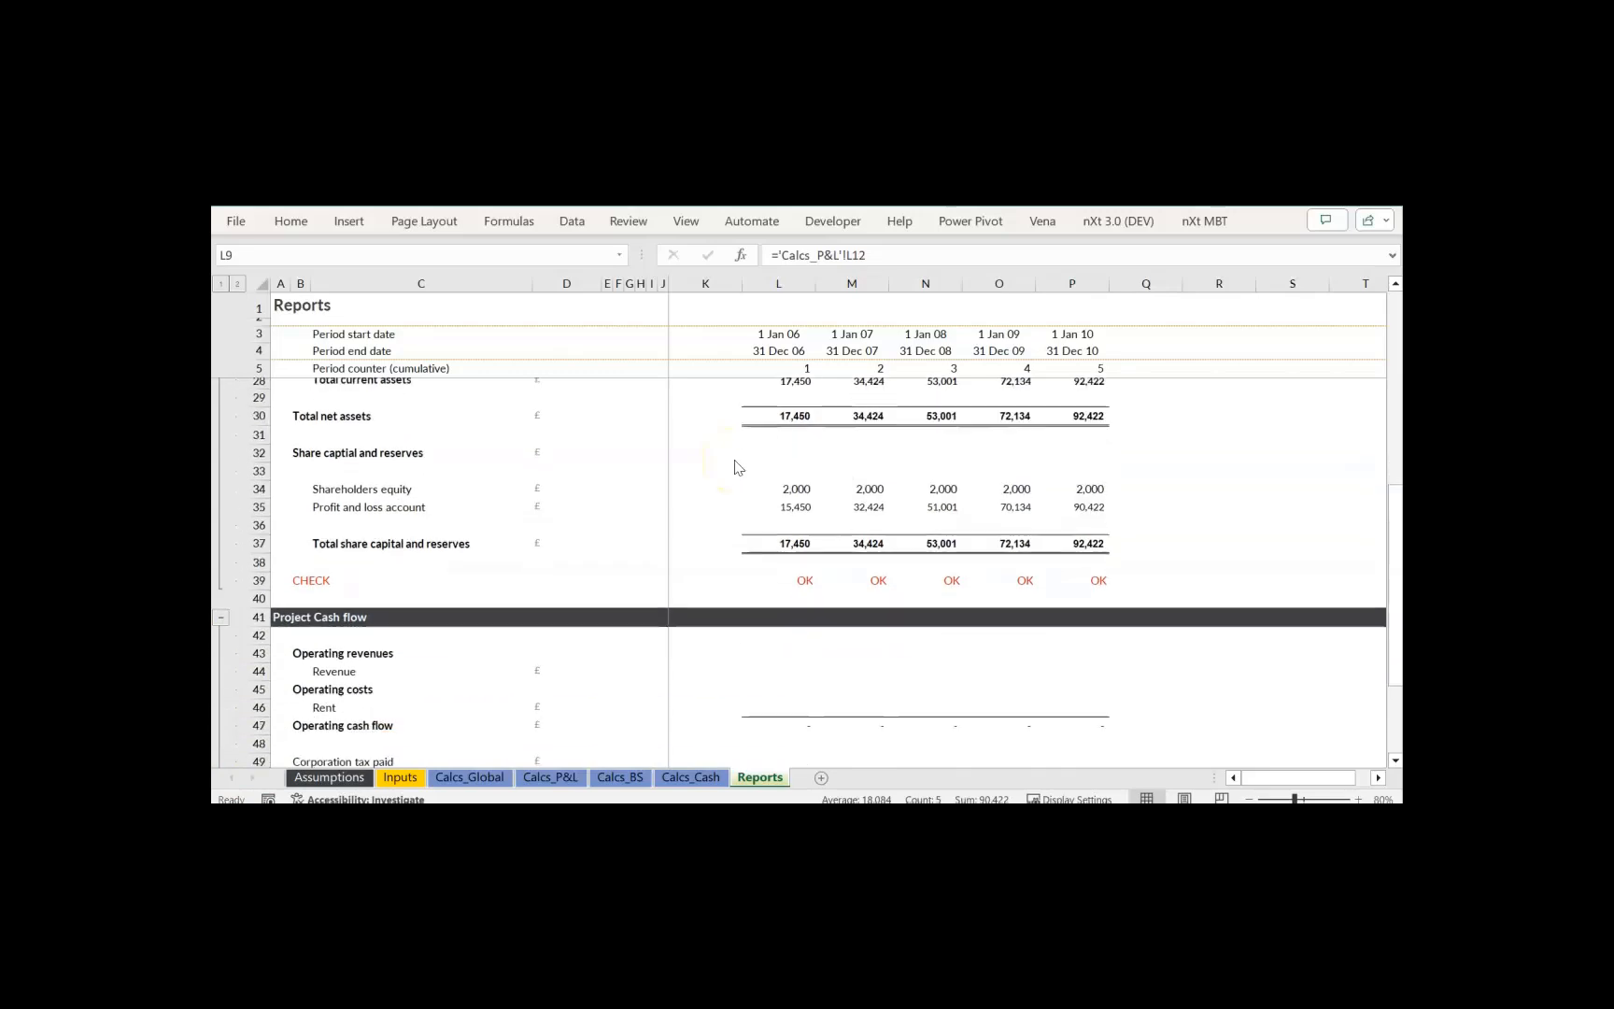
{"action": "scroll", "coordinate": [747, 476], "scroll_direction": "down", "scroll_amount": 1}
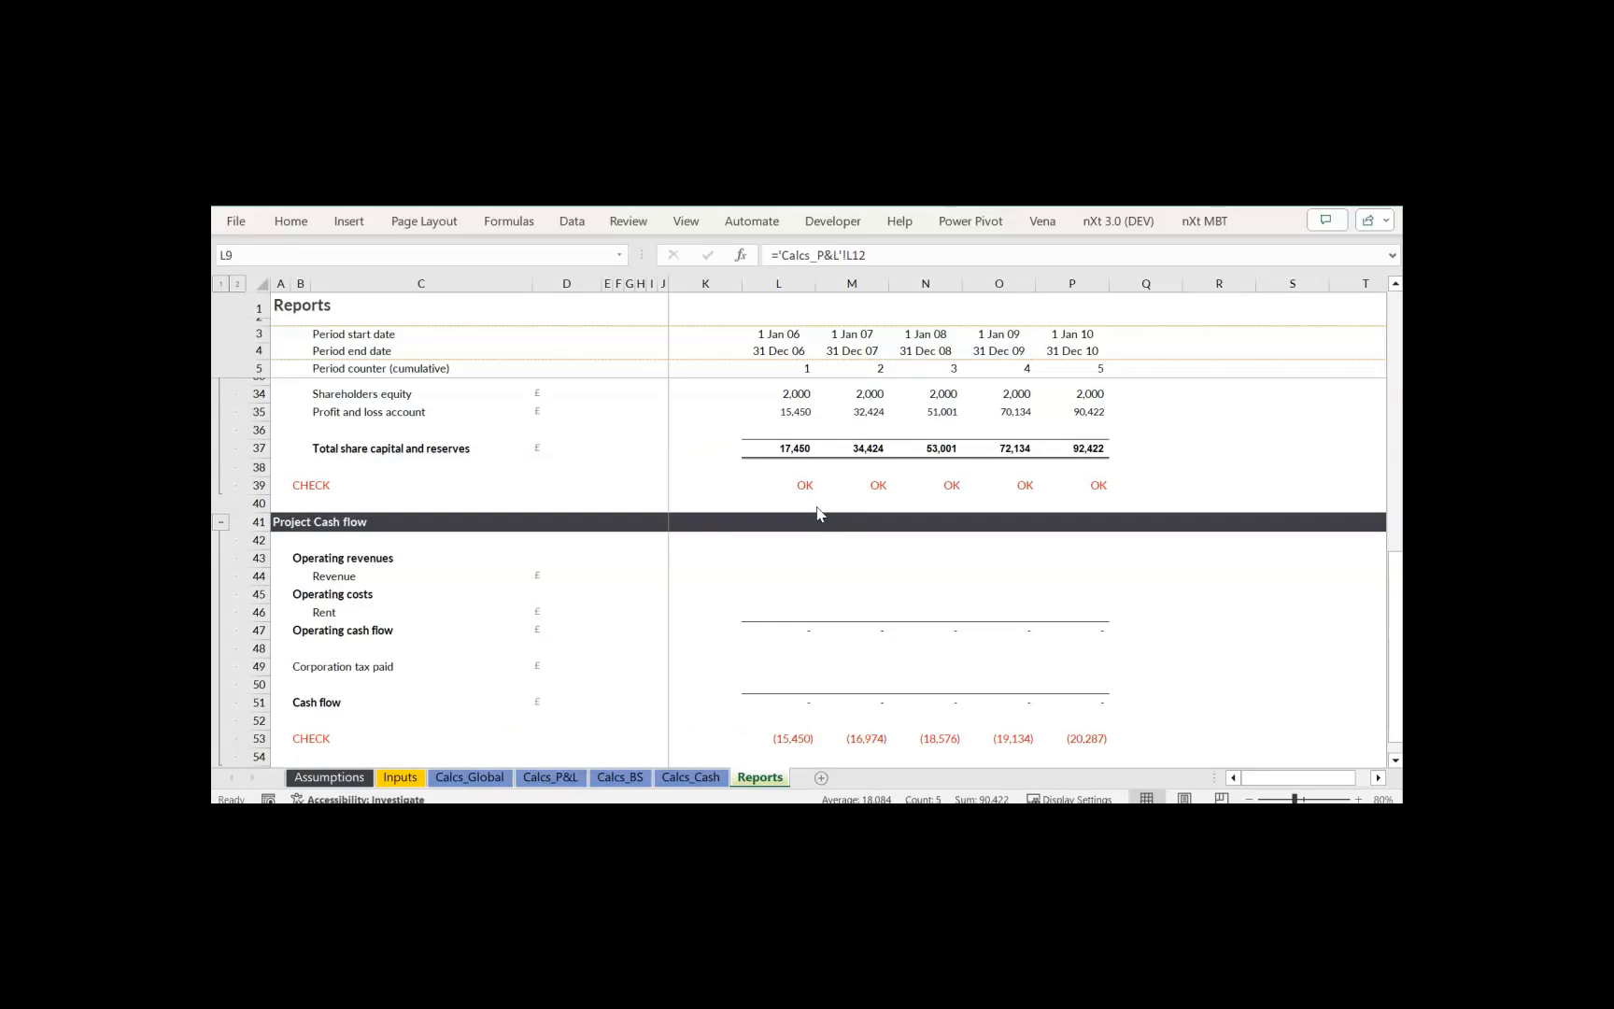
- Link the project cash flow's 2006 revenue, Reports cell L44, to the inflated revenue in Calcs_P&L cell L12
{"action": "left_click", "coordinate": [768, 577]}
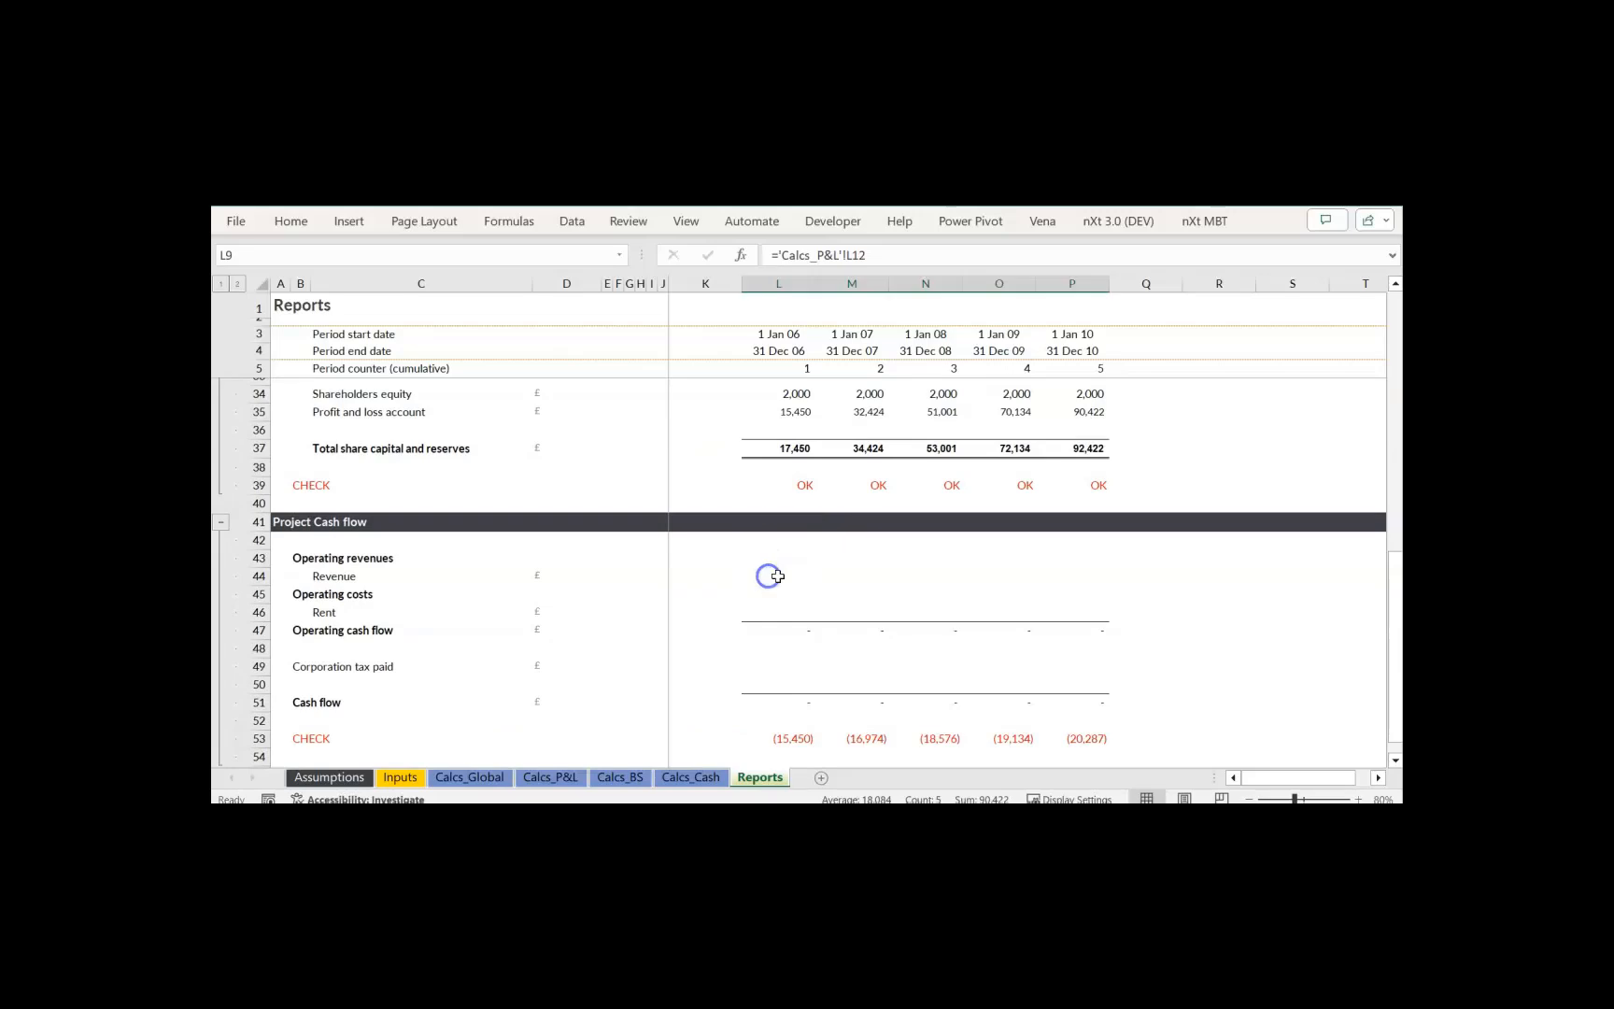
{"action": "type", "text": "="}
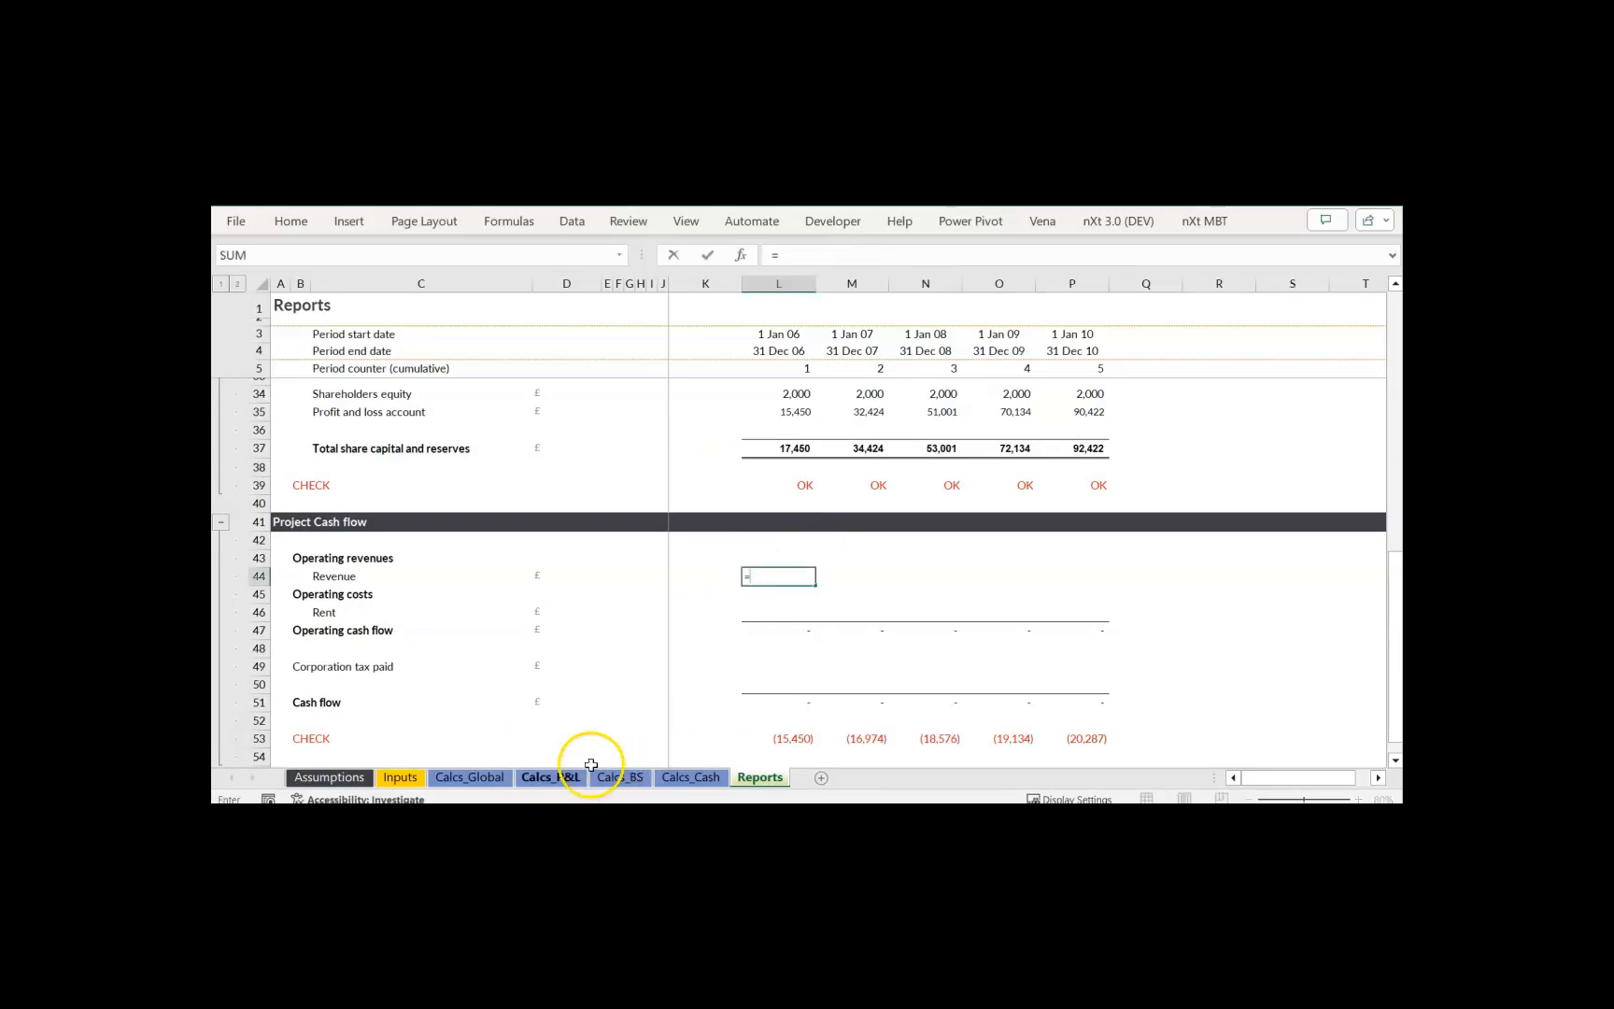
{"action": "left_click", "coordinate": [551, 777]}
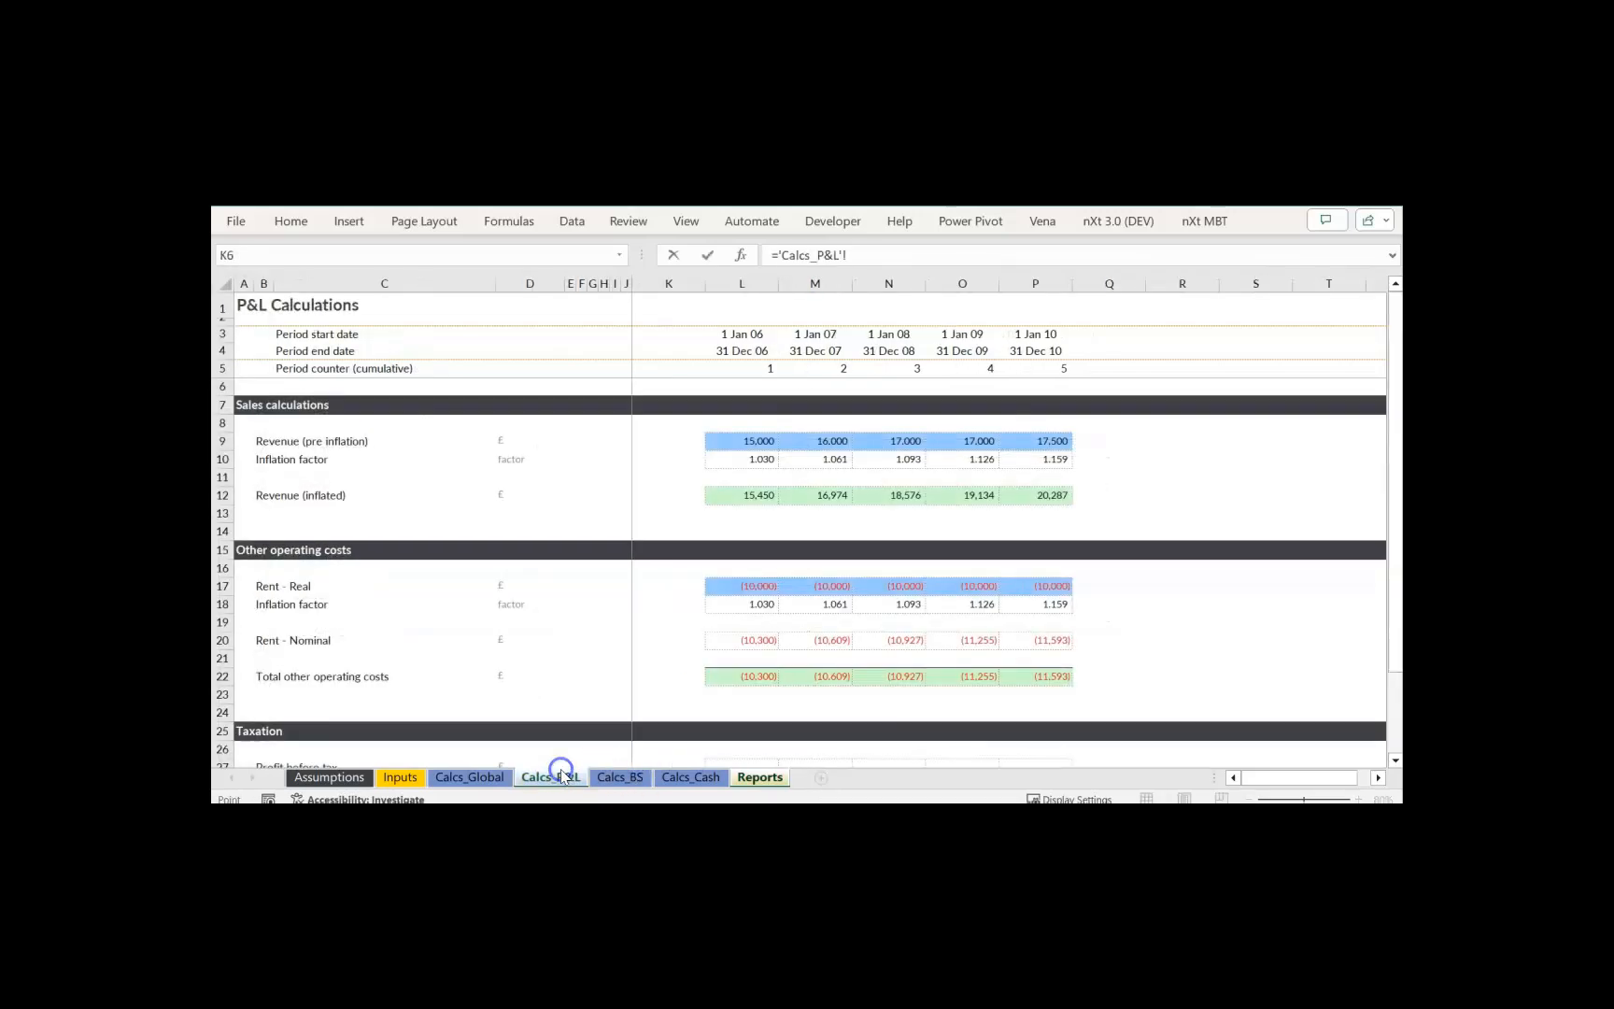
{"action": "left_click", "coordinate": [745, 495]}
{"action": "key", "text": "Return"}
- Fill the project cash flow's revenue formula from L44 across to P44
{"action": "key", "text": "Up"}
{"action": "key", "text": "shift+Right"}
{"action": "key", "text": "shift+Right"}
{"action": "key", "text": "shift+Right"}
{"action": "key", "text": "shift+Right"}
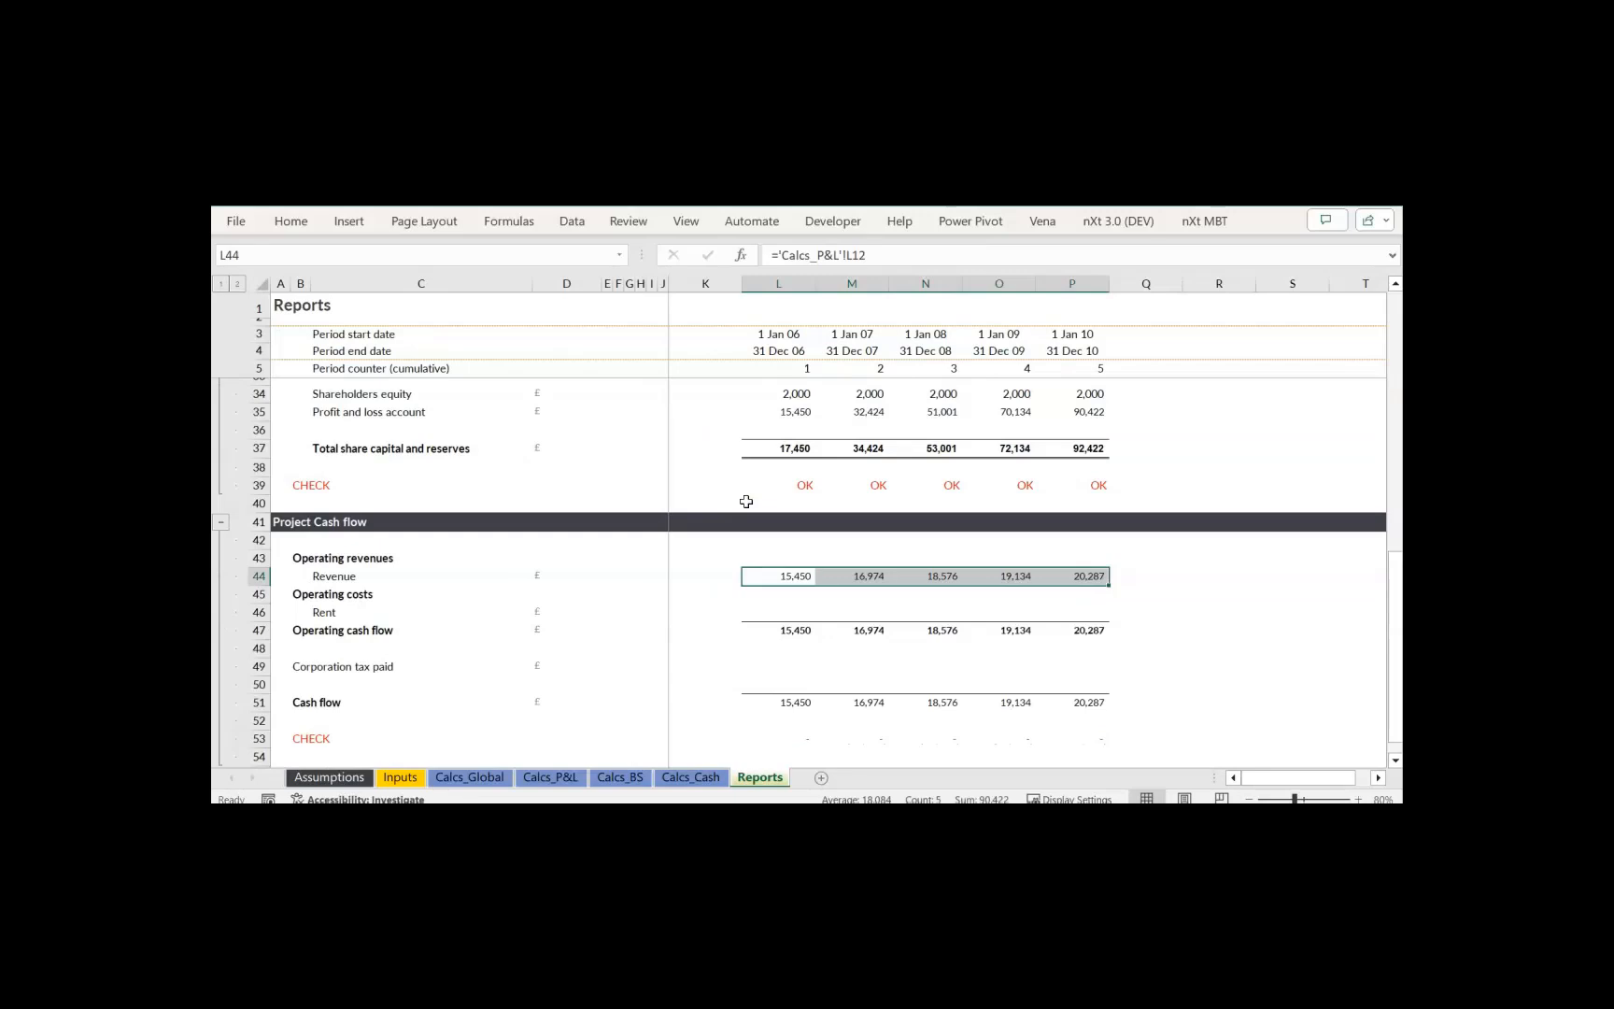
- Inspect the cash flow check formula in Reports cell L53 and the cash flow total in L51
{"action": "left_click", "coordinate": [807, 737]}
{"action": "double_click", "coordinate": [809, 738]}
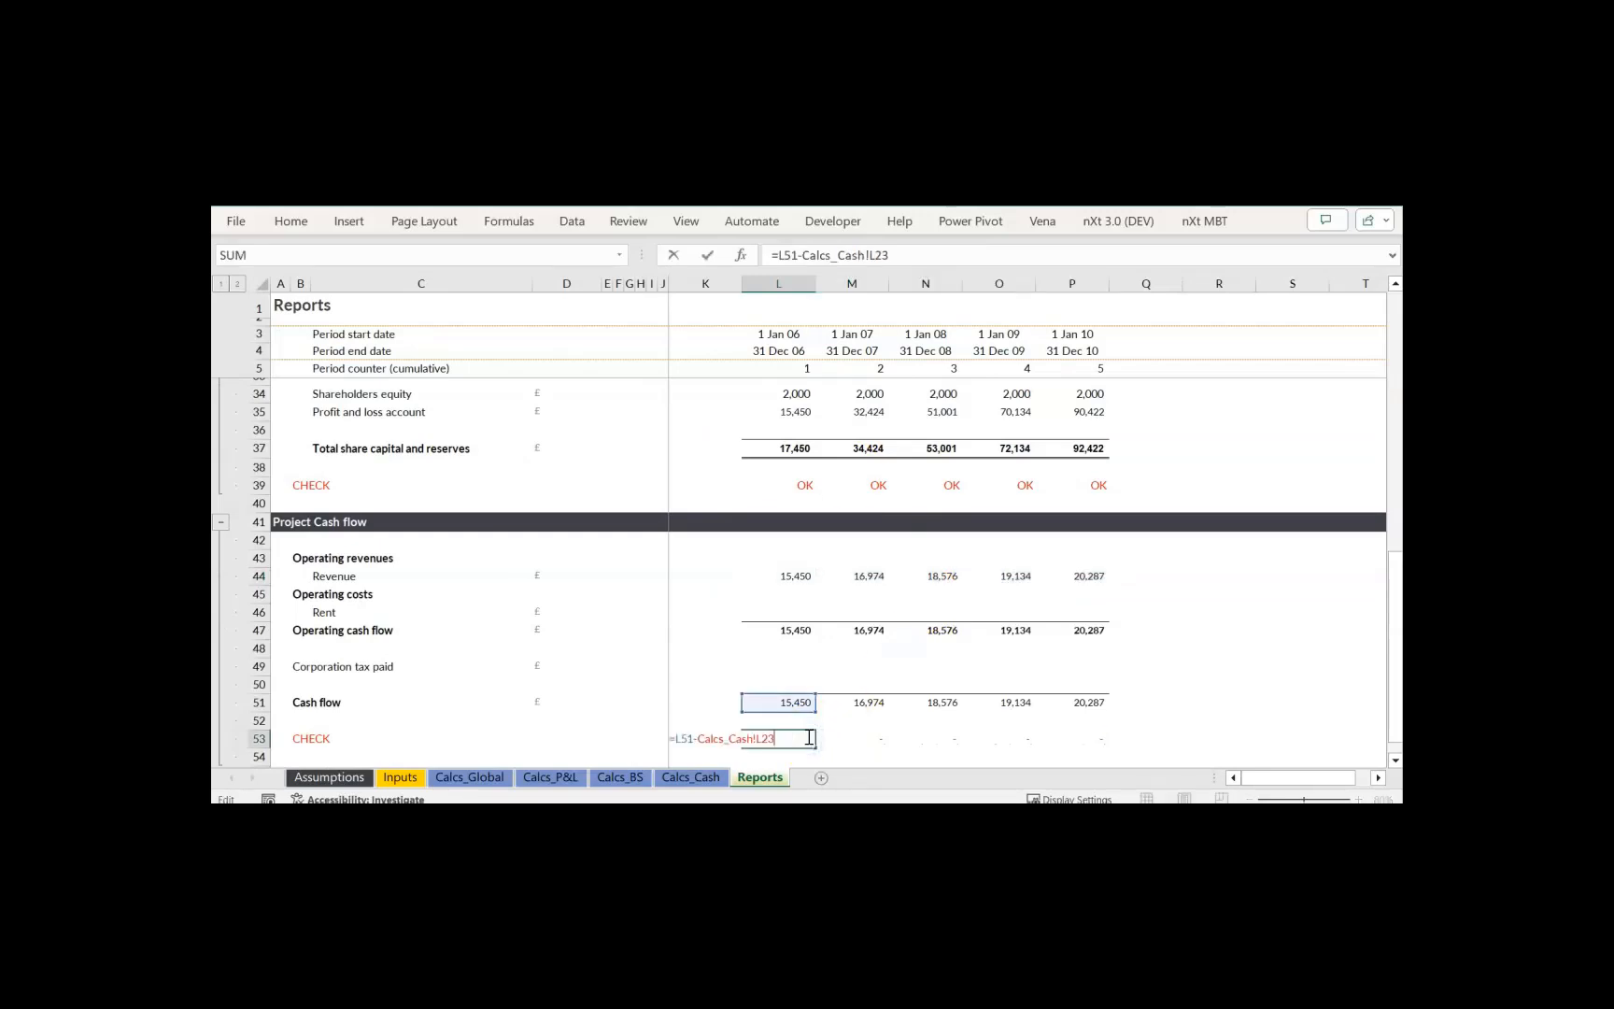
{"action": "left_click", "coordinate": [805, 703]}
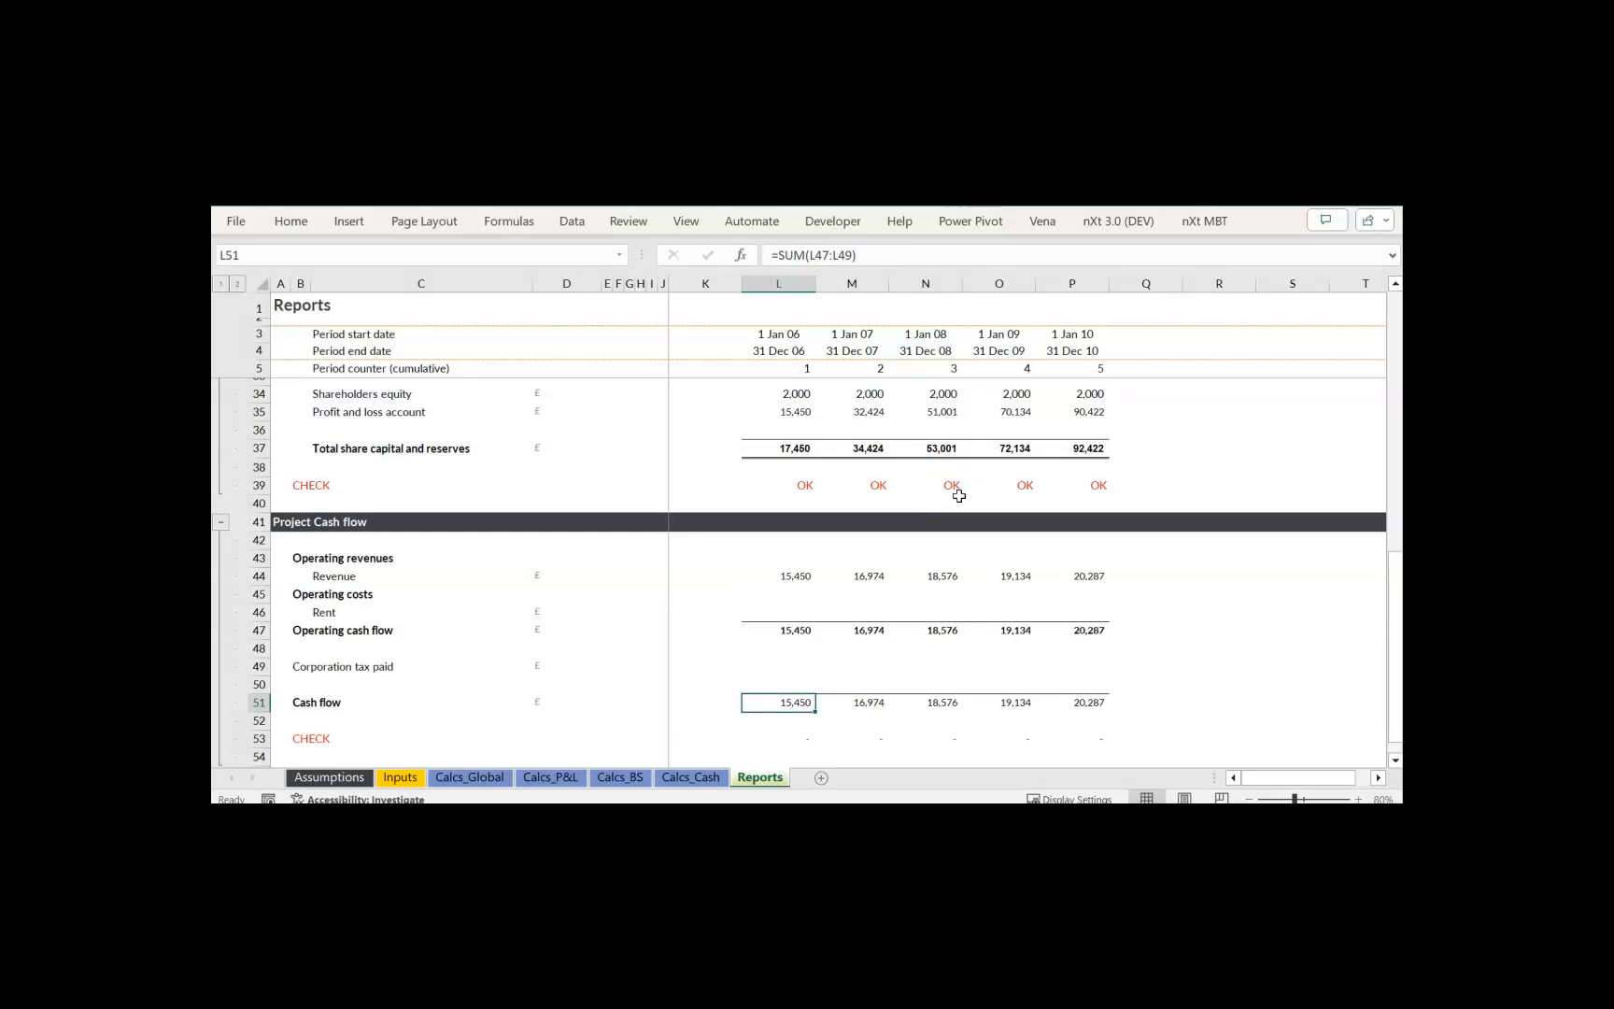
{"action": "left_click", "coordinate": [795, 737]}
{"action": "key", "text": "F2"}
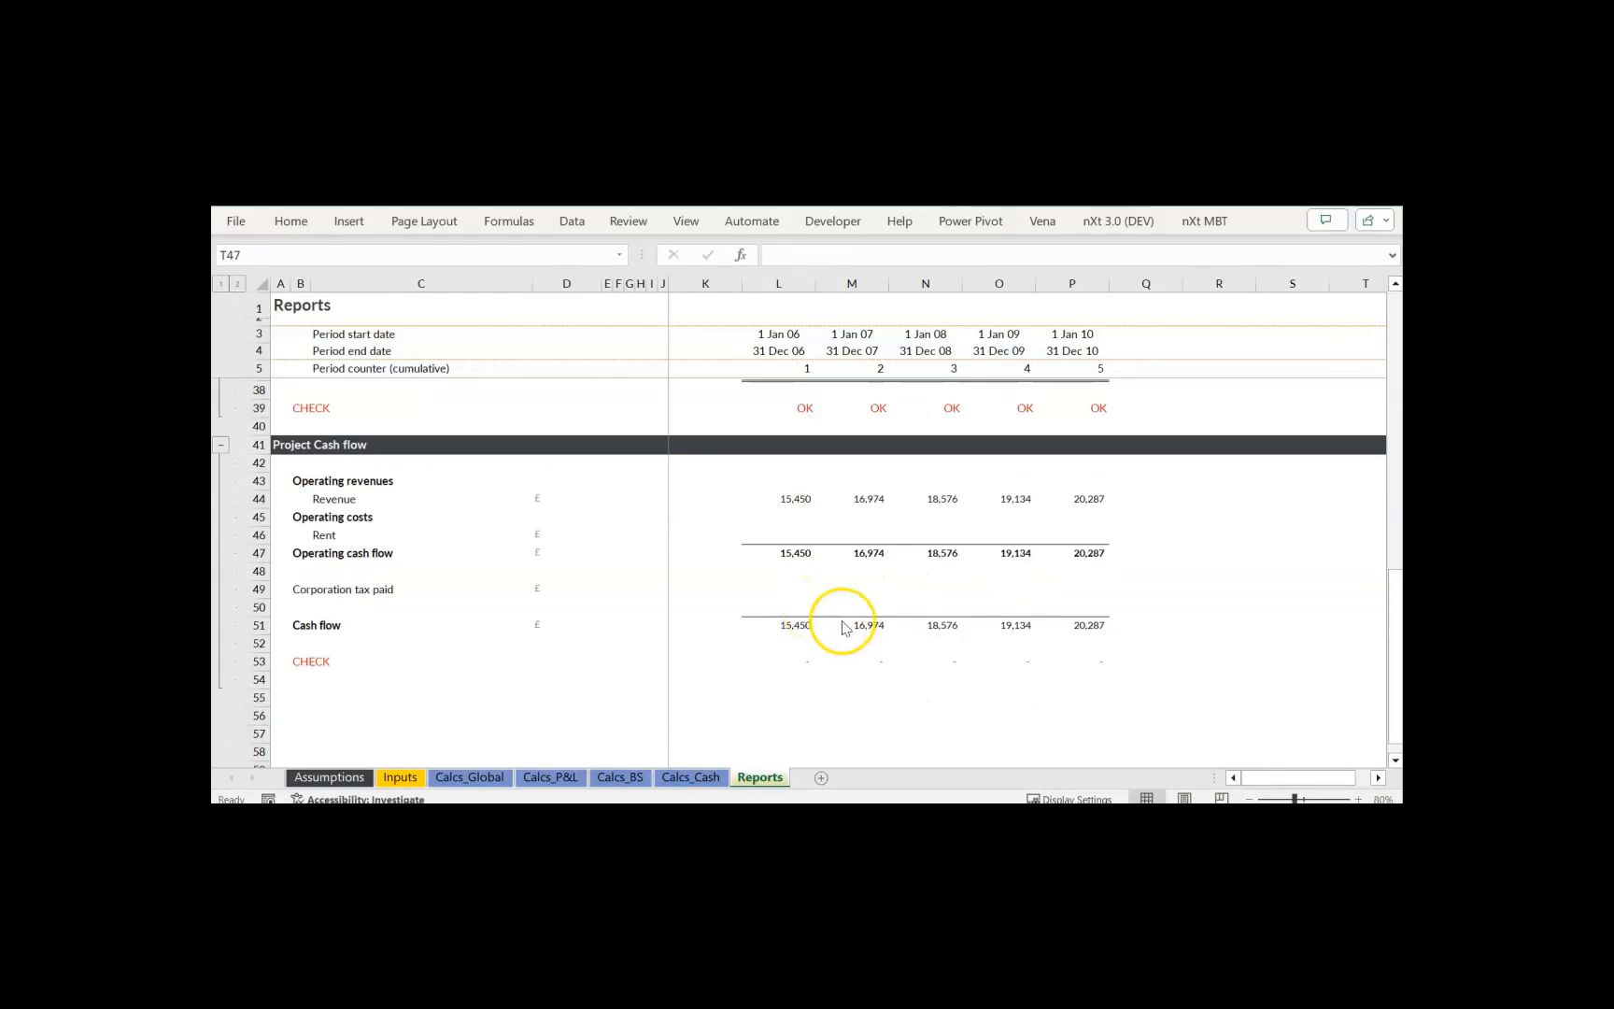
- Inspect the real rent row L17:P17 on Calcs_P&L and the nominal rent formula in L20
{"action": "left_click", "coordinate": [553, 777]}
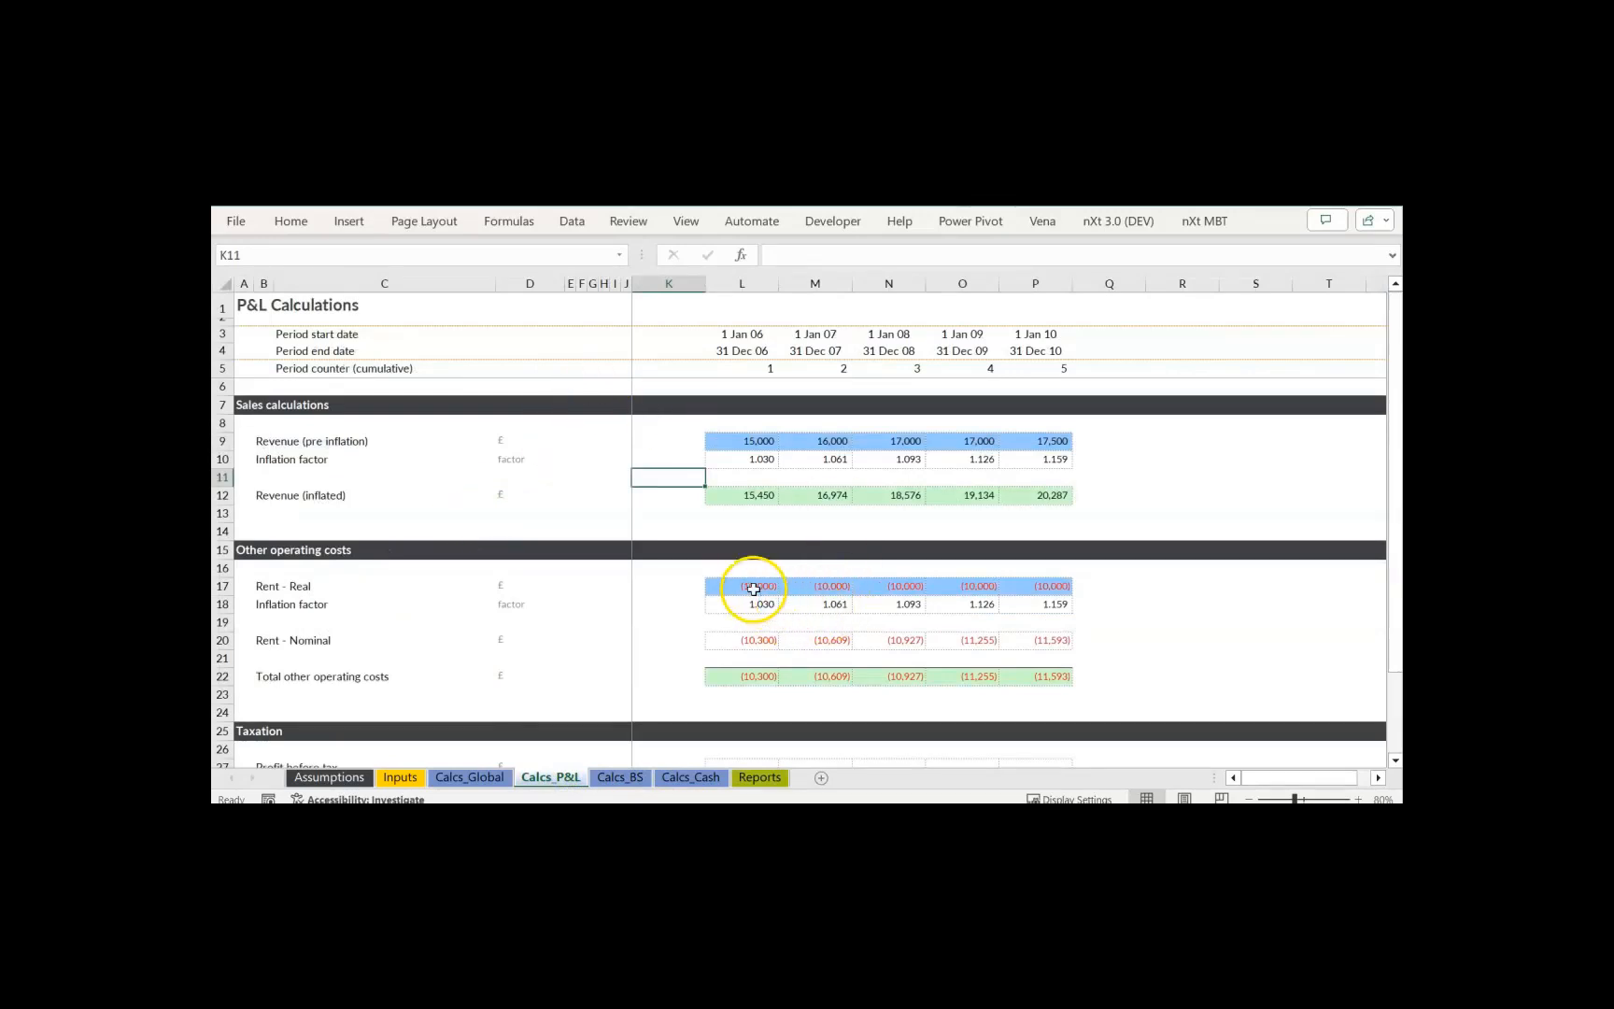
{"action": "left_click_drag", "start_coordinate": [754, 587], "coordinate": [1066, 590]}
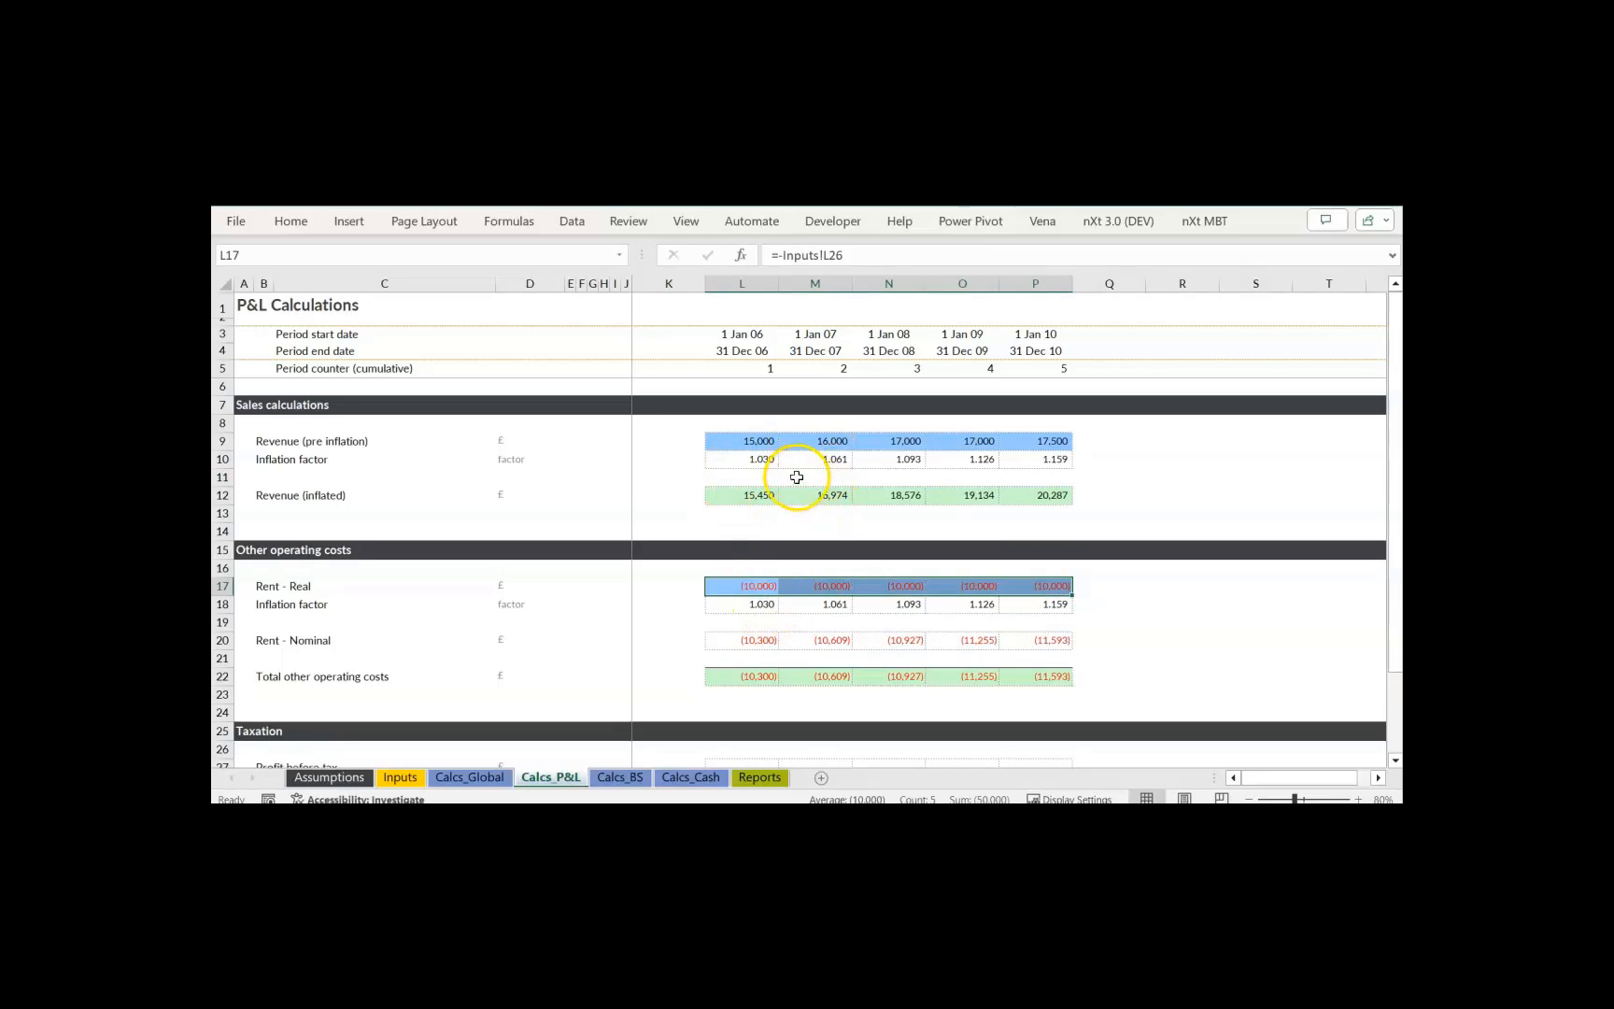
{"action": "left_click", "coordinate": [756, 641]}
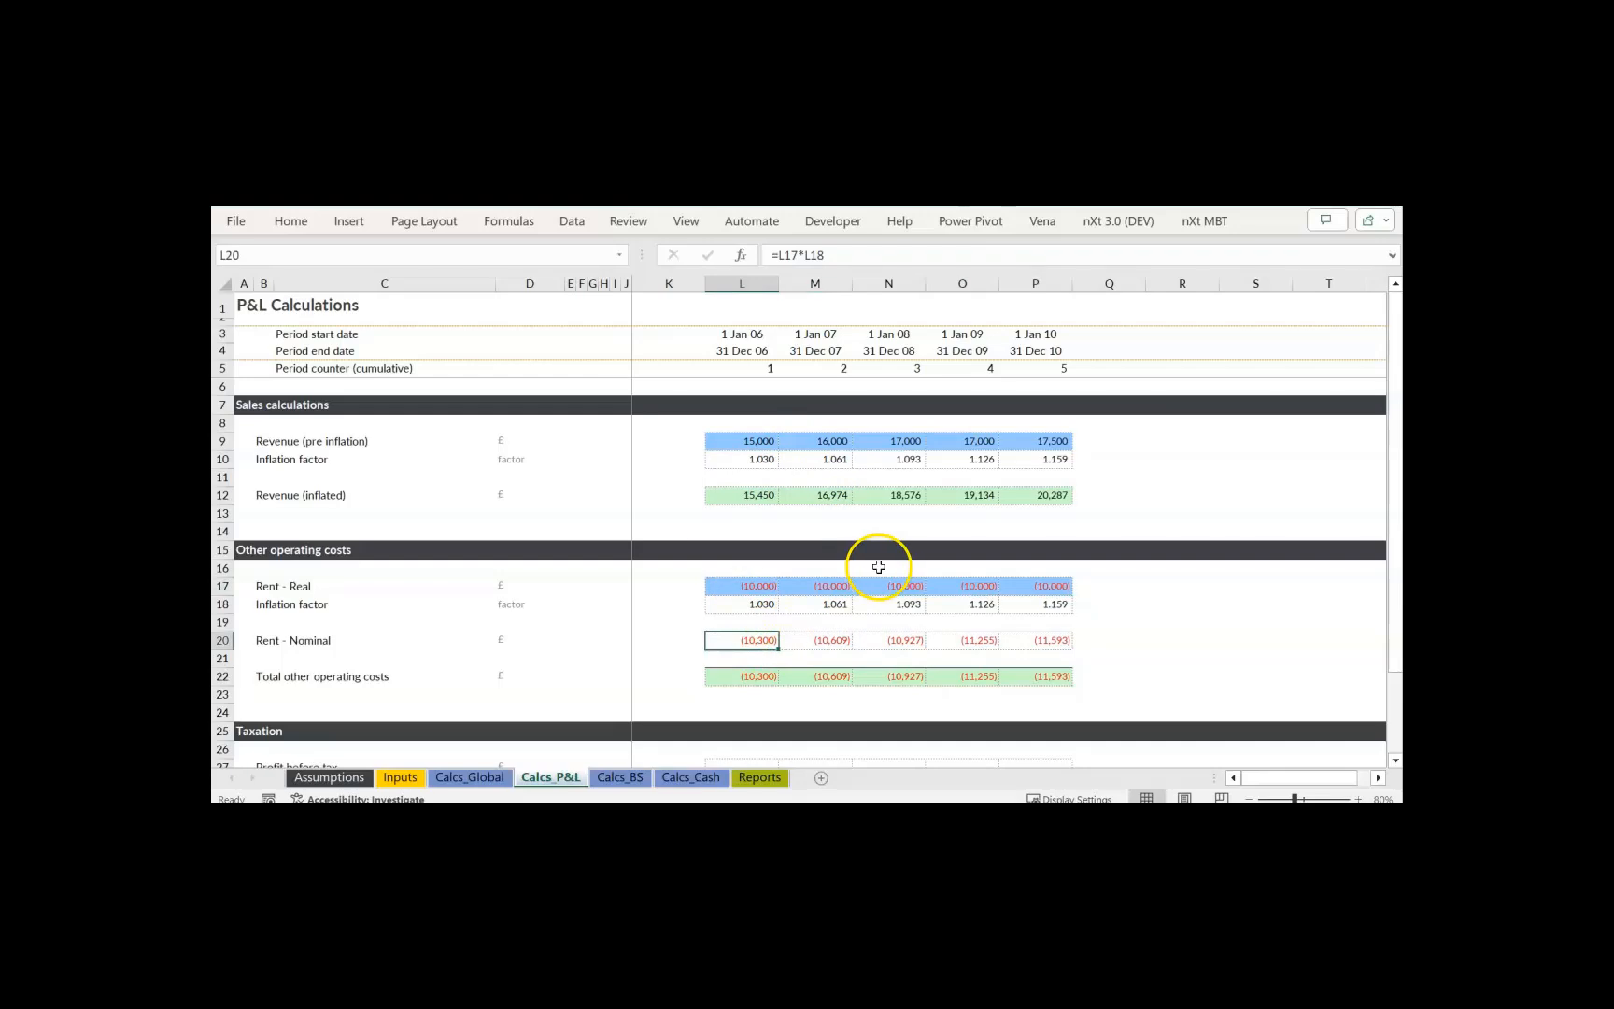
{"action": "key", "text": "F2"}
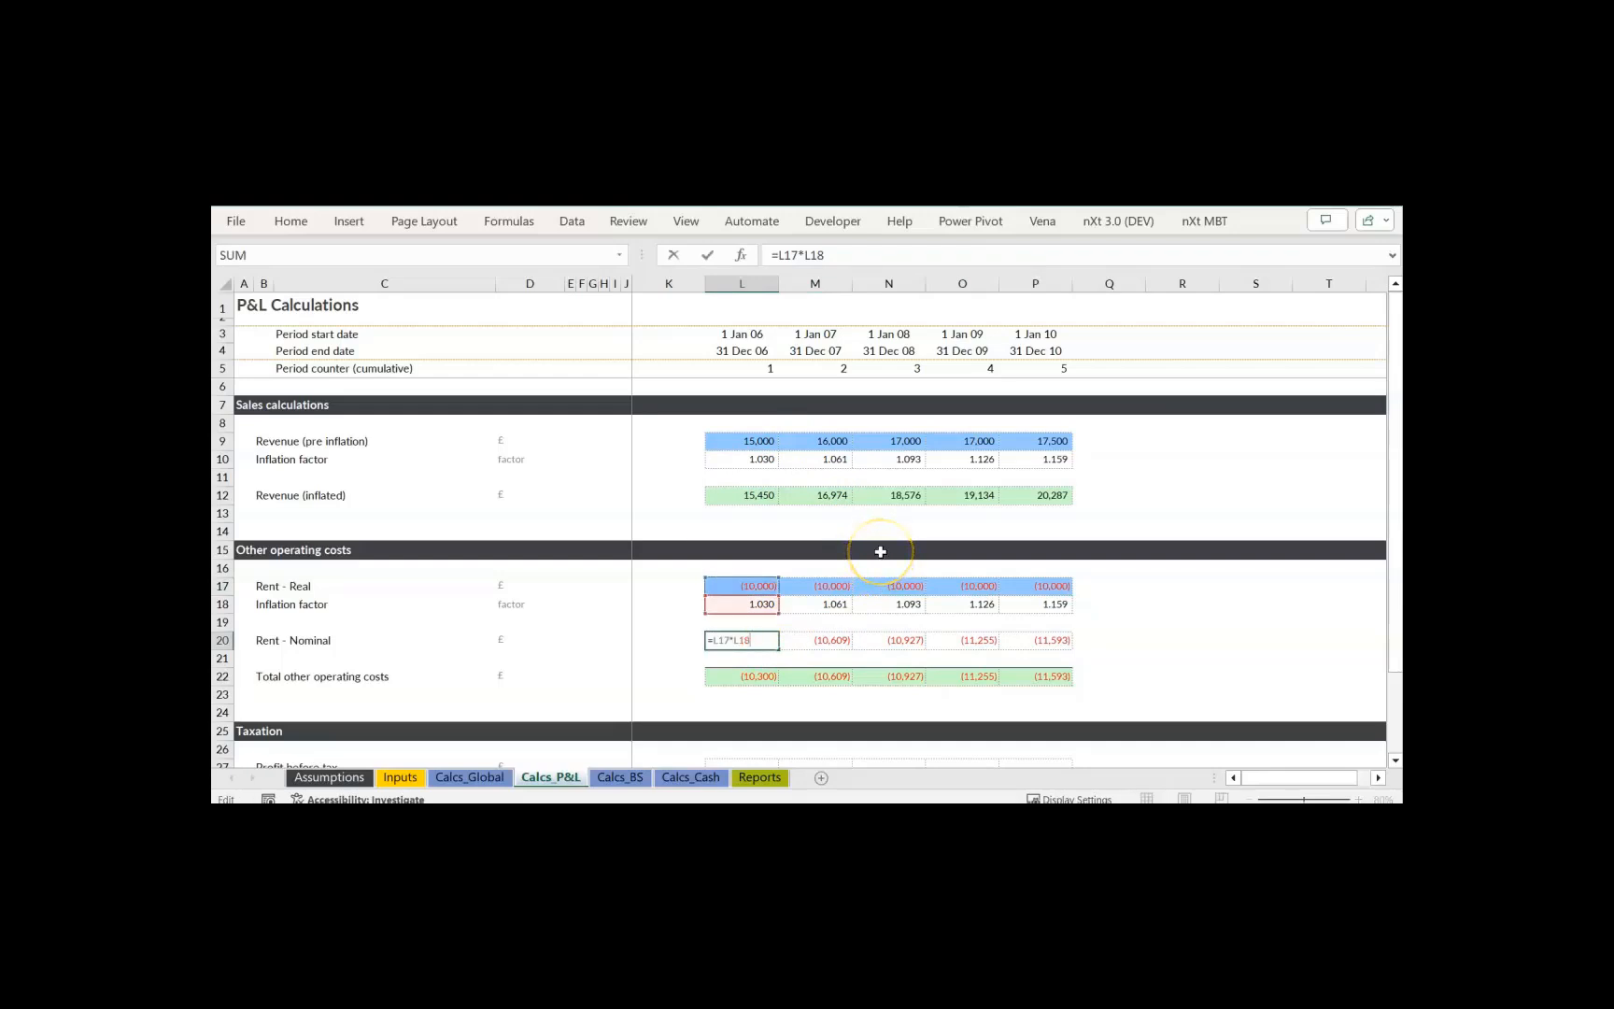
{"action": "key", "text": "Escape"}
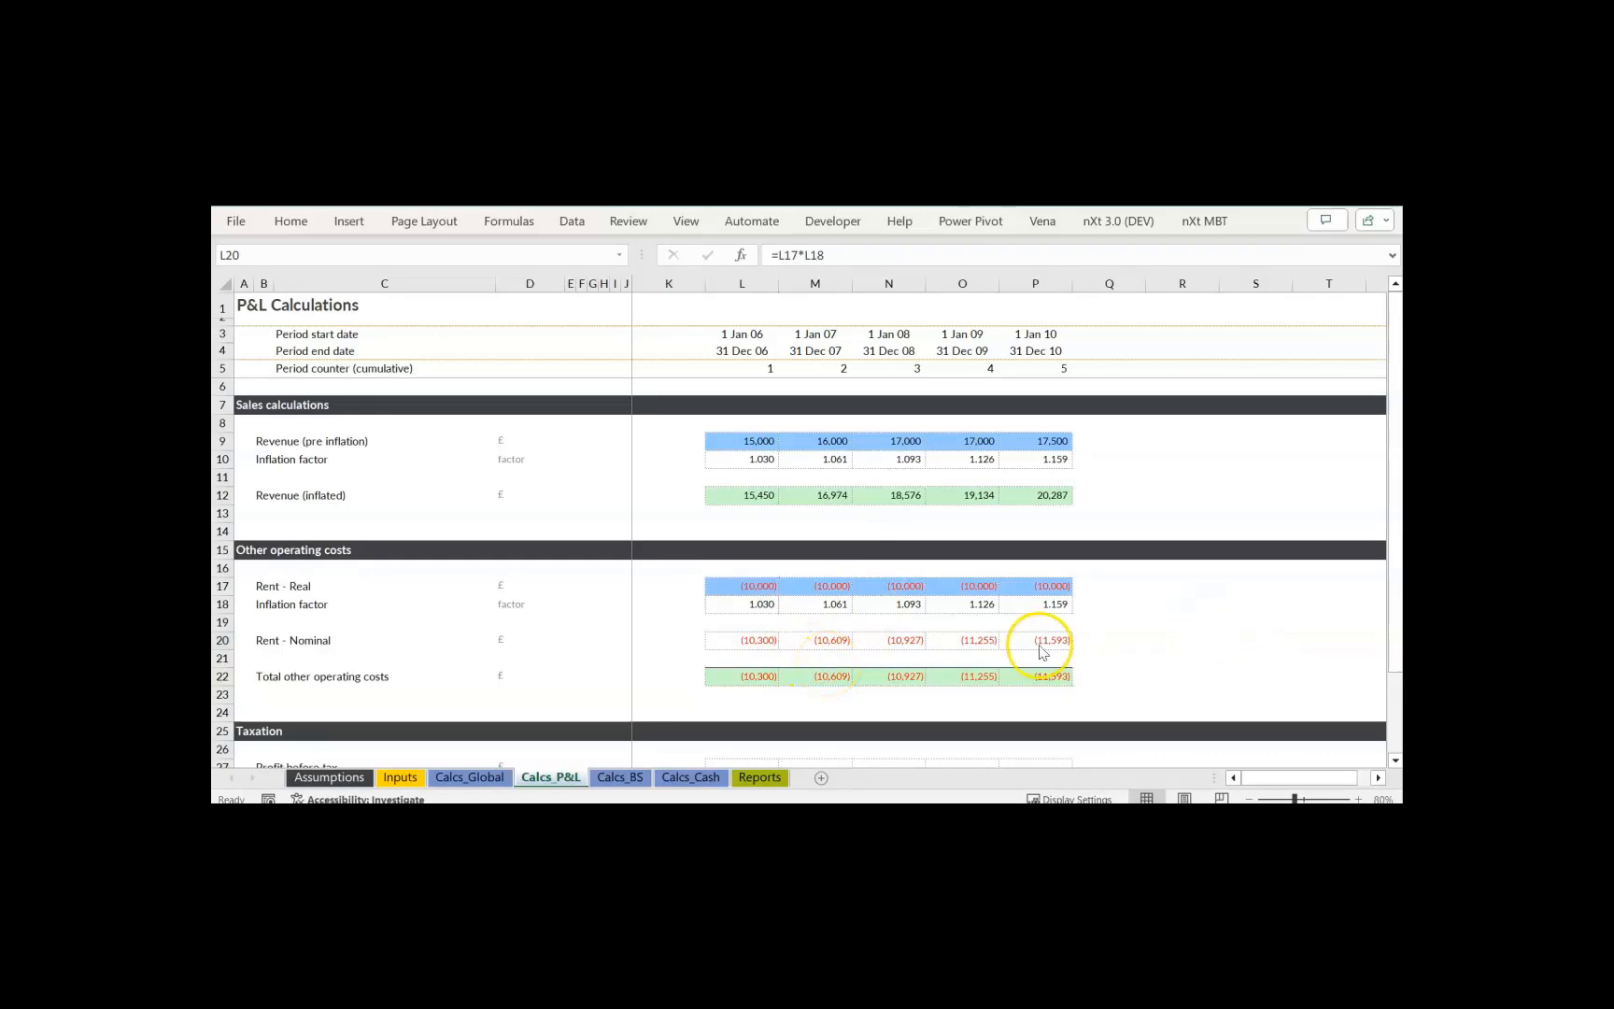
- Link the profit and loss account's 2006 other operating costs, Reports cell L13, to the total in Calcs_P&L cell L22
{"action": "left_click", "coordinate": [760, 778]}
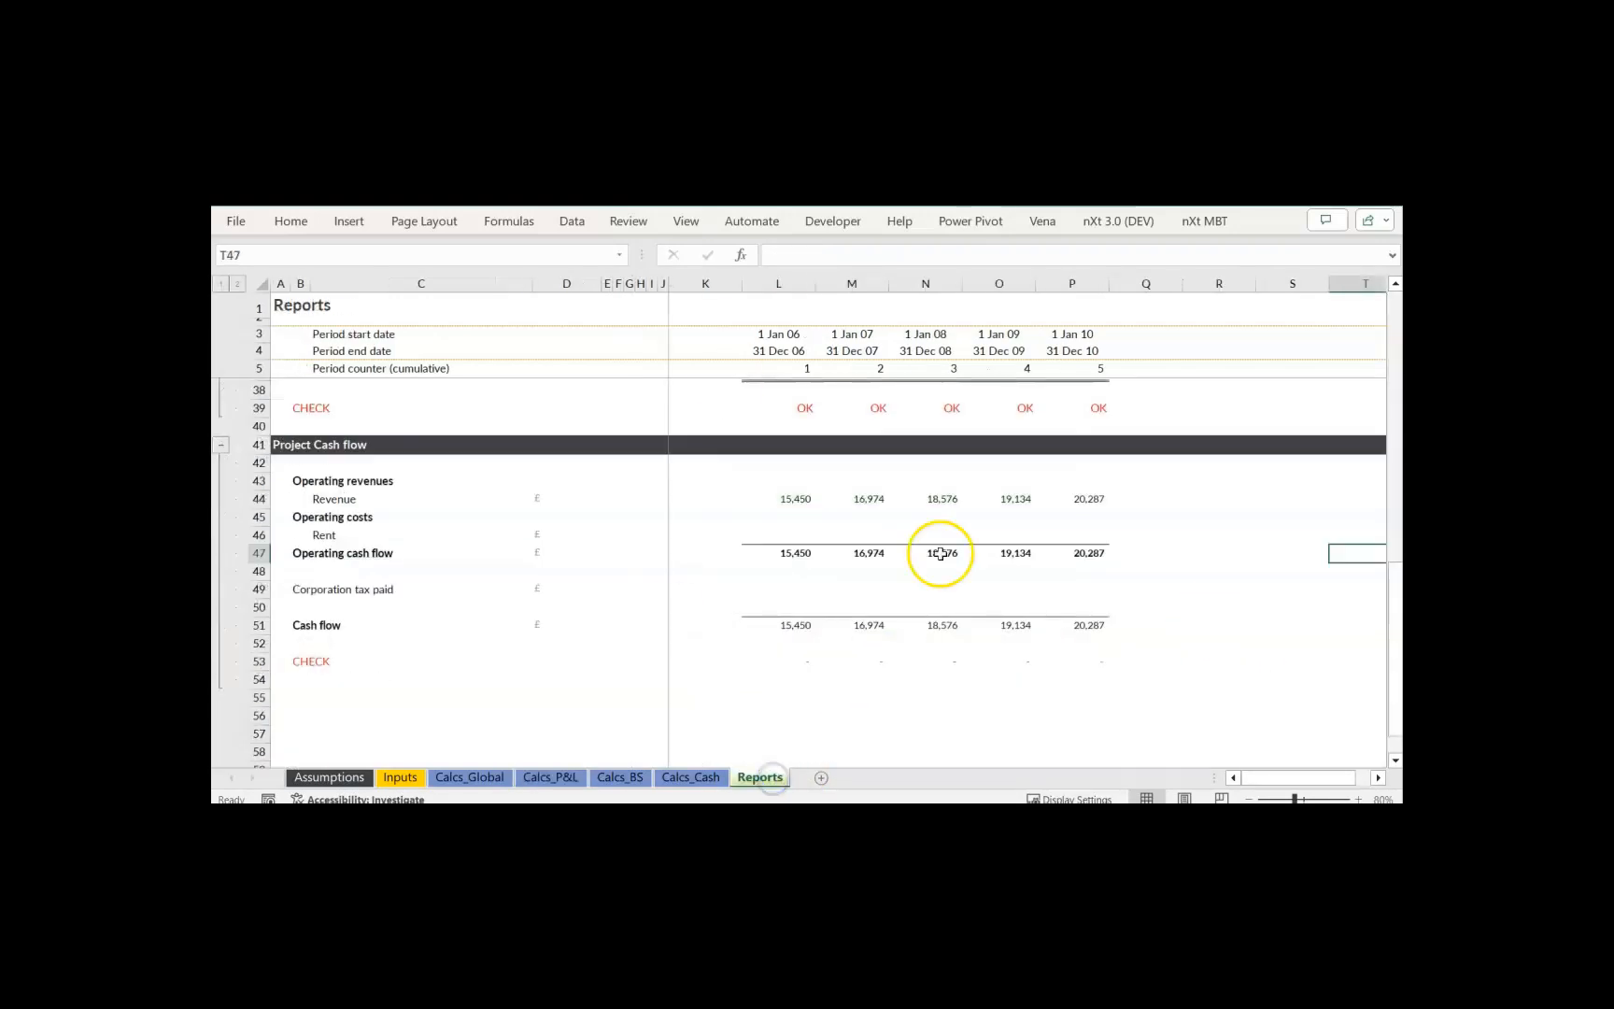
{"action": "left_click_drag", "start_coordinate": [1398, 586], "coordinate": [1371, 317]}
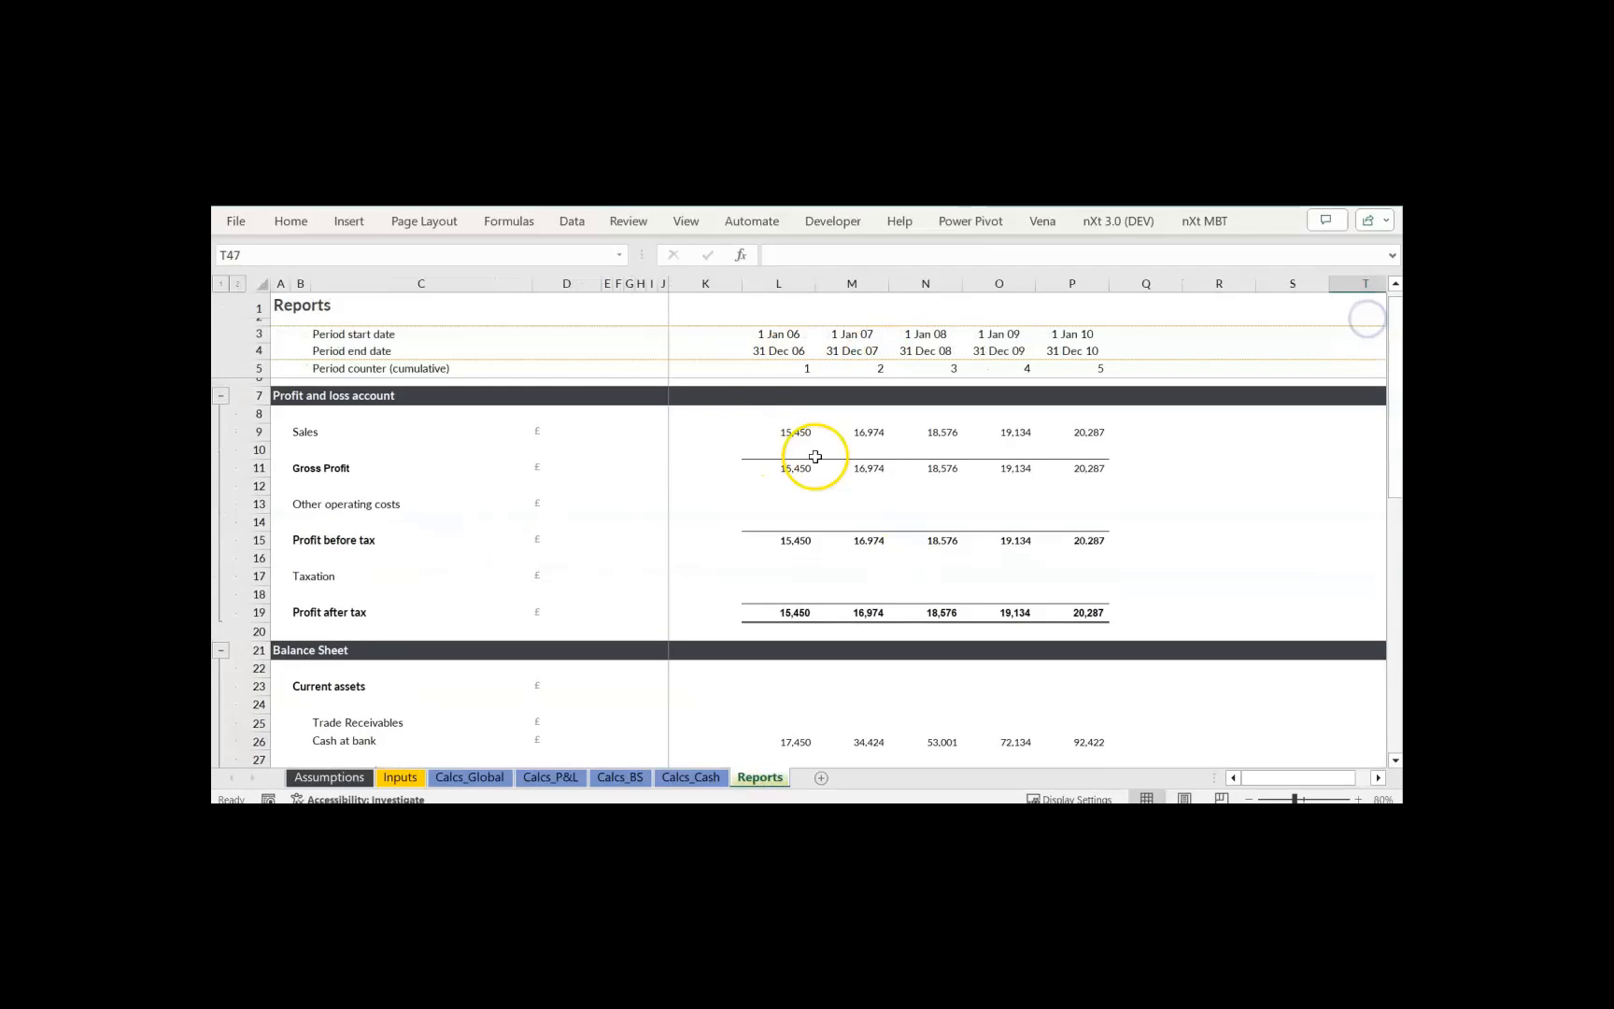
{"action": "left_click", "coordinate": [808, 504]}
{"action": "type", "text": "="}
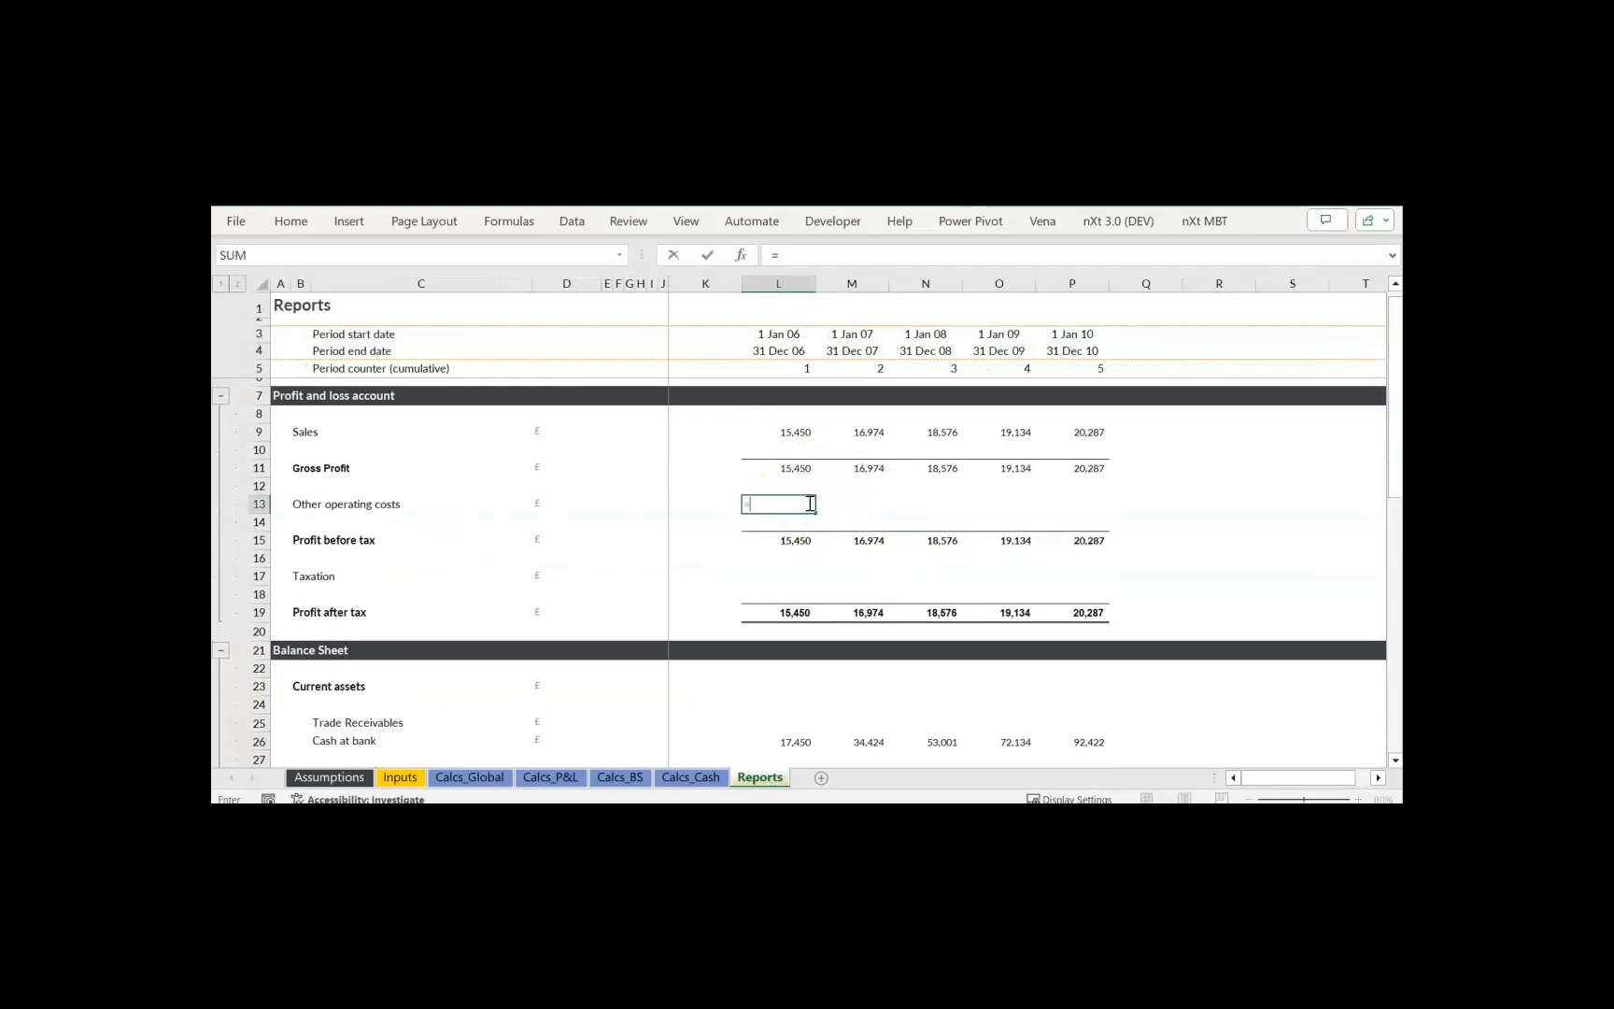
{"action": "left_click", "coordinate": [552, 777]}
{"action": "left_click", "coordinate": [763, 677]}
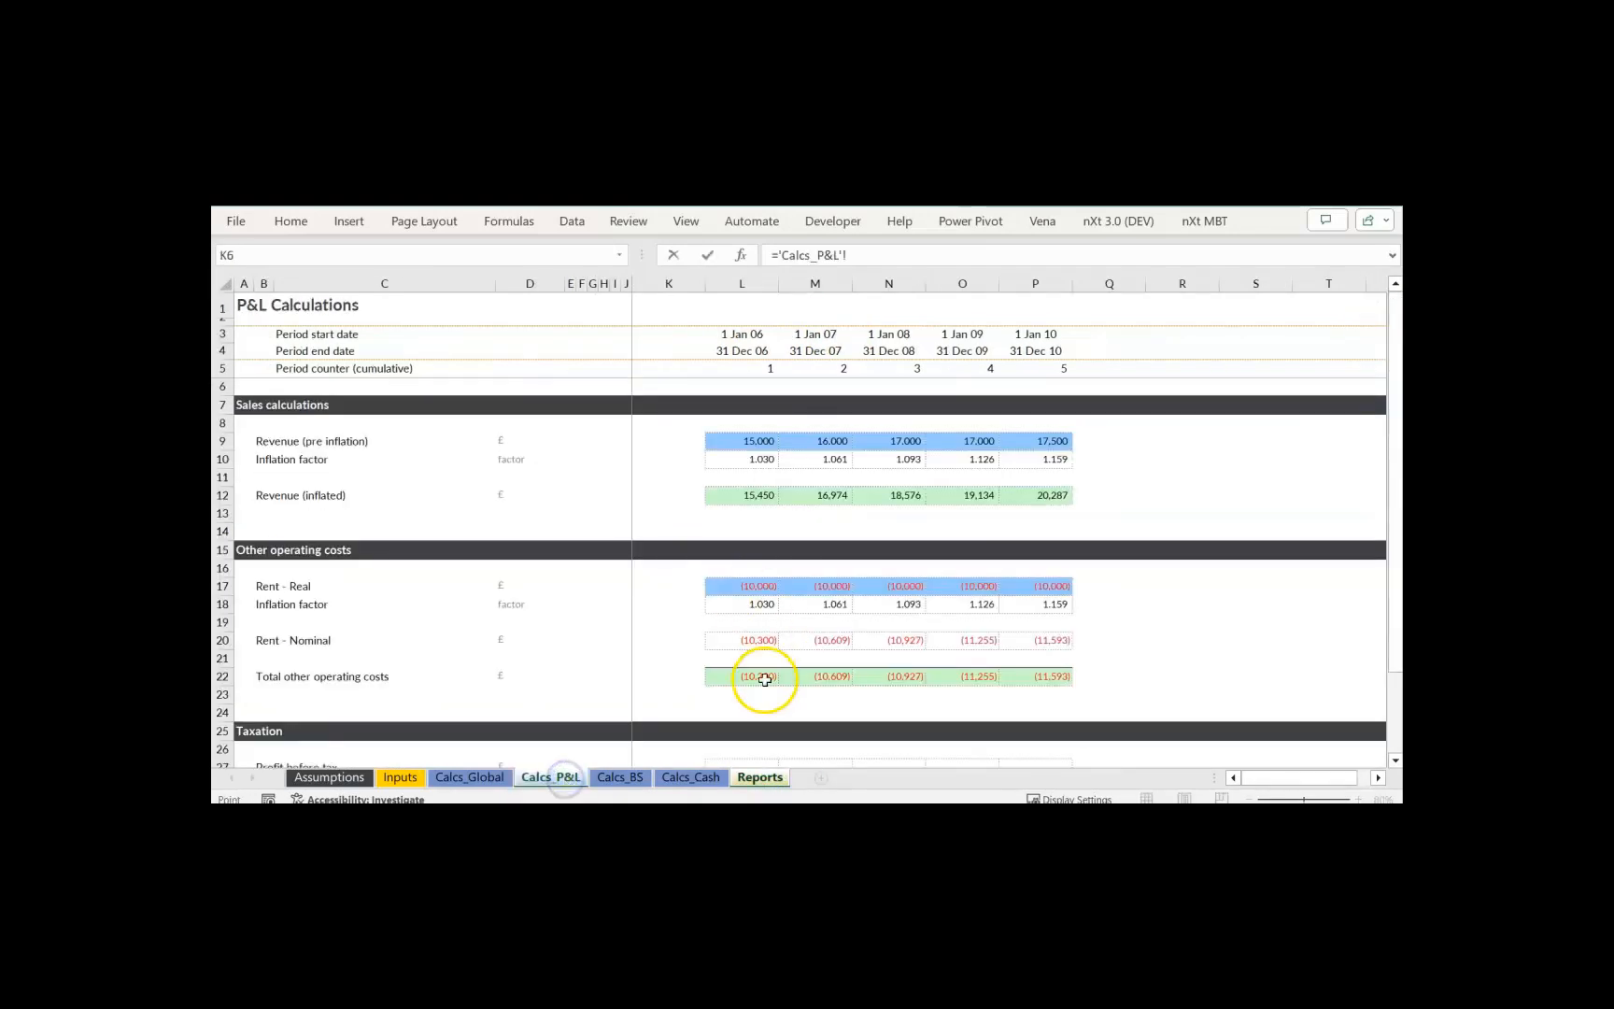
{"action": "key", "text": "ctrl+Return"}
- Fill the profit and loss account's other operating costs formula from L13 across to P13
{"action": "key", "text": "shift+Right"}
{"action": "key", "text": "shift+Right"}
{"action": "key", "text": "shift+Right"}
{"action": "key", "text": "shift+Right"}
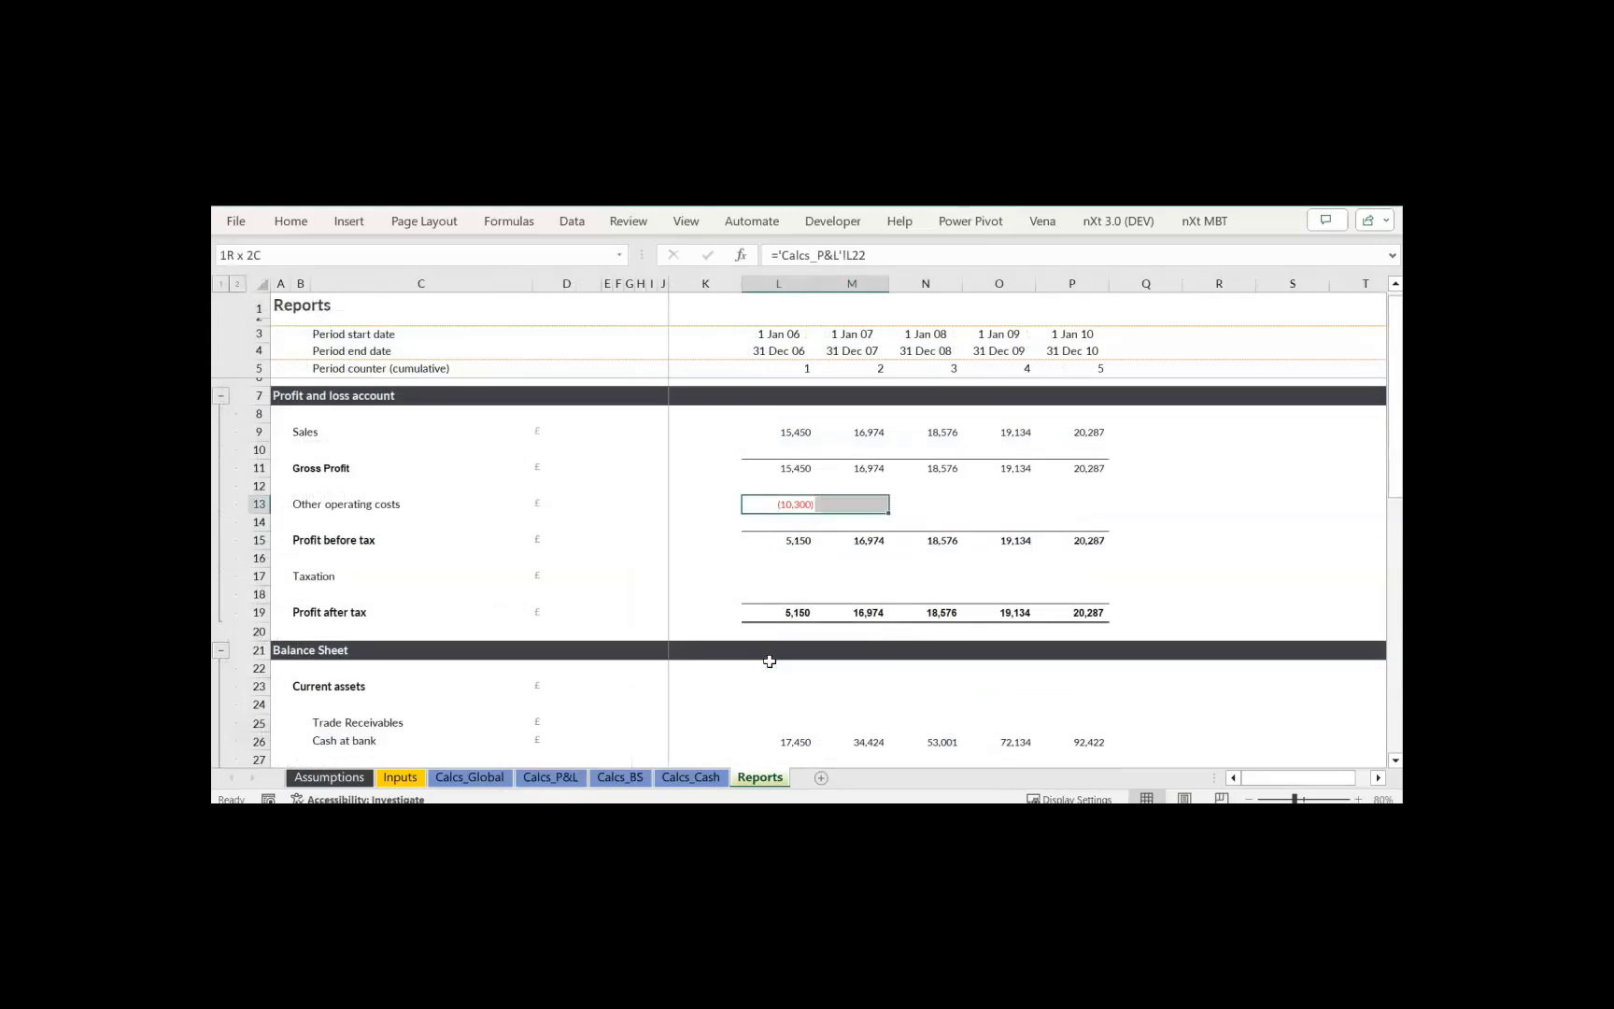
{"action": "key", "text": "ctrl+r"}
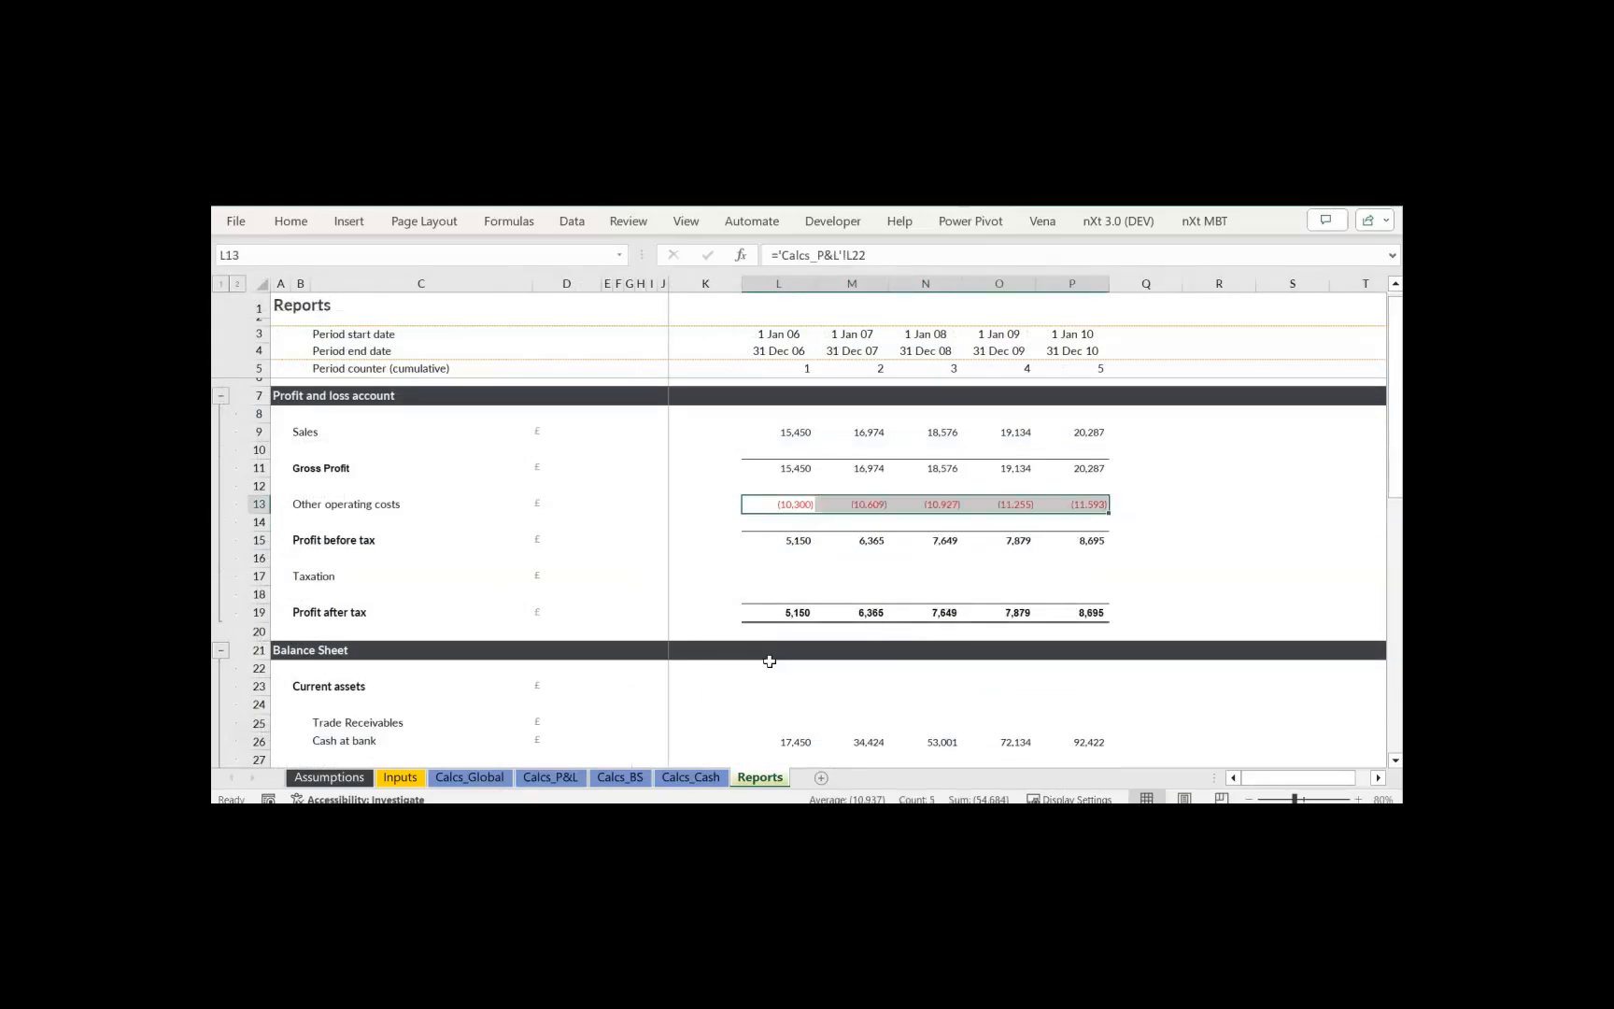
- Review the profit and loss account, then inspect the balance sheet check formula in Reports cell L39
{"action": "left_click", "coordinate": [324, 802]}
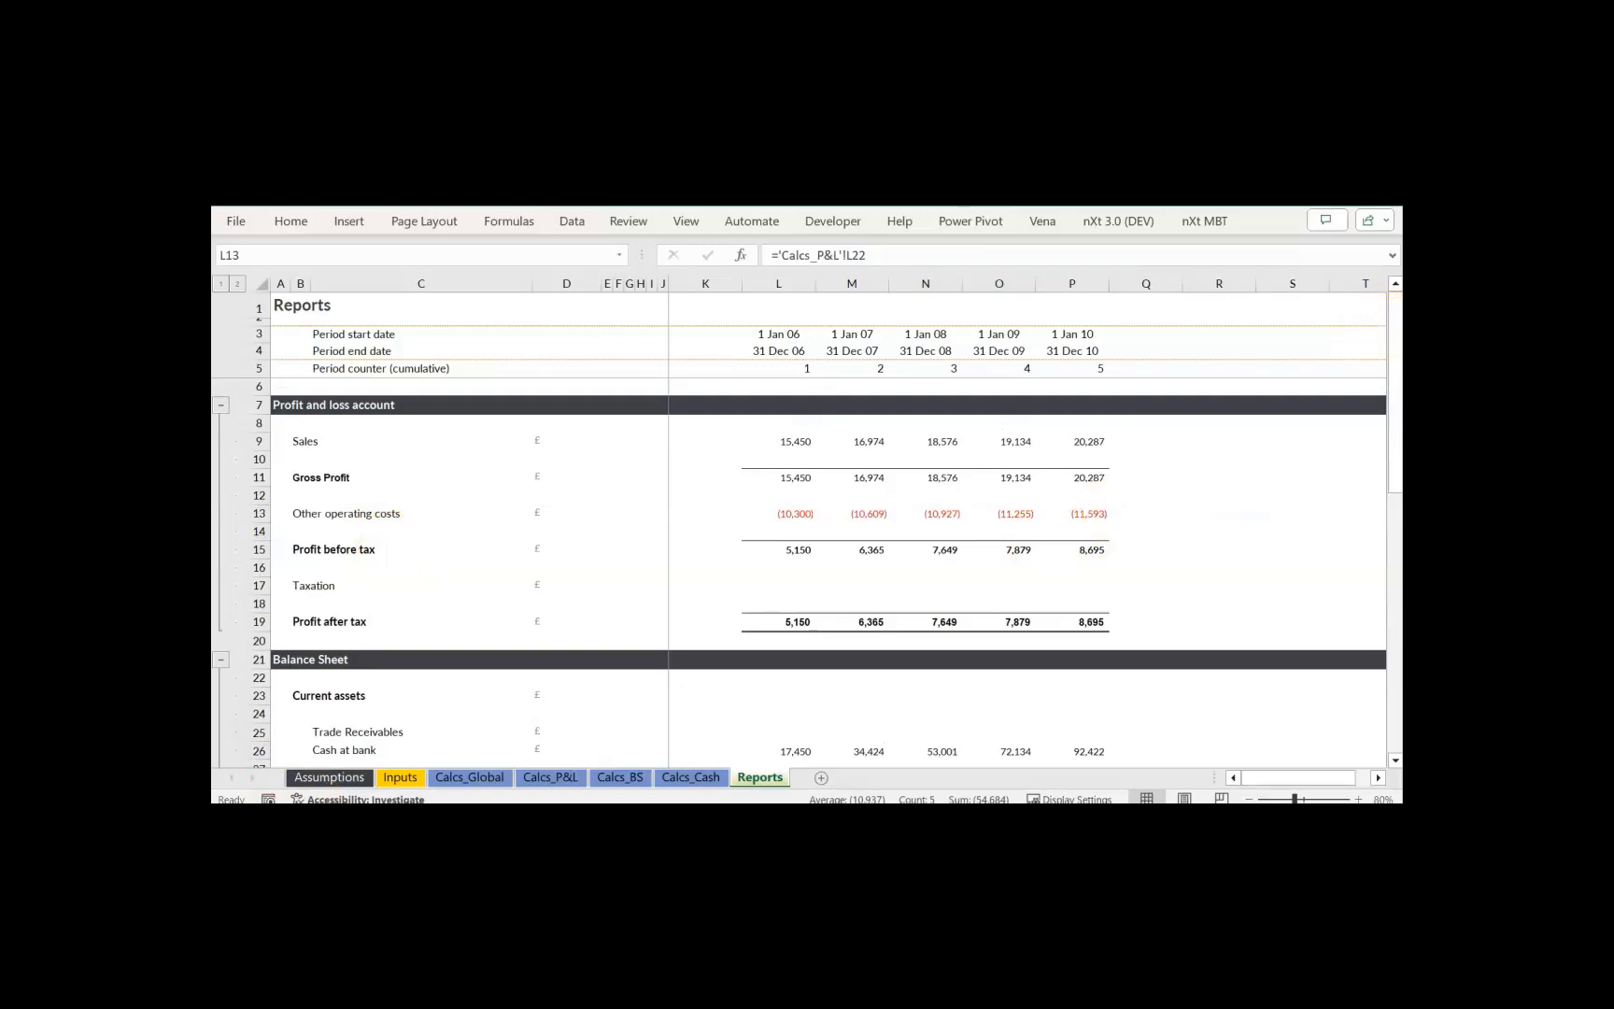
{"action": "left_click", "coordinate": [1398, 335]}
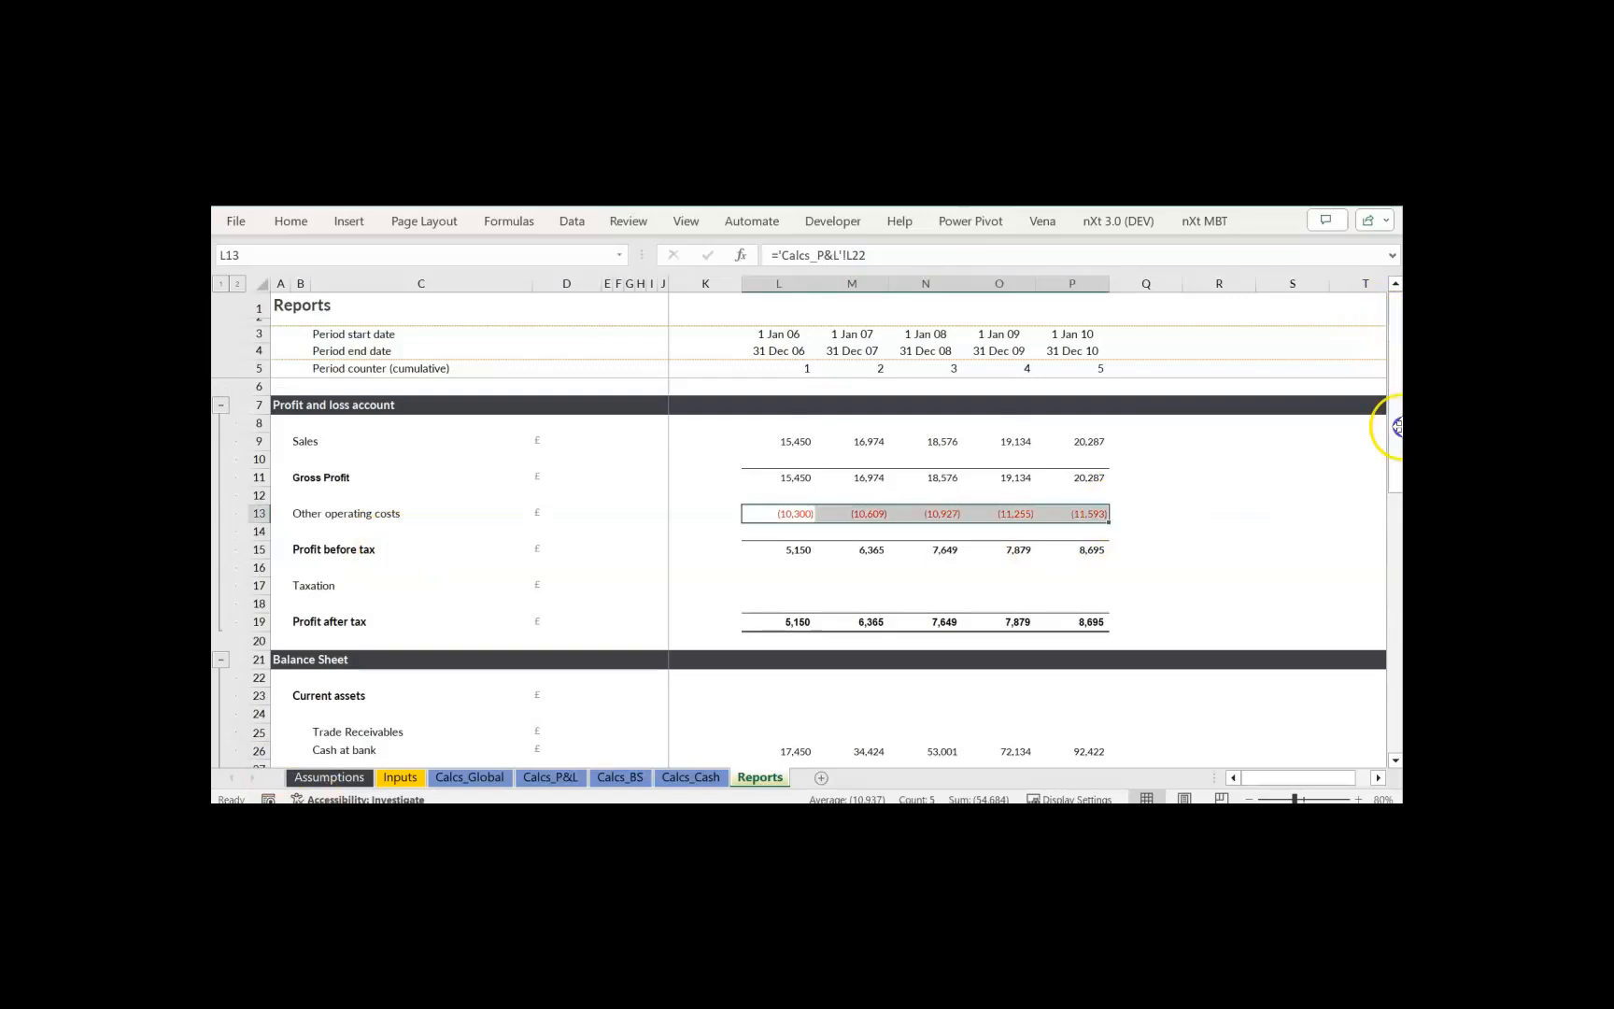
{"action": "left_click_drag", "start_coordinate": [1395, 423], "coordinate": [1396, 565]}
{"action": "left_click", "coordinate": [785, 703]}
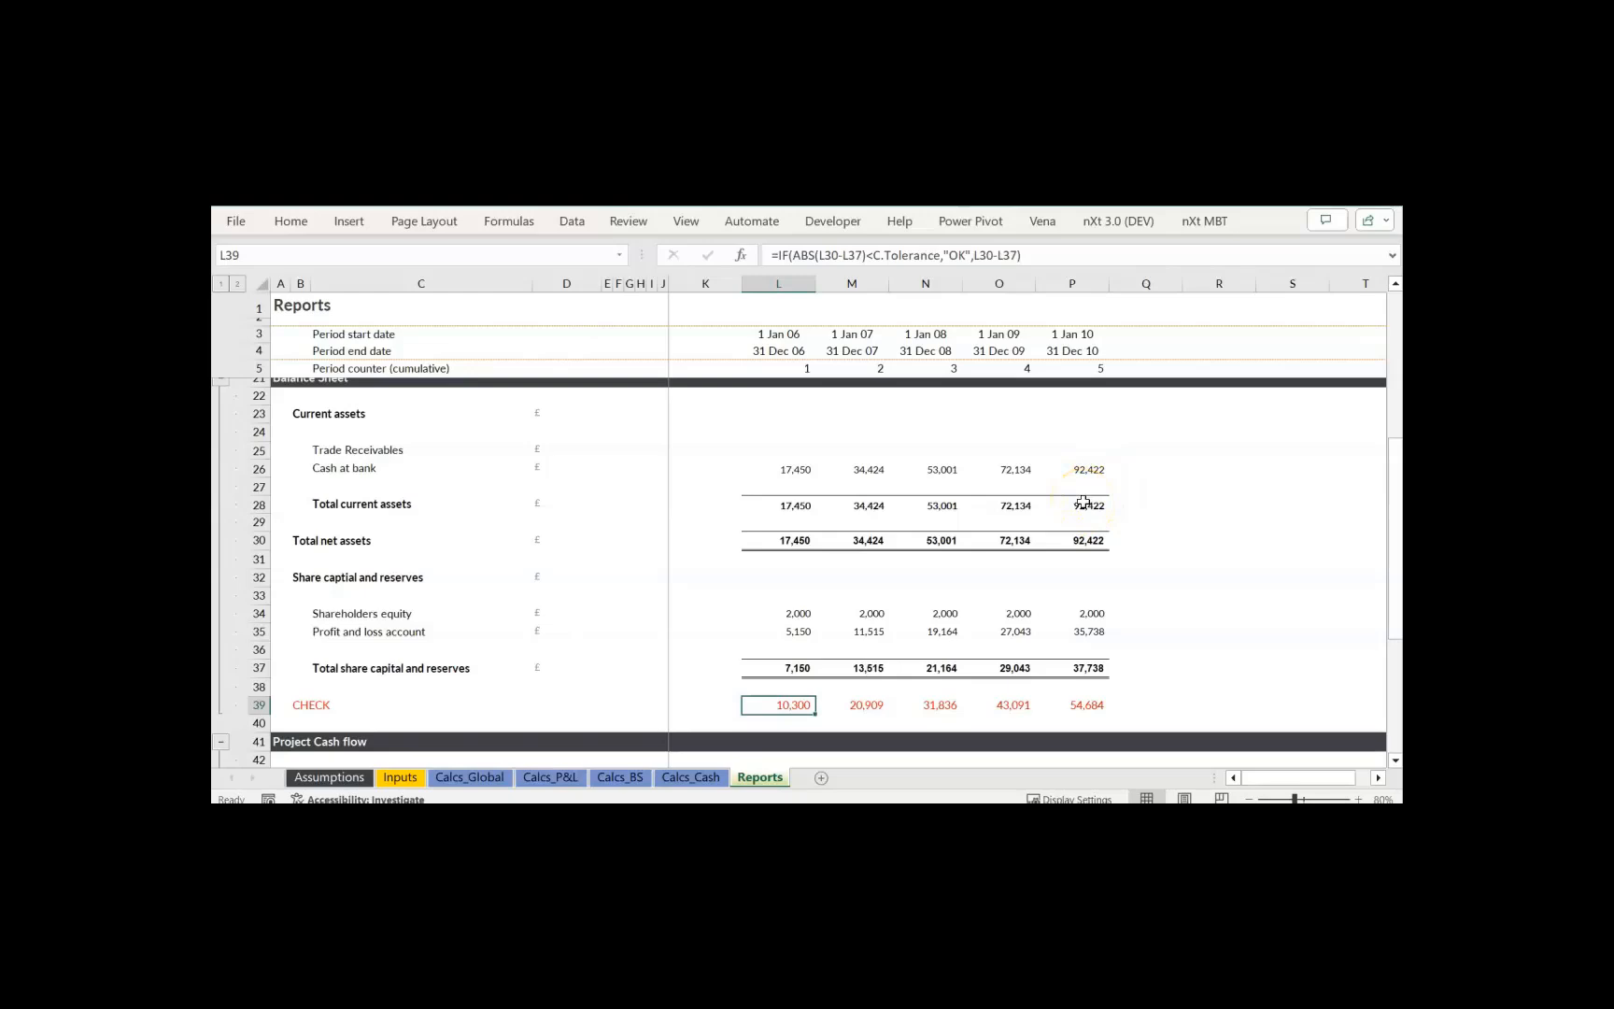
- Link the 2006 rent cash movement, Calcs_Cash cell L13, to total other operating costs in Calcs_P&L cell L22
{"action": "left_click", "coordinate": [692, 781]}
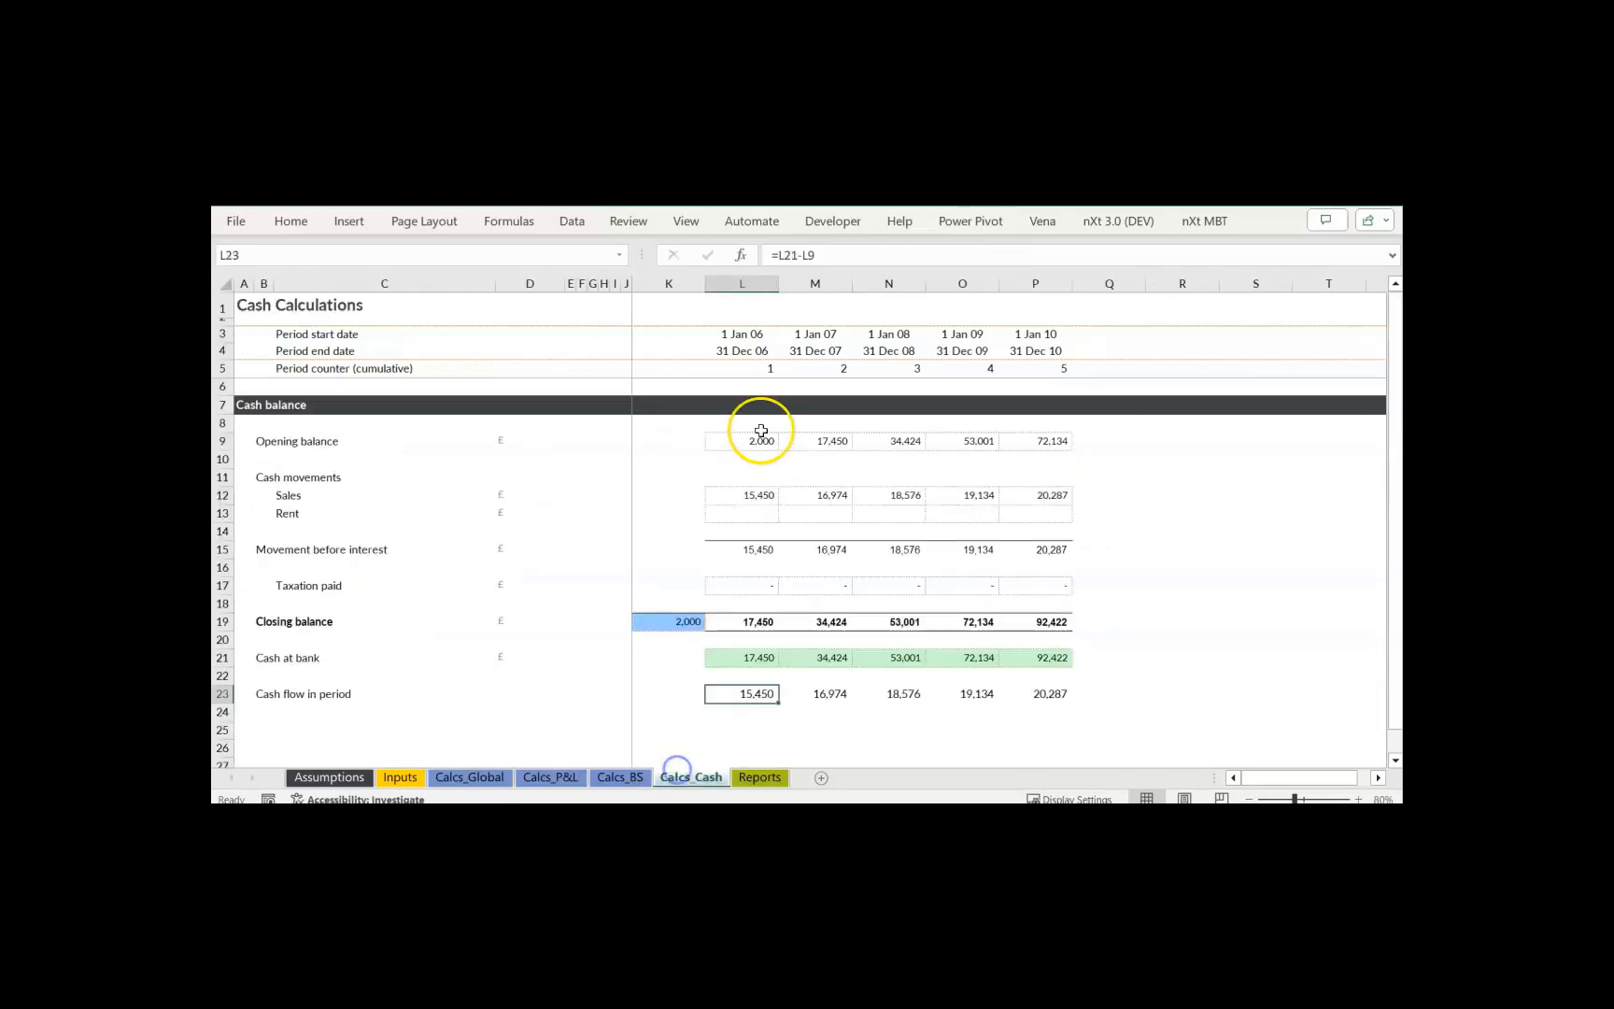
{"action": "left_click", "coordinate": [745, 517]}
{"action": "type", "text": "="}
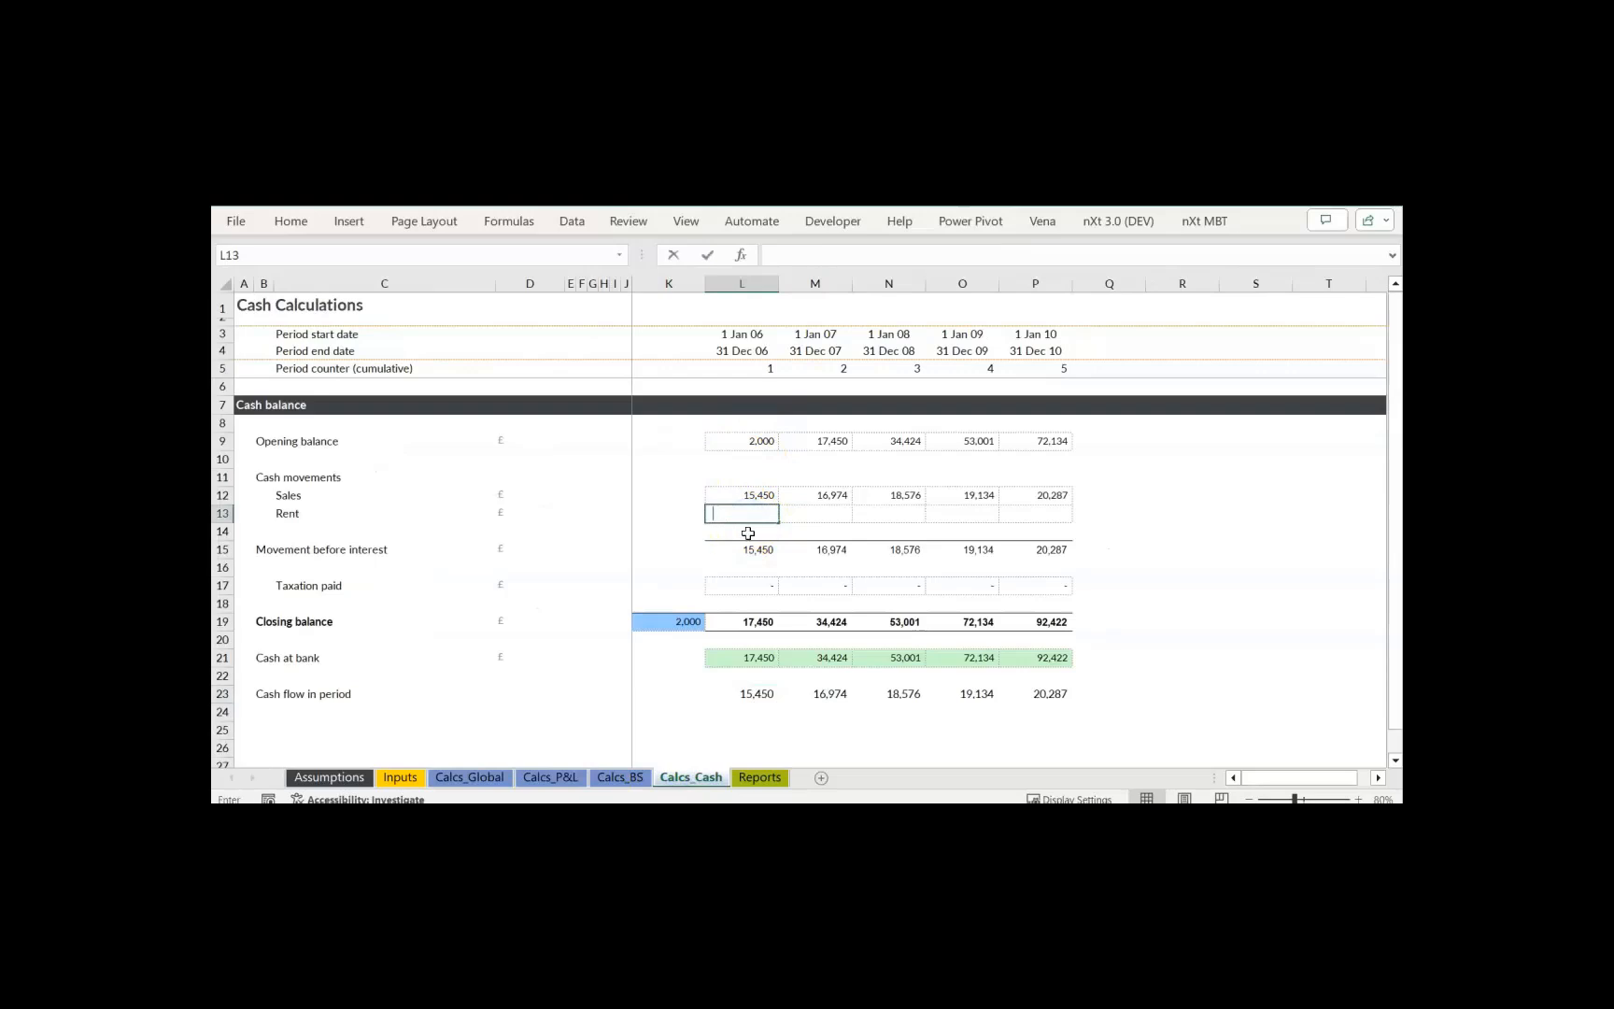
{"action": "left_click", "coordinate": [537, 778]}
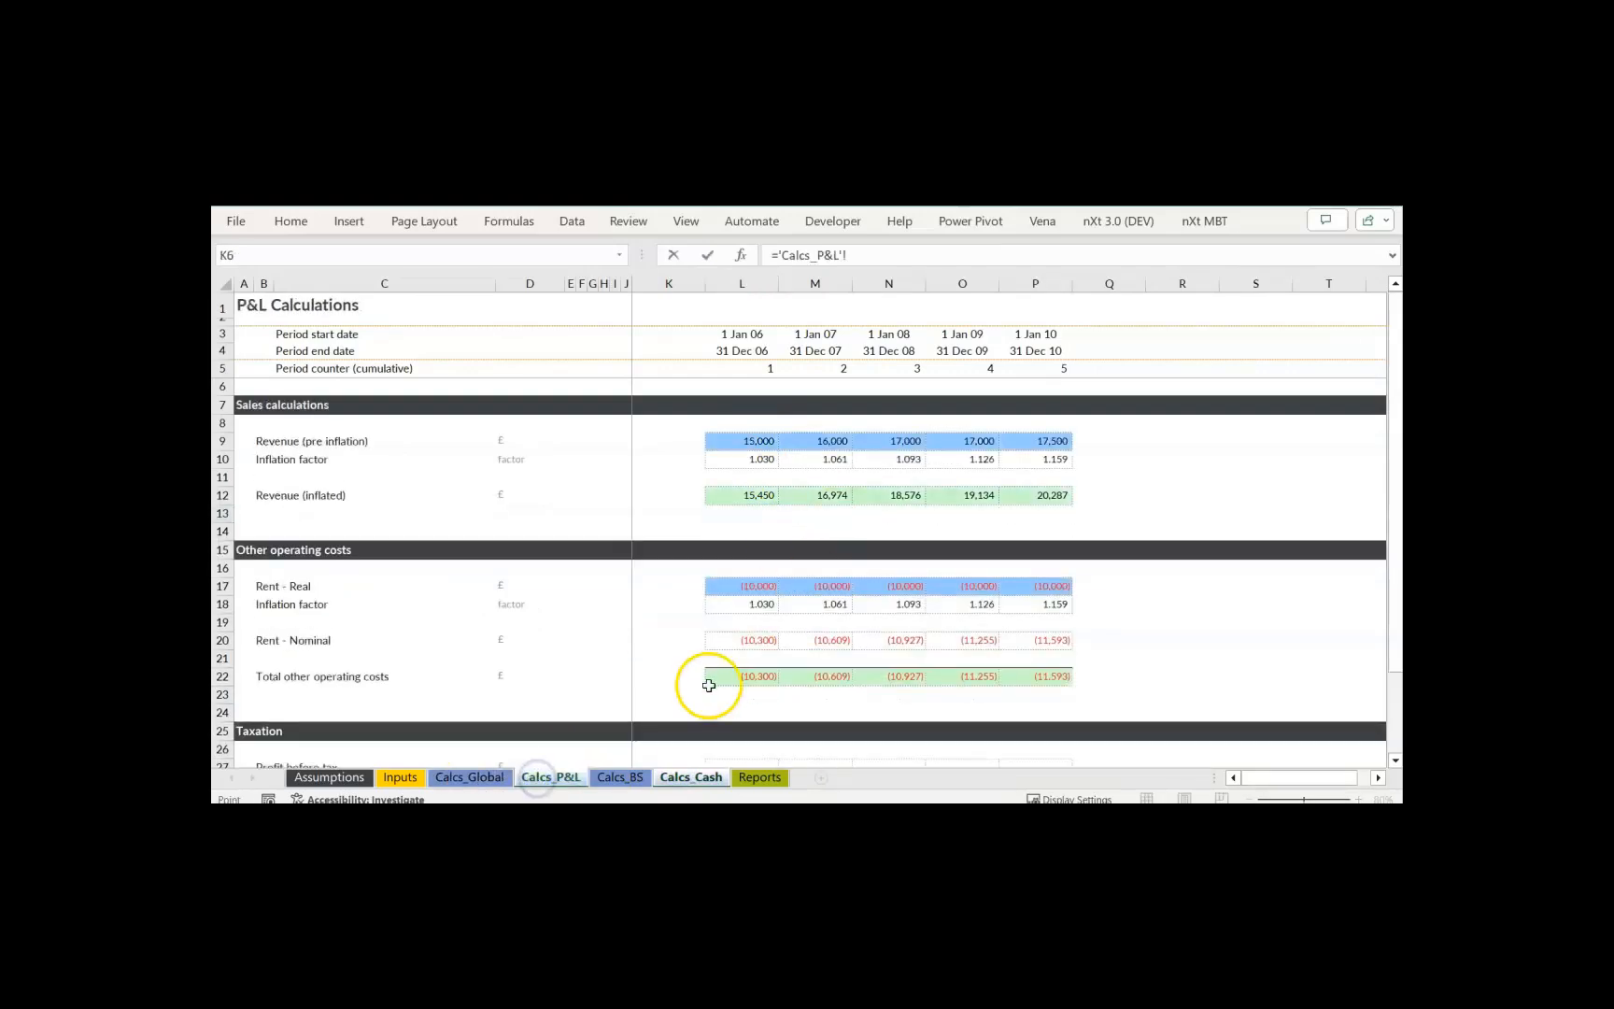
{"action": "left_click", "coordinate": [758, 675]}
{"action": "key", "text": "ctrl+Return"}
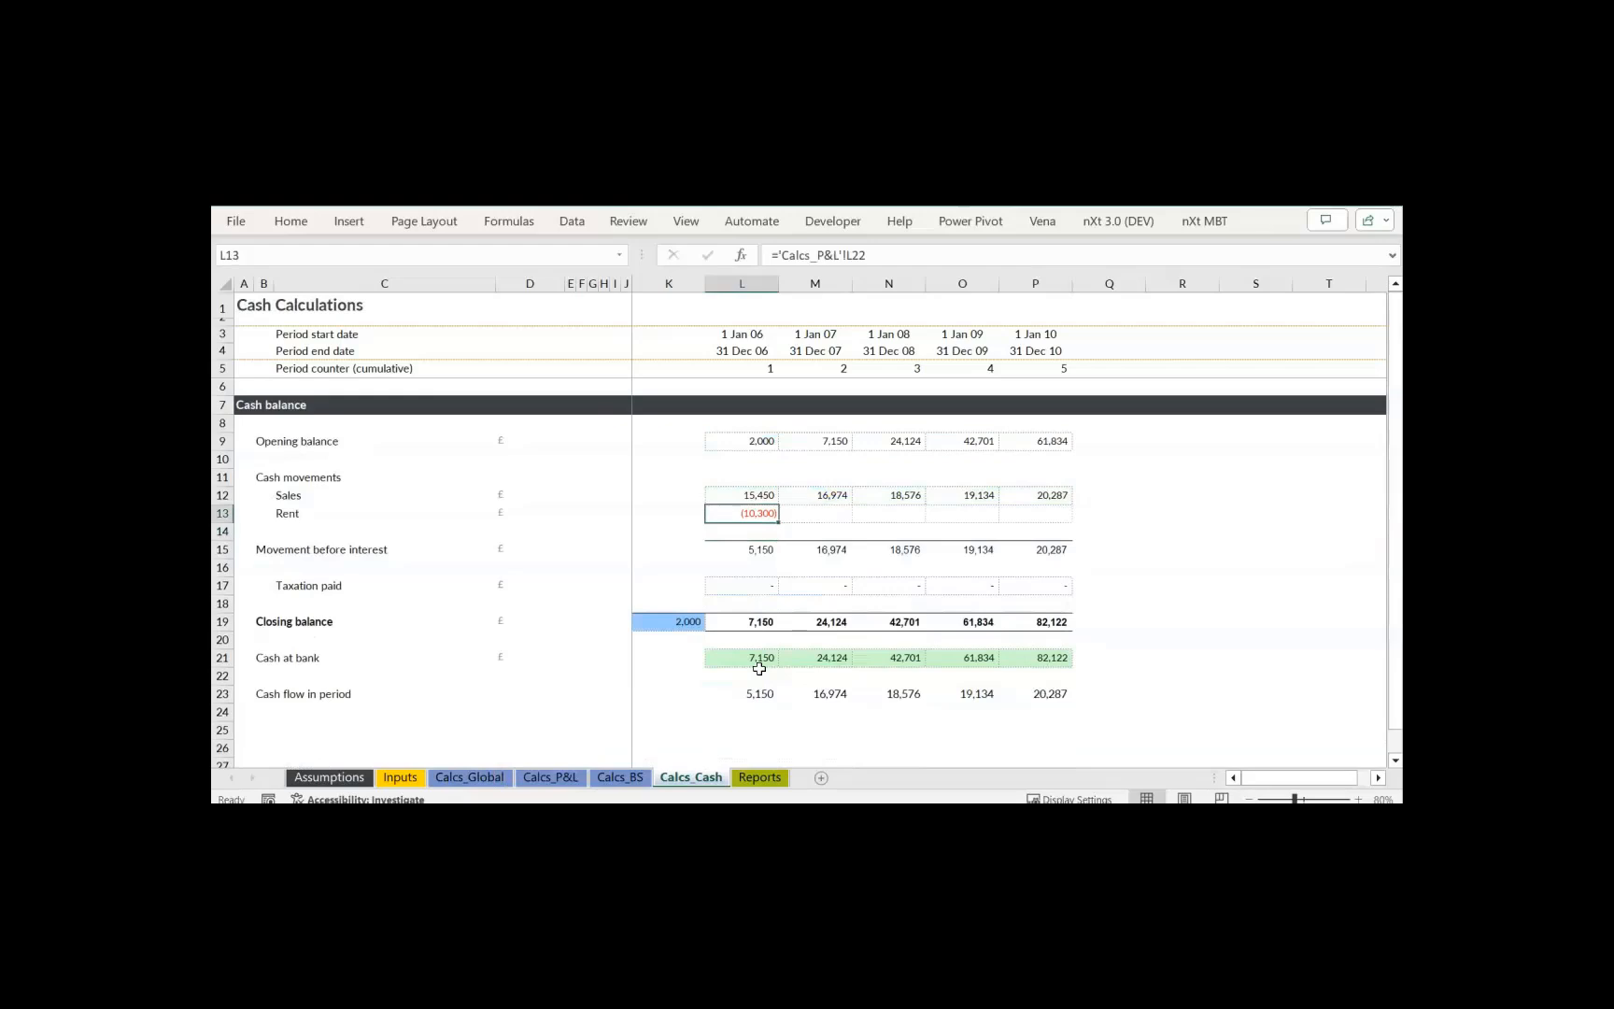
- Fill the rent formula on Calcs_Cash from L13 across to P13
{"action": "key", "text": "shift+Right"}
{"action": "key", "text": "shift+Right"}
{"action": "key", "text": "shift+Right"}
{"action": "key", "text": "shift+Right"}
{"action": "key", "text": "ctrl+r"}
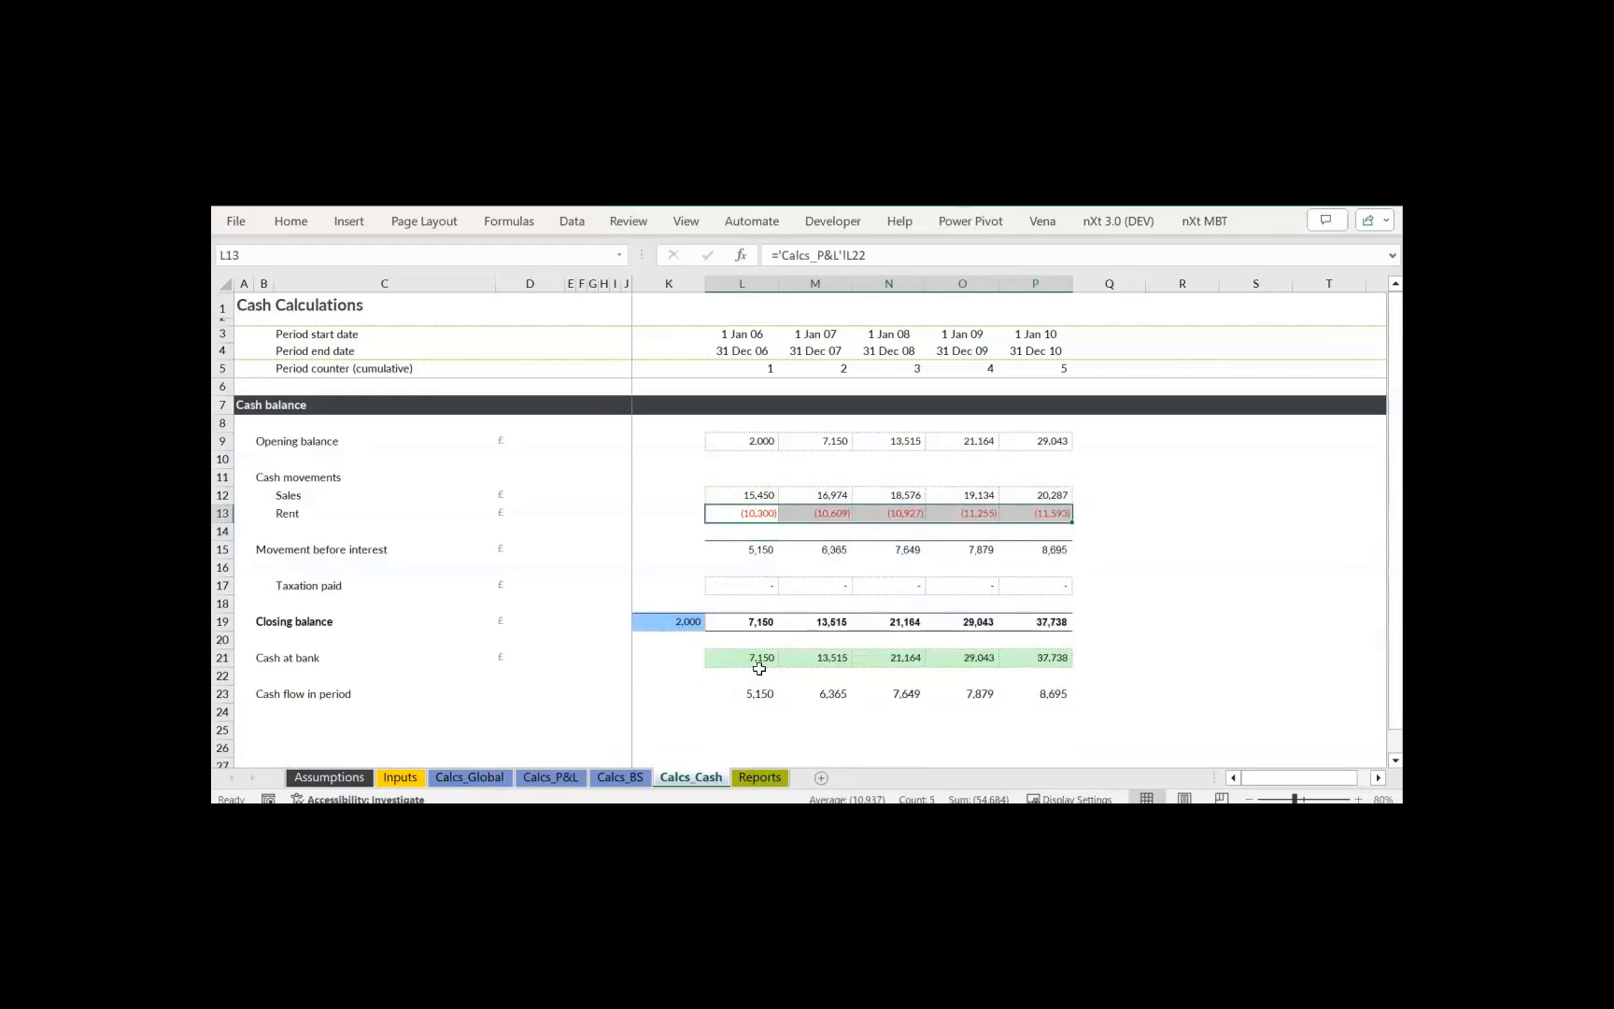
- Link the project cash flow's 2006 rent, Reports cell L46, to total other operating costs in Calcs_P&L cell L22
{"action": "left_click", "coordinate": [759, 777]}
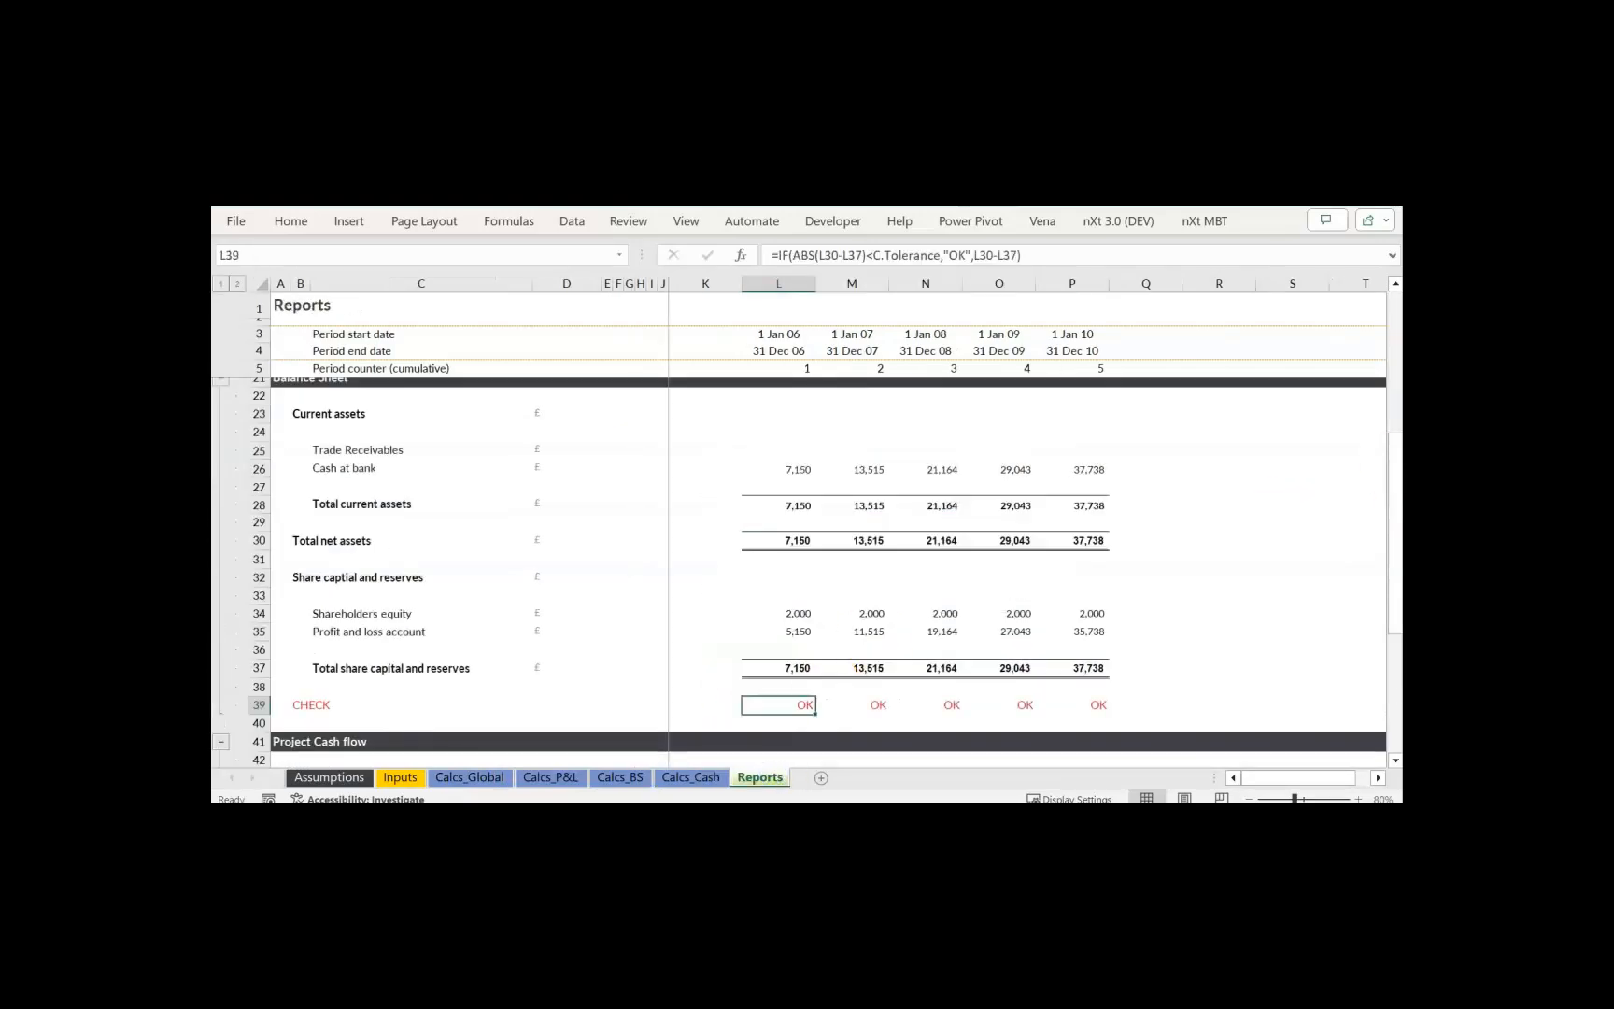
{"action": "left_click_drag", "start_coordinate": [1395, 472], "coordinate": [1396, 556]}
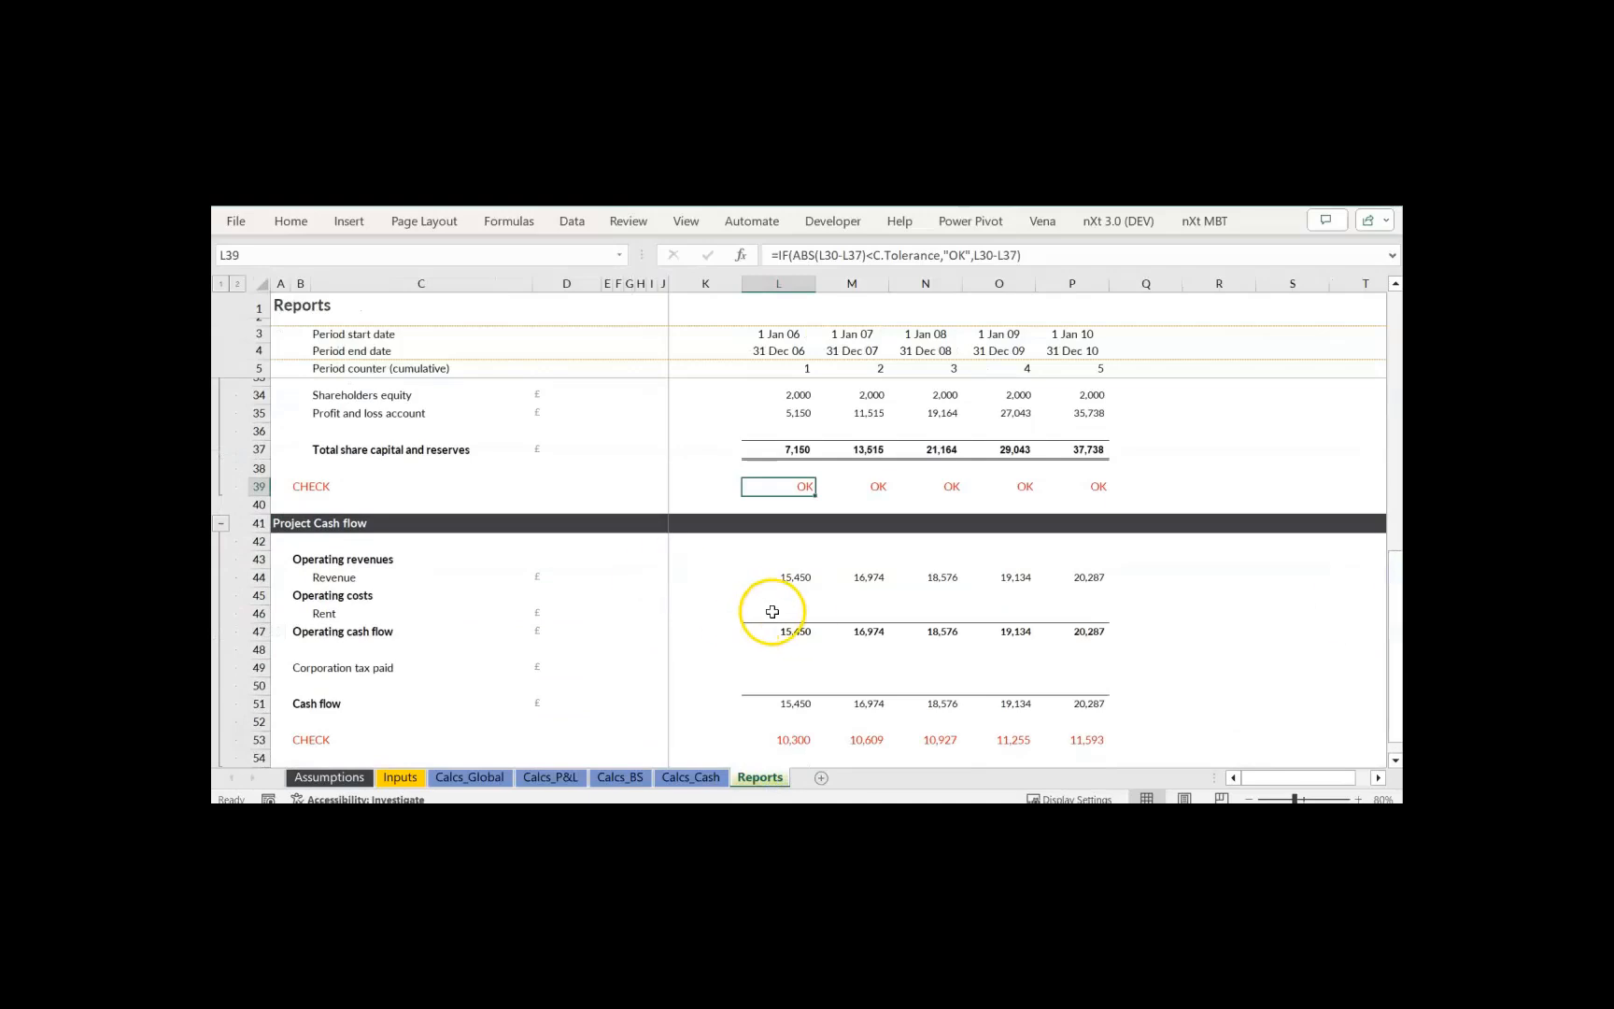
{"action": "left_click", "coordinate": [782, 610]}
{"action": "type", "text": "="}
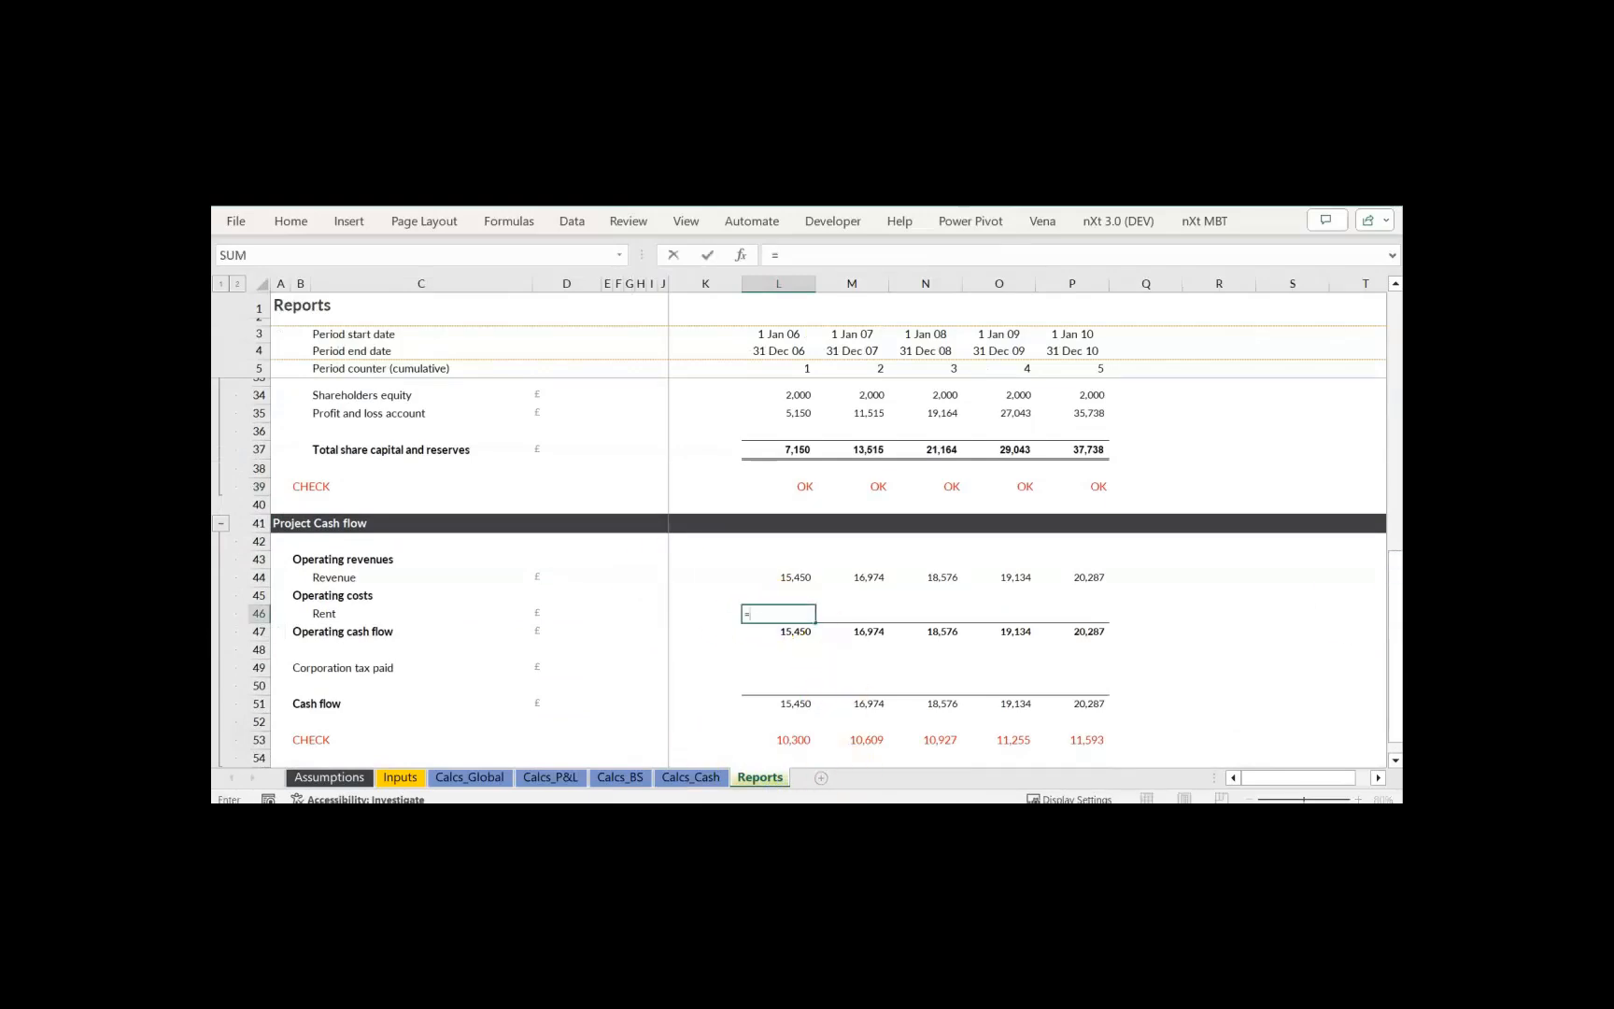
{"action": "left_click", "coordinate": [560, 776]}
{"action": "left_click", "coordinate": [757, 676]}
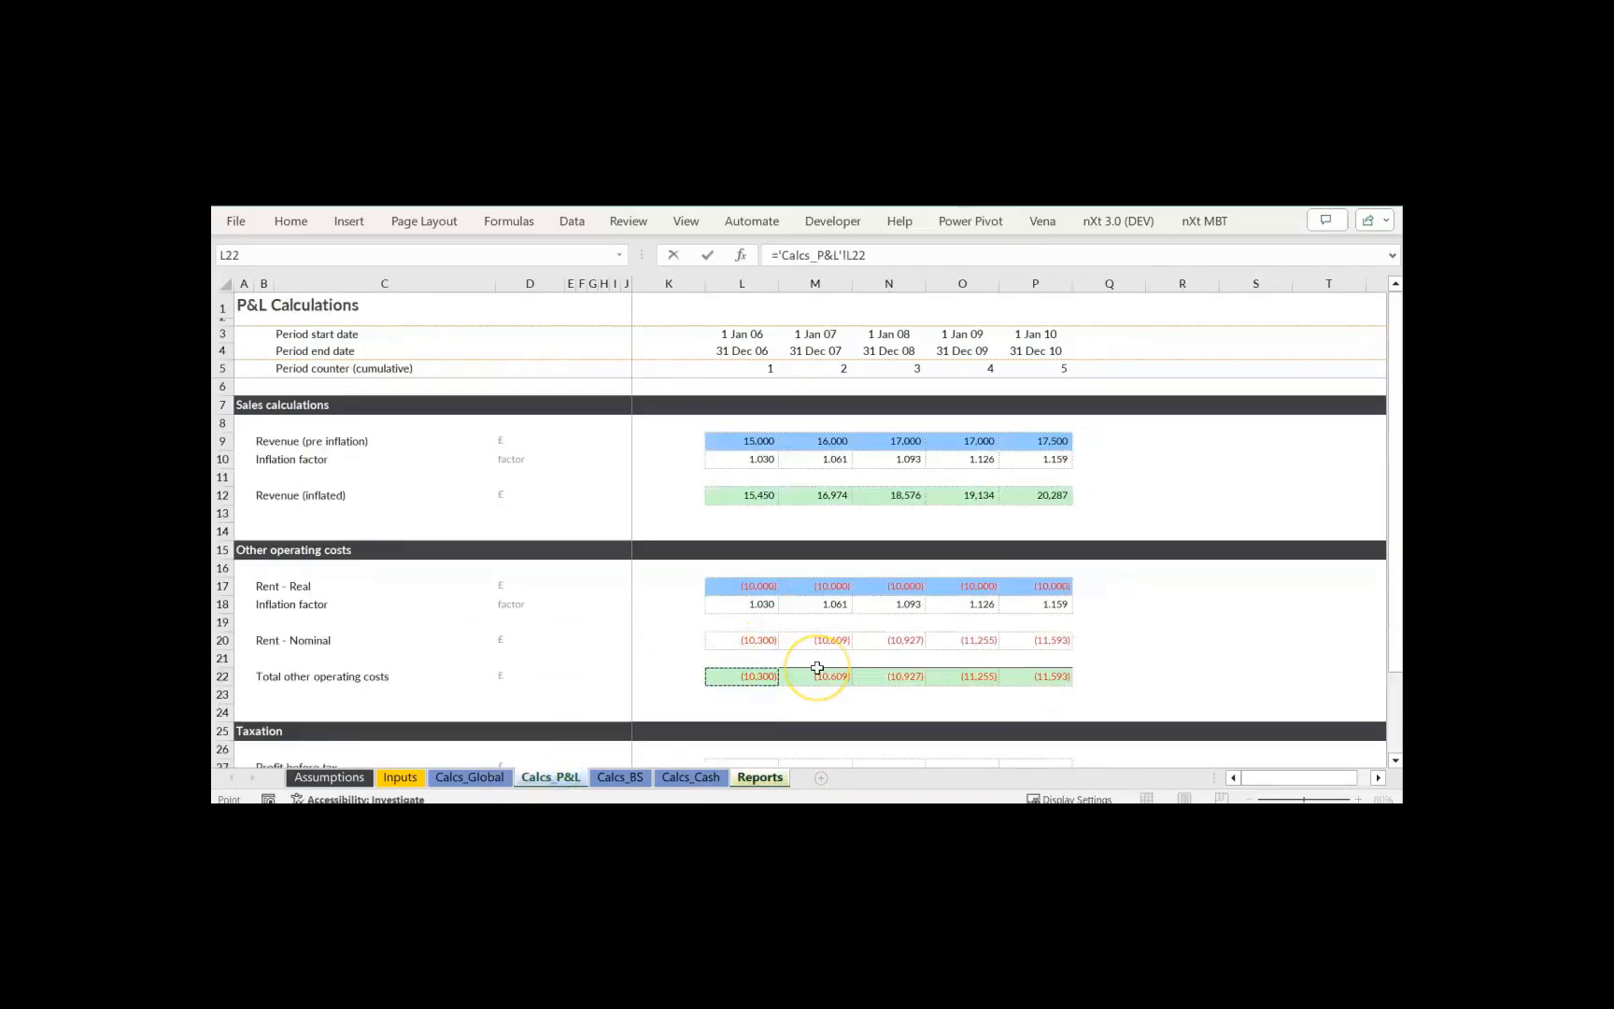
{"action": "key", "text": "Return"}
- Fill the project cash flow's rent formula from L46 across to P46 and review the cash flow check row
{"action": "key", "text": "Up"}
{"action": "key", "text": "shift+Right"}
{"action": "key", "text": "shift+Right"}
{"action": "key", "text": "shift+Right"}
{"action": "key", "text": "shift+Right"}
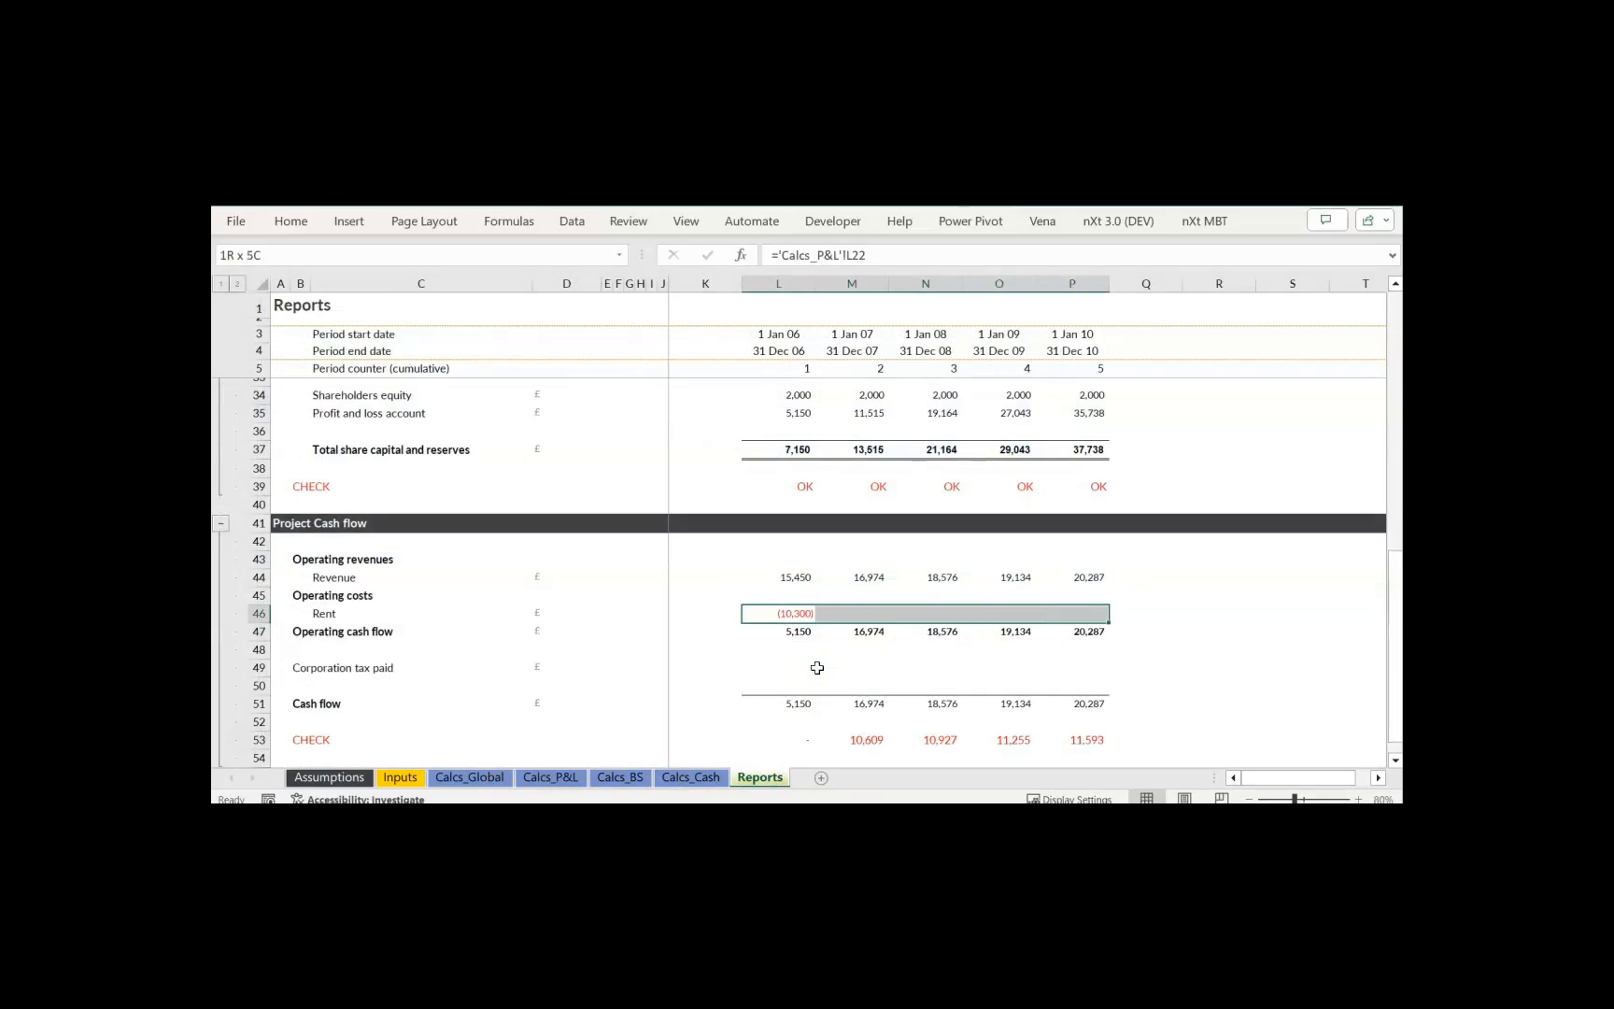
{"action": "key", "text": "ctrl+r"}
{"action": "scroll", "coordinate": [724, 654], "scroll_direction": "down", "scroll_amount": 1}
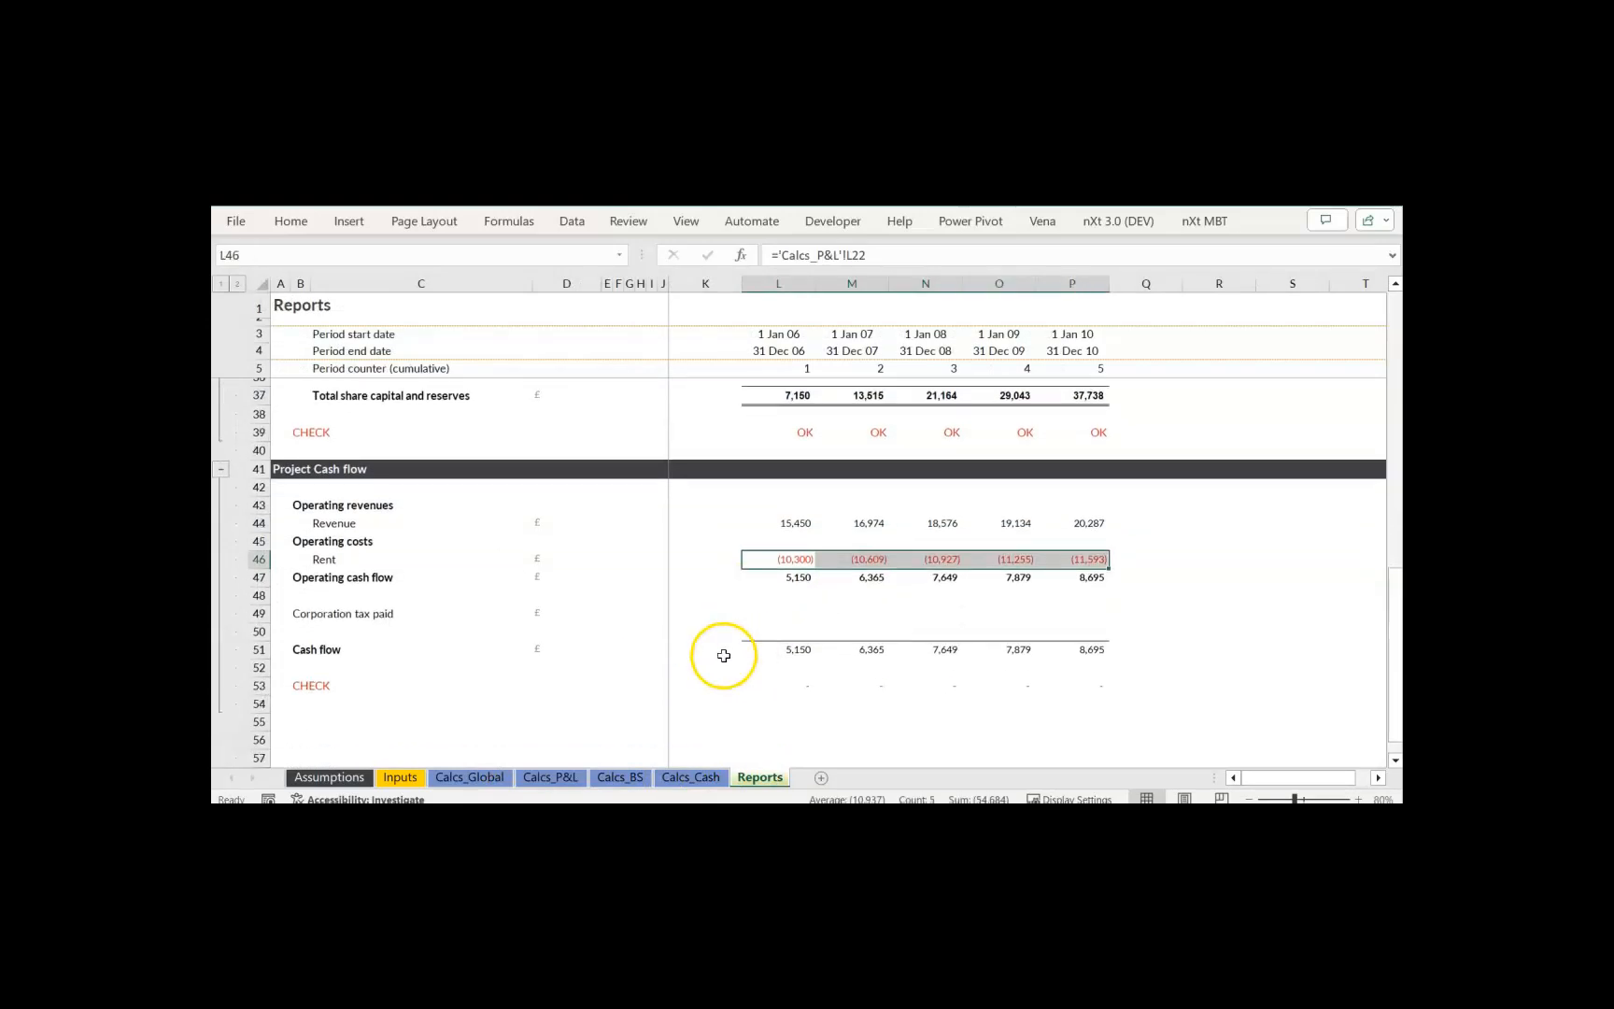
{"action": "left_click", "coordinate": [392, 657]}
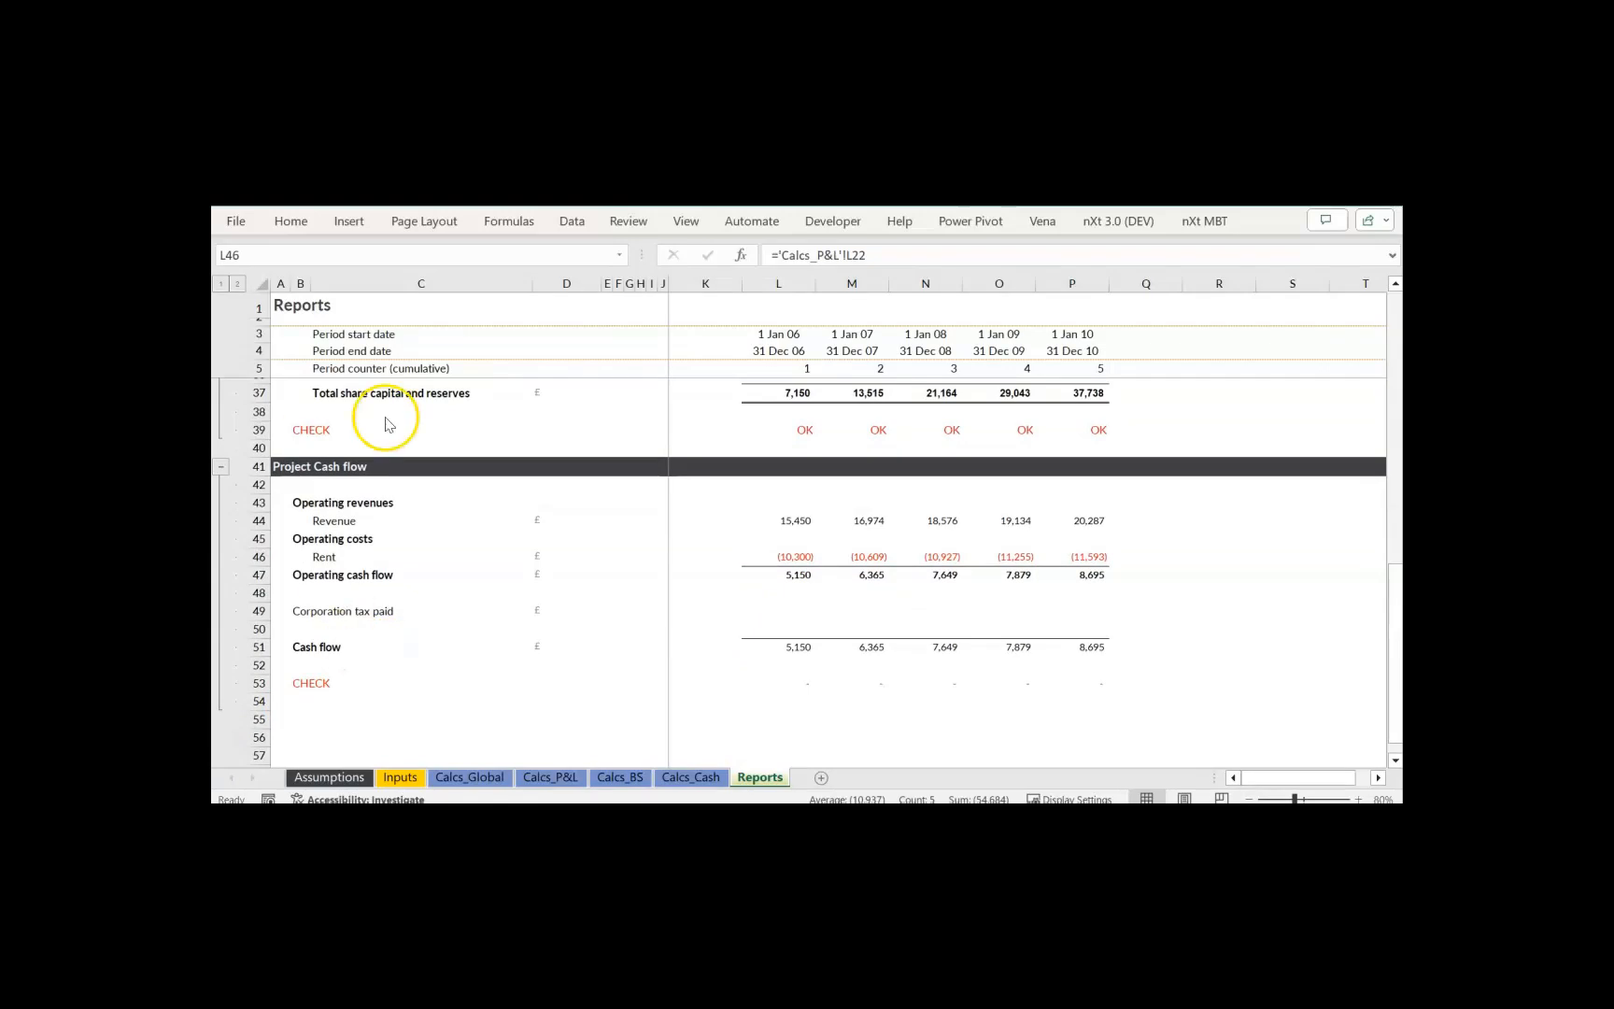
- Trace the retained profit in Calcs_BS cell L30 to its source in Reports, then review the balance sheet and its check
{"action": "left_click", "coordinate": [618, 778]}
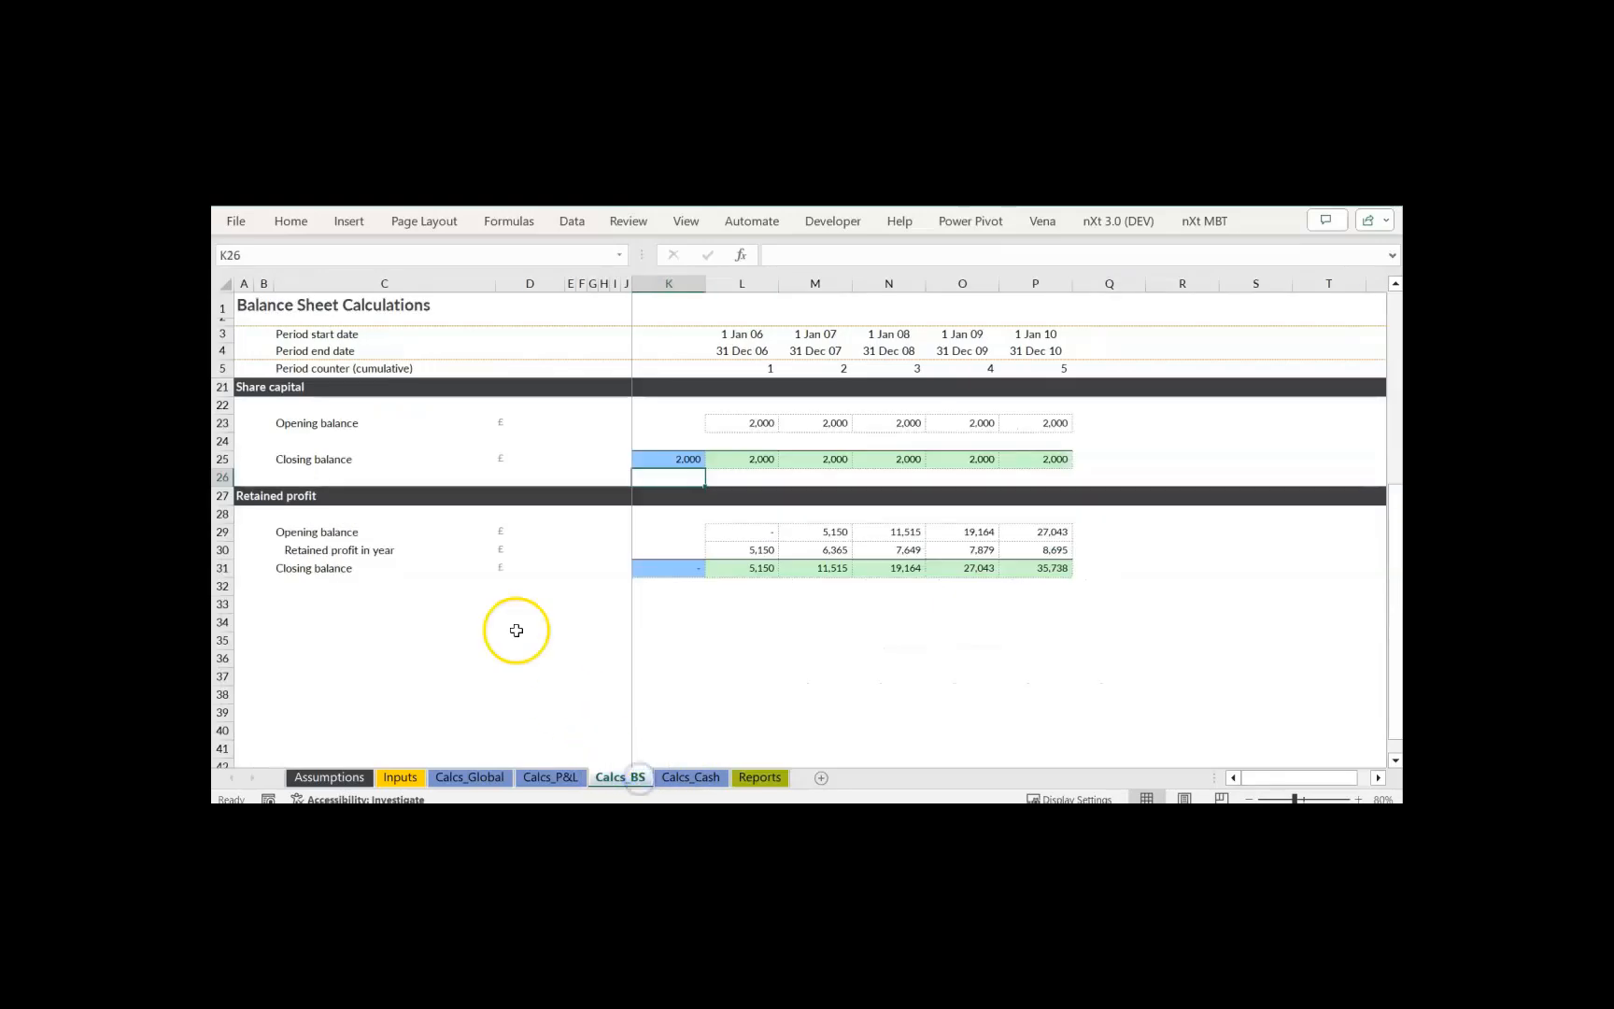
{"action": "left_click", "coordinate": [758, 550]}
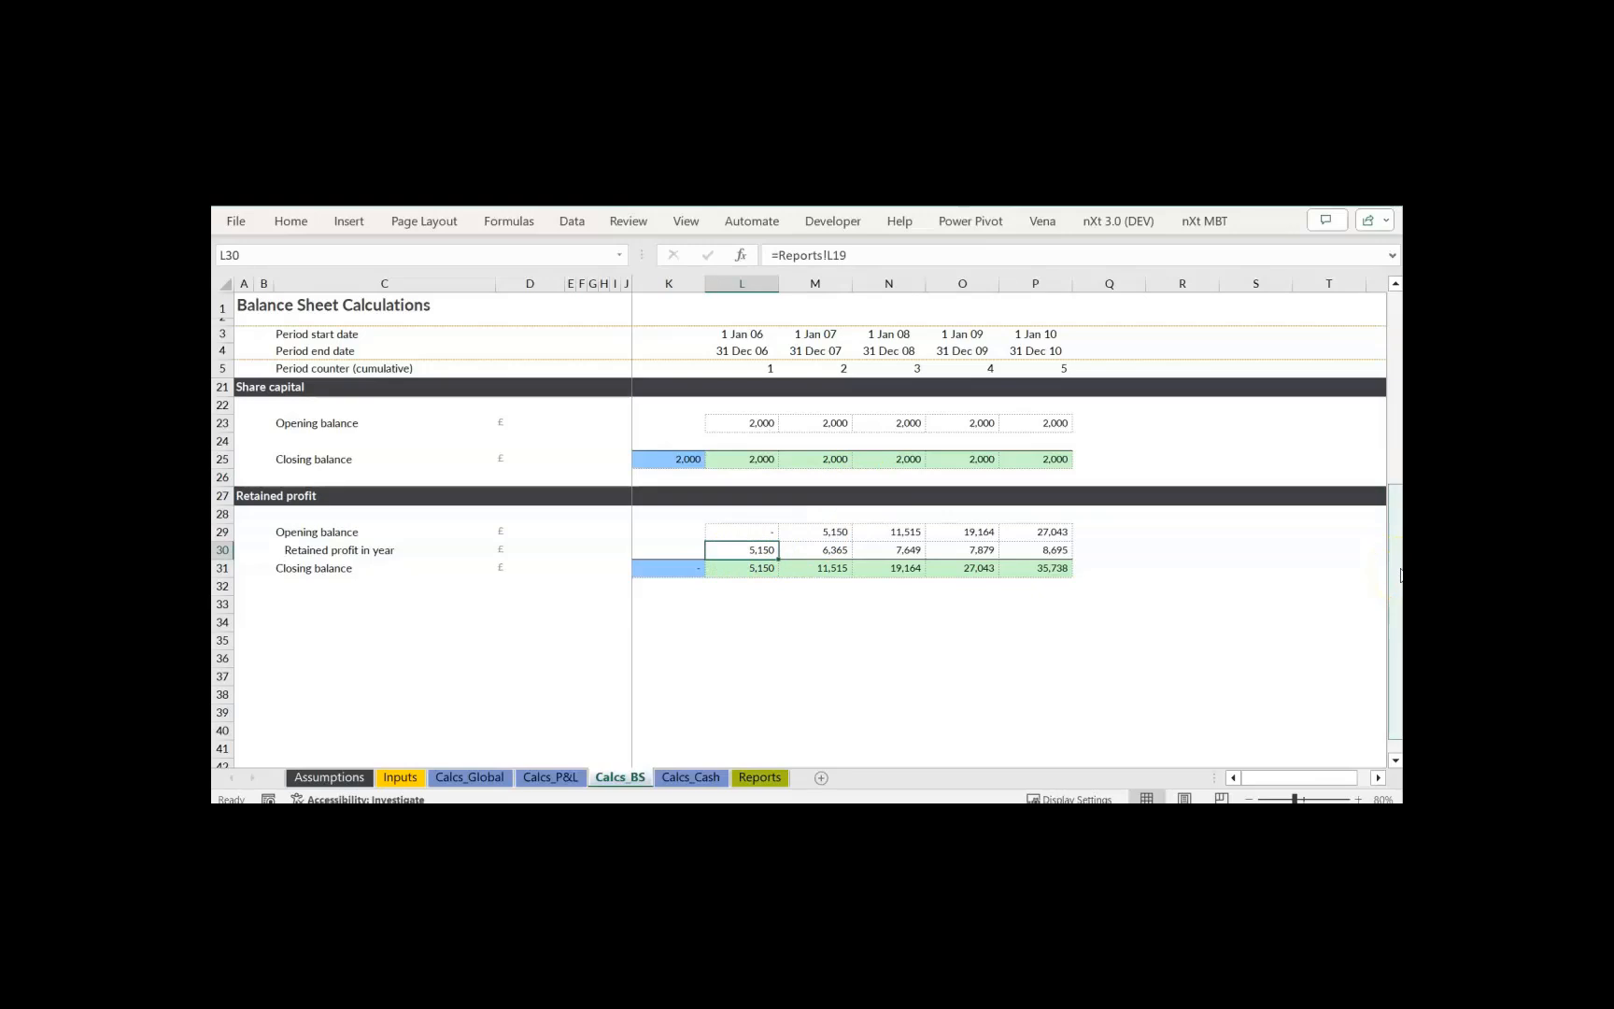
{"action": "key", "text": "ctrl+bracketleft"}
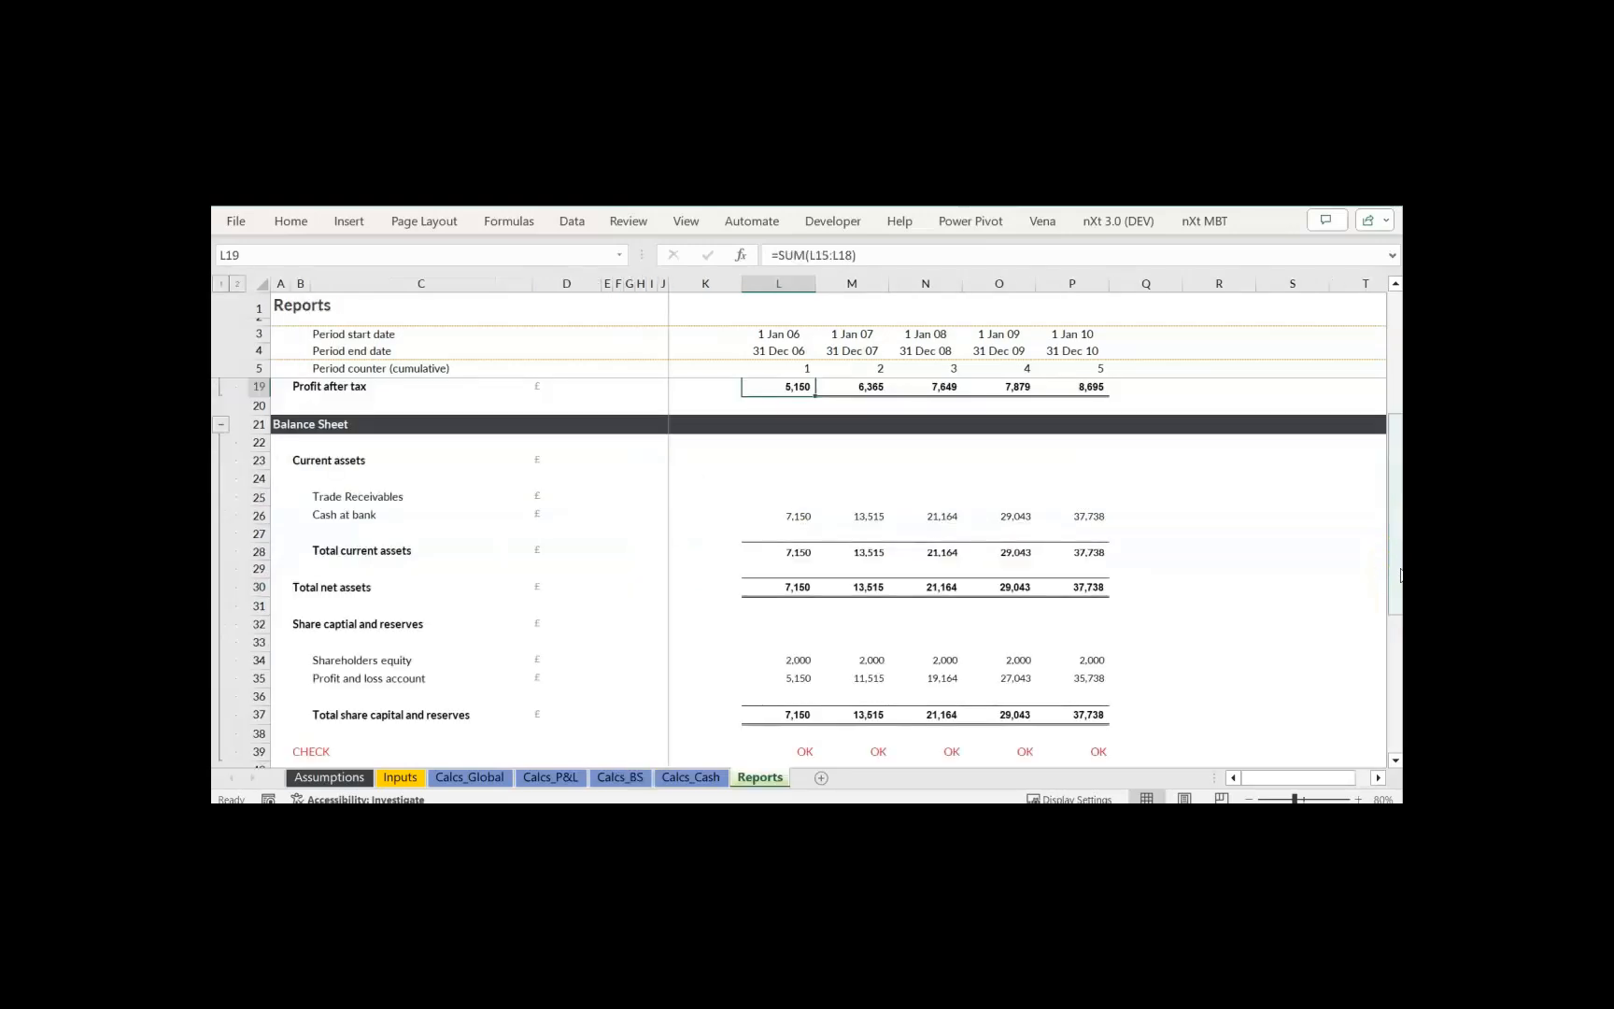
{"action": "key", "text": "F5"}
{"action": "key", "text": "Return"}
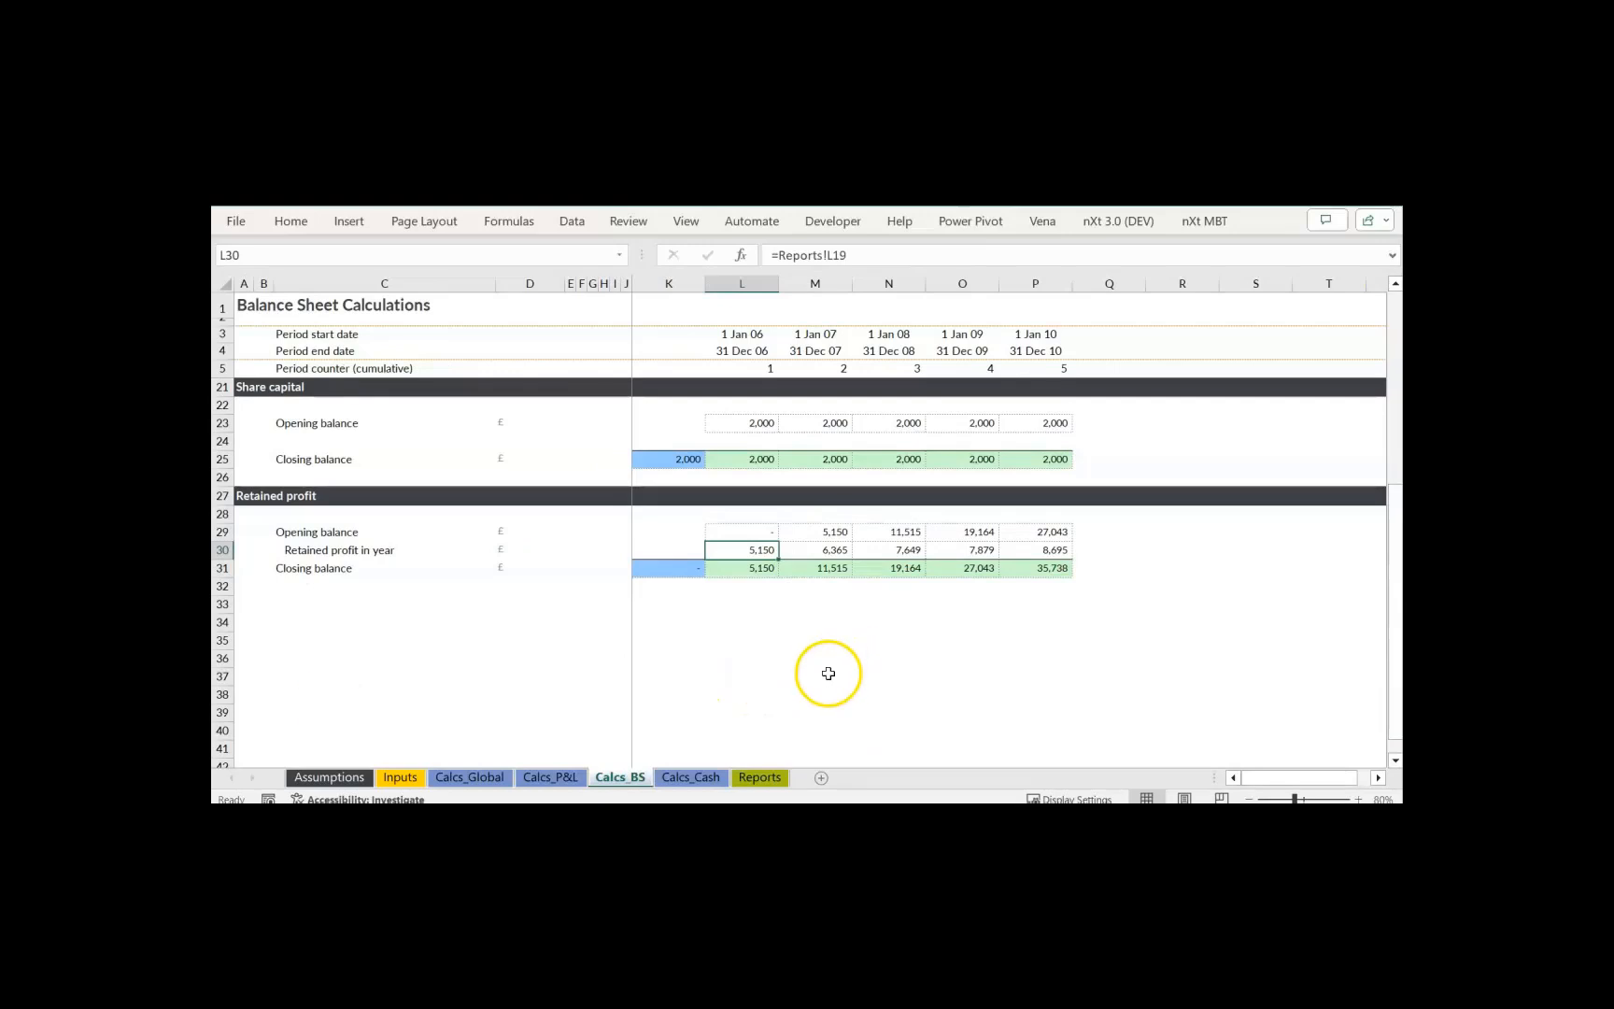
{"action": "left_click", "coordinate": [775, 777]}
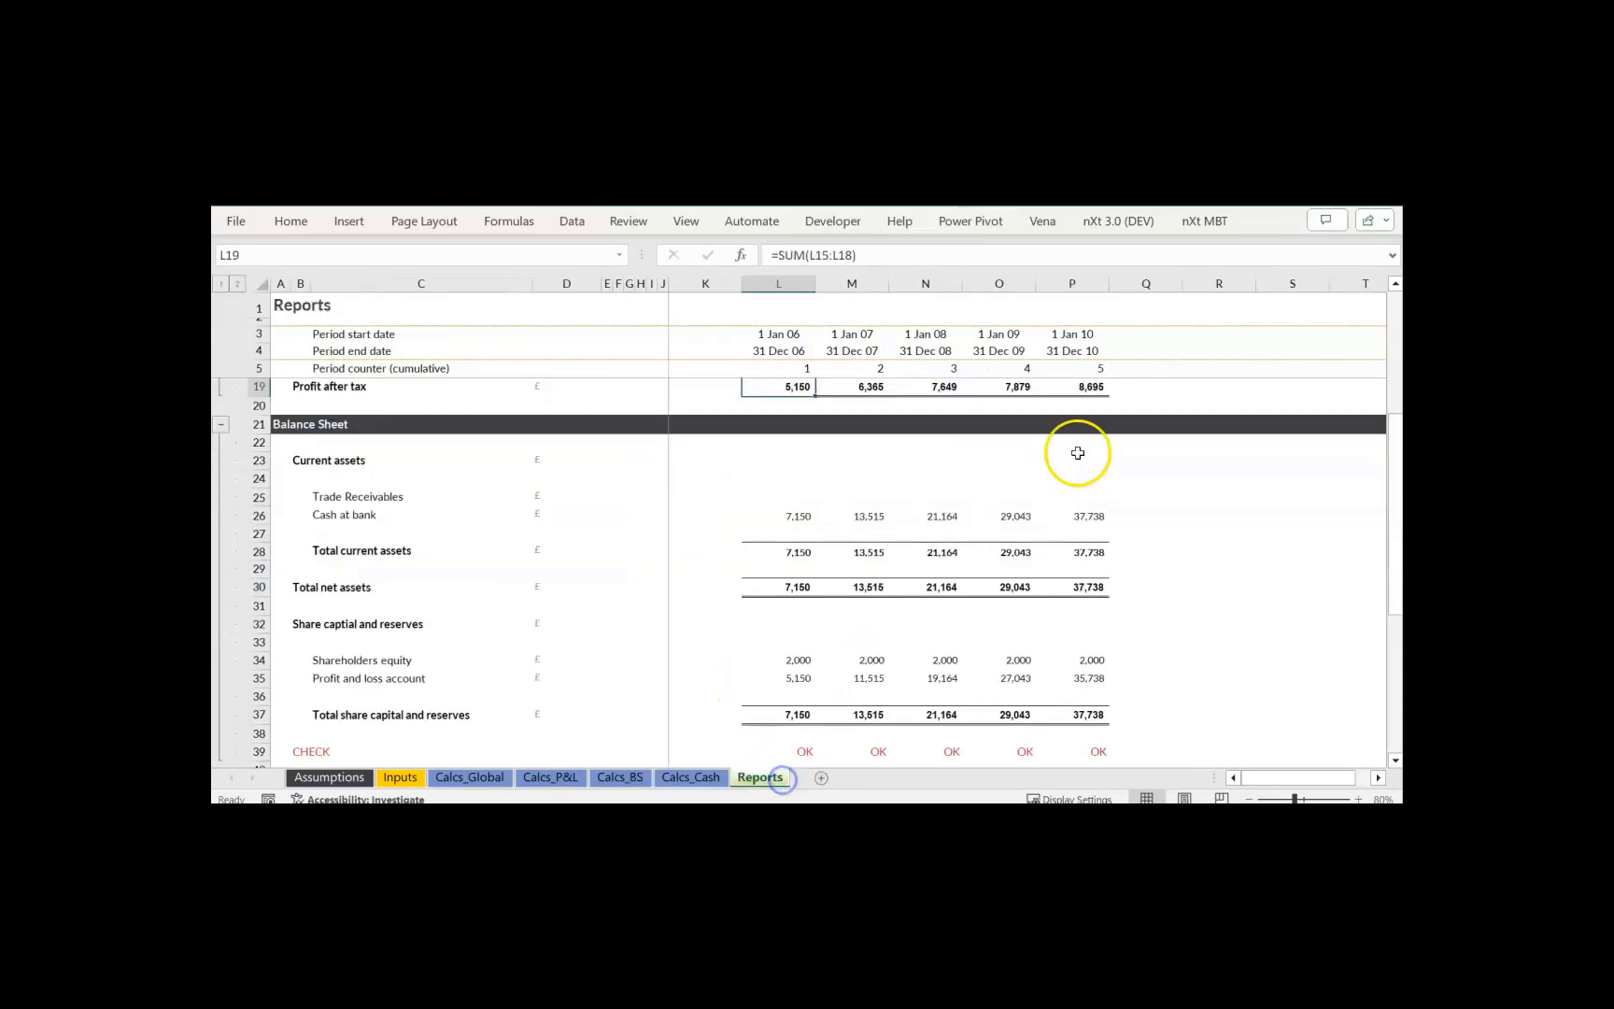
{"action": "left_click_drag", "start_coordinate": [1391, 461], "coordinate": [1392, 497]}
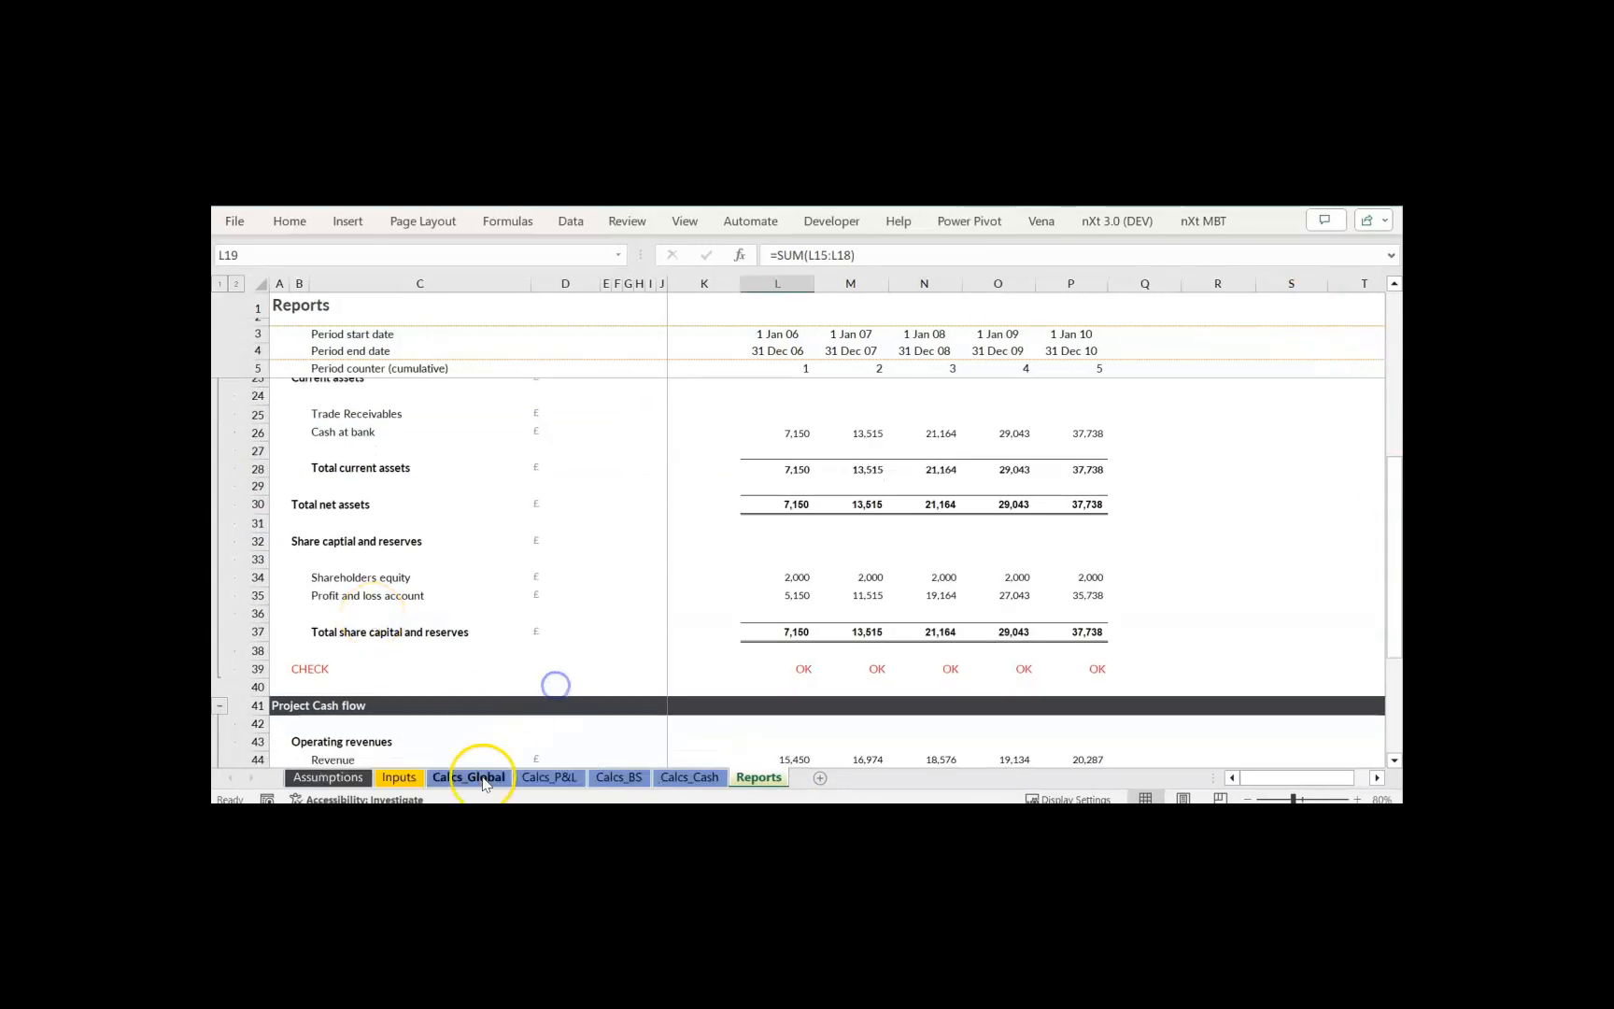
- Examine the debtor days and days in year on Inputs, then the trade debtors section of Calcs_BS
{"action": "left_click", "coordinate": [402, 779]}
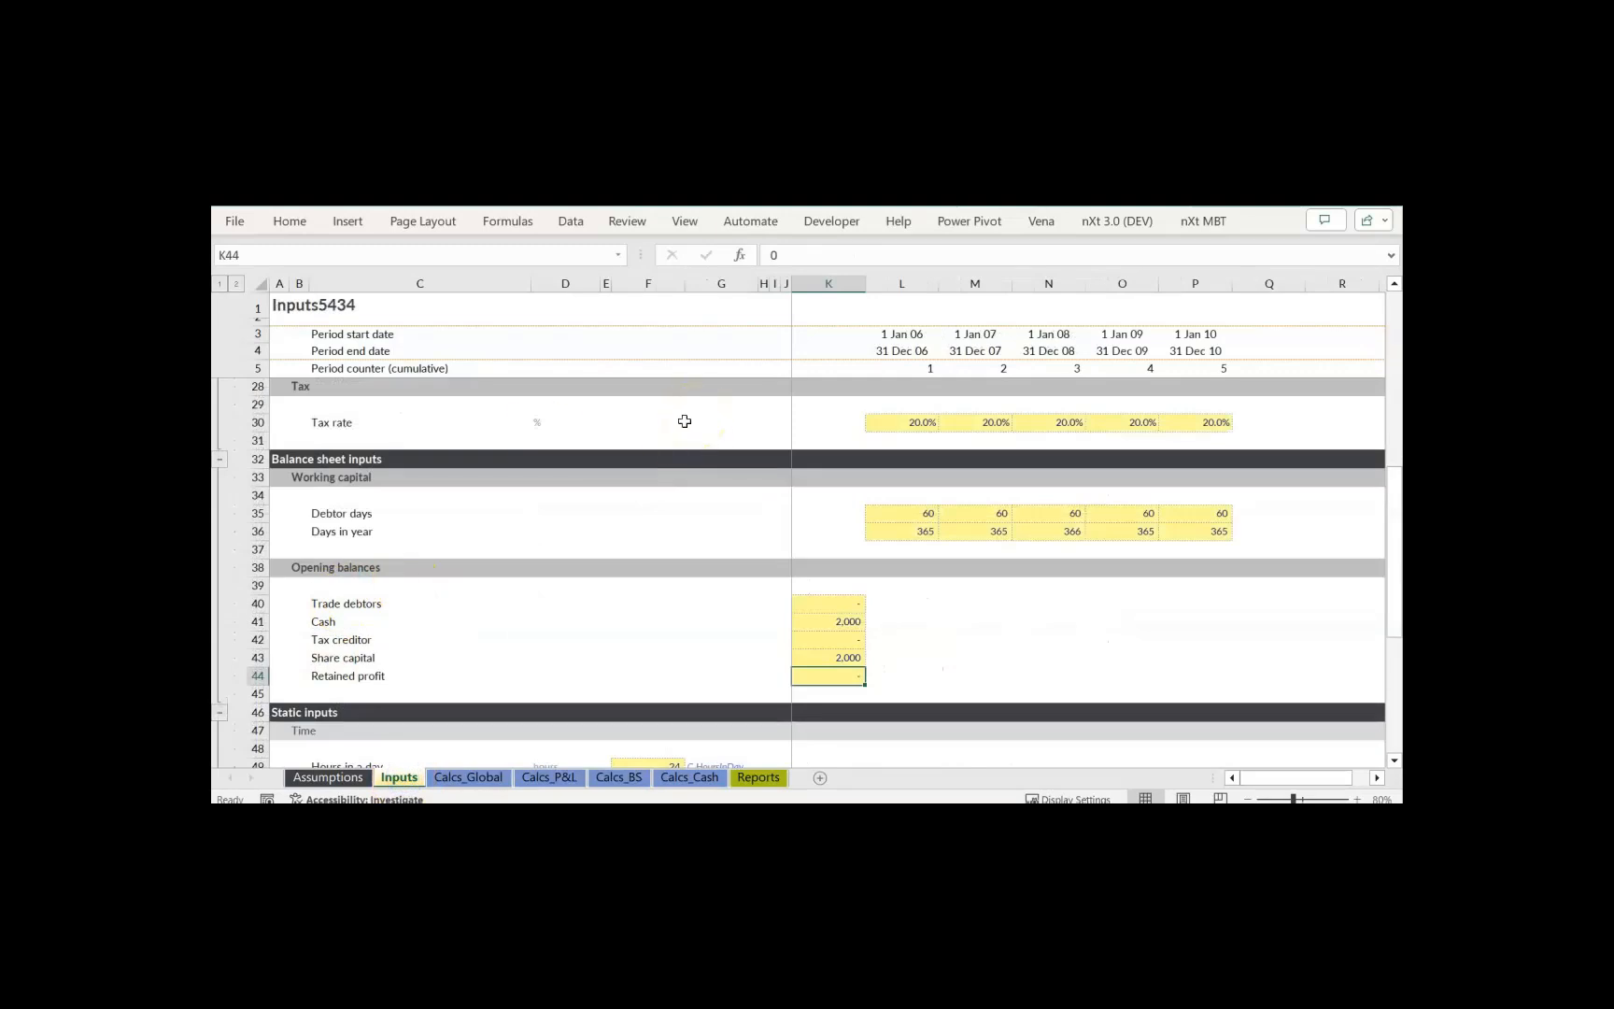
{"action": "left_click", "coordinate": [929, 511]}
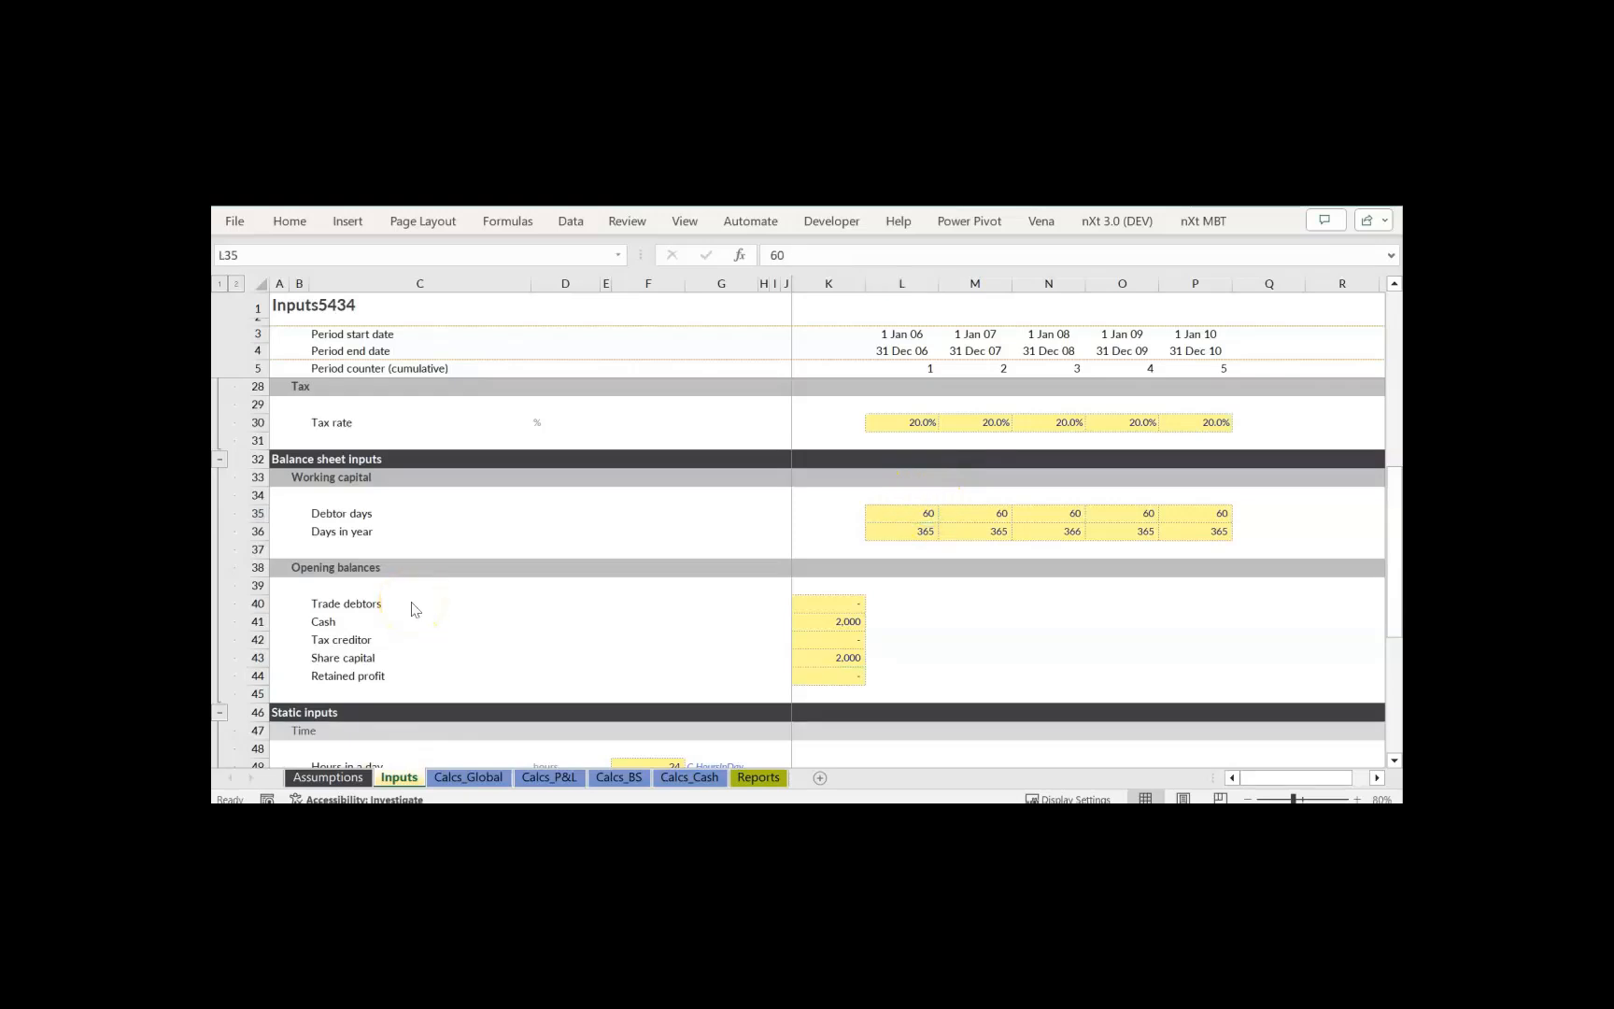
{"action": "left_click", "coordinate": [639, 779]}
{"action": "scroll", "coordinate": [736, 433], "scroll_direction": "up", "scroll_amount": 5}
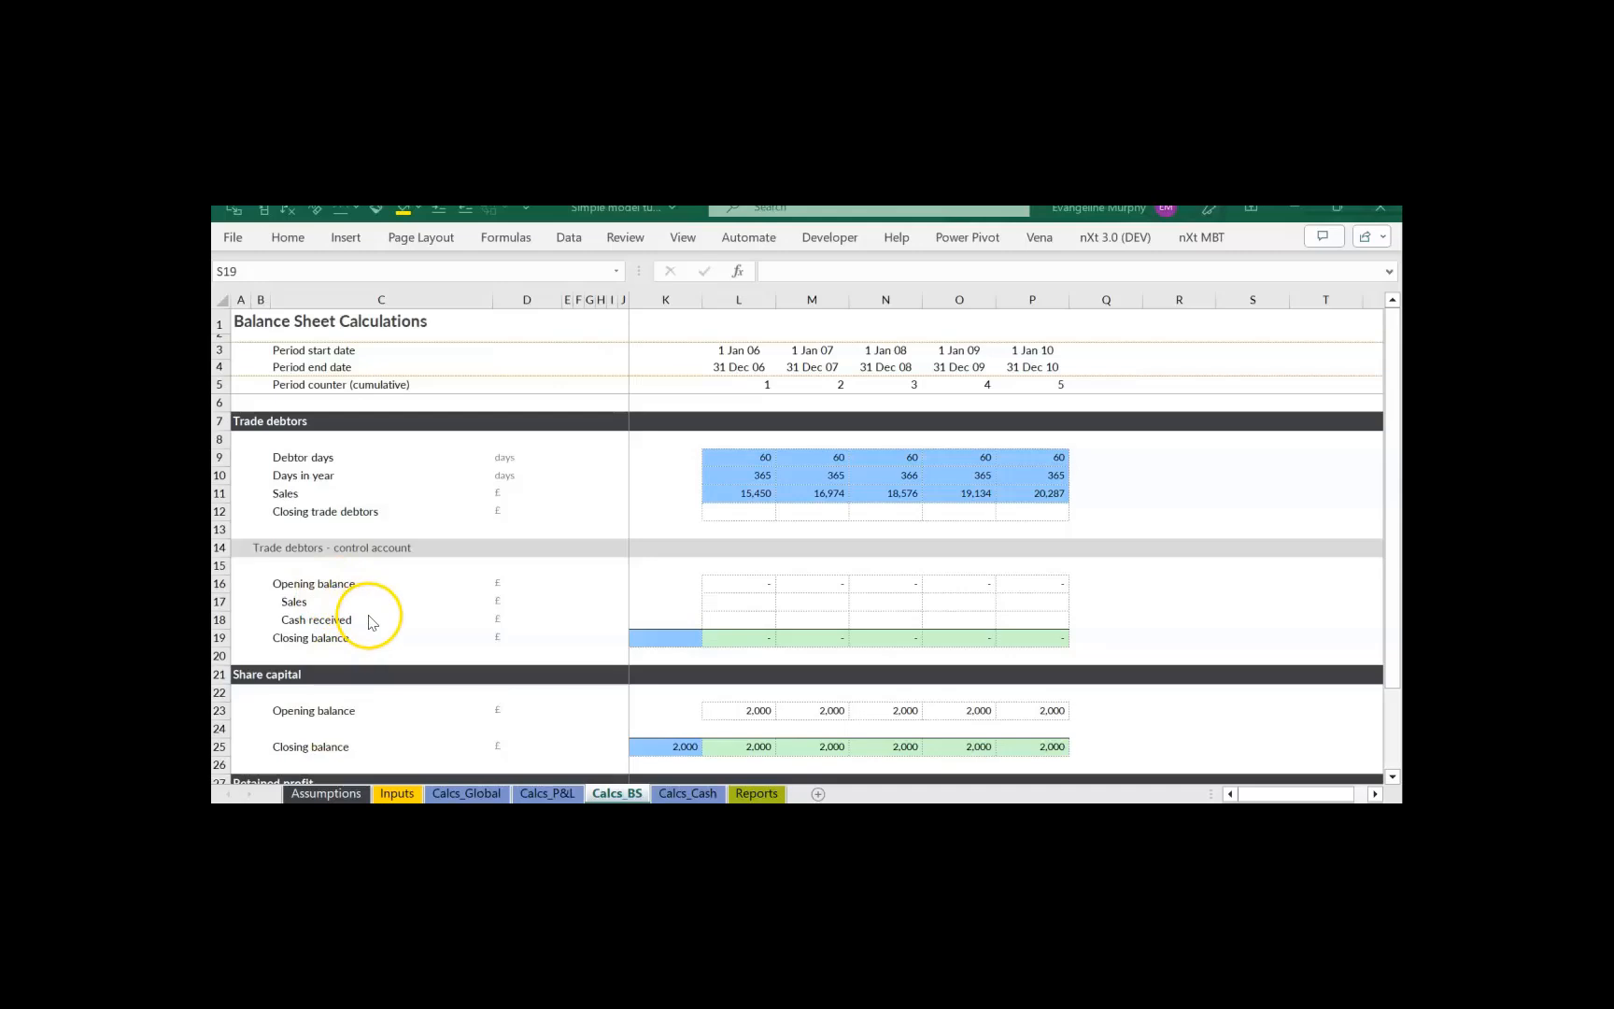
- Calculate 2006 closing trade debtors in Calcs_BS cell L12 as sales times debtor days over days in year, =L11*L9/L10
{"action": "left_click", "coordinate": [746, 483]}
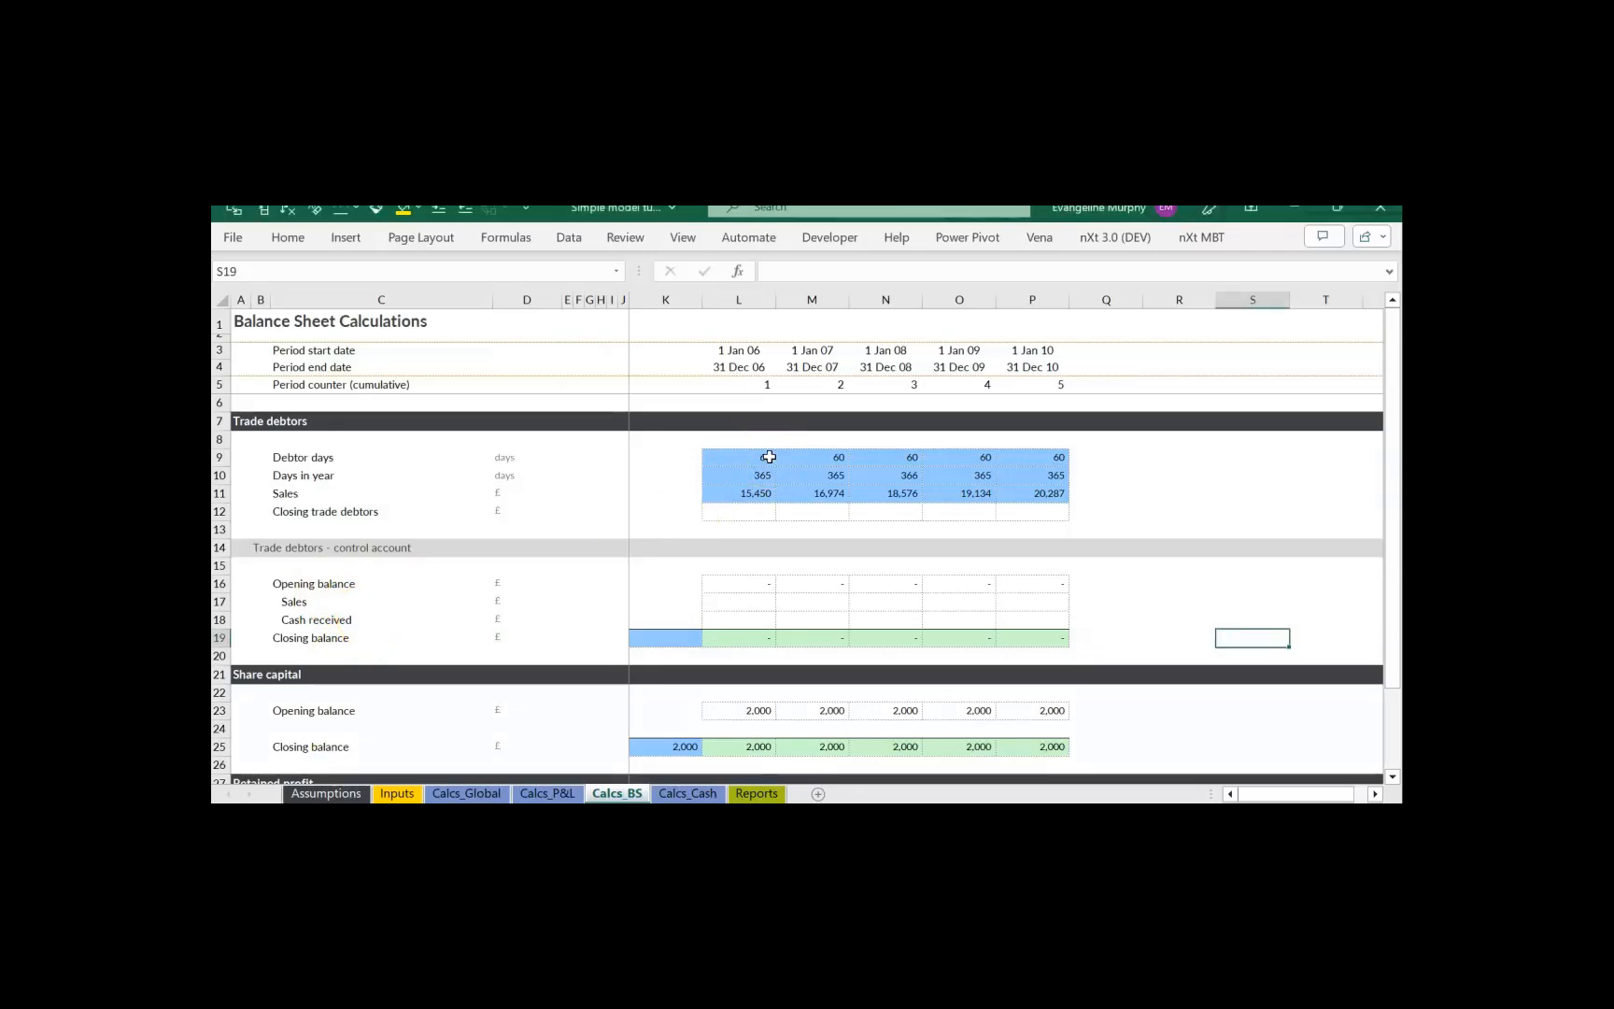
{"action": "left_click", "coordinate": [769, 457]}
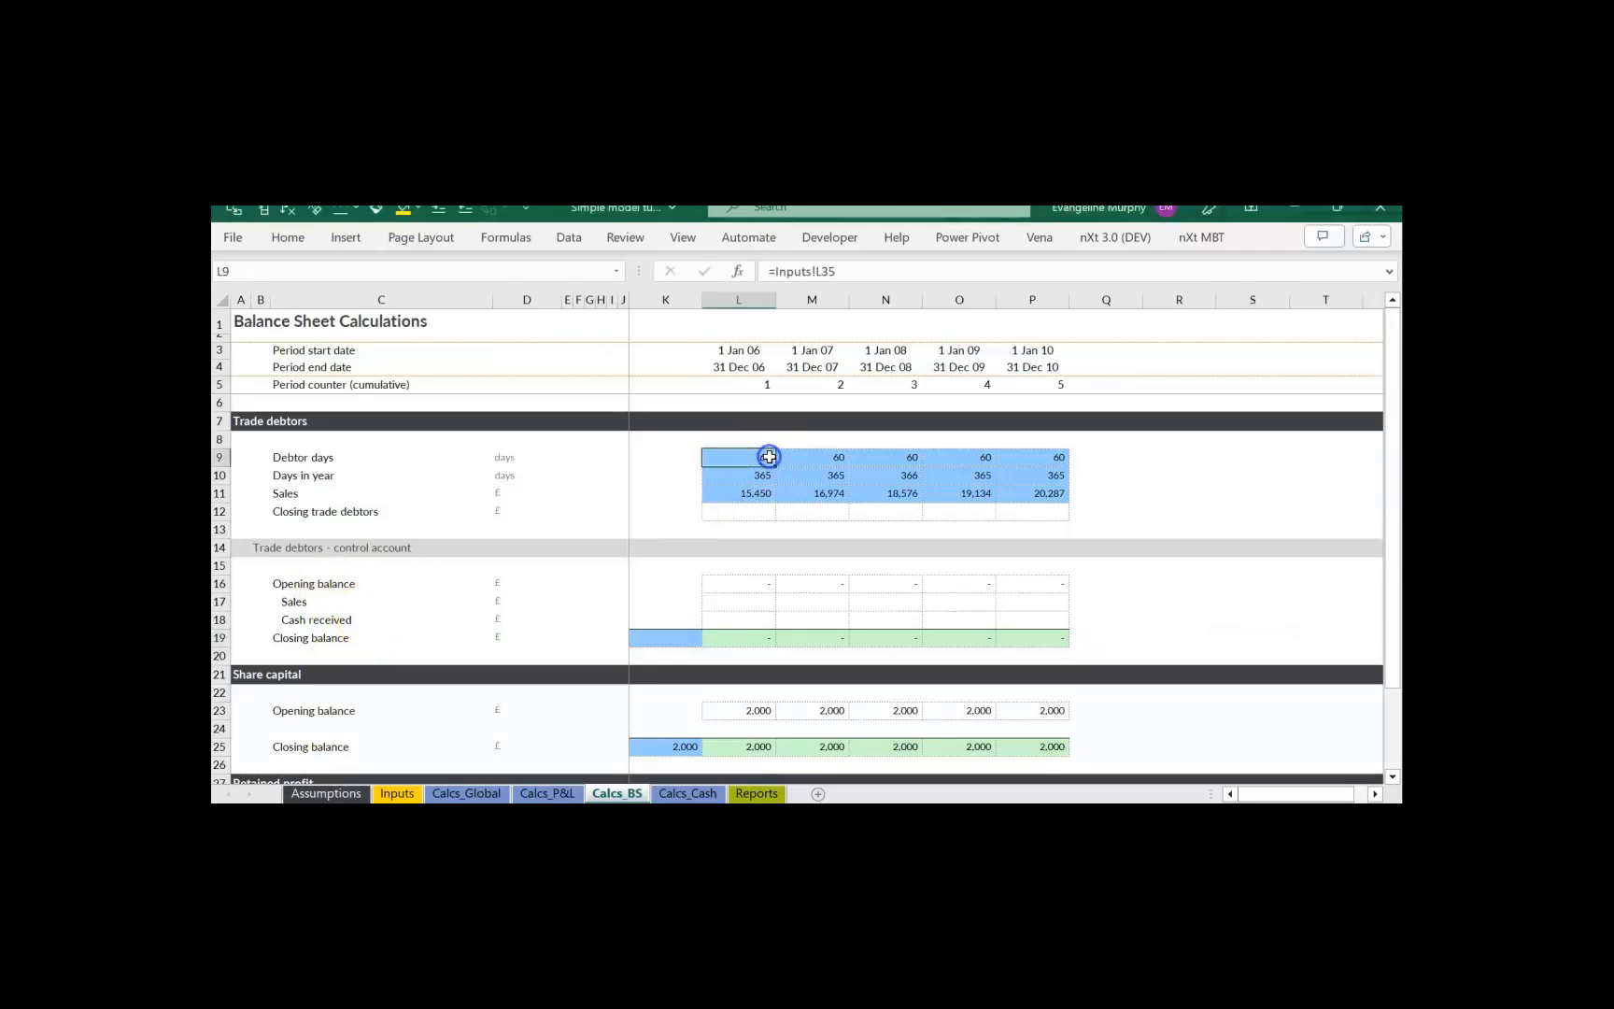
{"action": "left_click", "coordinate": [763, 510]}
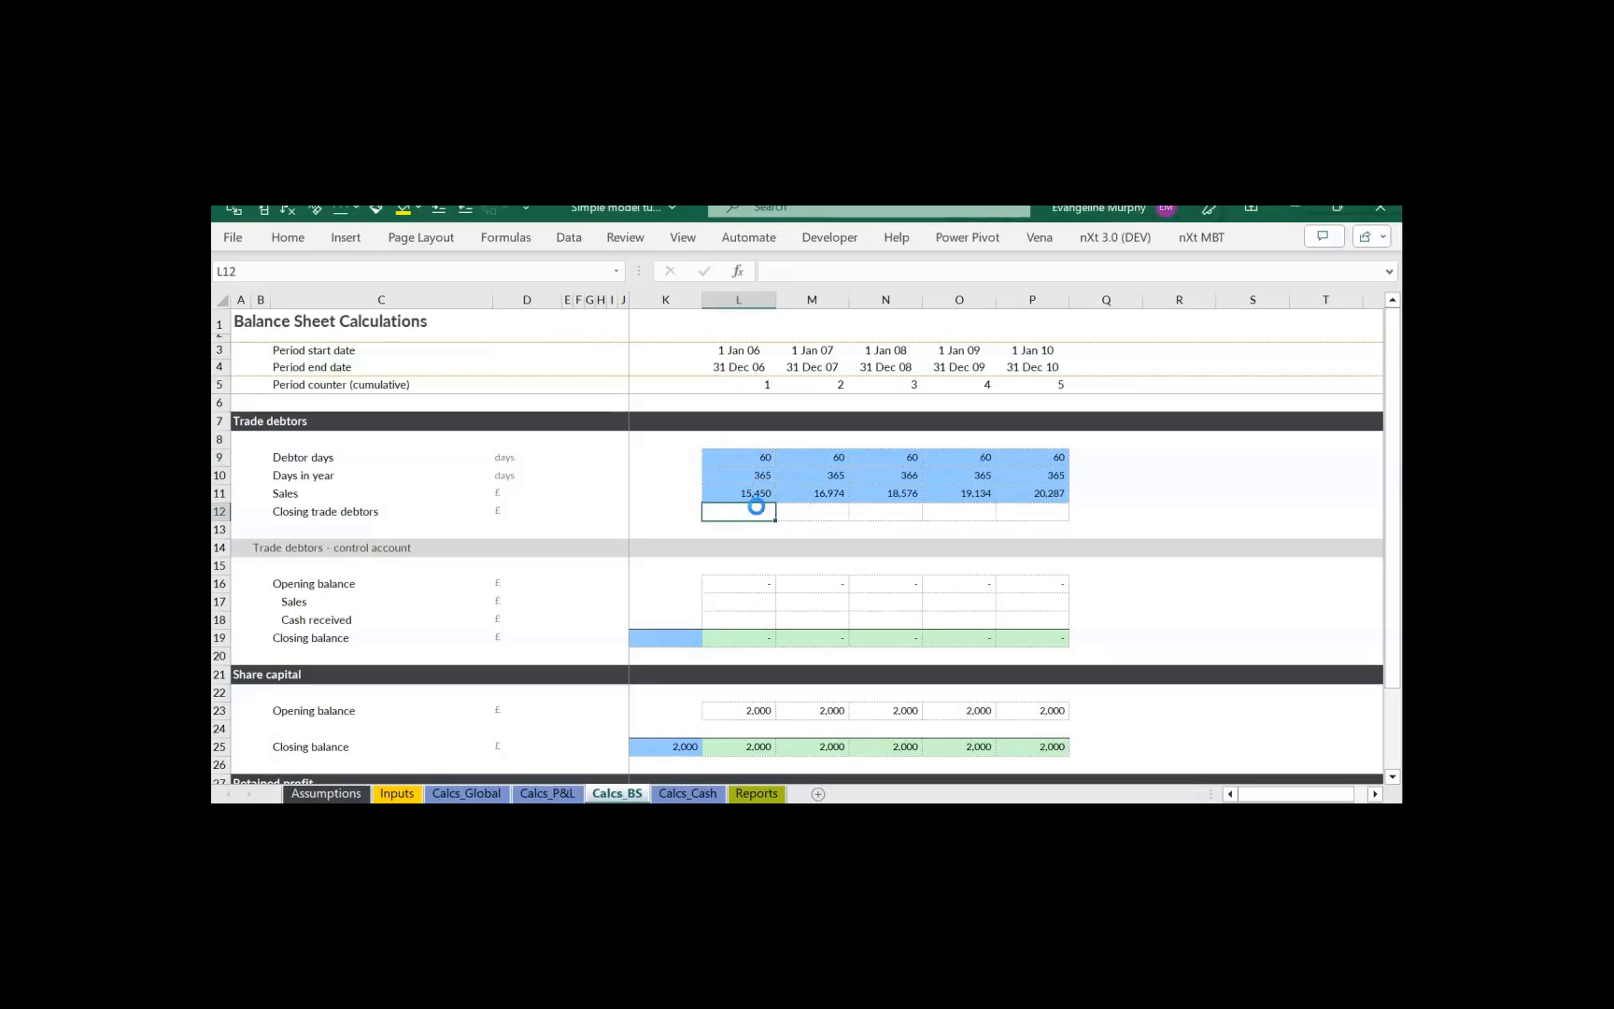
{"action": "type", "text": "="}
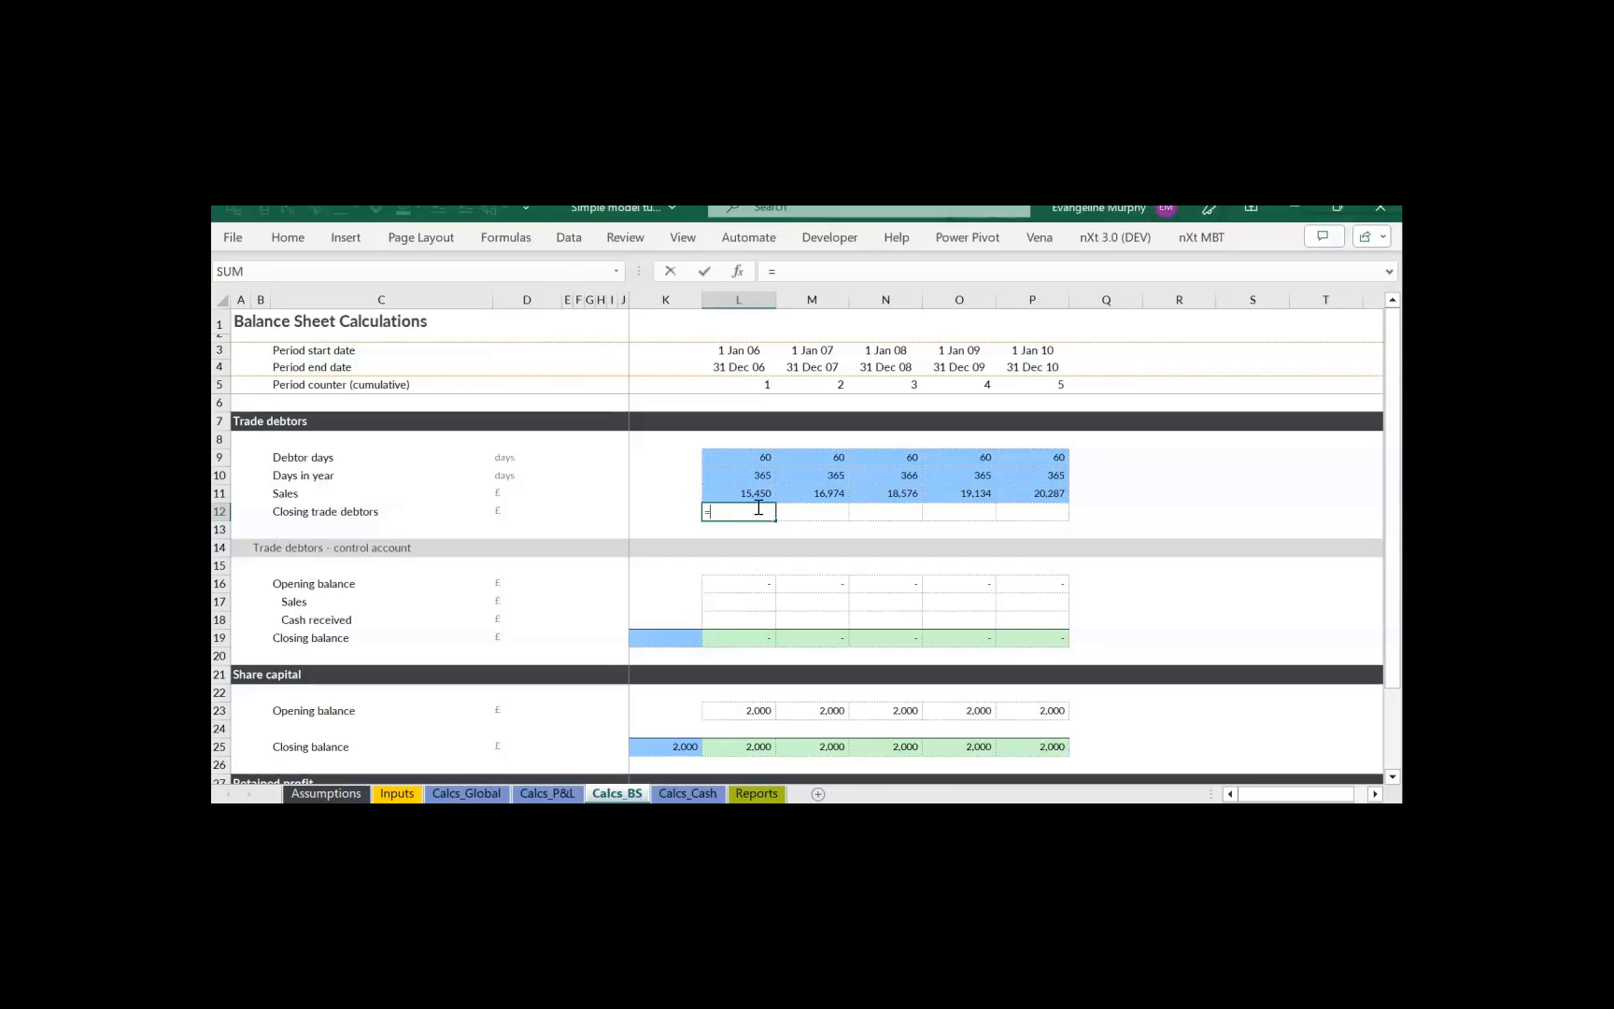
{"action": "left_click", "coordinate": [758, 490]}
{"action": "type", "text": "*"}
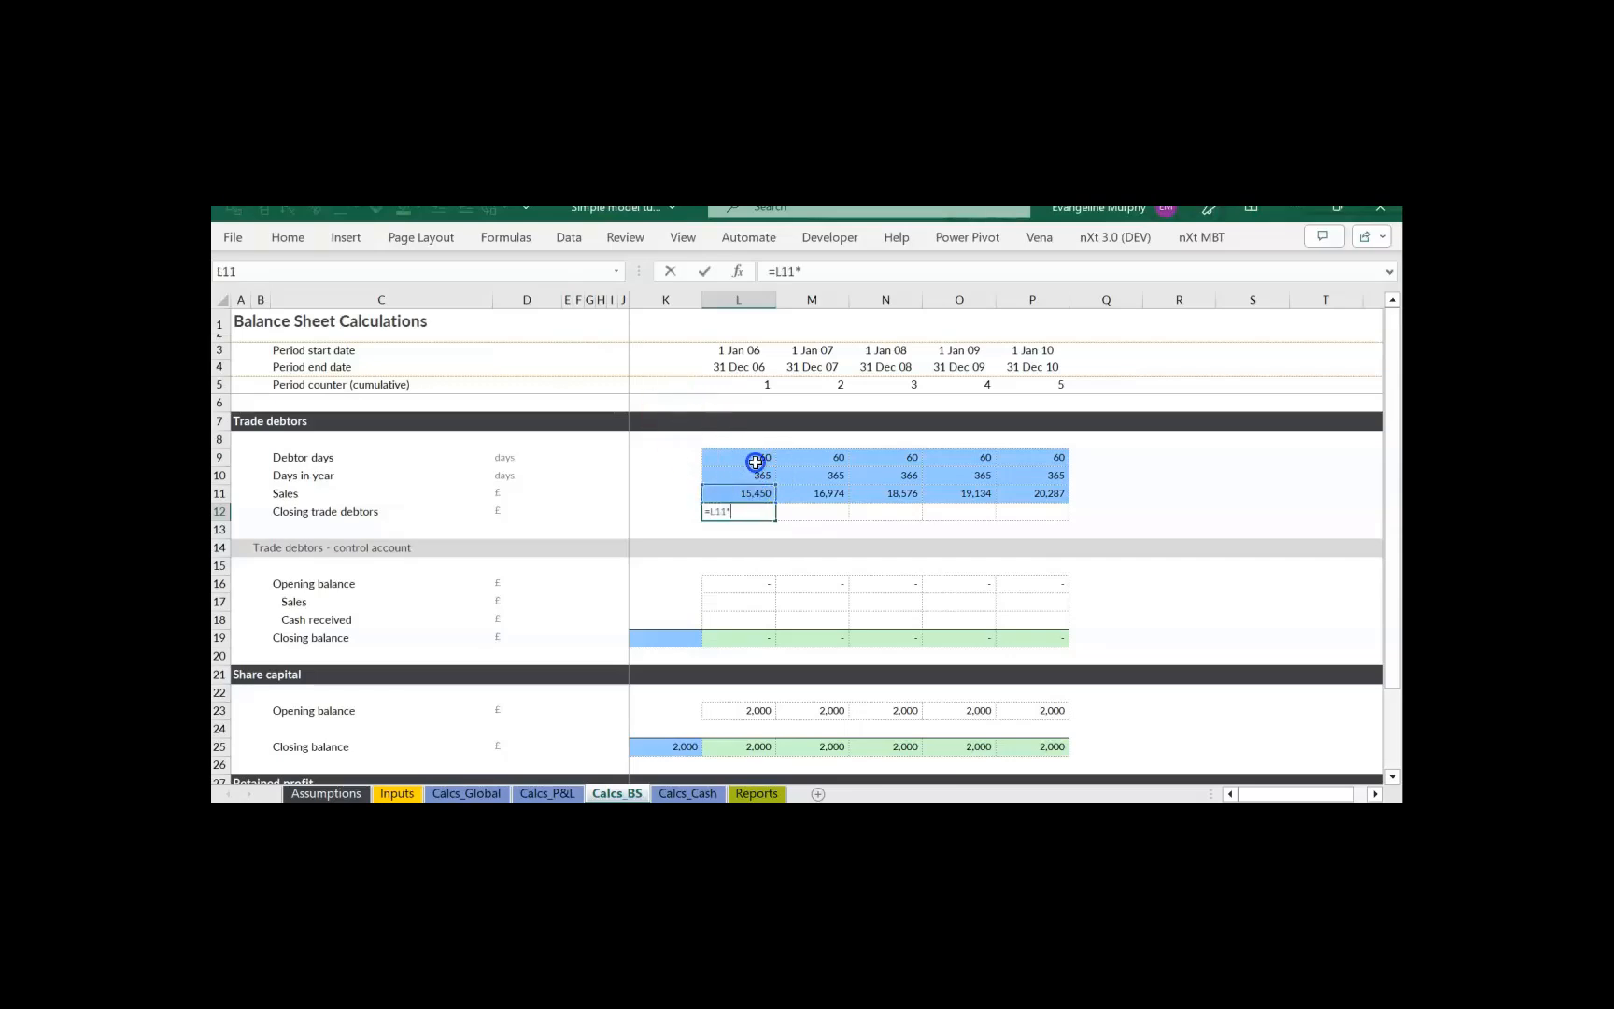
{"action": "left_click", "coordinate": [748, 458]}
{"action": "type", "text": "/"}
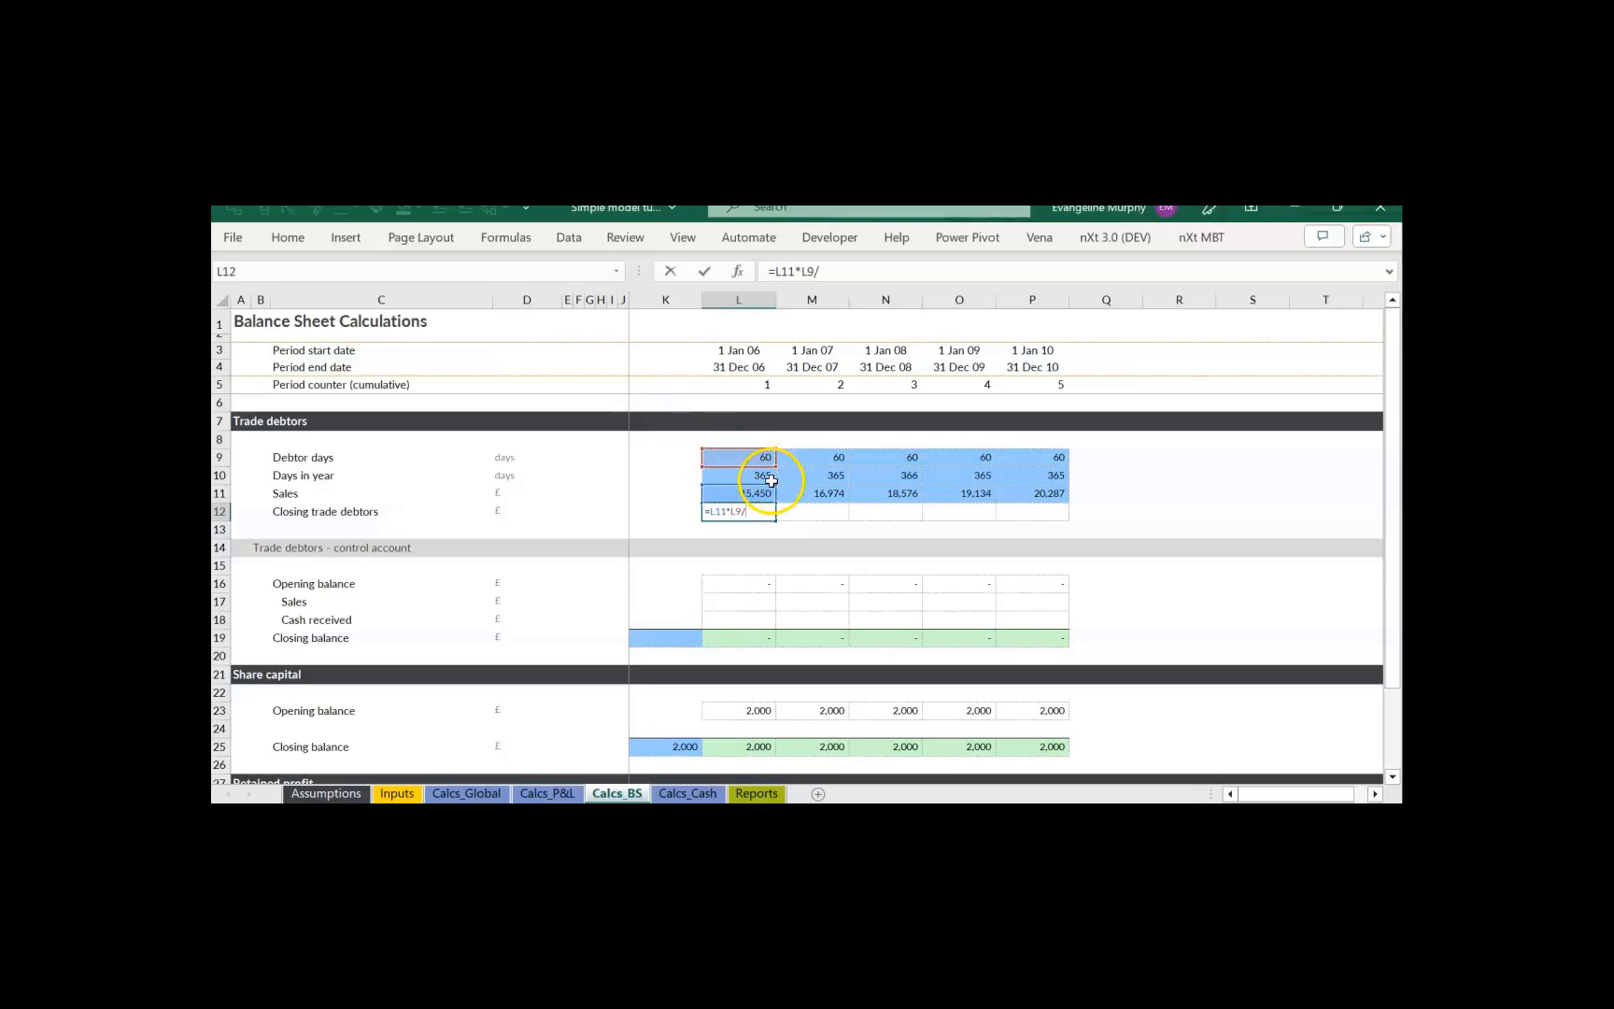
{"action": "left_click", "coordinate": [766, 478]}
{"action": "key", "text": "ctrl+Return"}
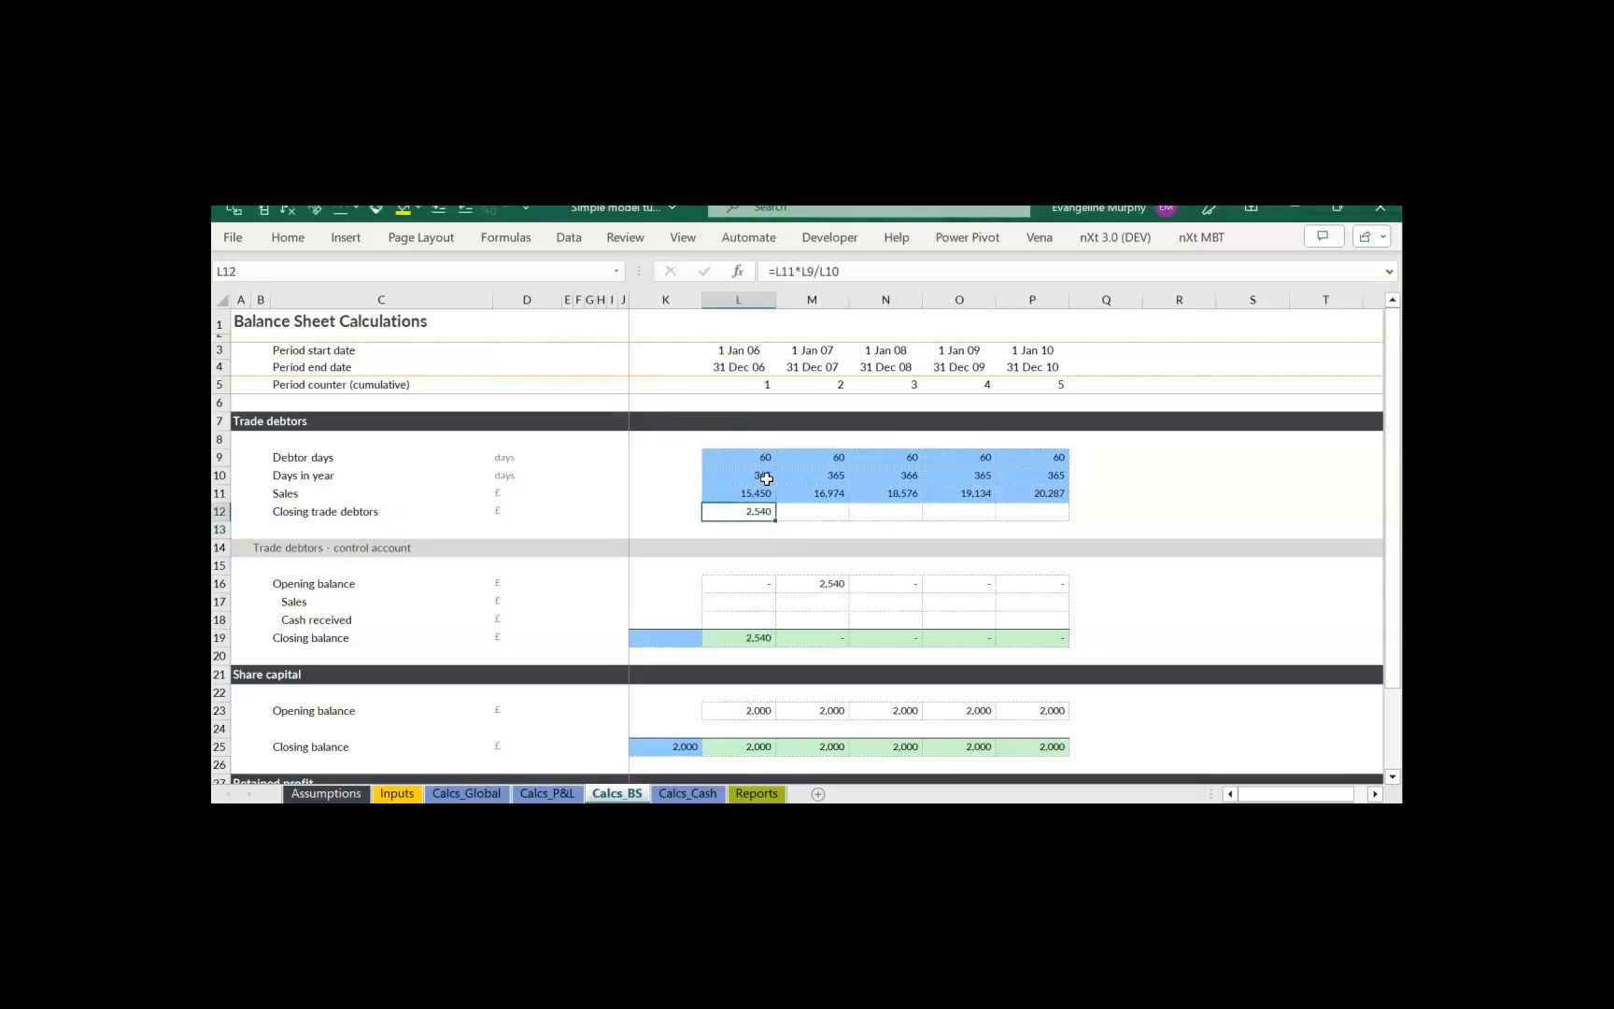
- Fill the closing trade debtors formula from L12 across to P12 and check the control account's closing balance formula in L19
{"action": "key", "text": "shift+Right"}
{"action": "key", "text": "shift+Right"}
{"action": "key", "text": "shift+Right"}
{"action": "key", "text": "shift+Right"}
{"action": "key", "text": "ctrl+r"}
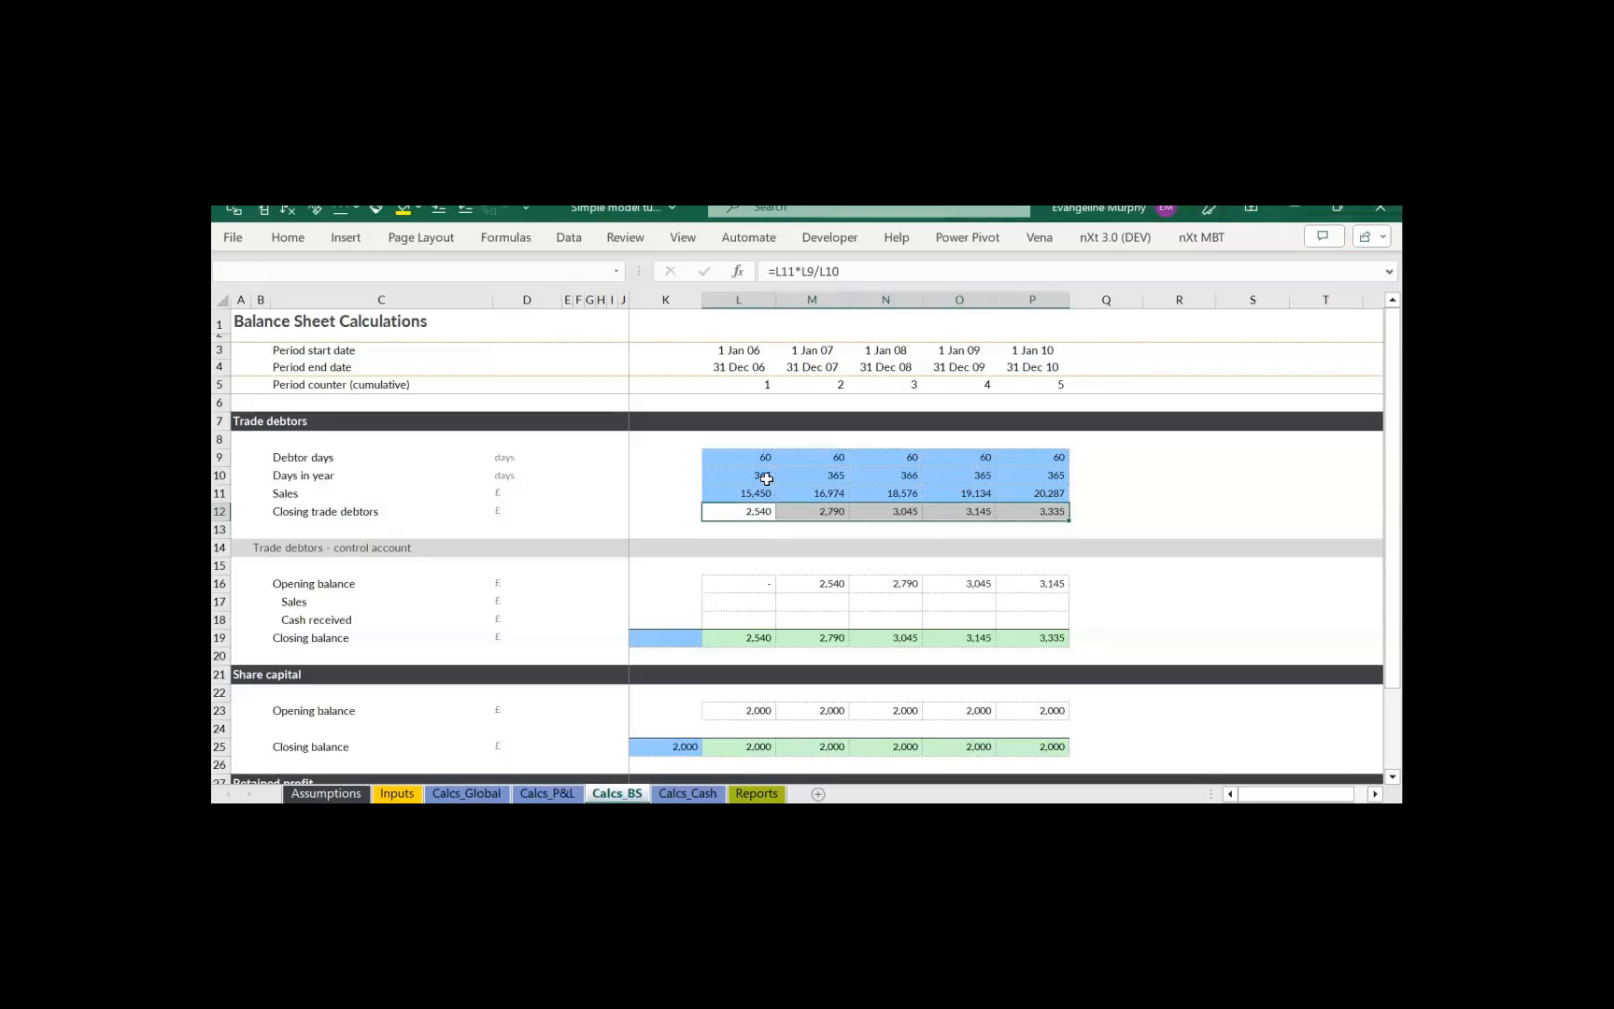
{"action": "left_click", "coordinate": [733, 511]}
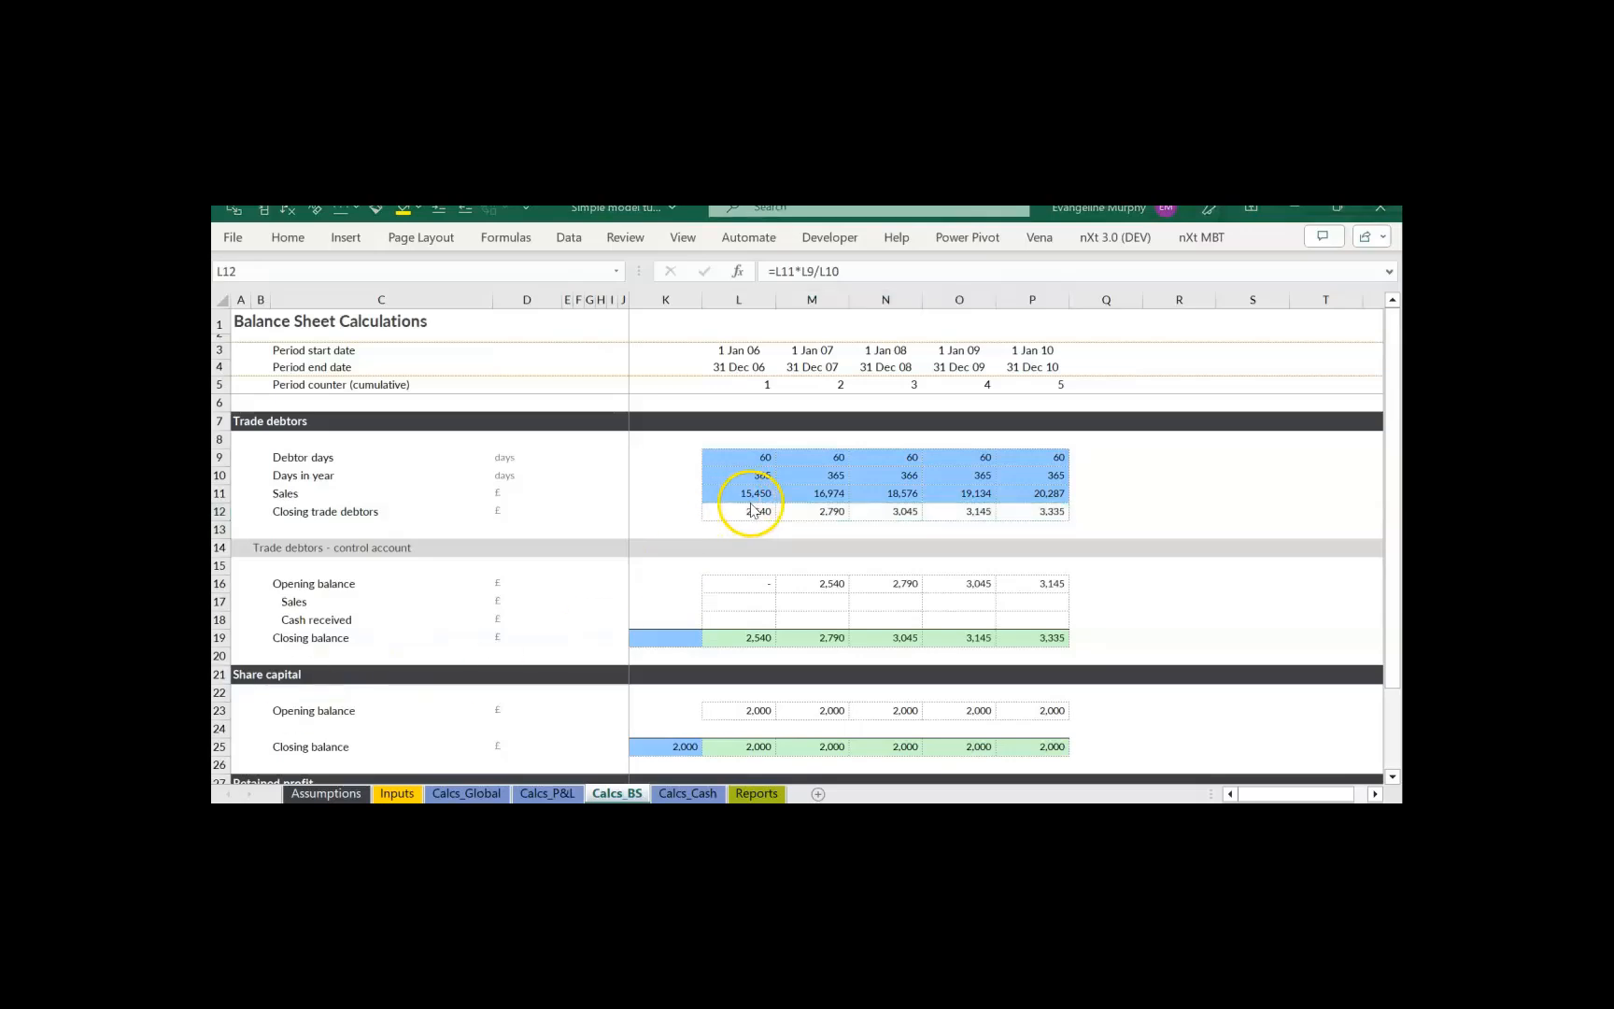
{"action": "left_click", "coordinate": [739, 631]}
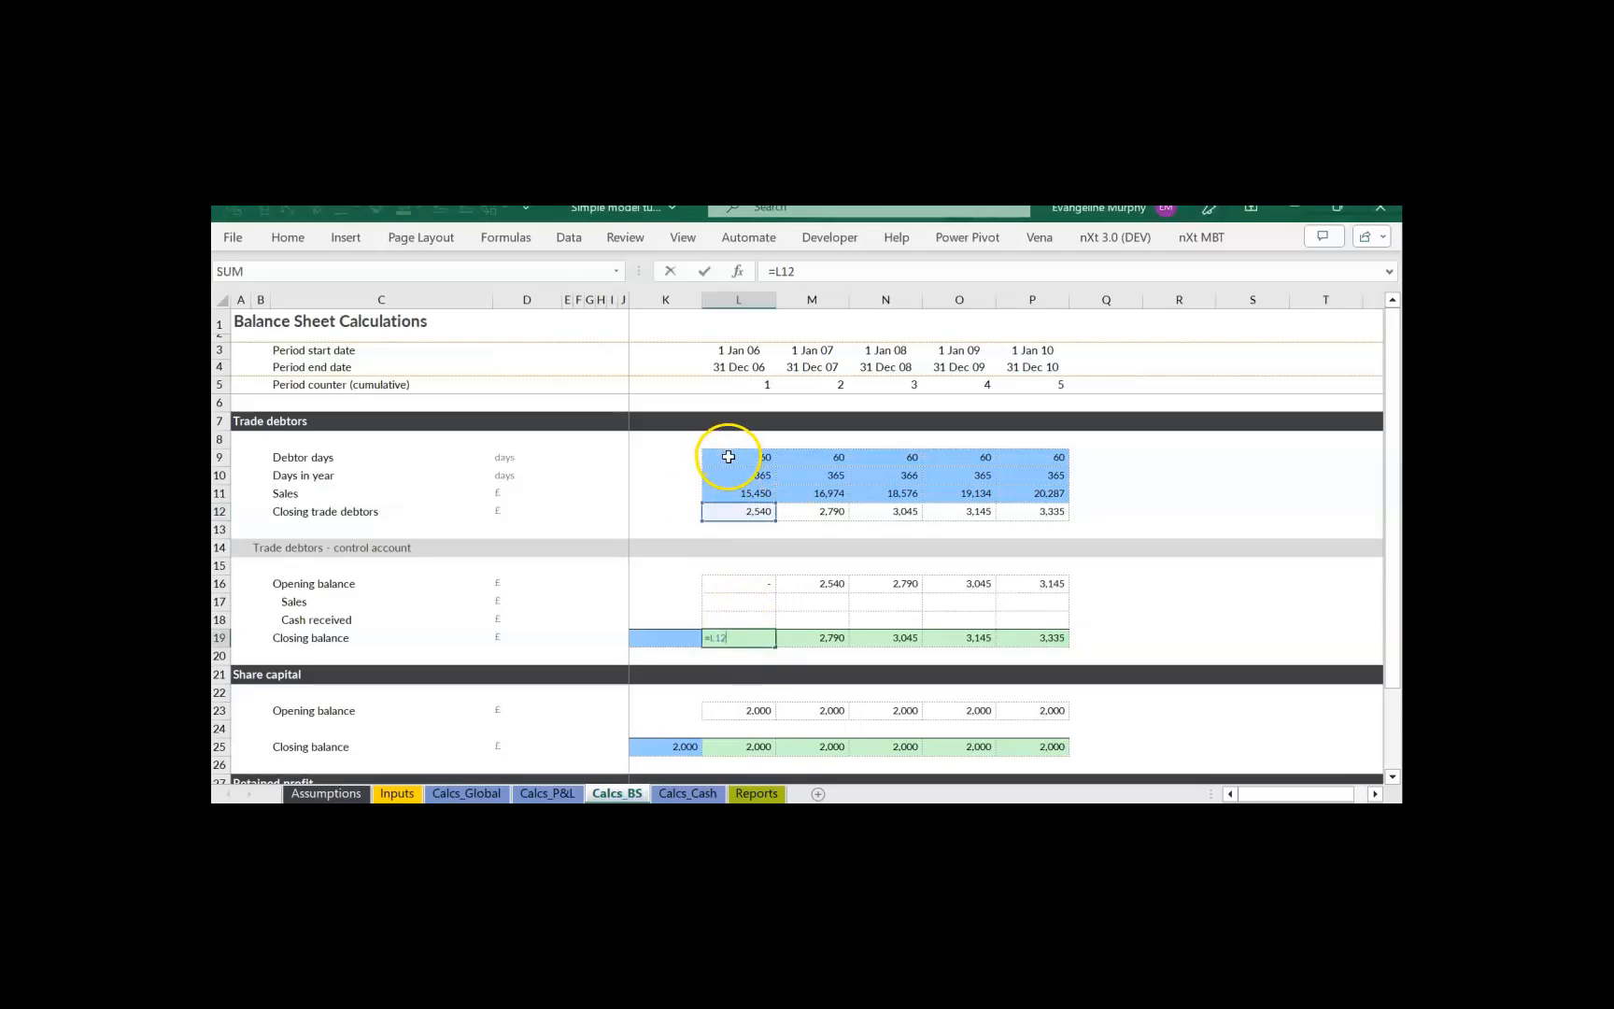
{"action": "key", "text": "Escape"}
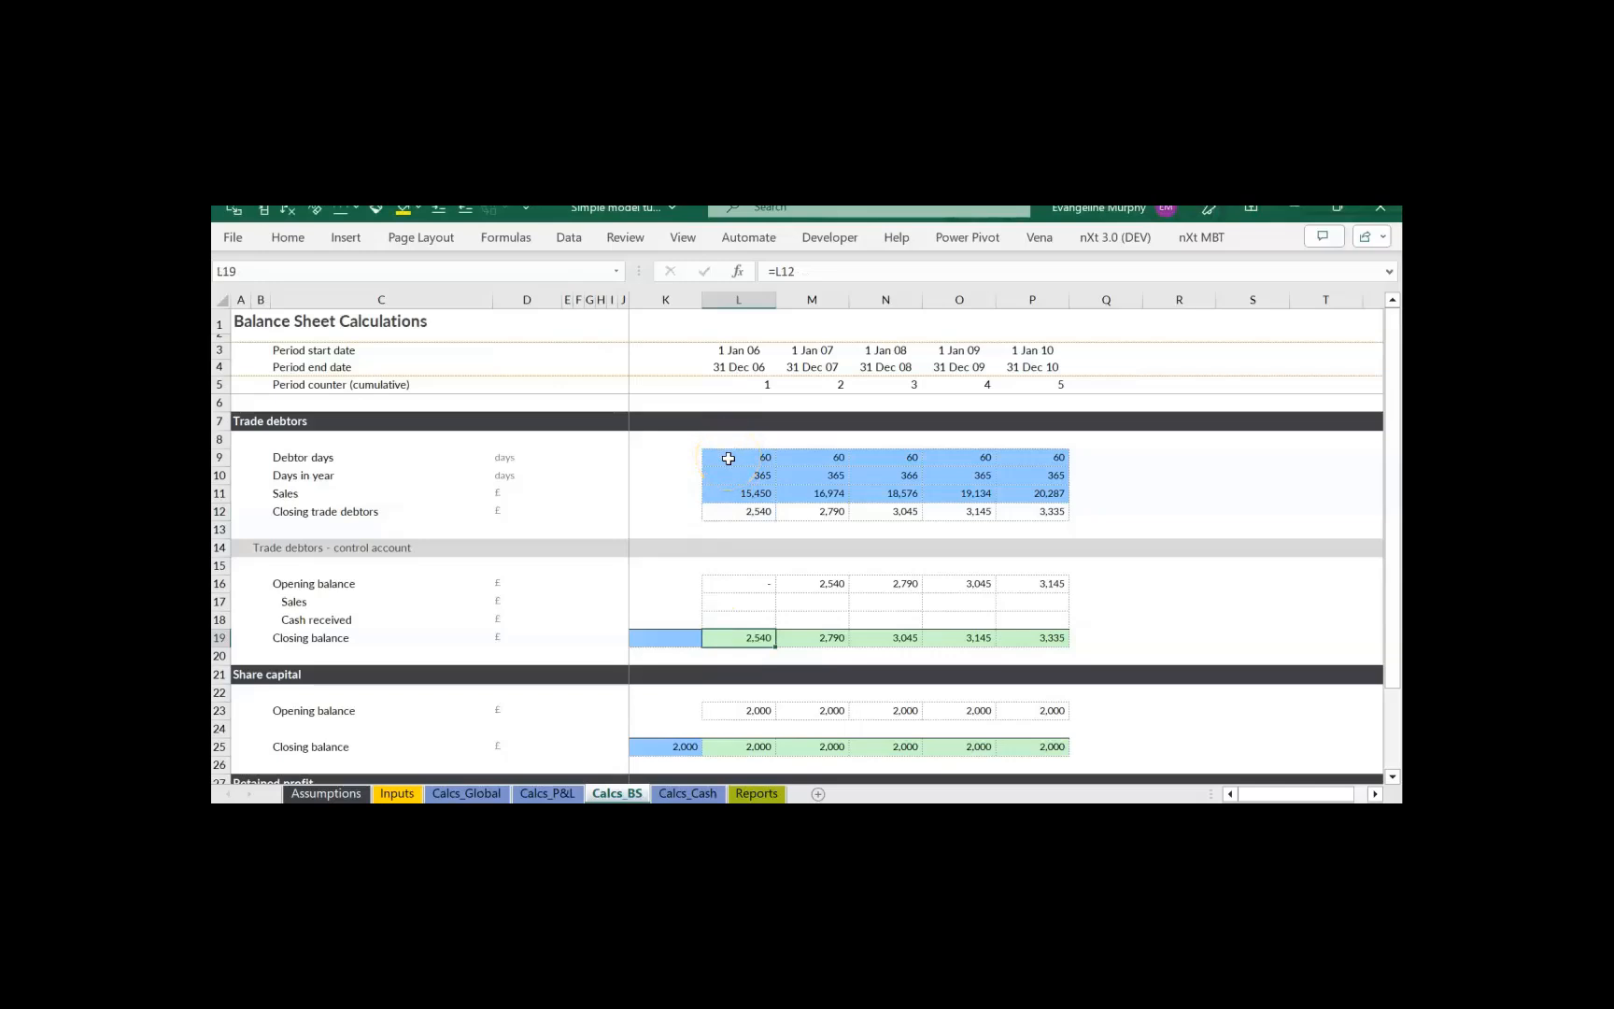
- Link the trade debtors control account's opening position in Calcs_BS cell K19 to the trade debtors opening balance, Inputs cell K40
{"action": "left_click", "coordinate": [665, 637]}
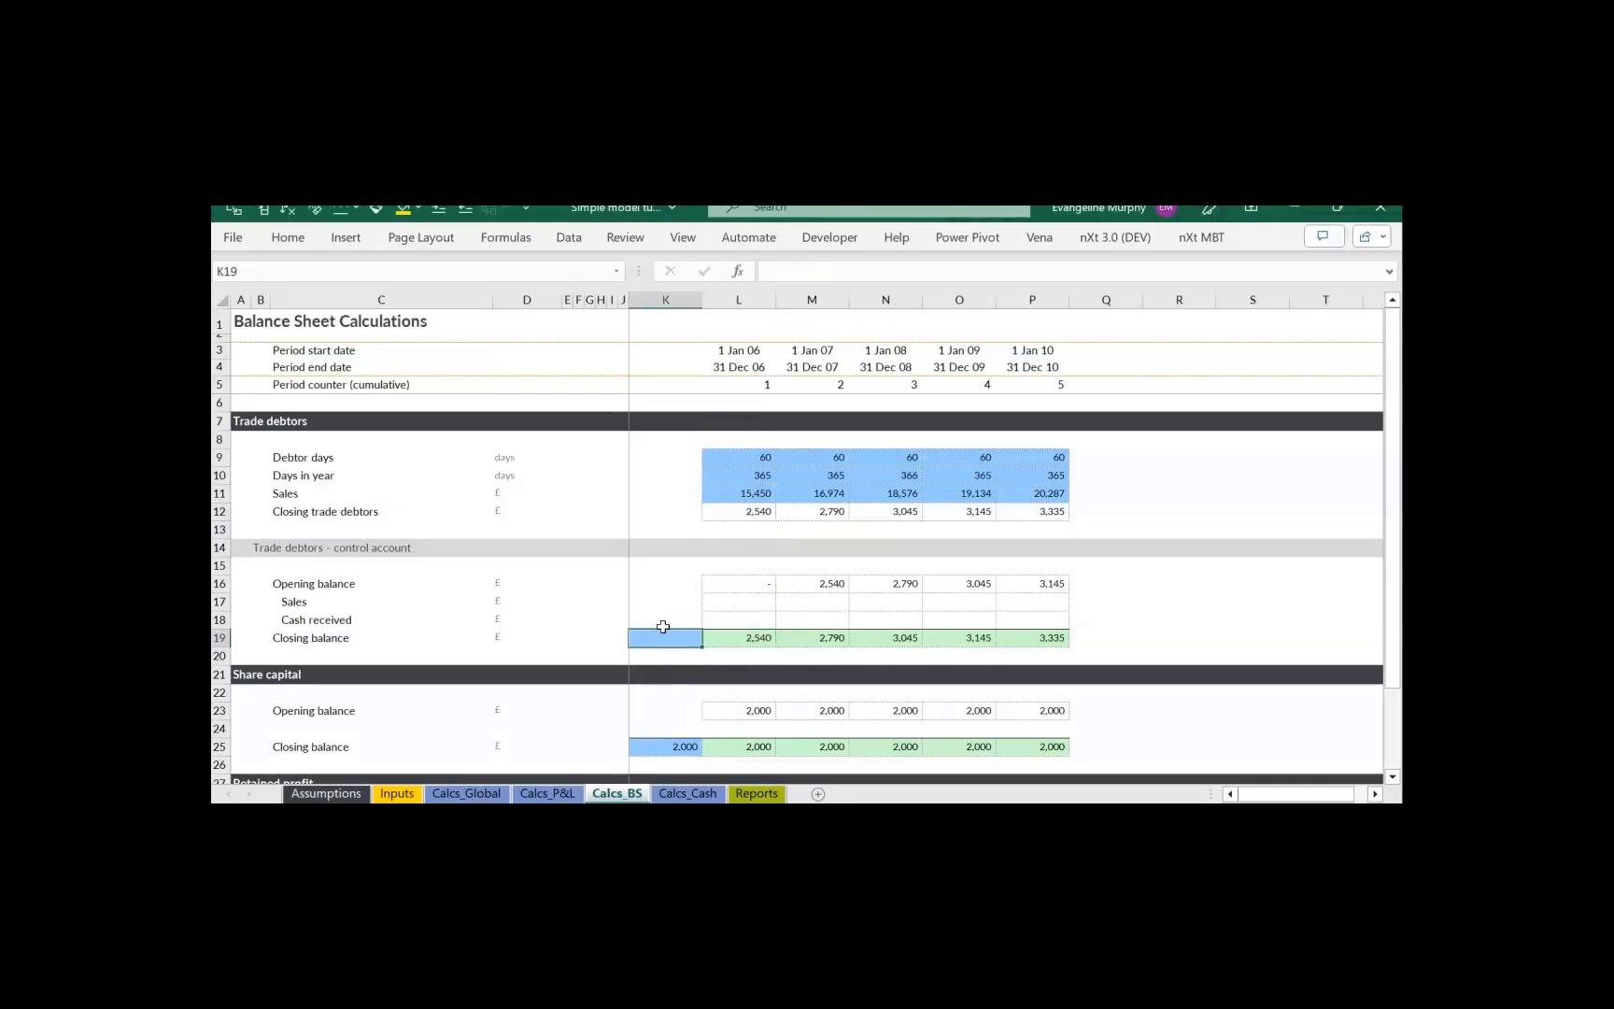
{"action": "type", "text": "="}
{"action": "left_click", "coordinate": [661, 637]}
{"action": "left_click", "coordinate": [397, 793]}
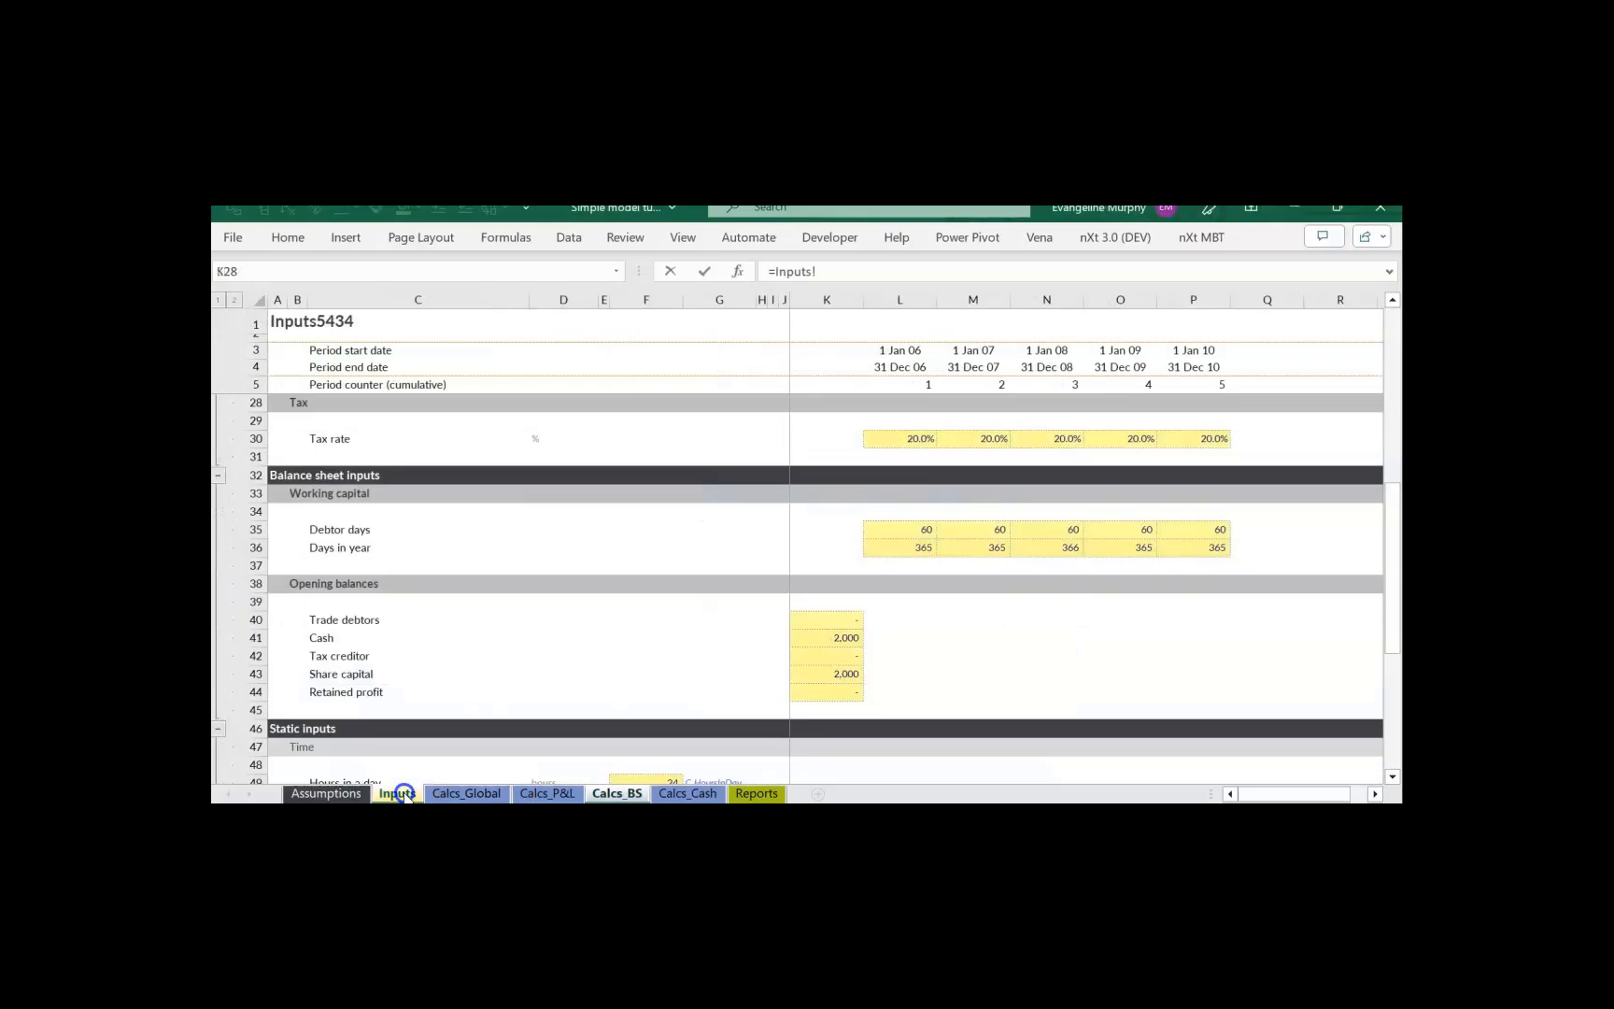
{"action": "left_click", "coordinate": [839, 621]}
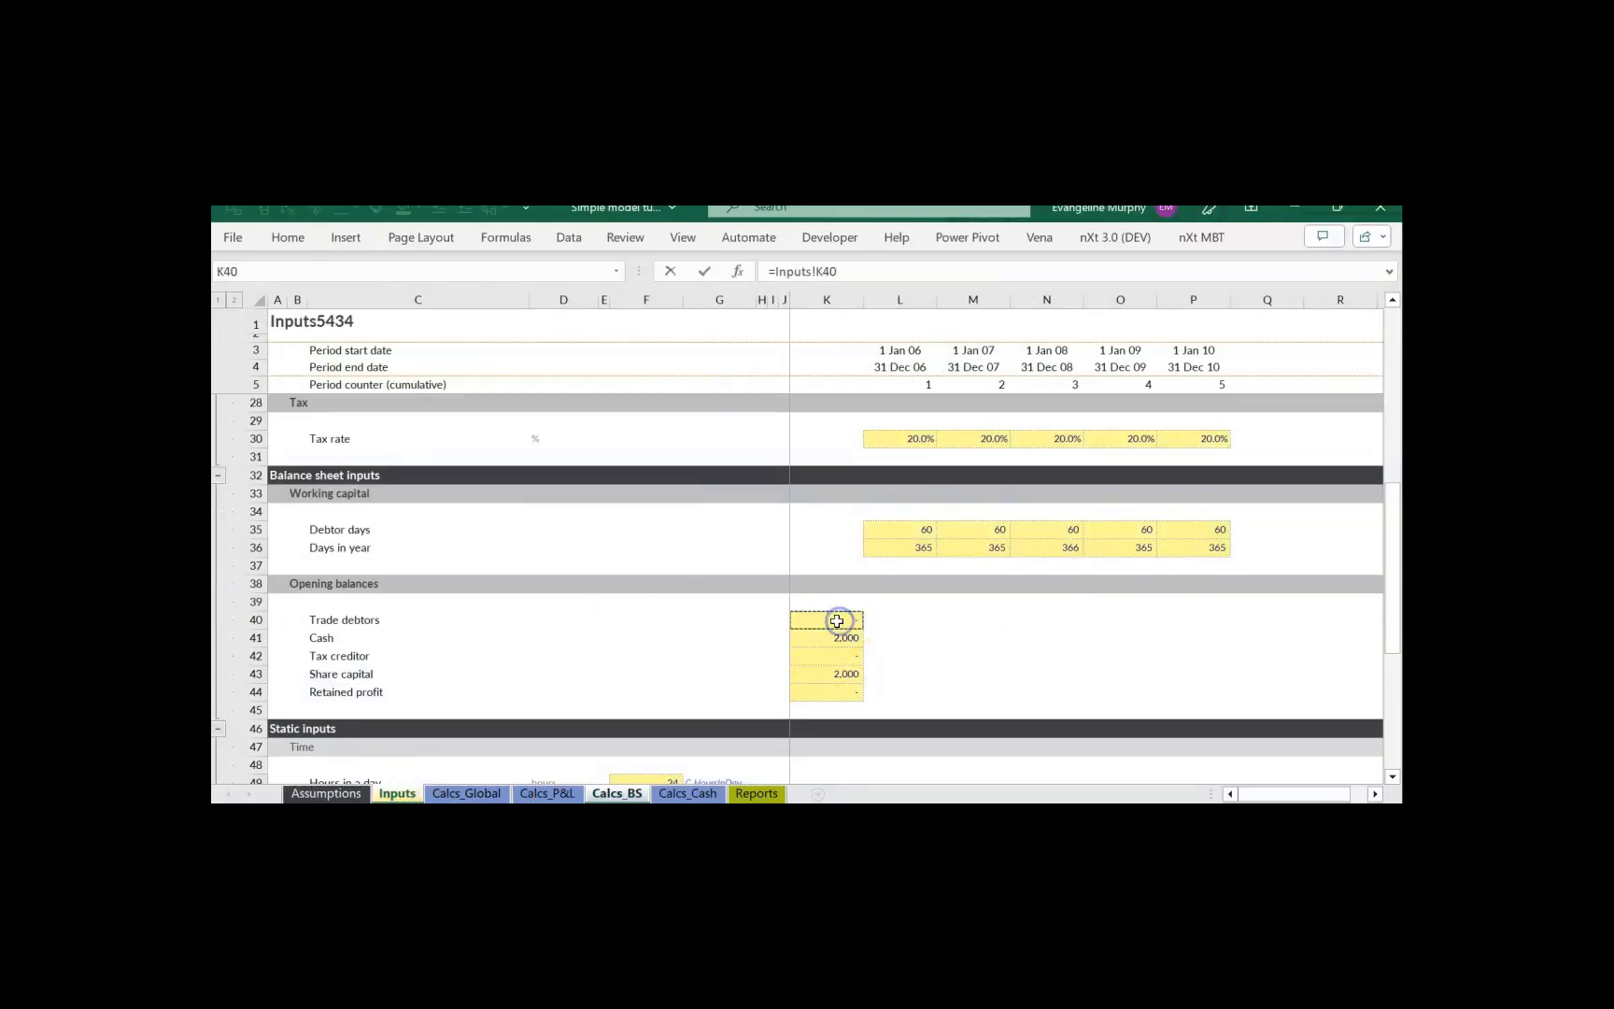
{"action": "key", "text": "Return"}
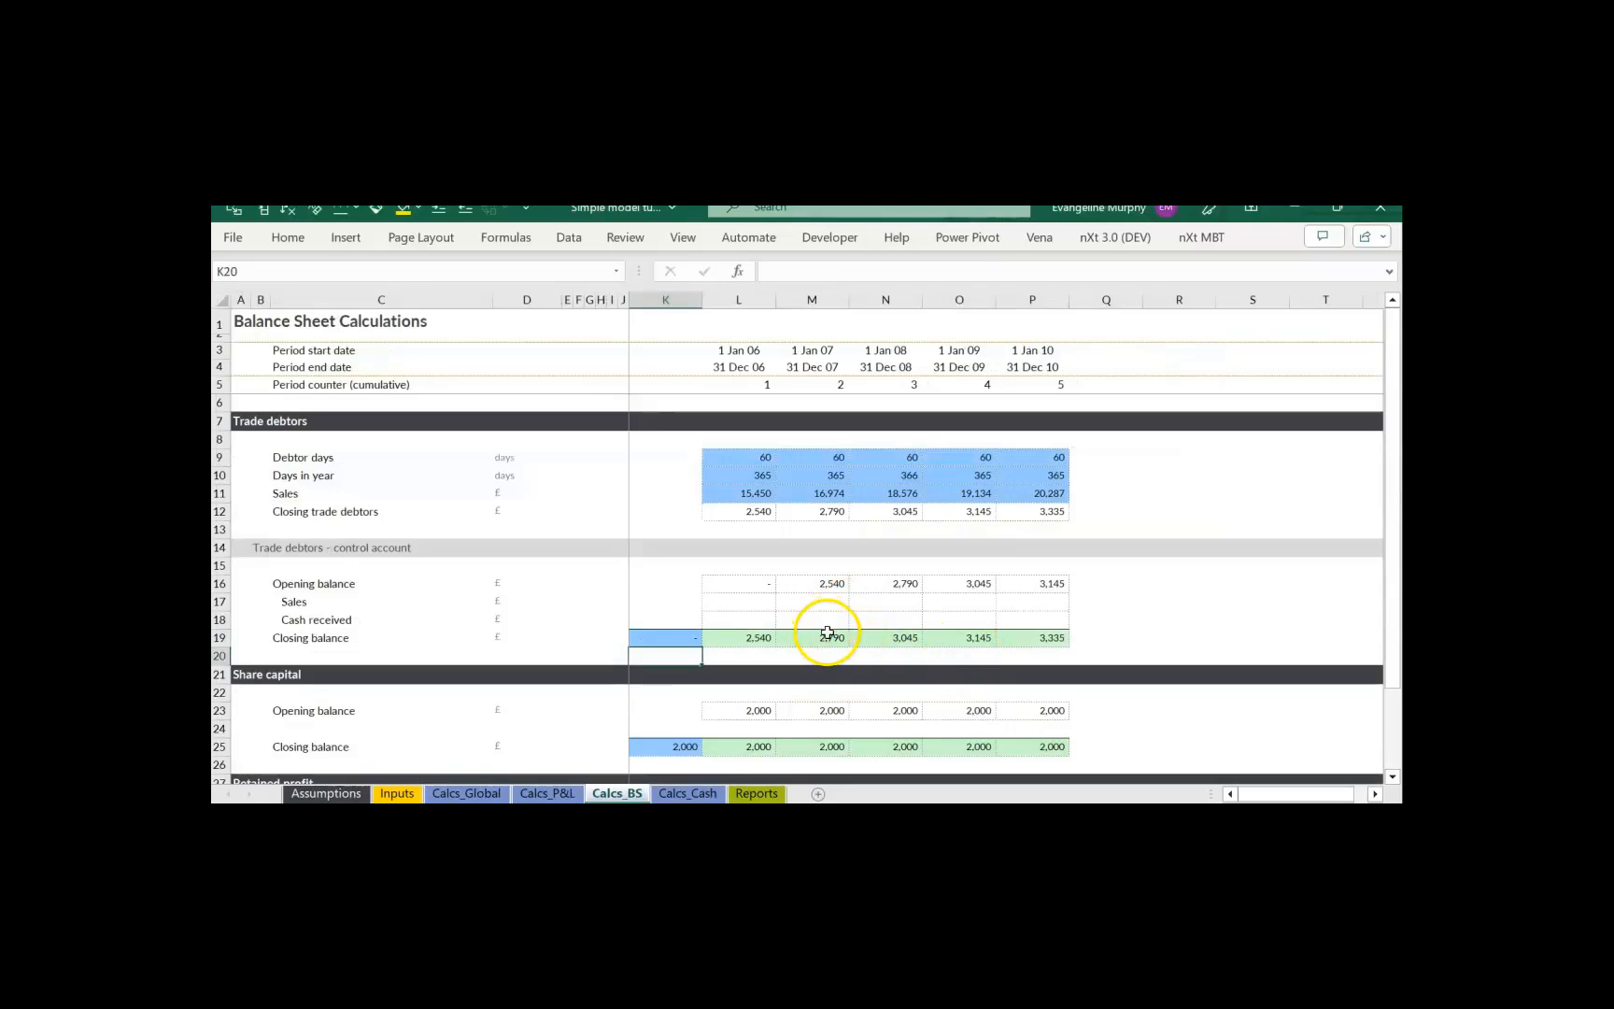
- Link the control account's sales in L17 to the sales in L11 and fill the formula across to P17
{"action": "left_click", "coordinate": [736, 605]}
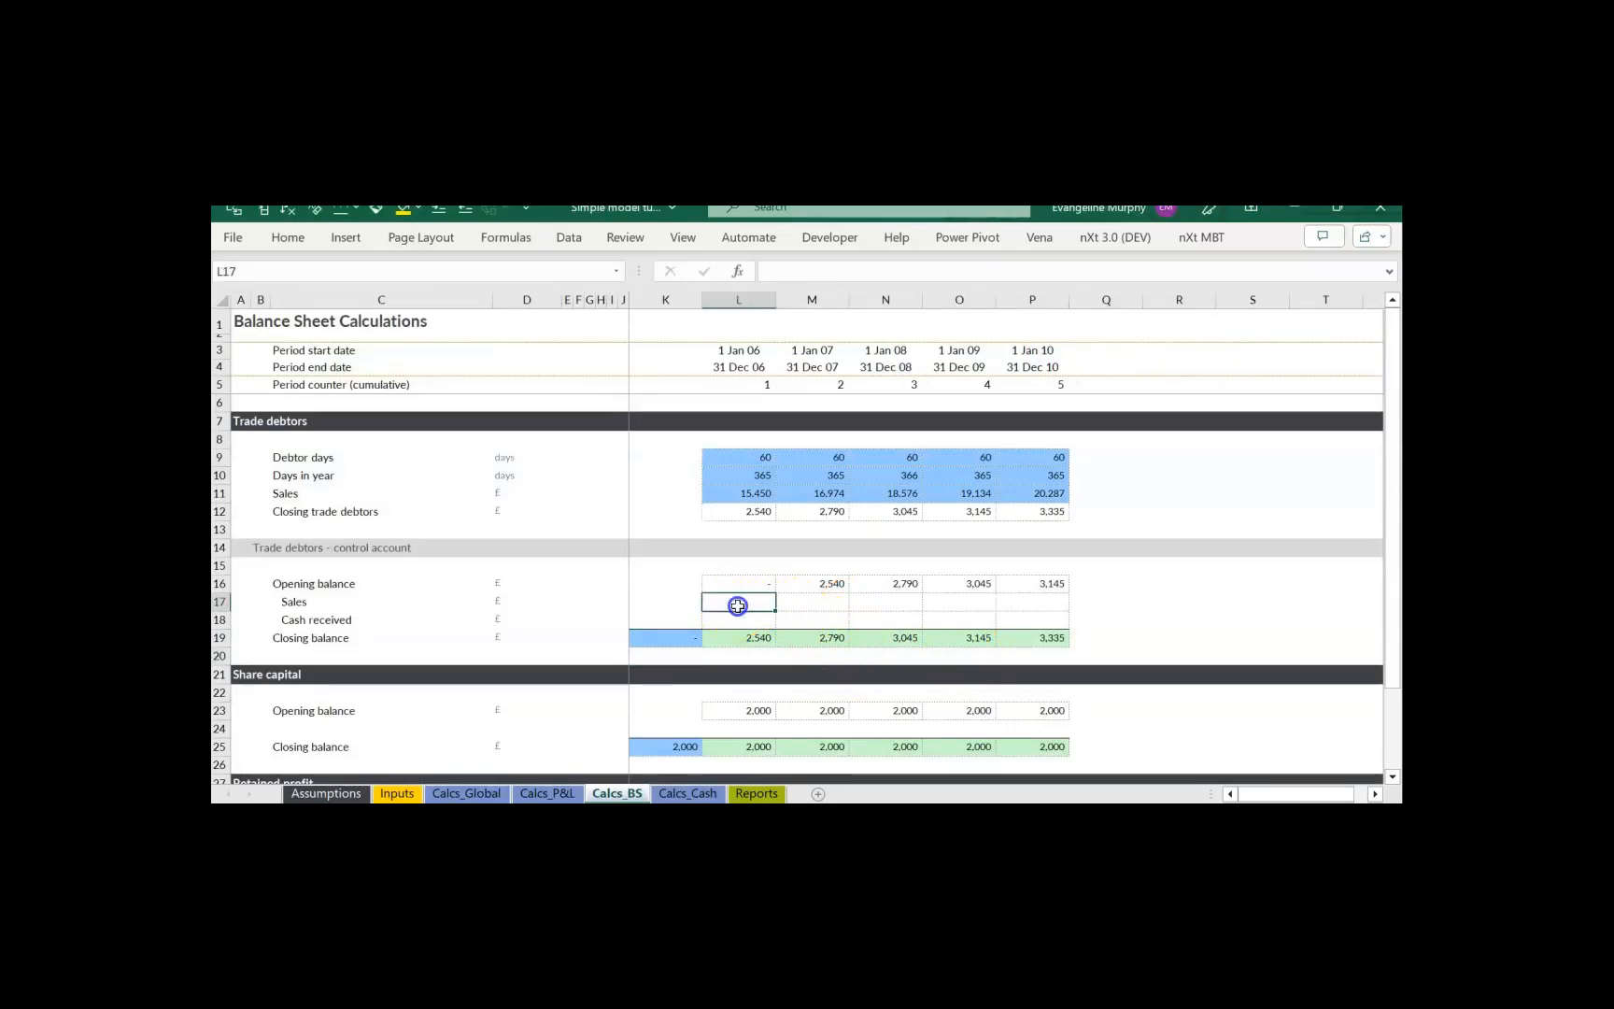
{"action": "type", "text": "="}
{"action": "left_click", "coordinate": [762, 492]}
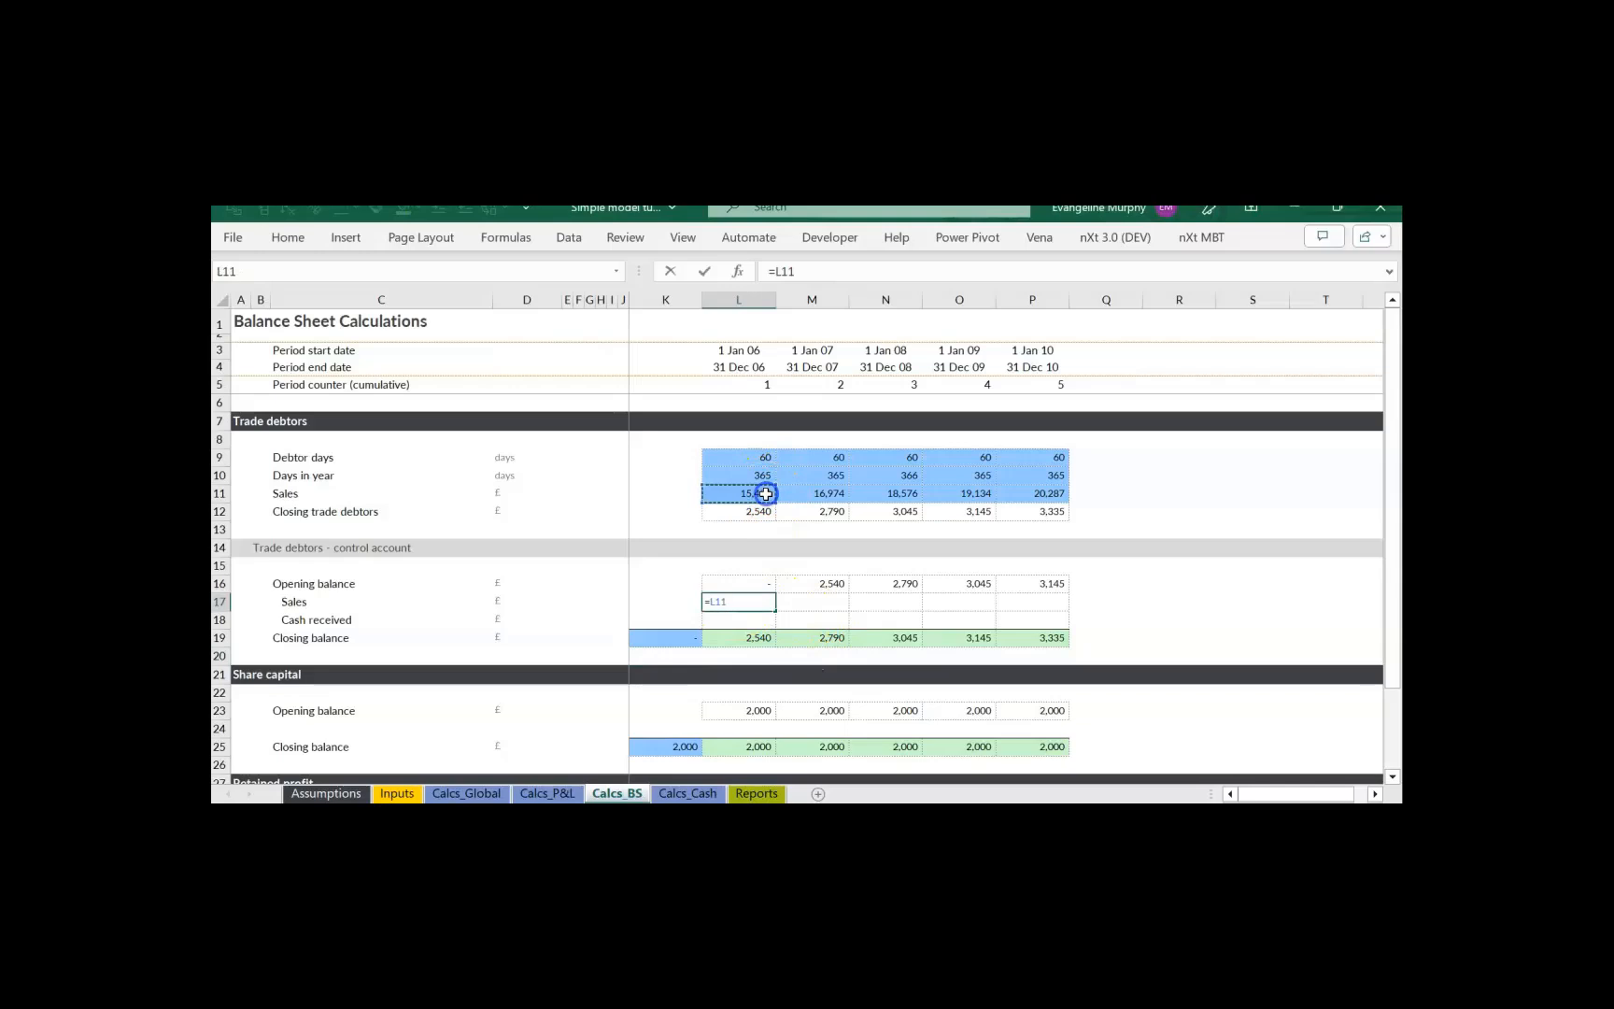
{"action": "key", "text": "Return"}
{"action": "key", "text": "Up"}
{"action": "key", "text": "shift+Right"}
{"action": "key", "text": "shift+Right"}
{"action": "key", "text": "shift+Right"}
{"action": "key", "text": "shift+Right"}
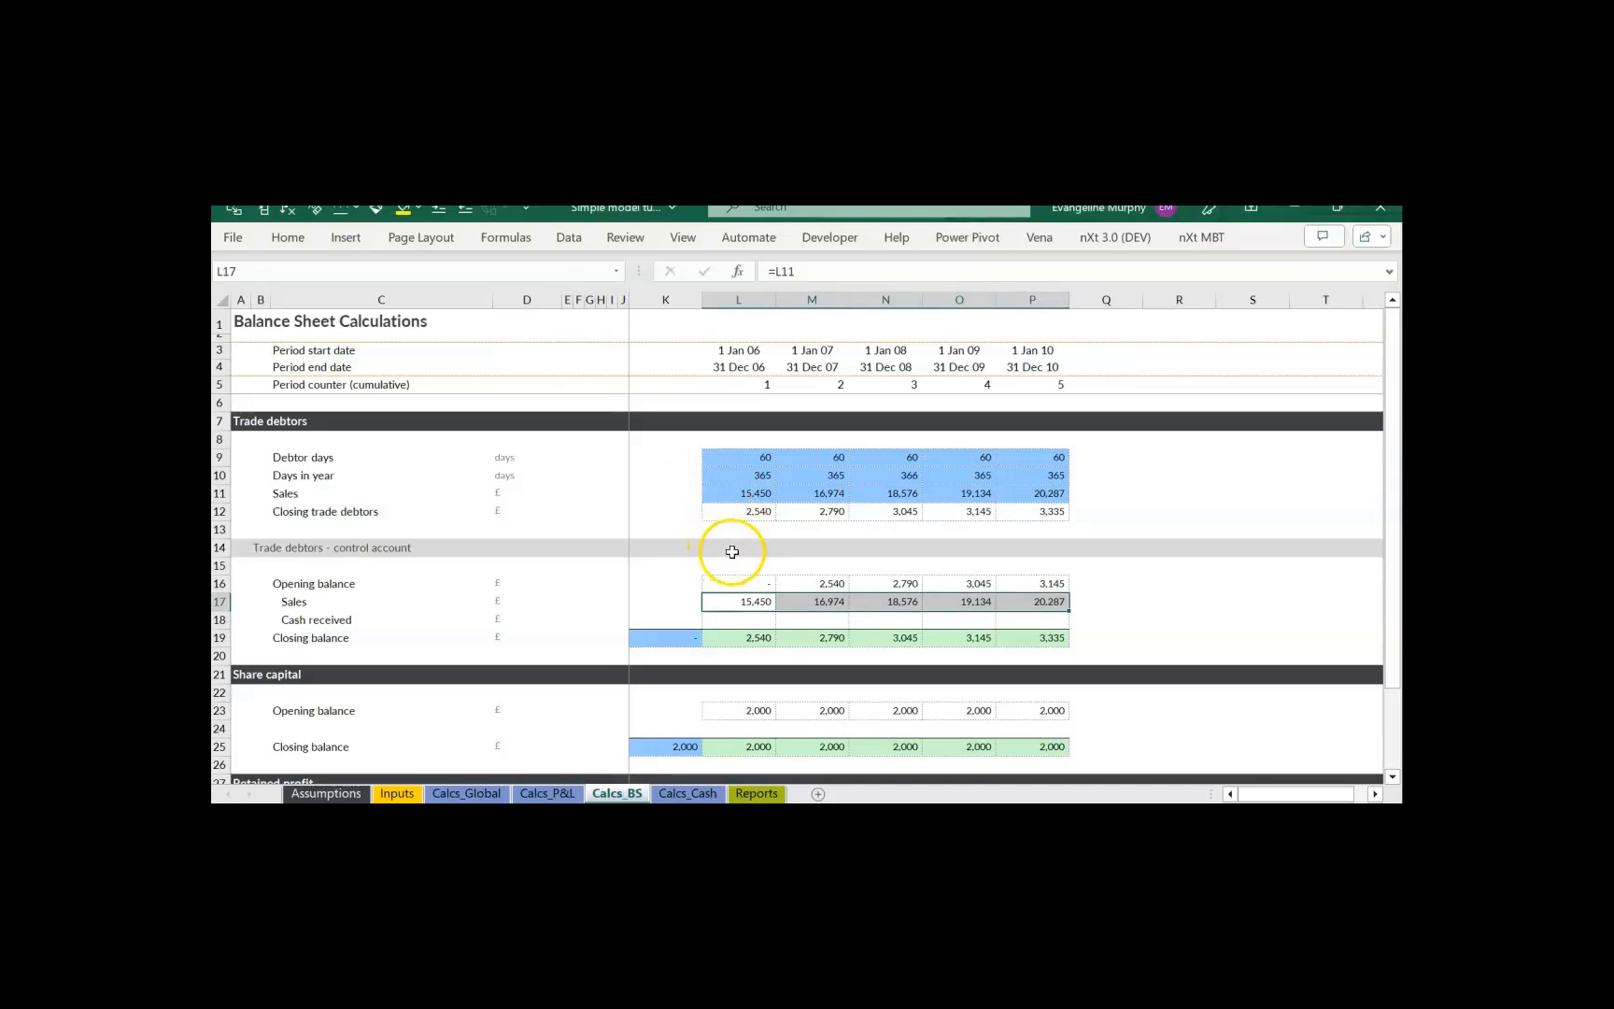
- Calculate 2006 cash received in L18 as closing balance less opening balance less sales, =L19-L16-L17
{"action": "left_click", "coordinate": [753, 620]}
{"action": "type", "text": "="}
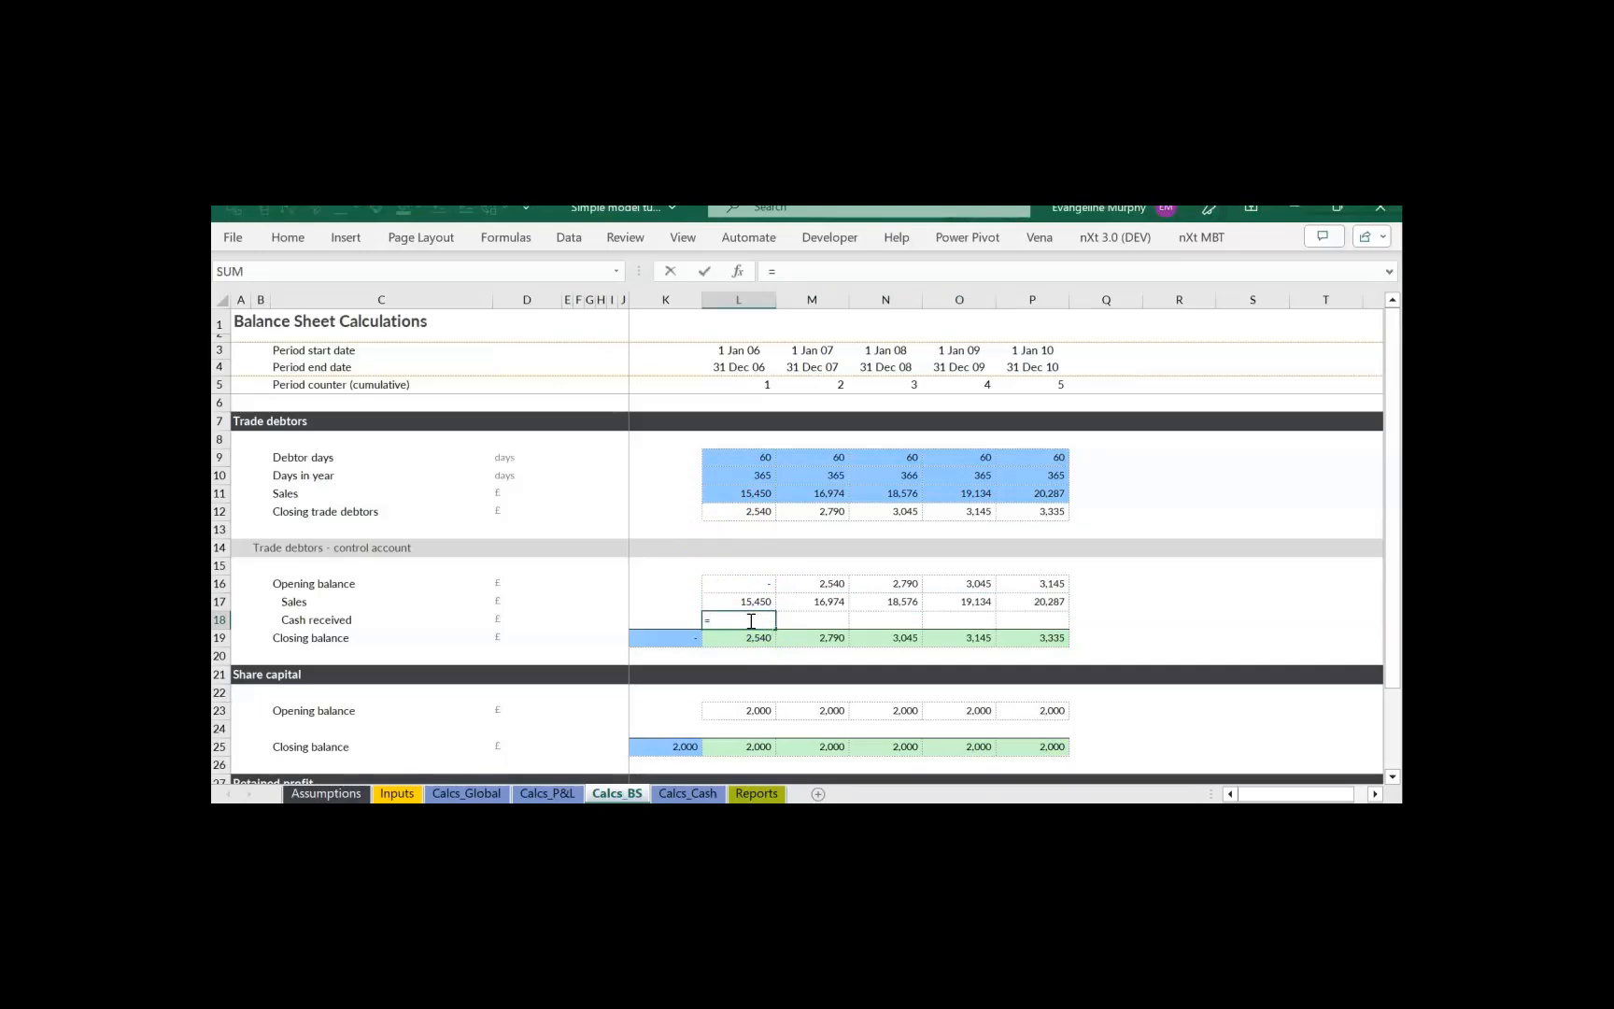
{"action": "key", "text": "Down"}
{"action": "type", "text": "-"}
{"action": "key", "text": "Up"}
{"action": "key", "text": "Up"}
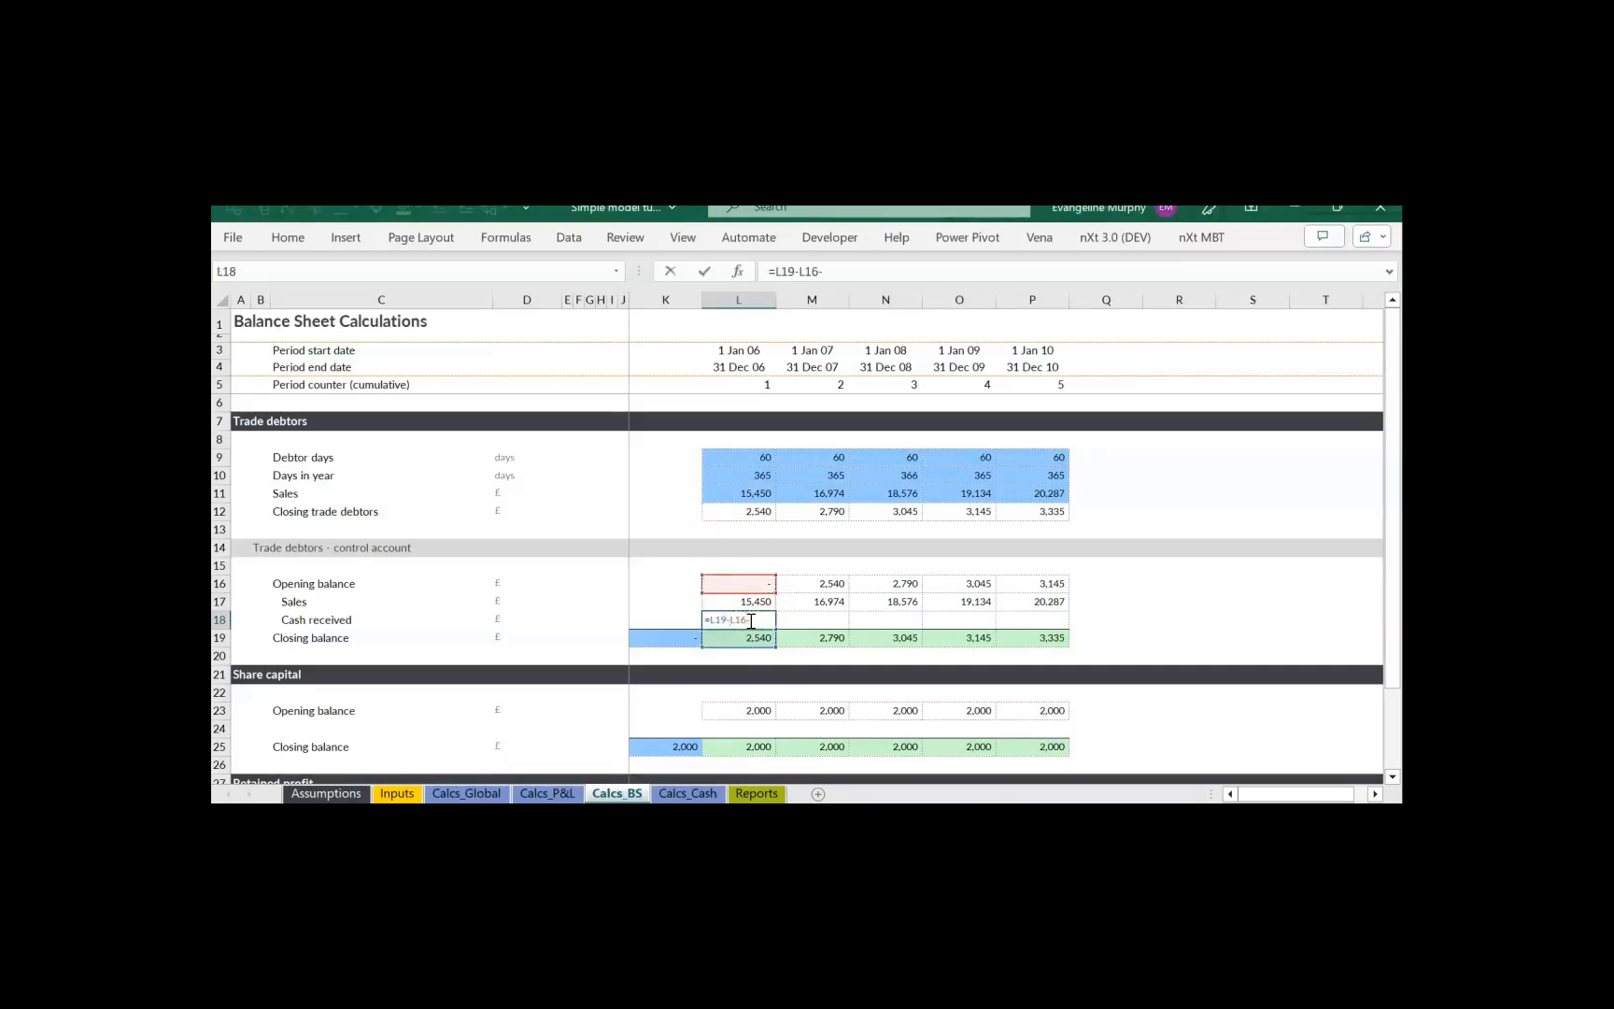
{"action": "key", "text": "Return"}
- Fill the cash received formula from L18 across to P18 and check the opening balance formula in L16
{"action": "key", "text": "Up"}
{"action": "key", "text": "shift+Right"}
{"action": "key", "text": "shift+Right"}
{"action": "key", "text": "shift+Right"}
{"action": "key", "text": "shift+Right"}
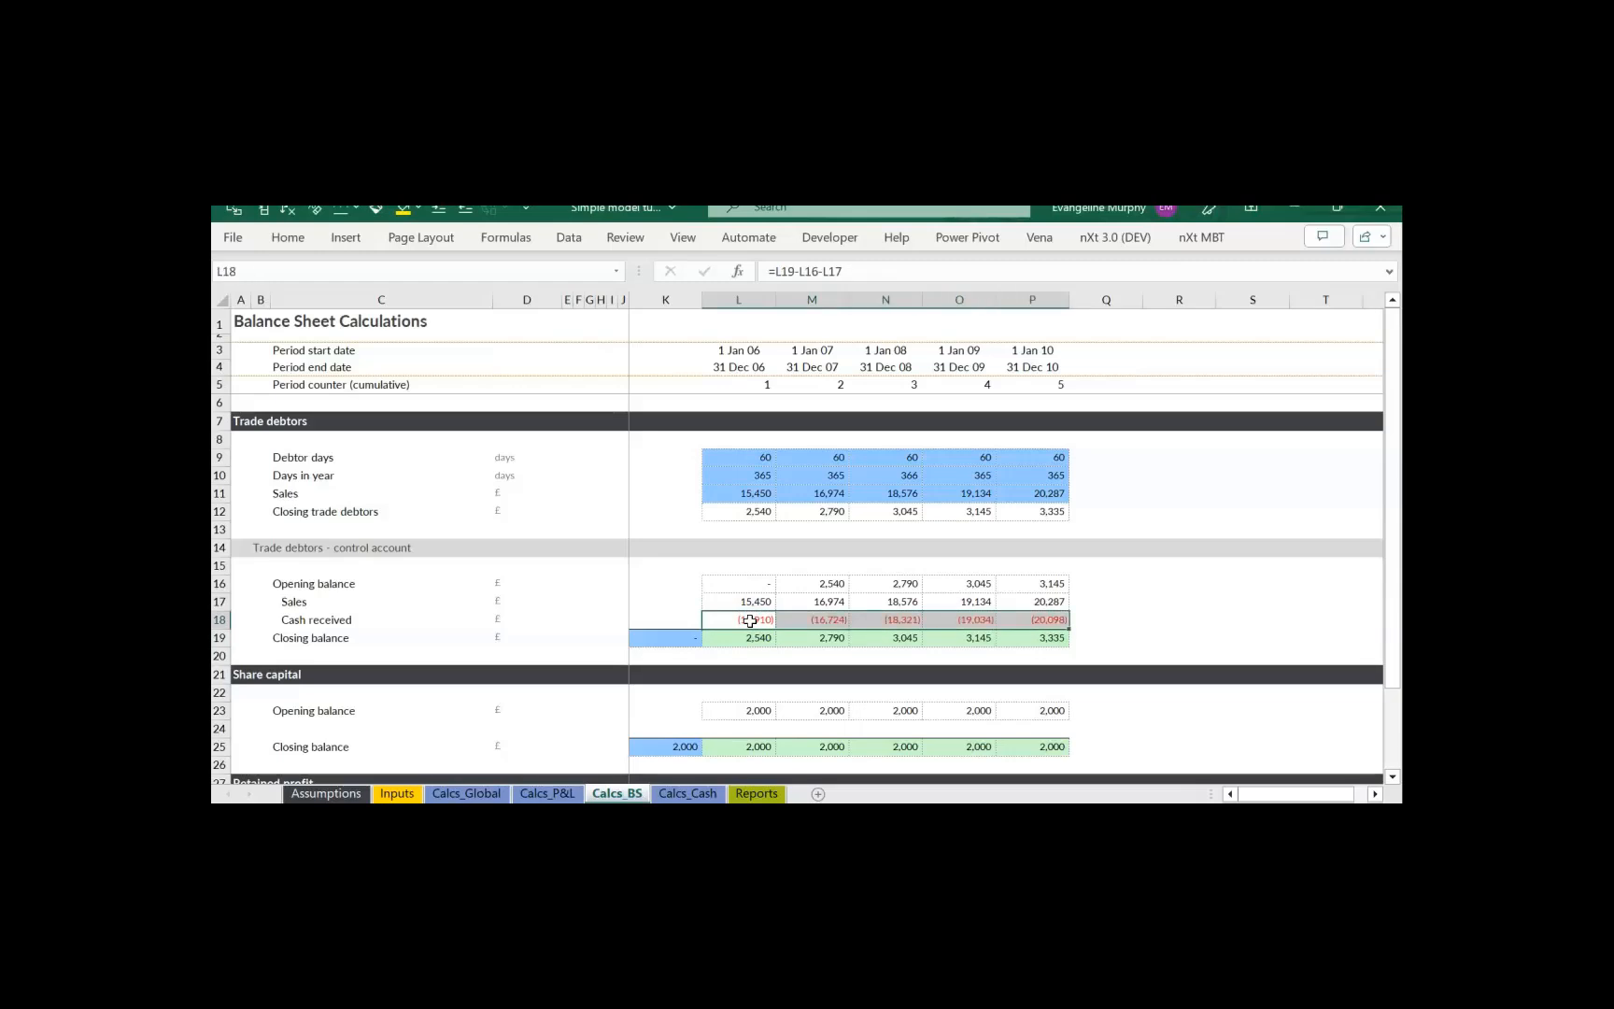
{"action": "left_click", "coordinate": [757, 584]}
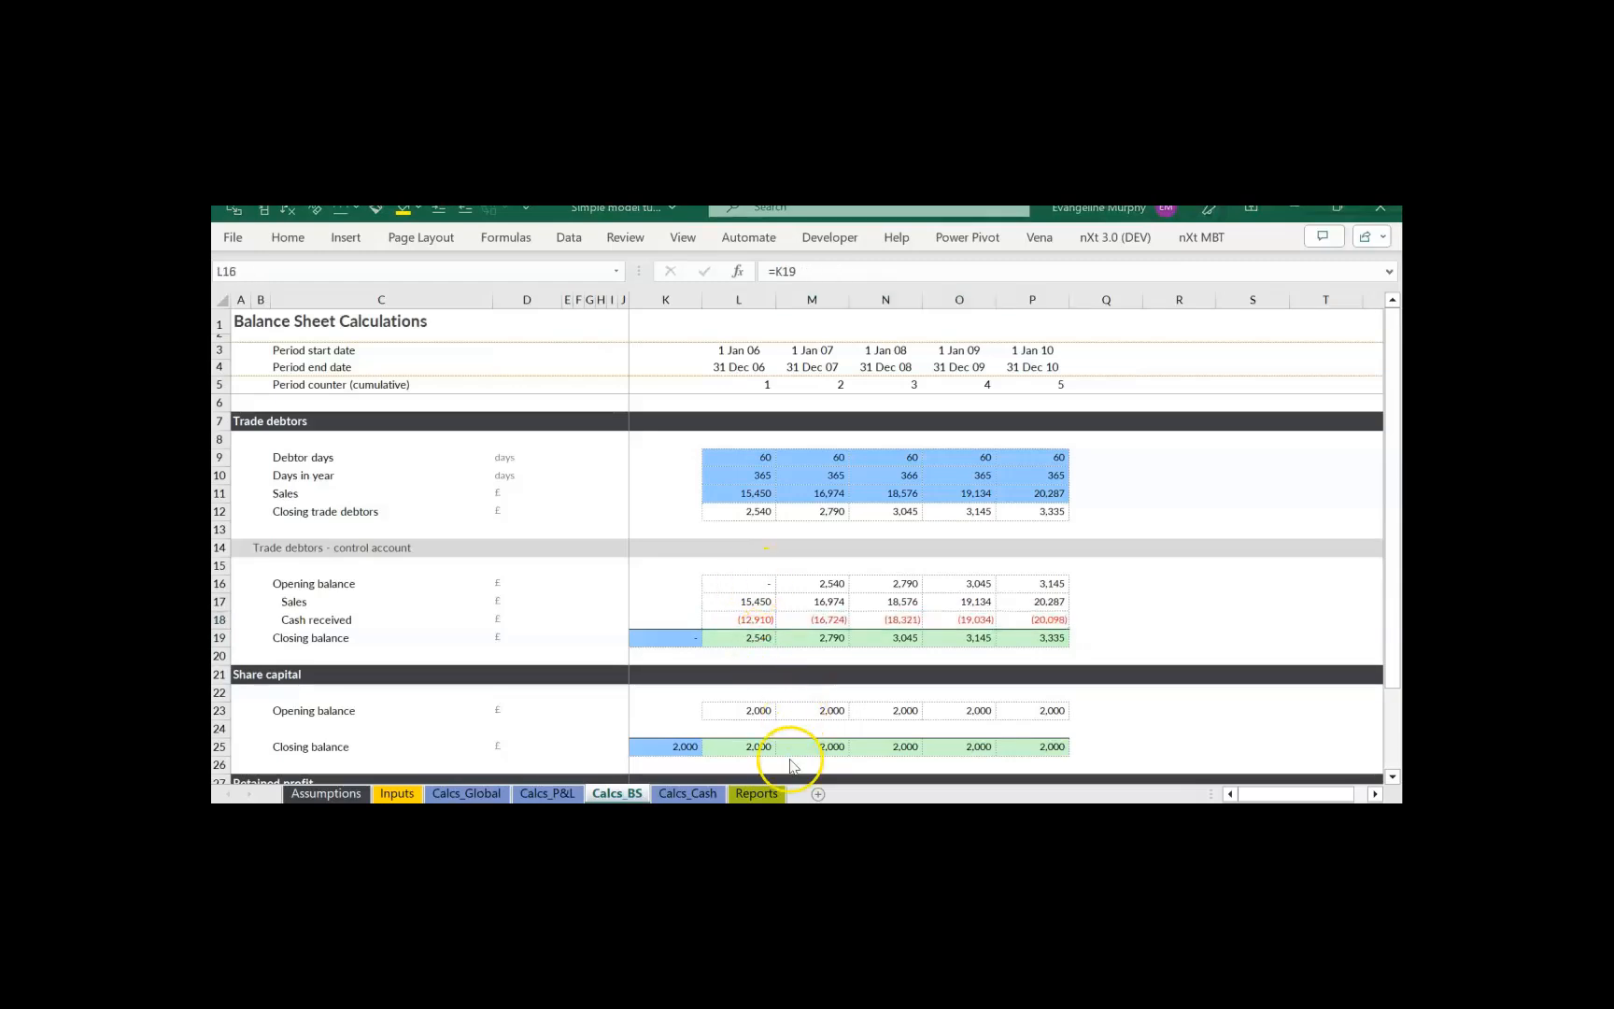
- Link the balance sheet's 2006 trade receivables, Reports cell L25, to the trade debtors closing balance in Calcs_BS cell L19
{"action": "left_click", "coordinate": [759, 794]}
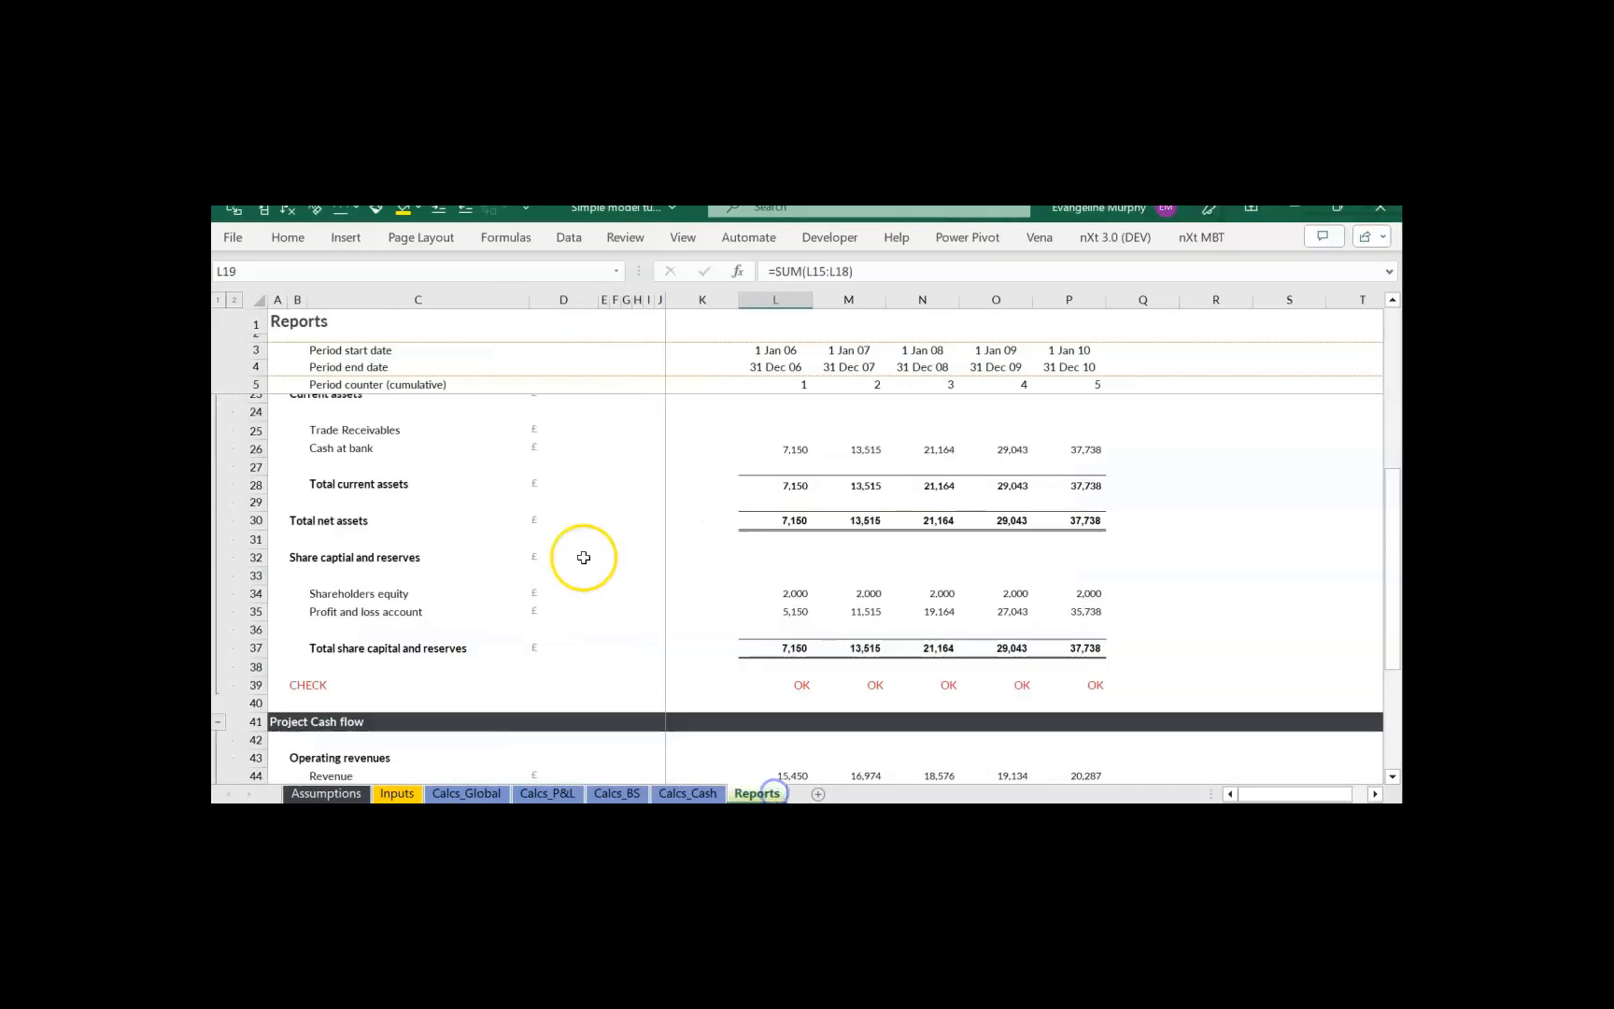
{"action": "scroll", "coordinate": [761, 556], "scroll_direction": "up", "scroll_amount": 1}
{"action": "left_click", "coordinate": [798, 482]}
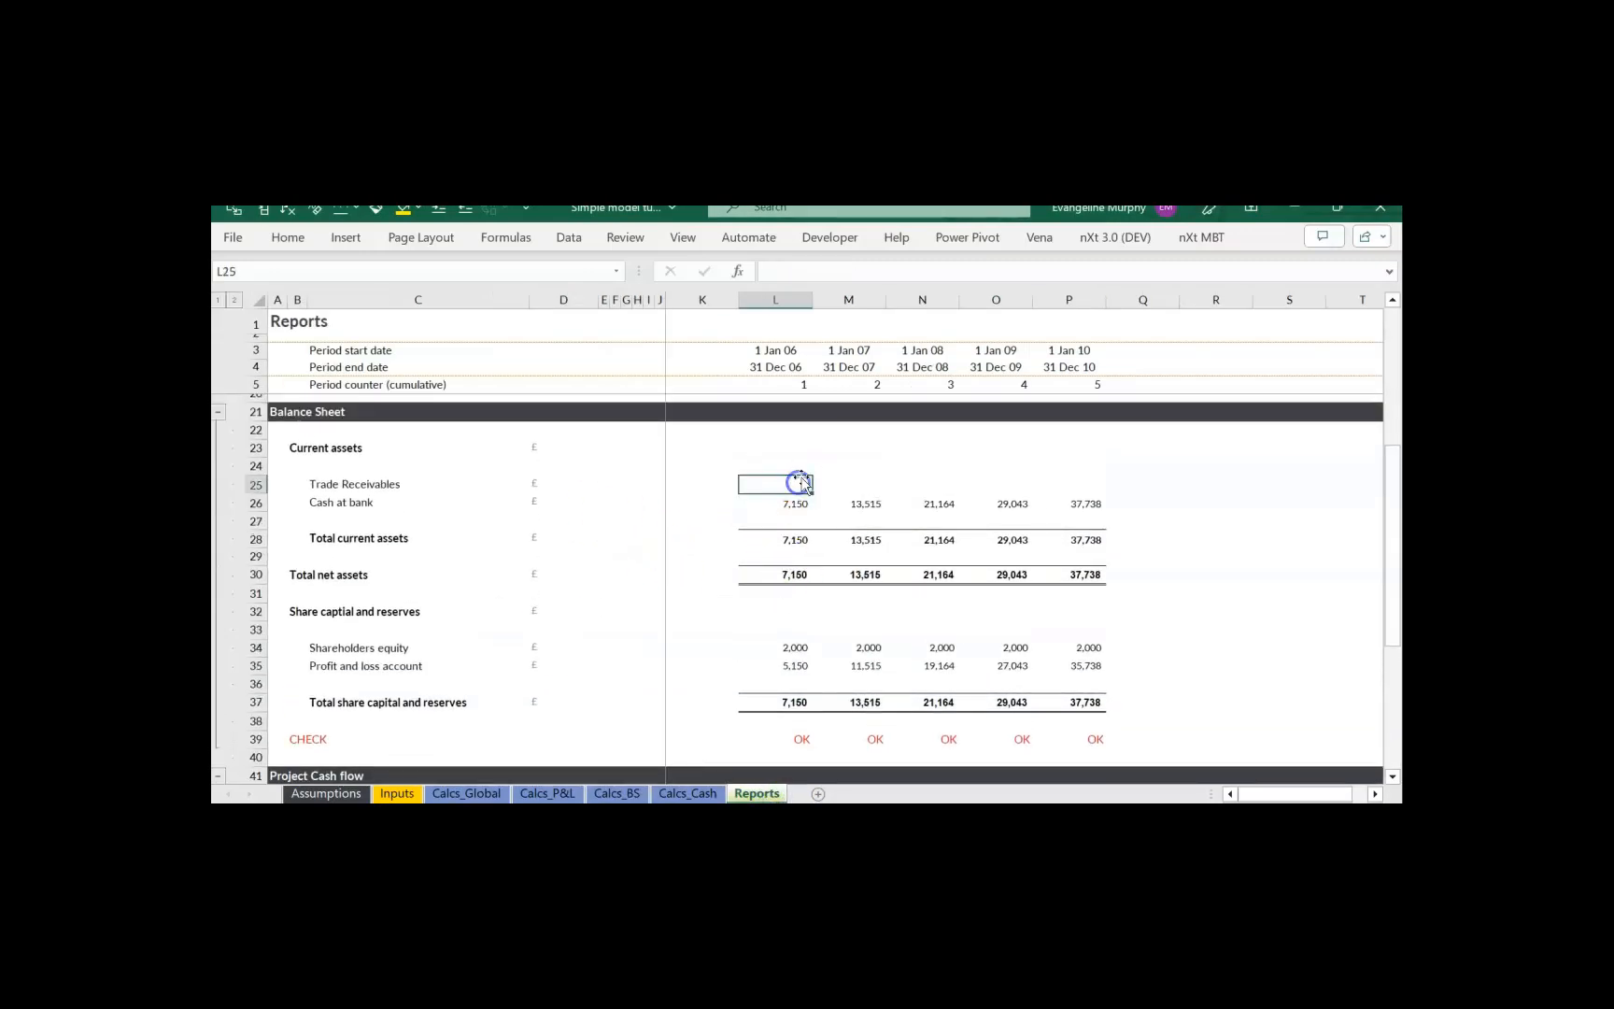
{"action": "type", "text": "="}
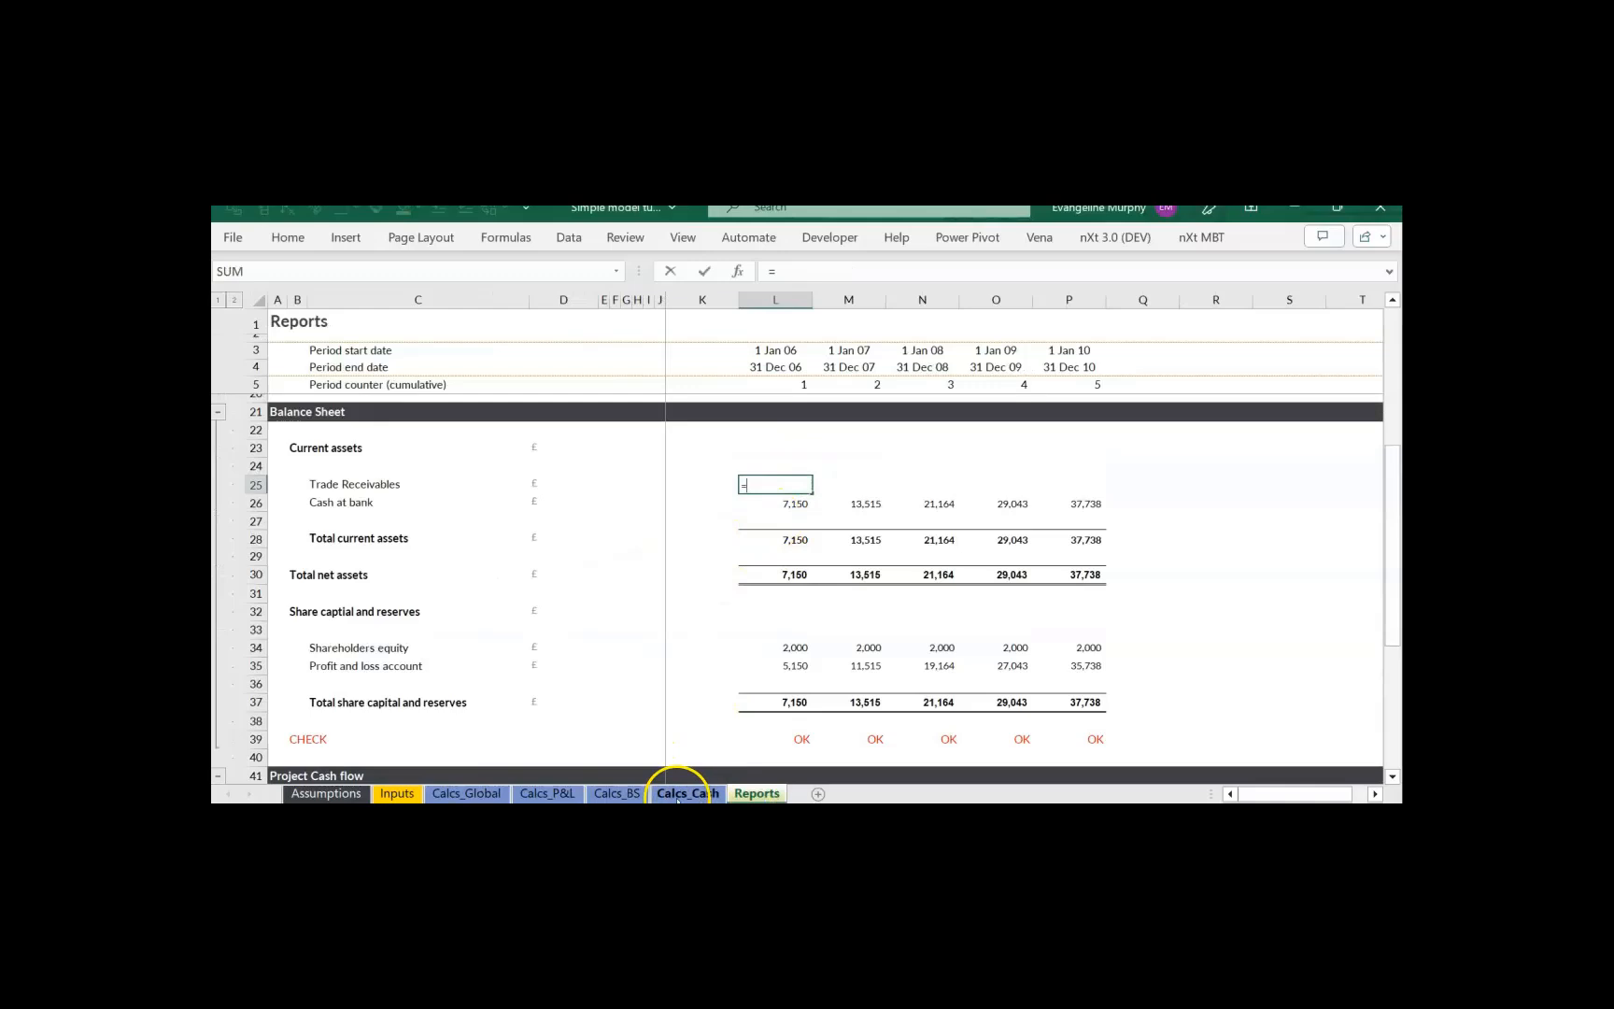
{"action": "left_click", "coordinate": [616, 793]}
{"action": "left_click", "coordinate": [749, 637]}
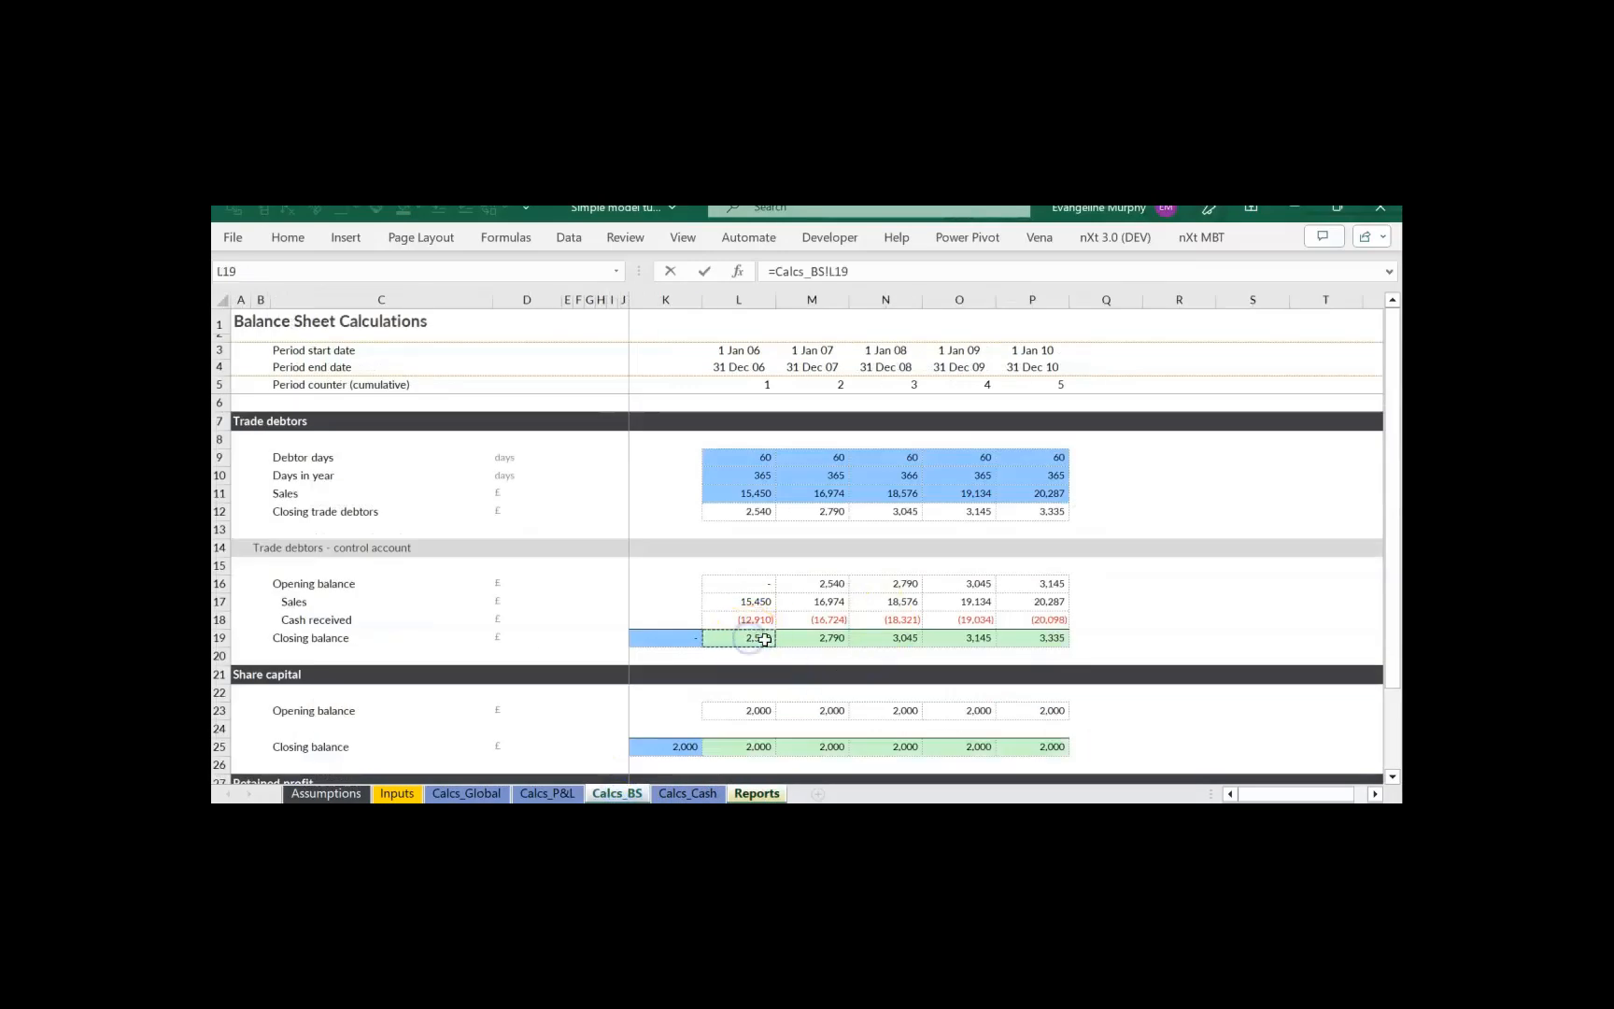
{"action": "key", "text": "ctrl+Return"}
- Fill the trade receivables formula from L25 across to P25 and review the balance sheet check row
{"action": "key", "text": "shift+Right"}
{"action": "key", "text": "shift+Right"}
{"action": "key", "text": "shift+Right"}
{"action": "key", "text": "shift+Right"}
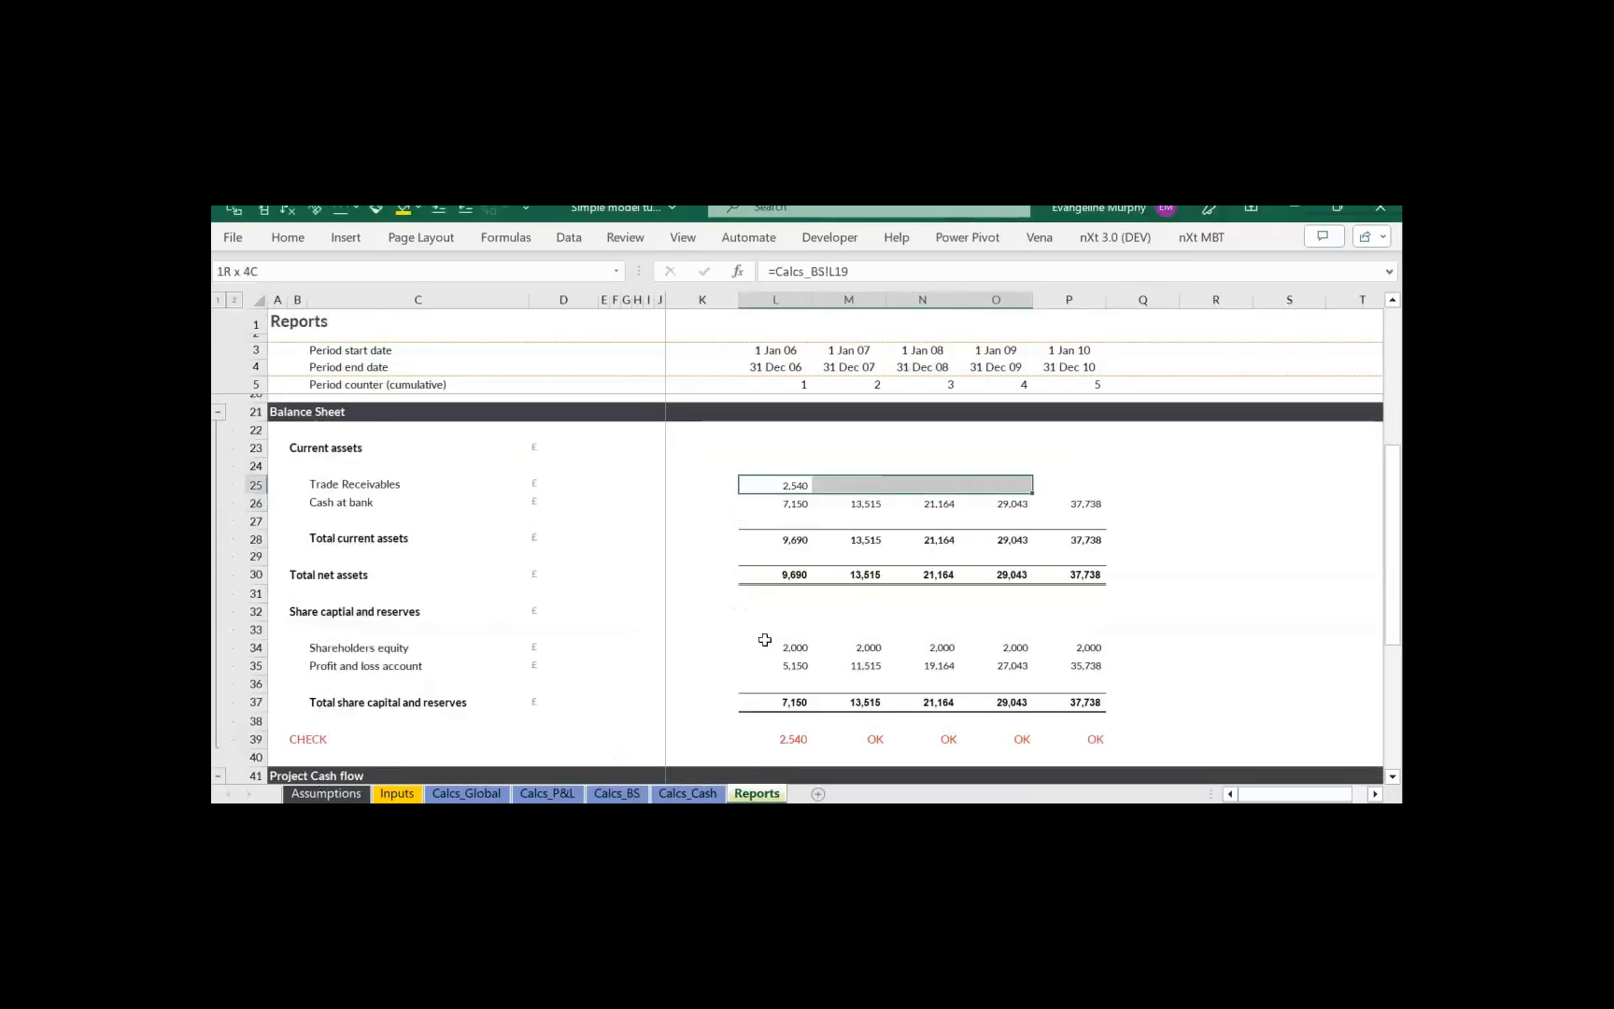
{"action": "key", "text": "ctrl+r"}
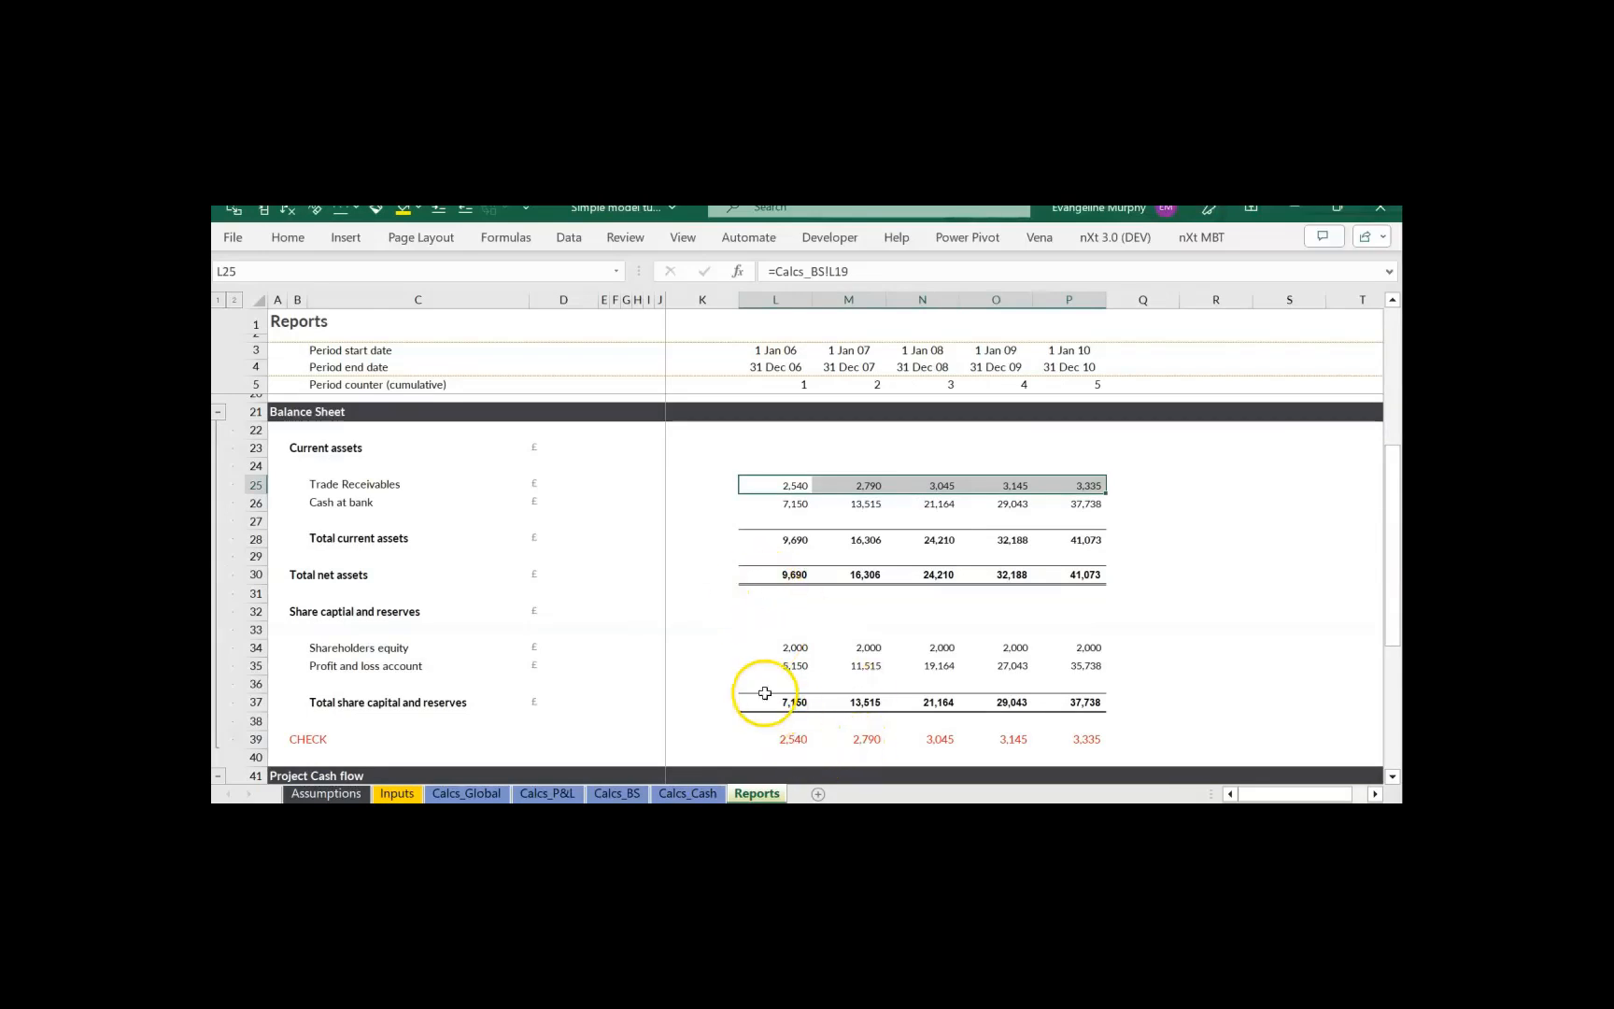
{"action": "left_click", "coordinate": [703, 611]}
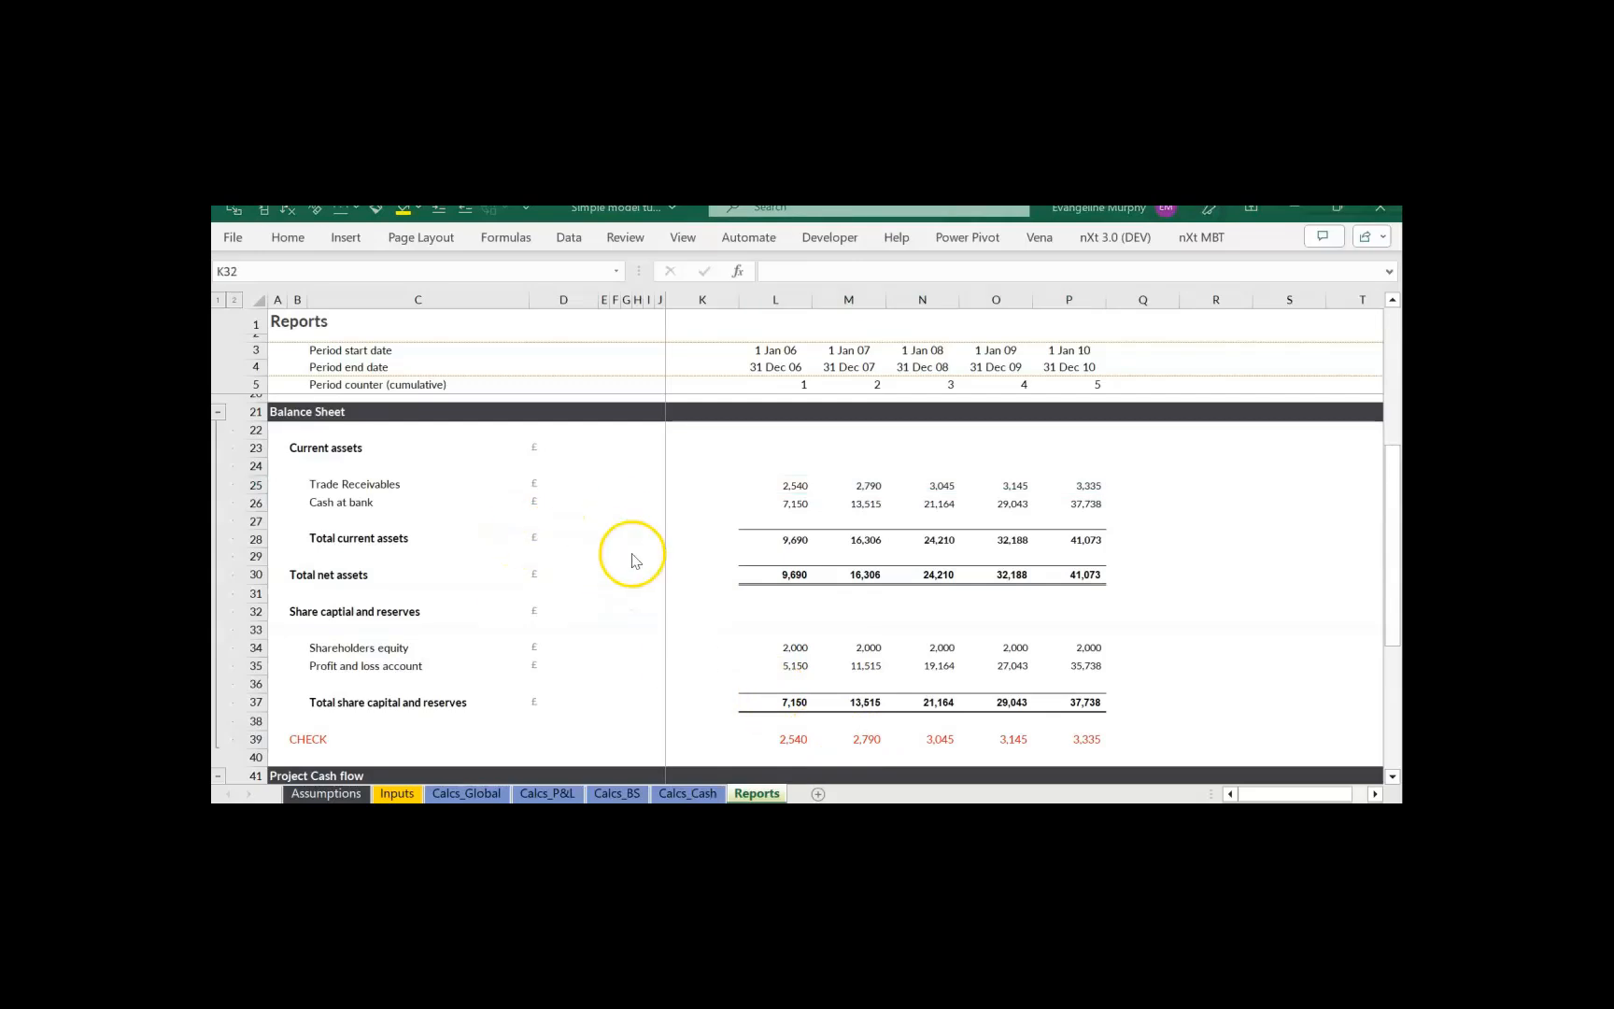
- Replace the project cash flow's 2006 revenue in Reports cell L44 with the negated cash received, =-Calcs_BS!L18
{"action": "scroll", "coordinate": [748, 570], "scroll_direction": "down", "scroll_amount": 3}
{"action": "scroll", "coordinate": [775, 585], "scroll_direction": "down", "scroll_amount": 3}
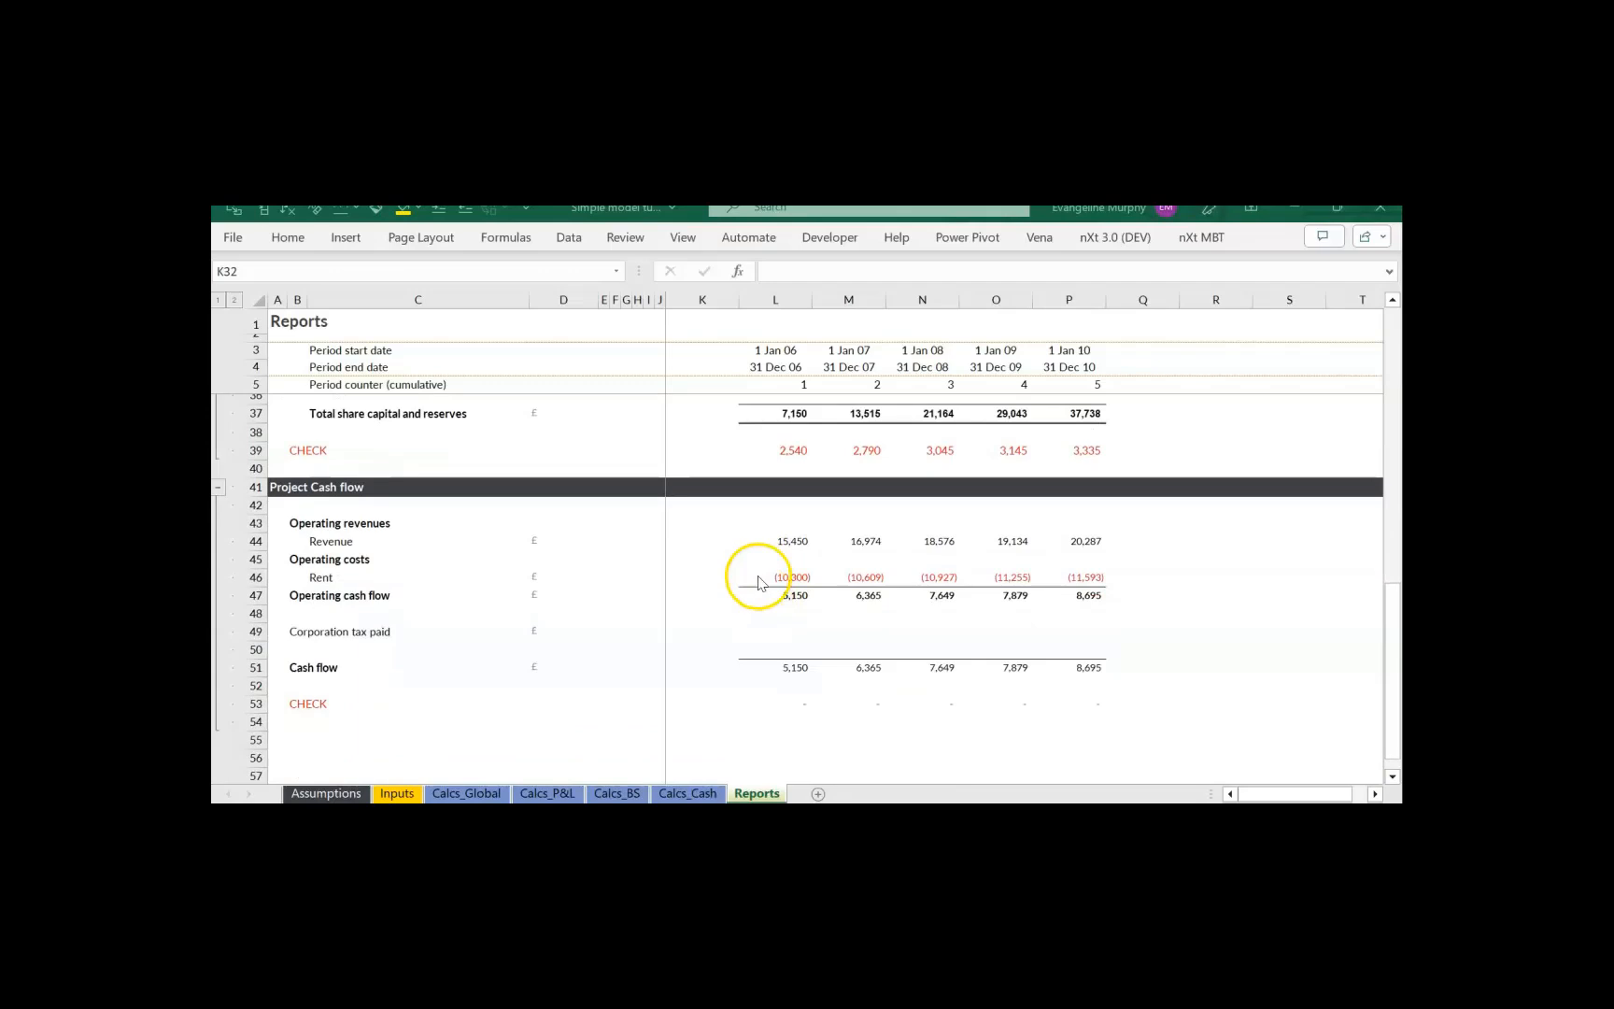
{"action": "left_click", "coordinate": [792, 541]}
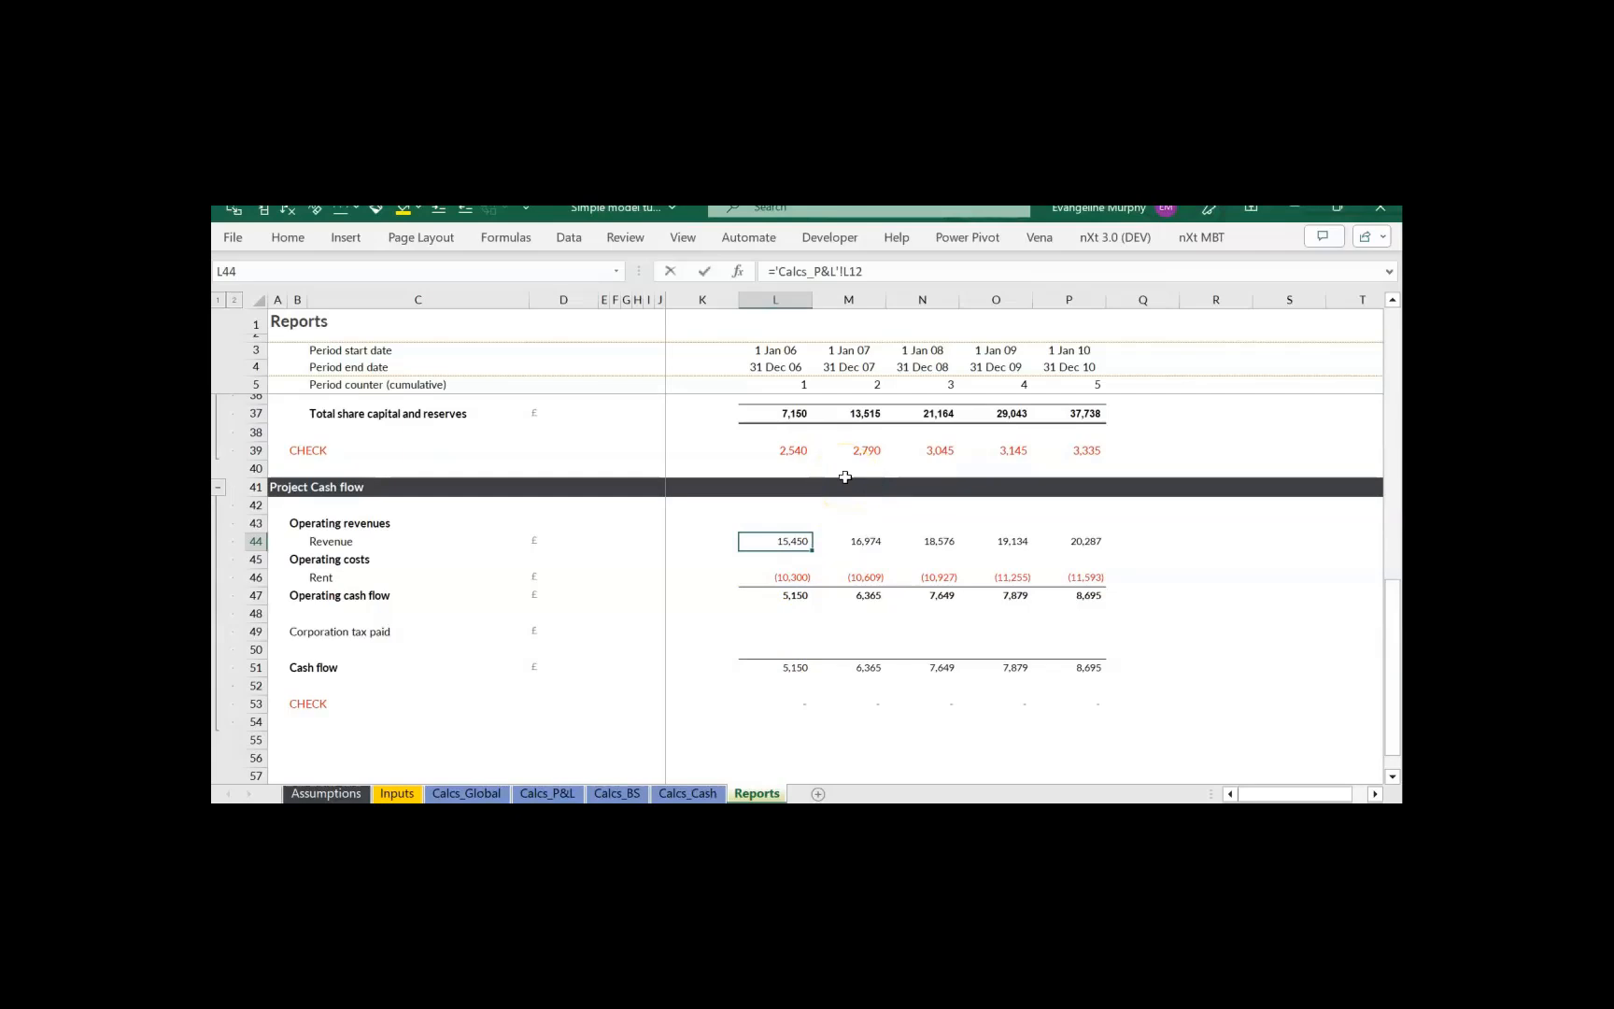
{"action": "type", "text": "="}
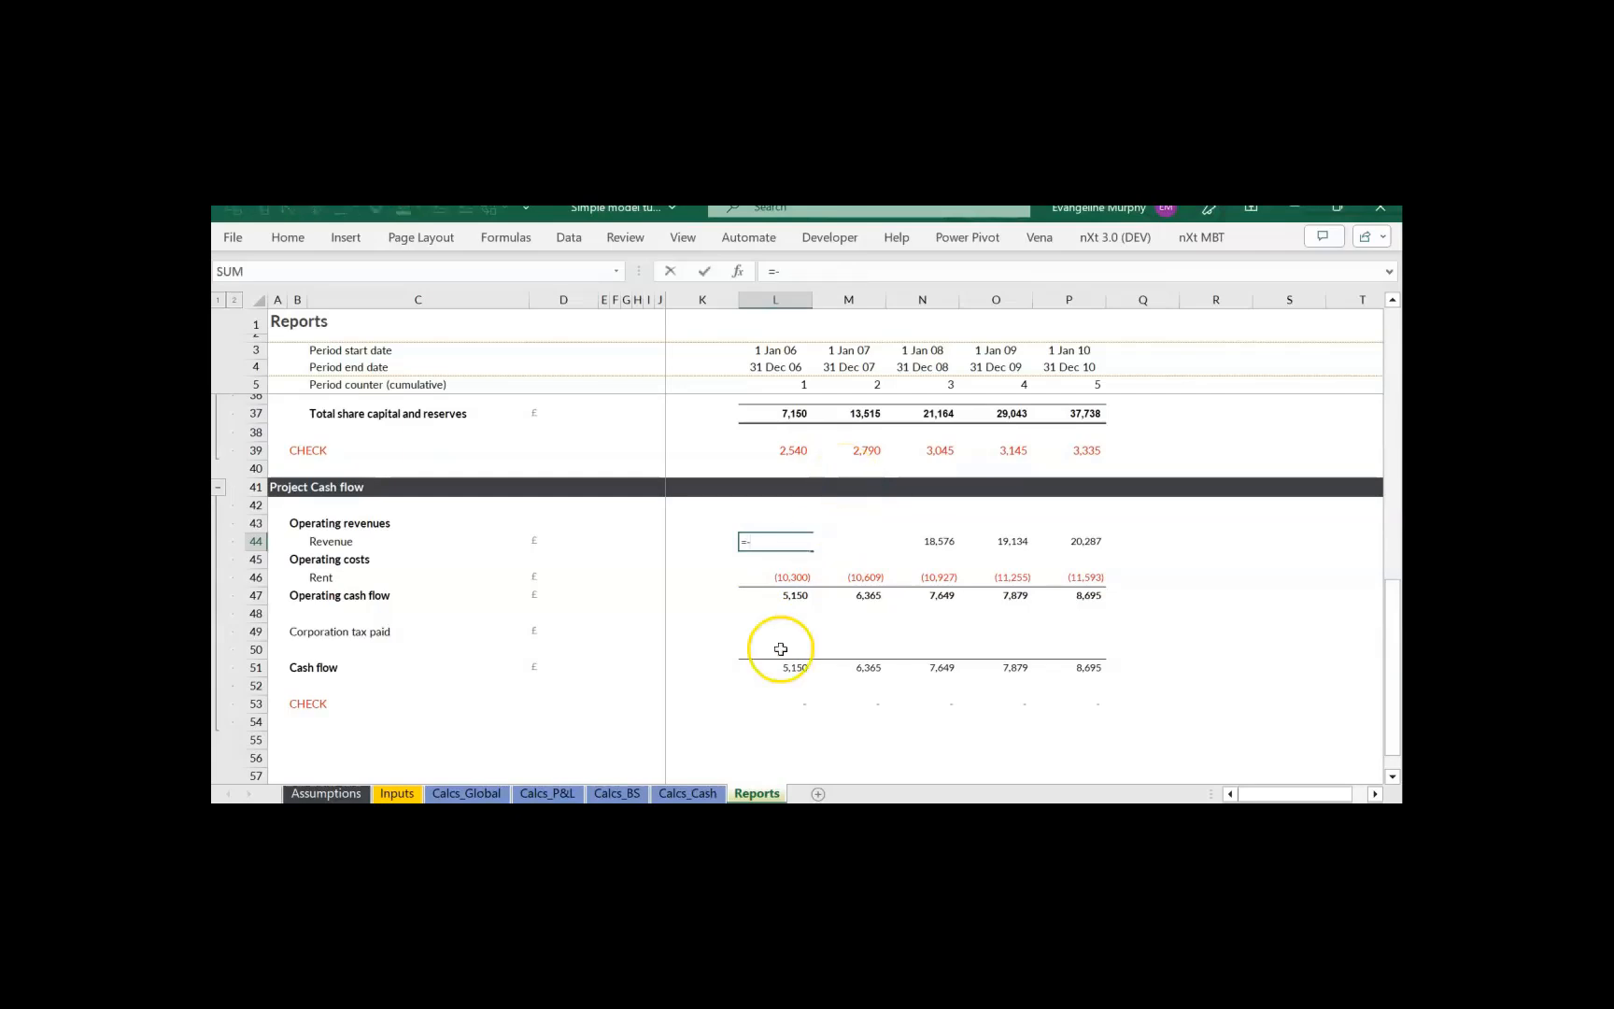
{"action": "type", "text": "-"}
{"action": "left_click", "coordinate": [631, 796]}
{"action": "left_click", "coordinate": [766, 620]}
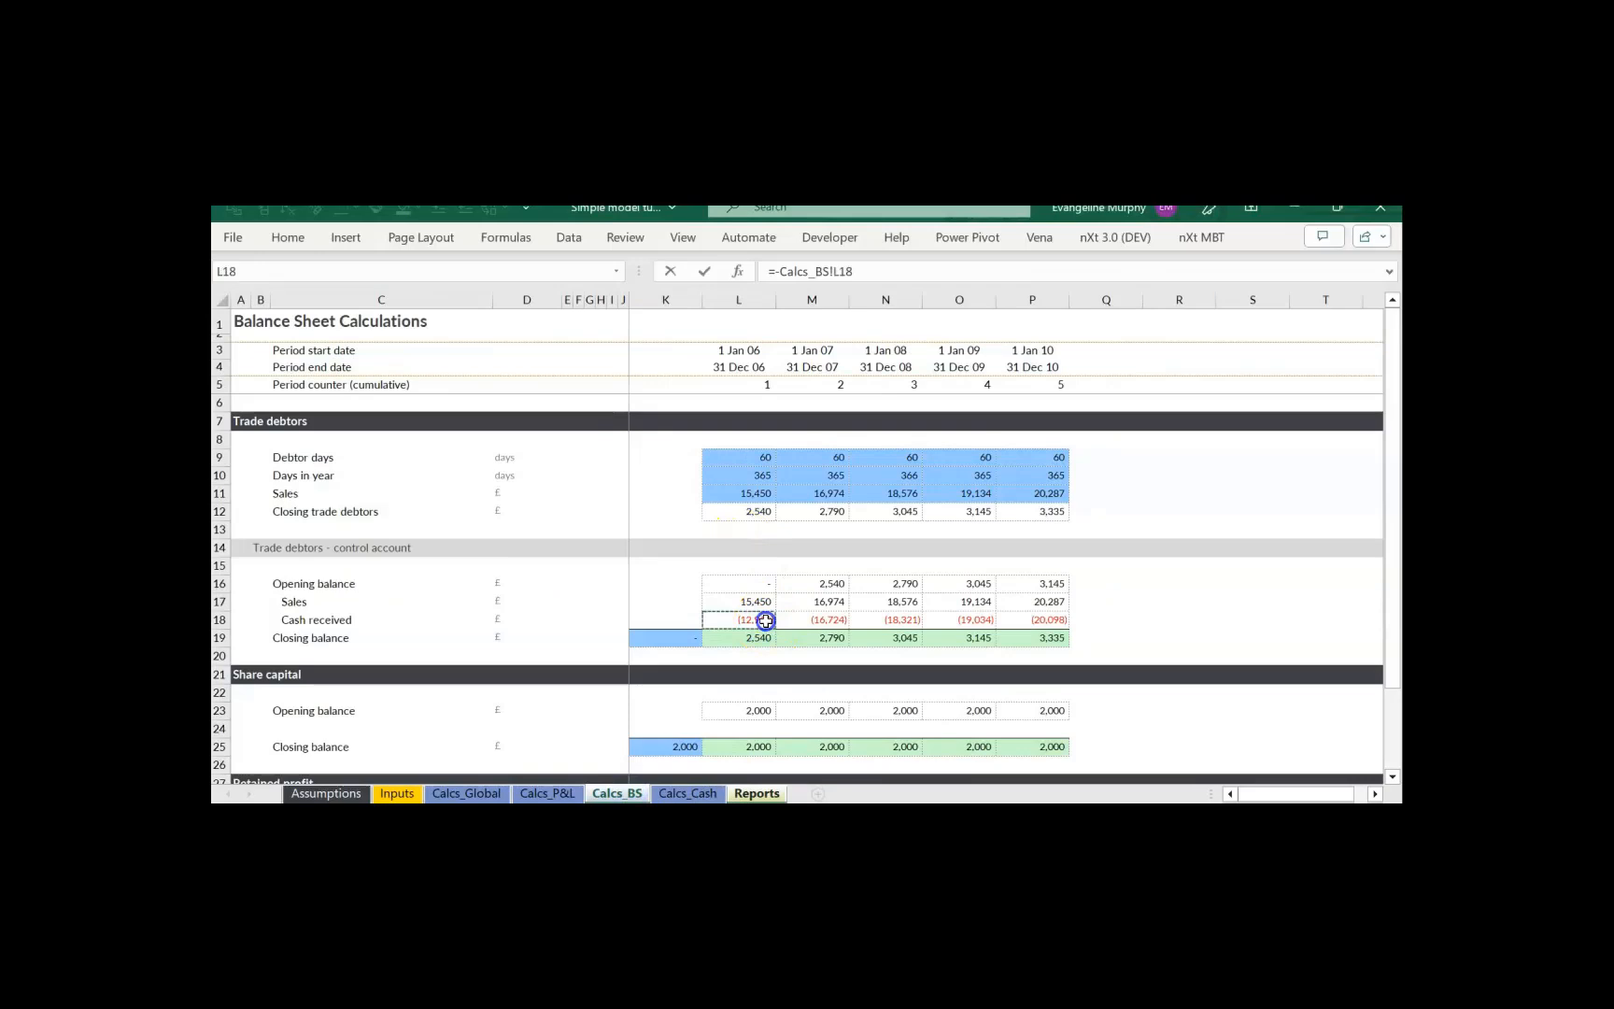
{"action": "key", "text": "Return"}
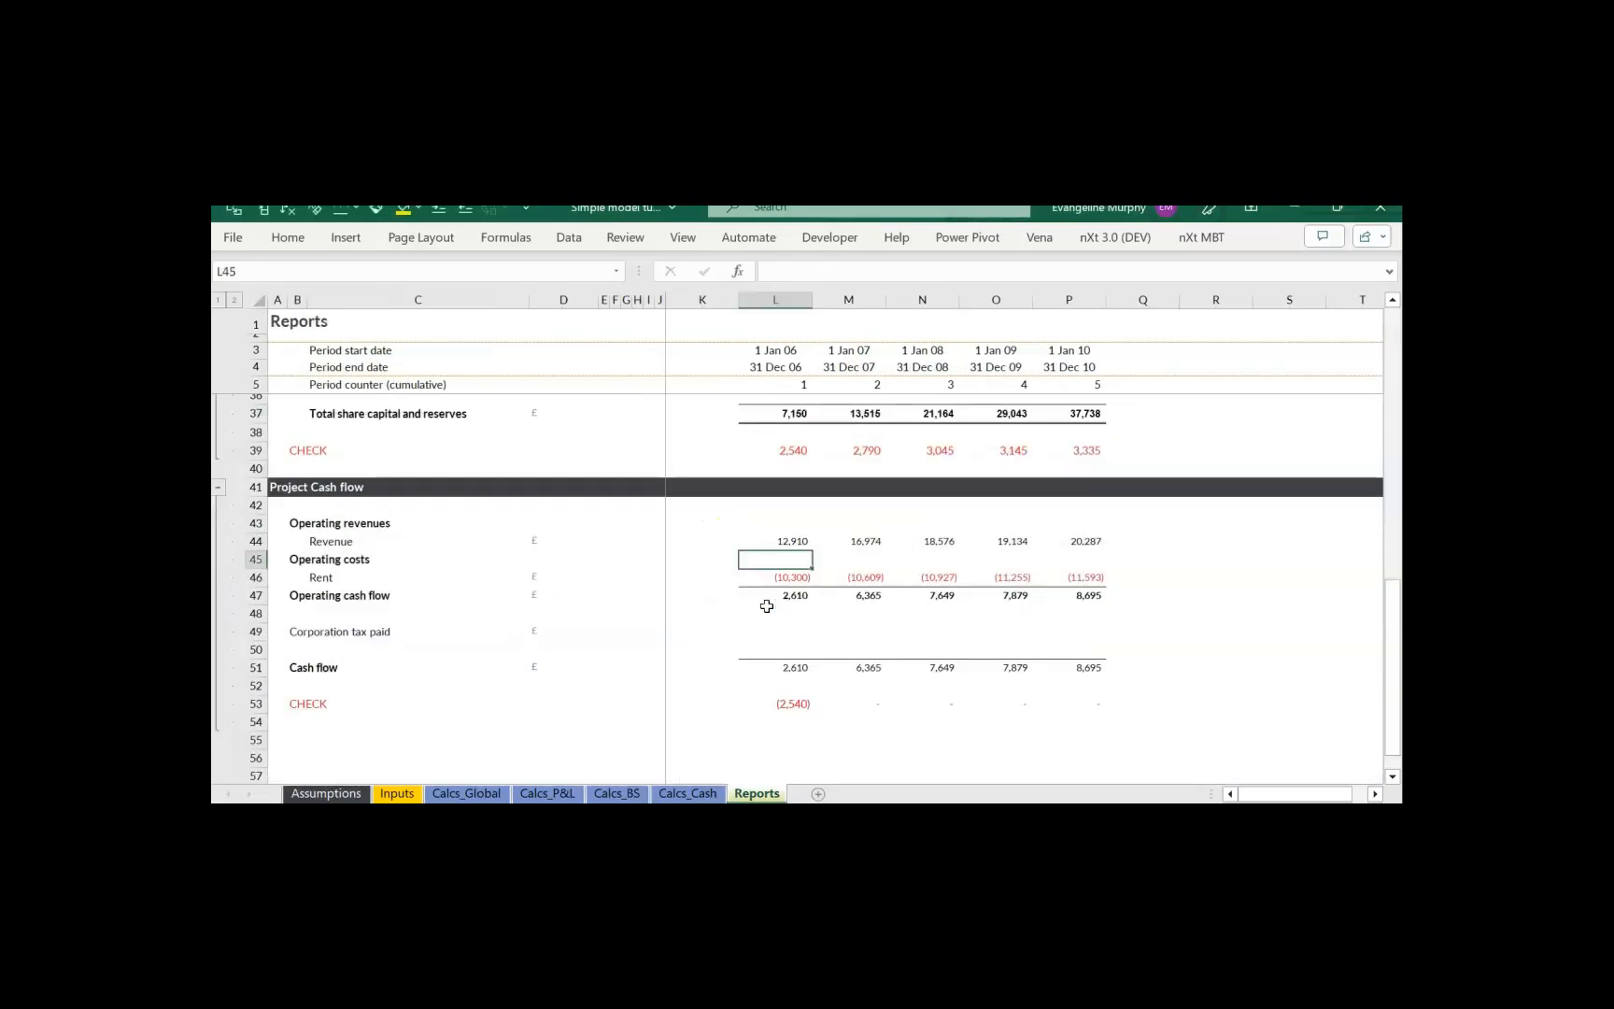
- Fill the project cash flow revenue formula from L44 across to P44 and check the cash received formula in Calcs_BS cell L18
{"action": "key", "text": "Up"}
{"action": "key", "text": "shift+Right"}
{"action": "key", "text": "shift+Right"}
{"action": "key", "text": "shift+Right"}
{"action": "key", "text": "shift+Right"}
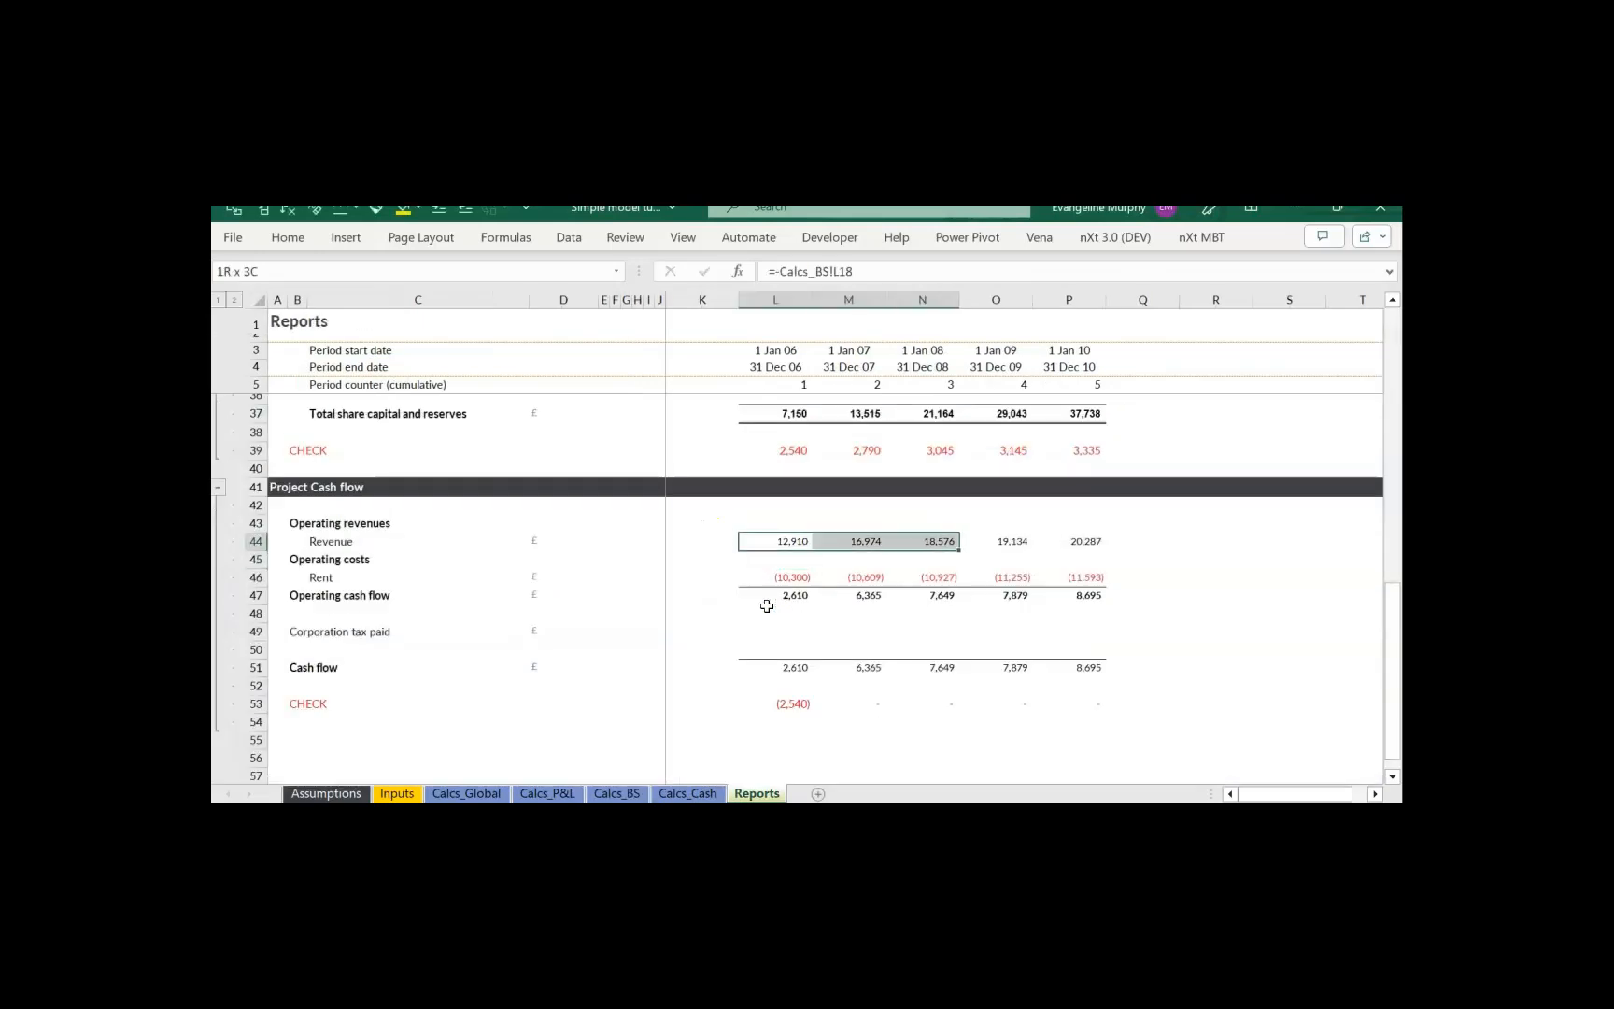
{"action": "key", "text": "ctrl+r"}
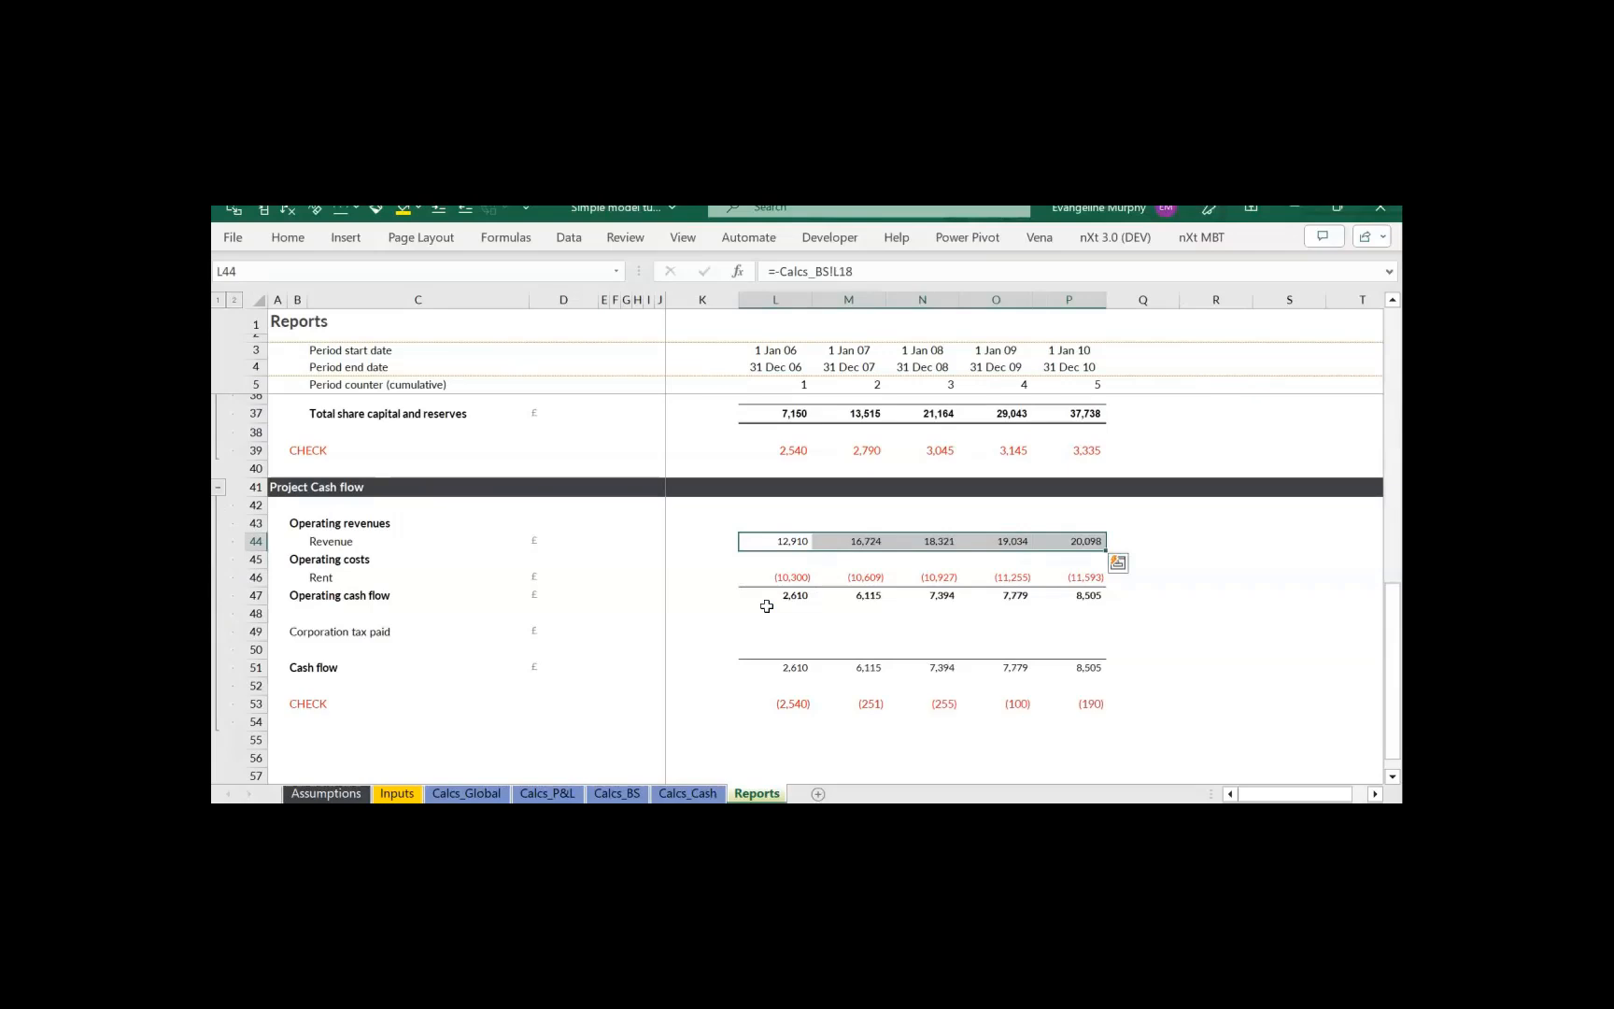
{"action": "left_click", "coordinate": [792, 544]}
{"action": "left_click", "coordinate": [620, 795]}
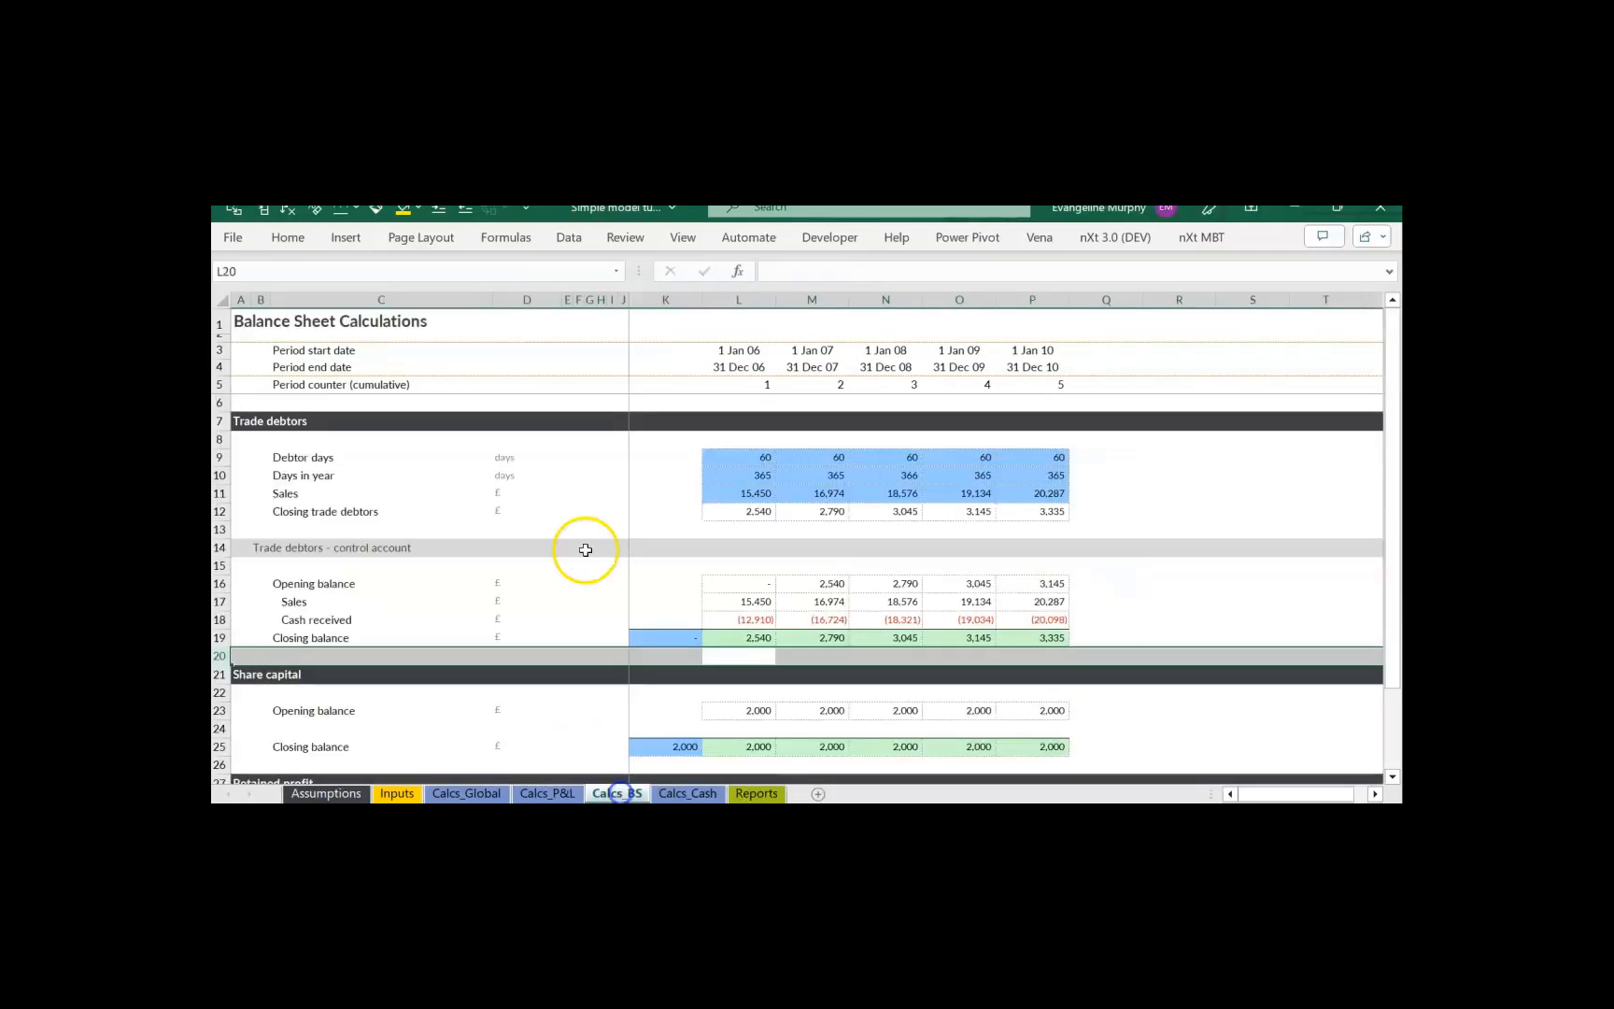
{"action": "left_click", "coordinate": [758, 621]}
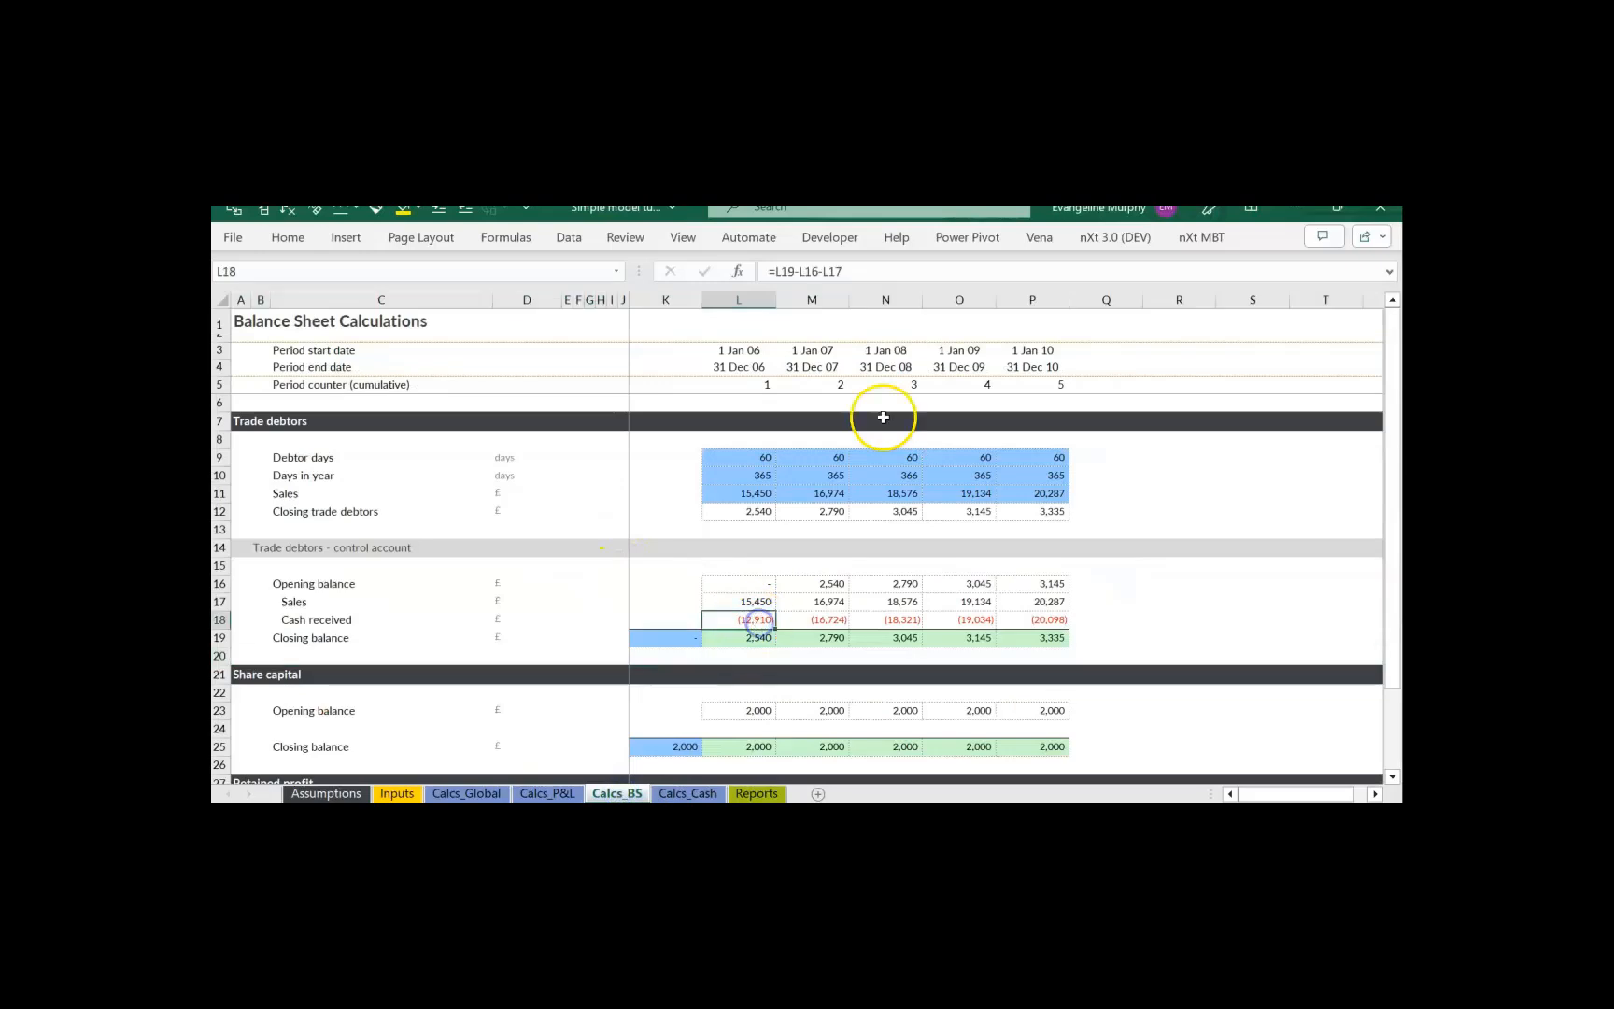
{"action": "left_click", "coordinate": [757, 795]}
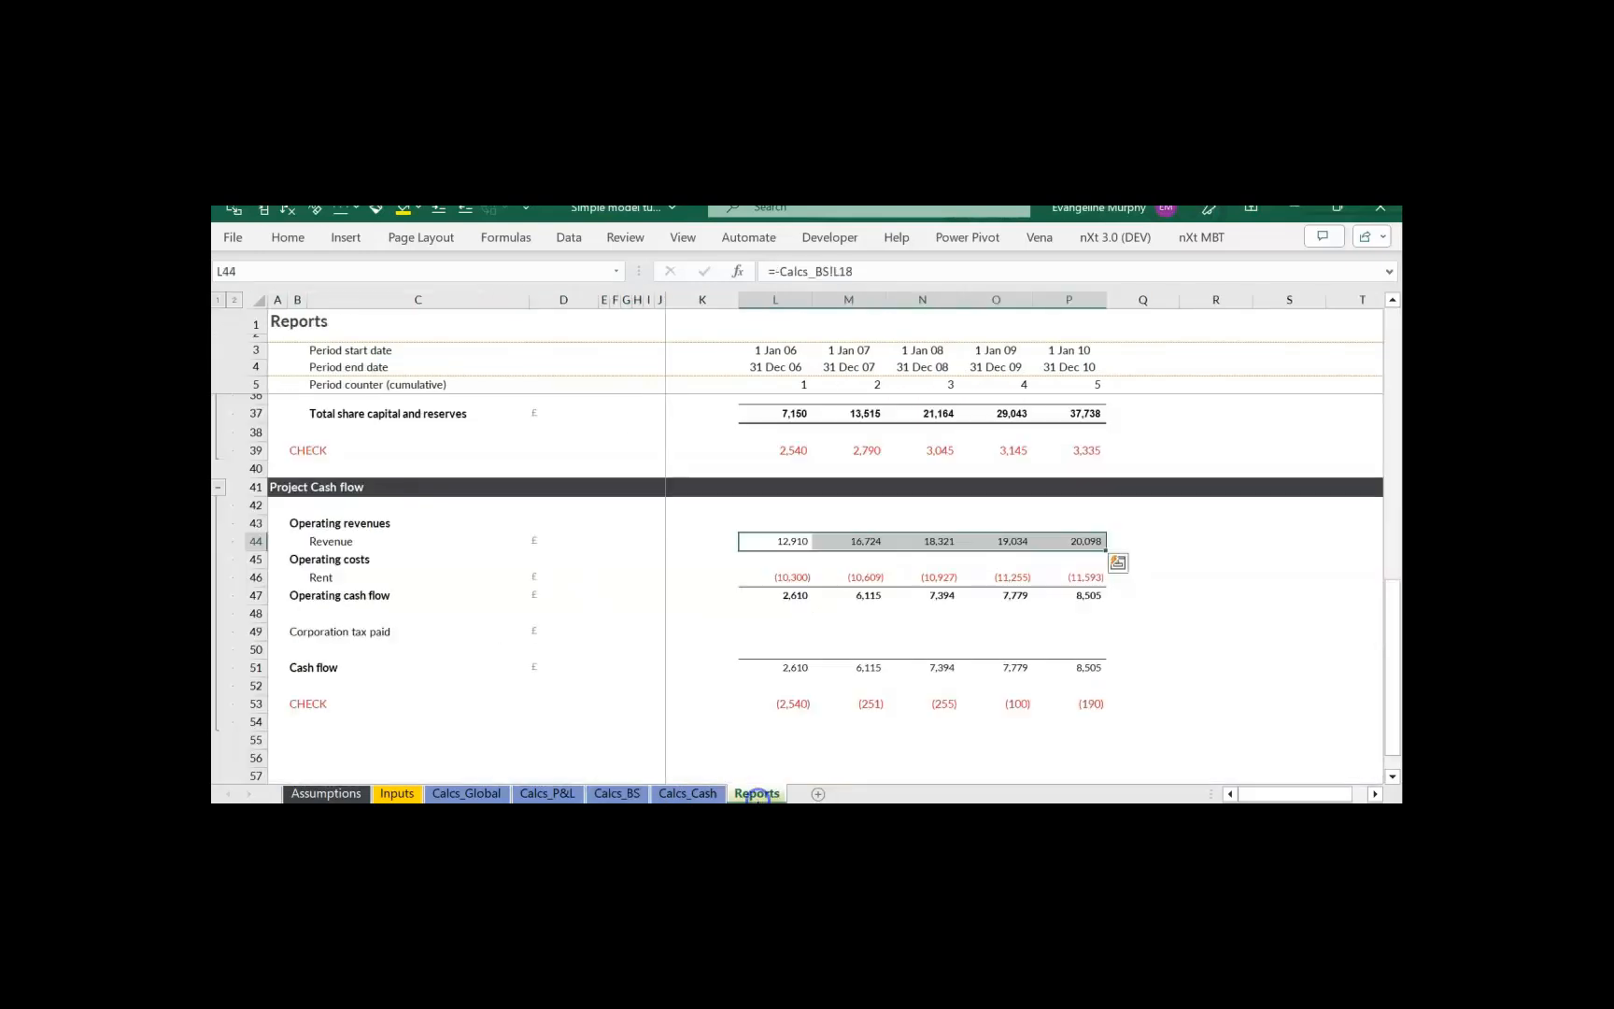
- Replace the 2006 sales cash movement in Calcs_Cash cell L12 with the negated cash received, =-Calcs_BS!L18
{"action": "left_click", "coordinate": [701, 794]}
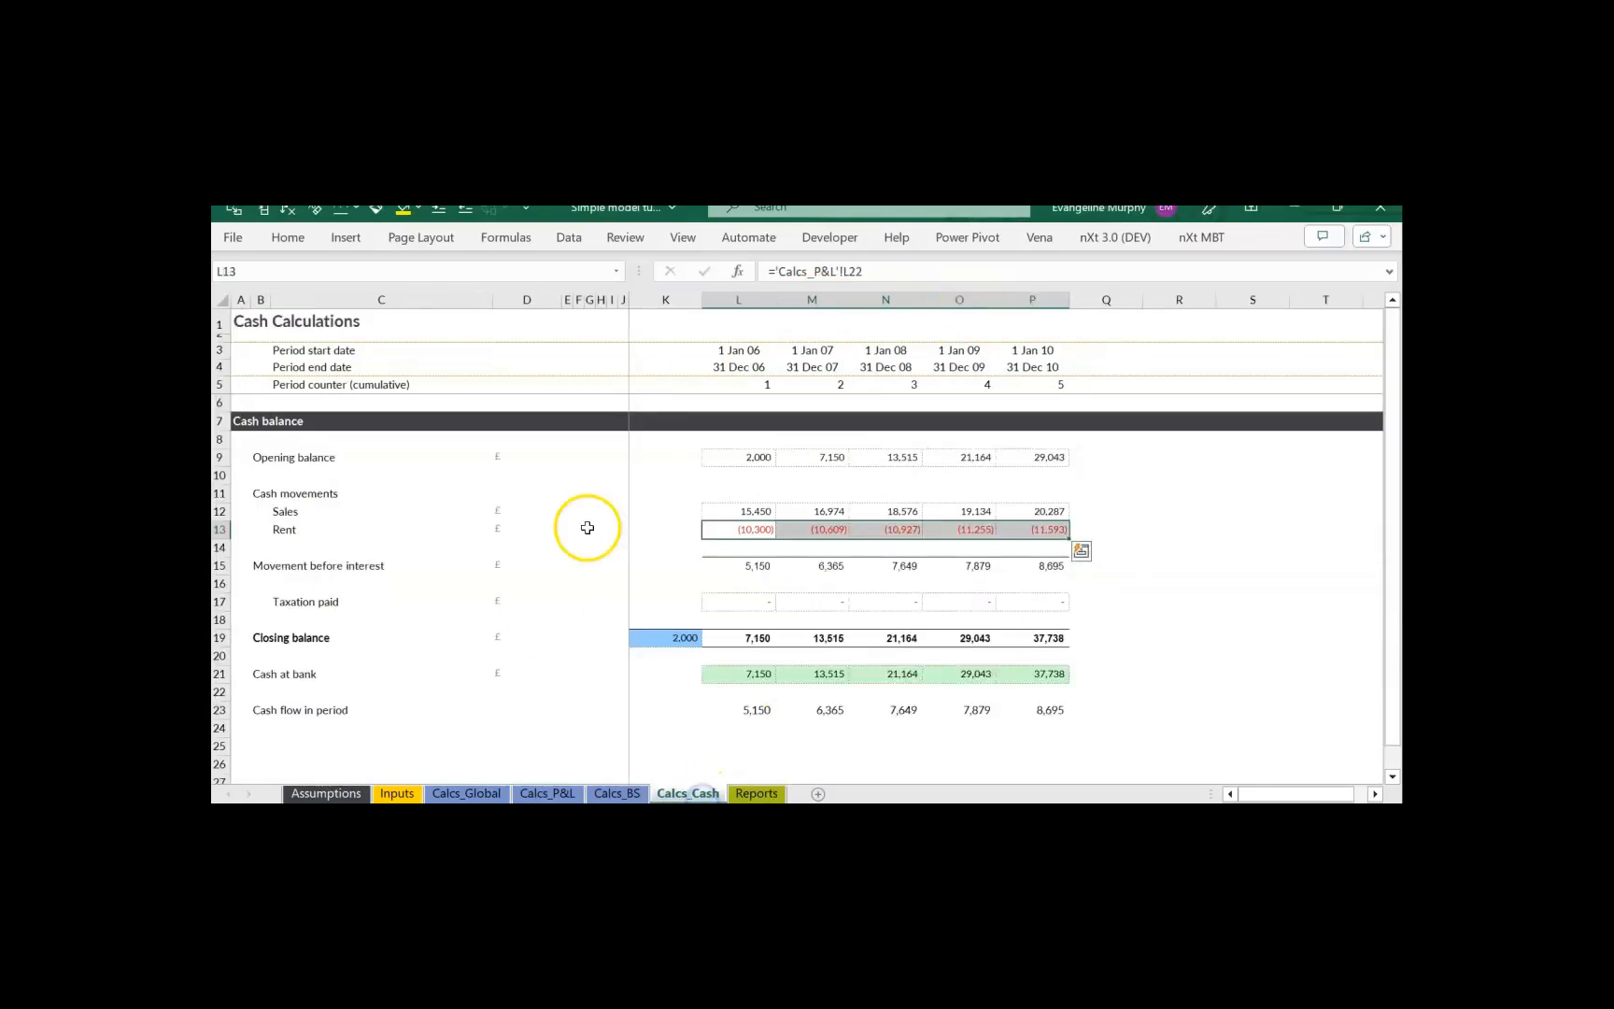
{"action": "left_click", "coordinate": [760, 511]}
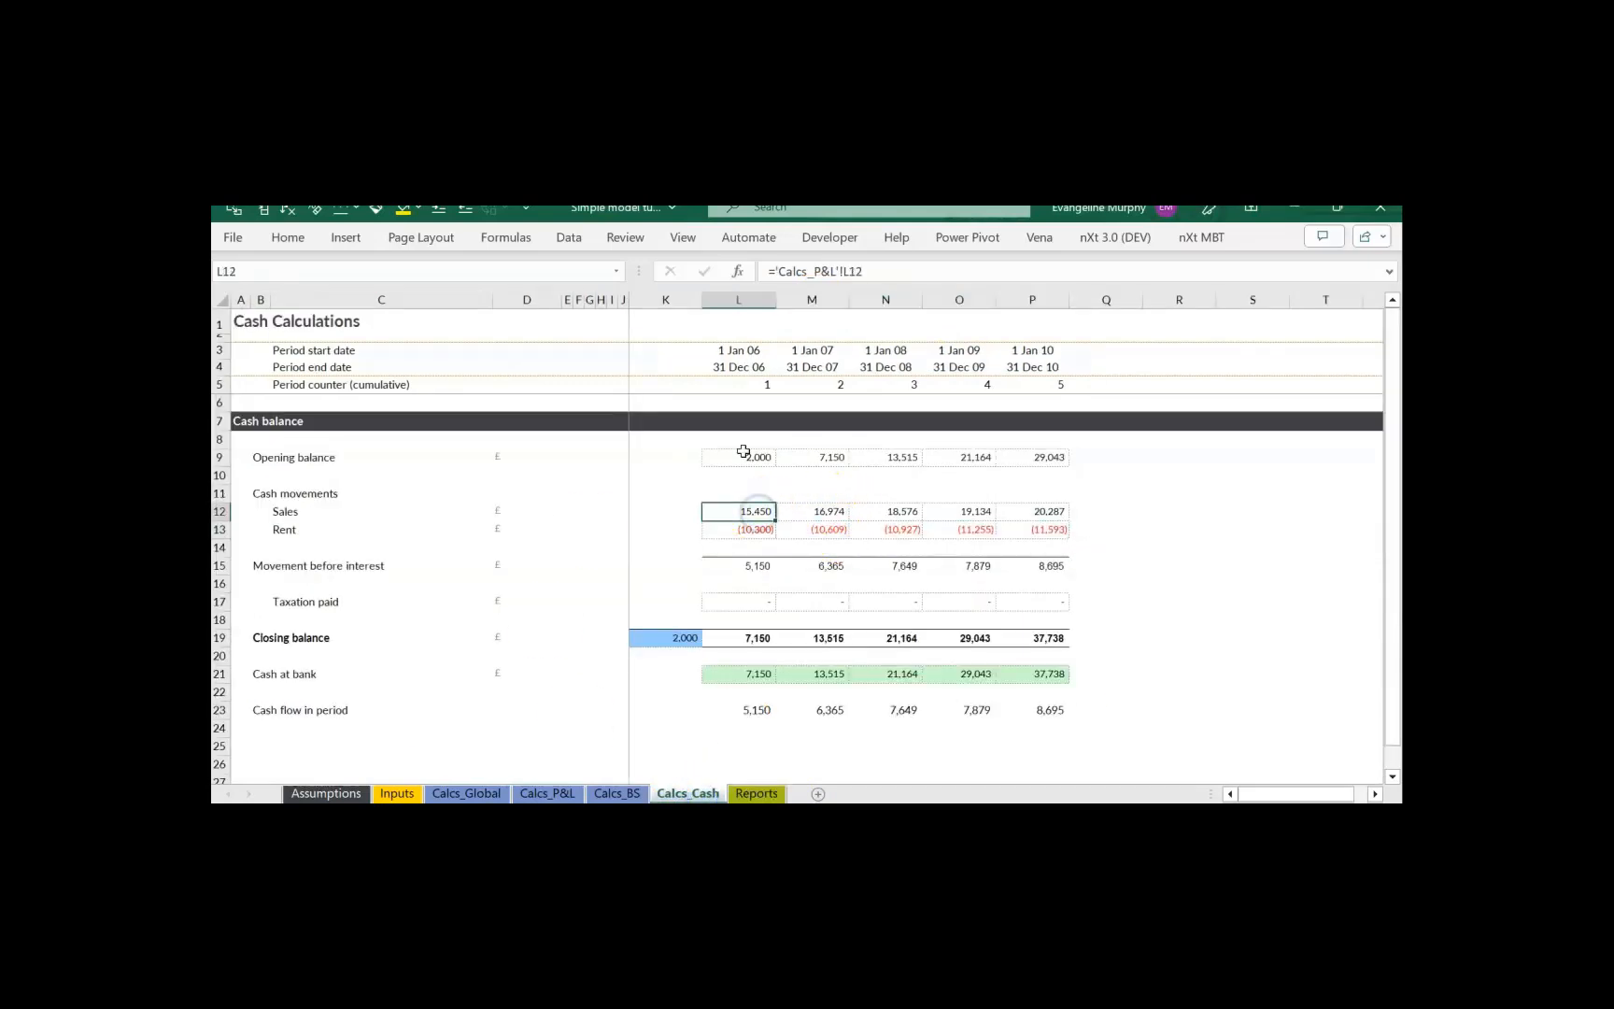
{"action": "type", "text": "=-"}
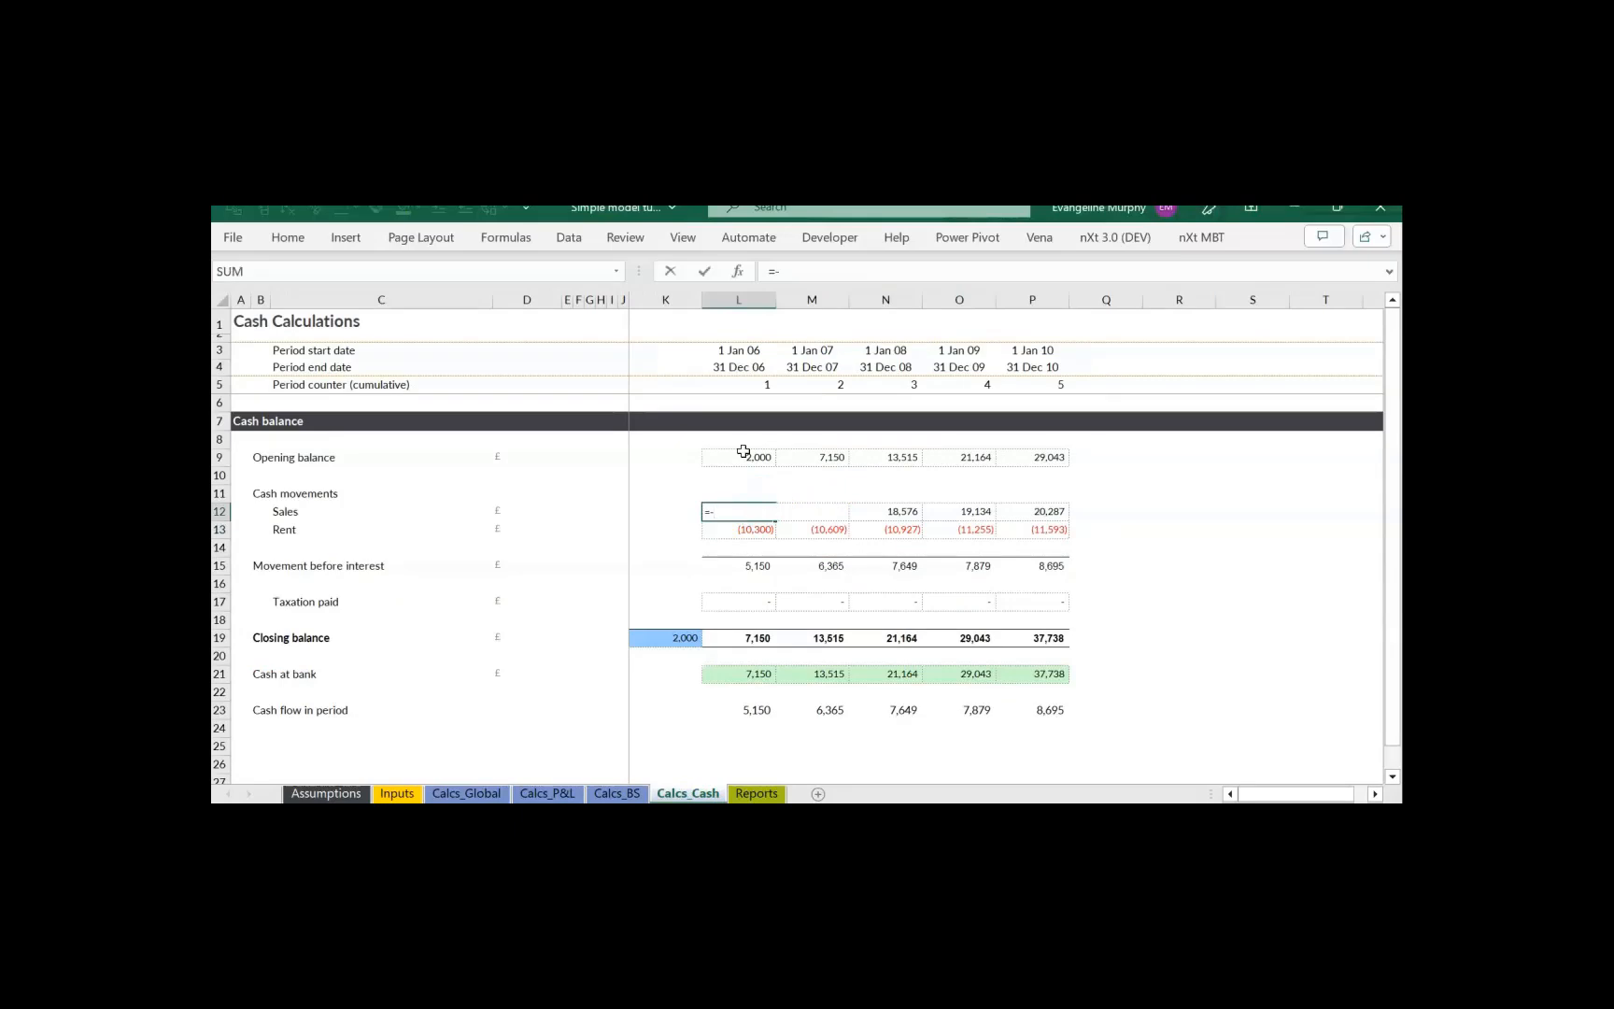
{"action": "left_click", "coordinate": [617, 793]}
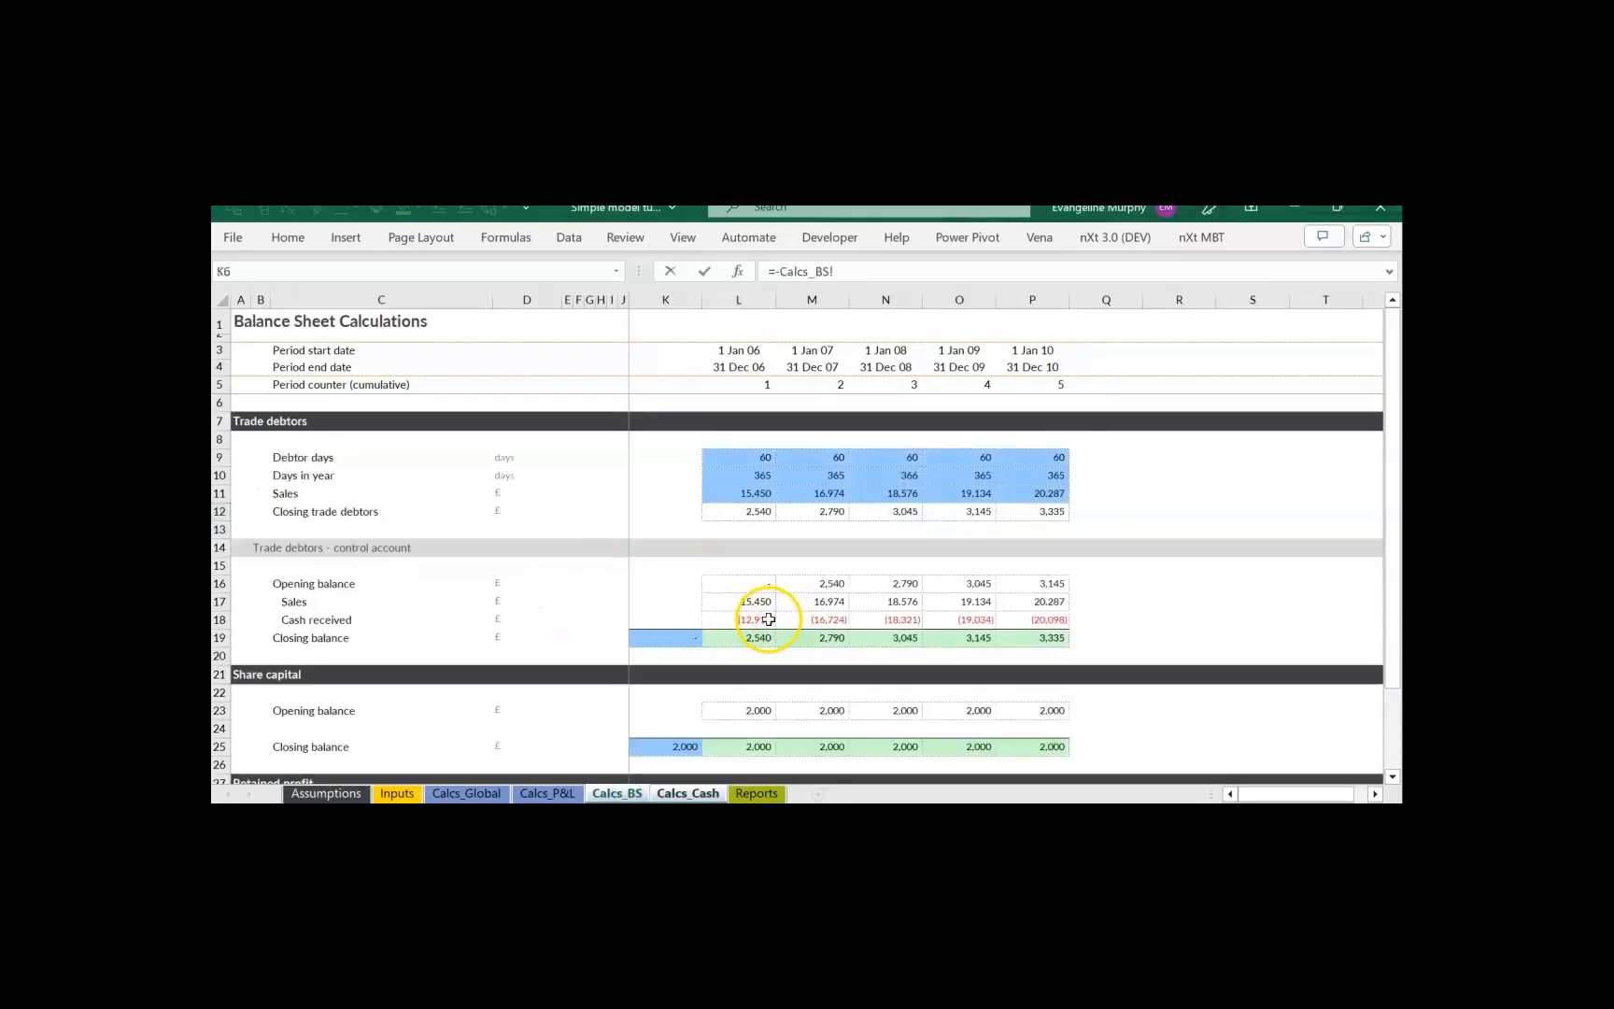
{"action": "left_click", "coordinate": [768, 618]}
{"action": "key", "text": "ctrl+Return"}
- Fill the sales formula from L12 across to P12 on Calcs_Cash and review the statements and check rows on Reports
{"action": "key", "text": "shift+Right"}
{"action": "key", "text": "shift+Right"}
{"action": "key", "text": "shift+Right"}
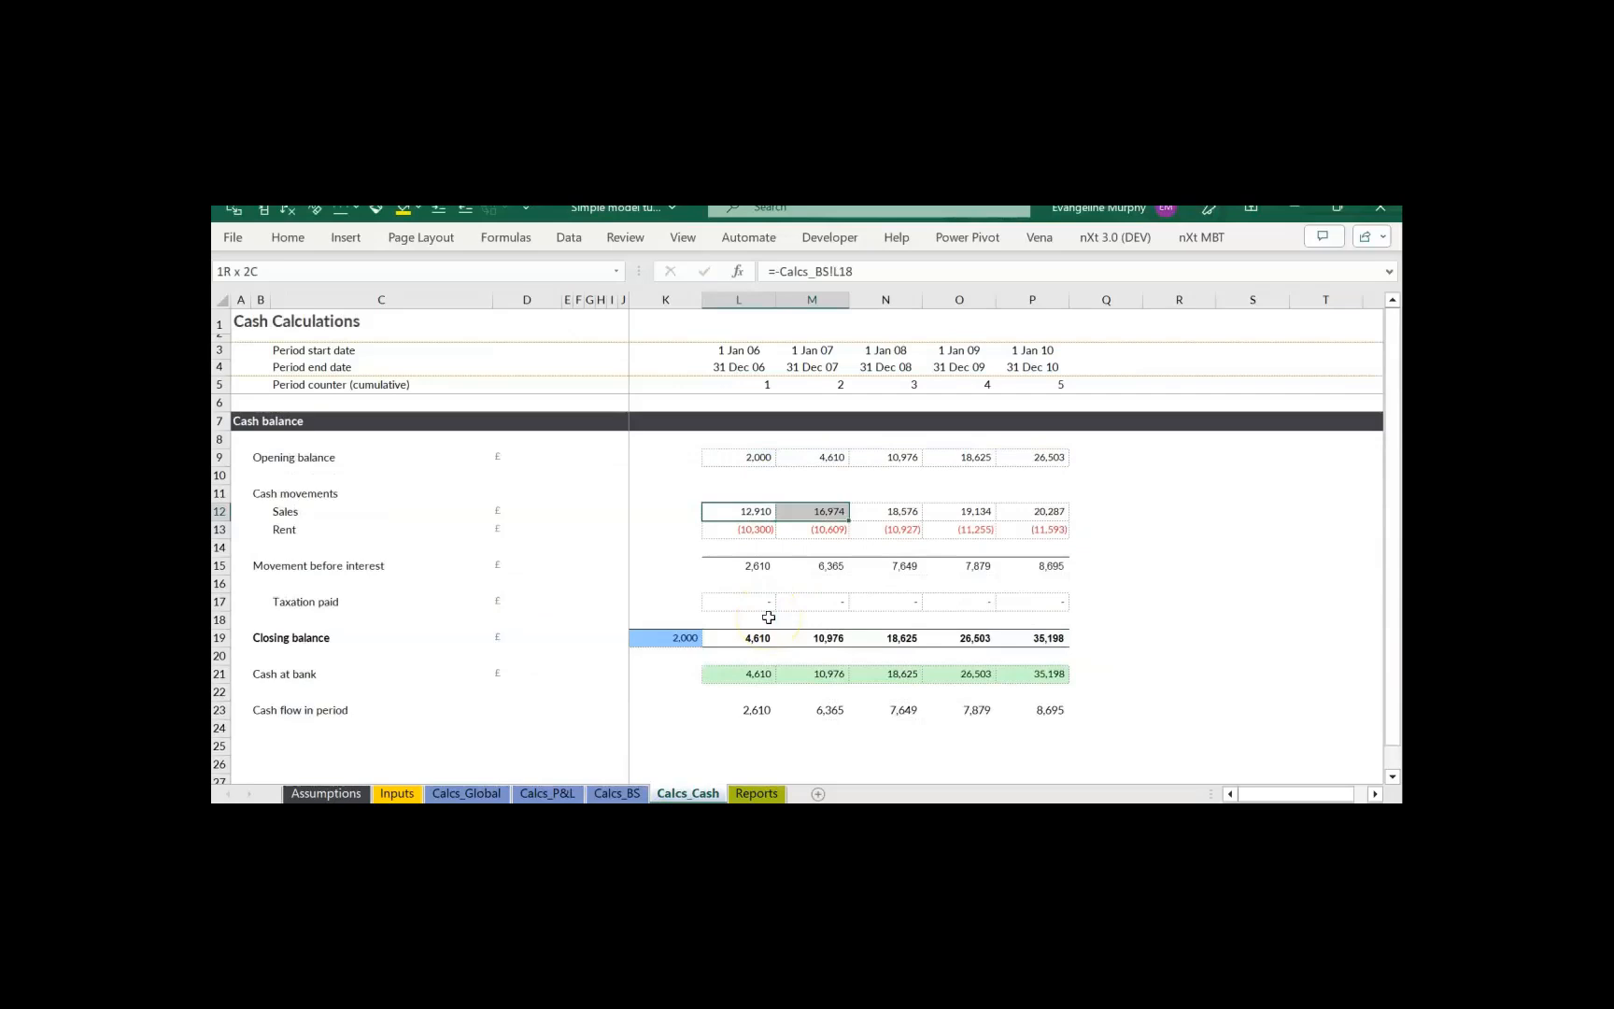
{"action": "key", "text": "shift+Right"}
{"action": "key", "text": "ctrl+r"}
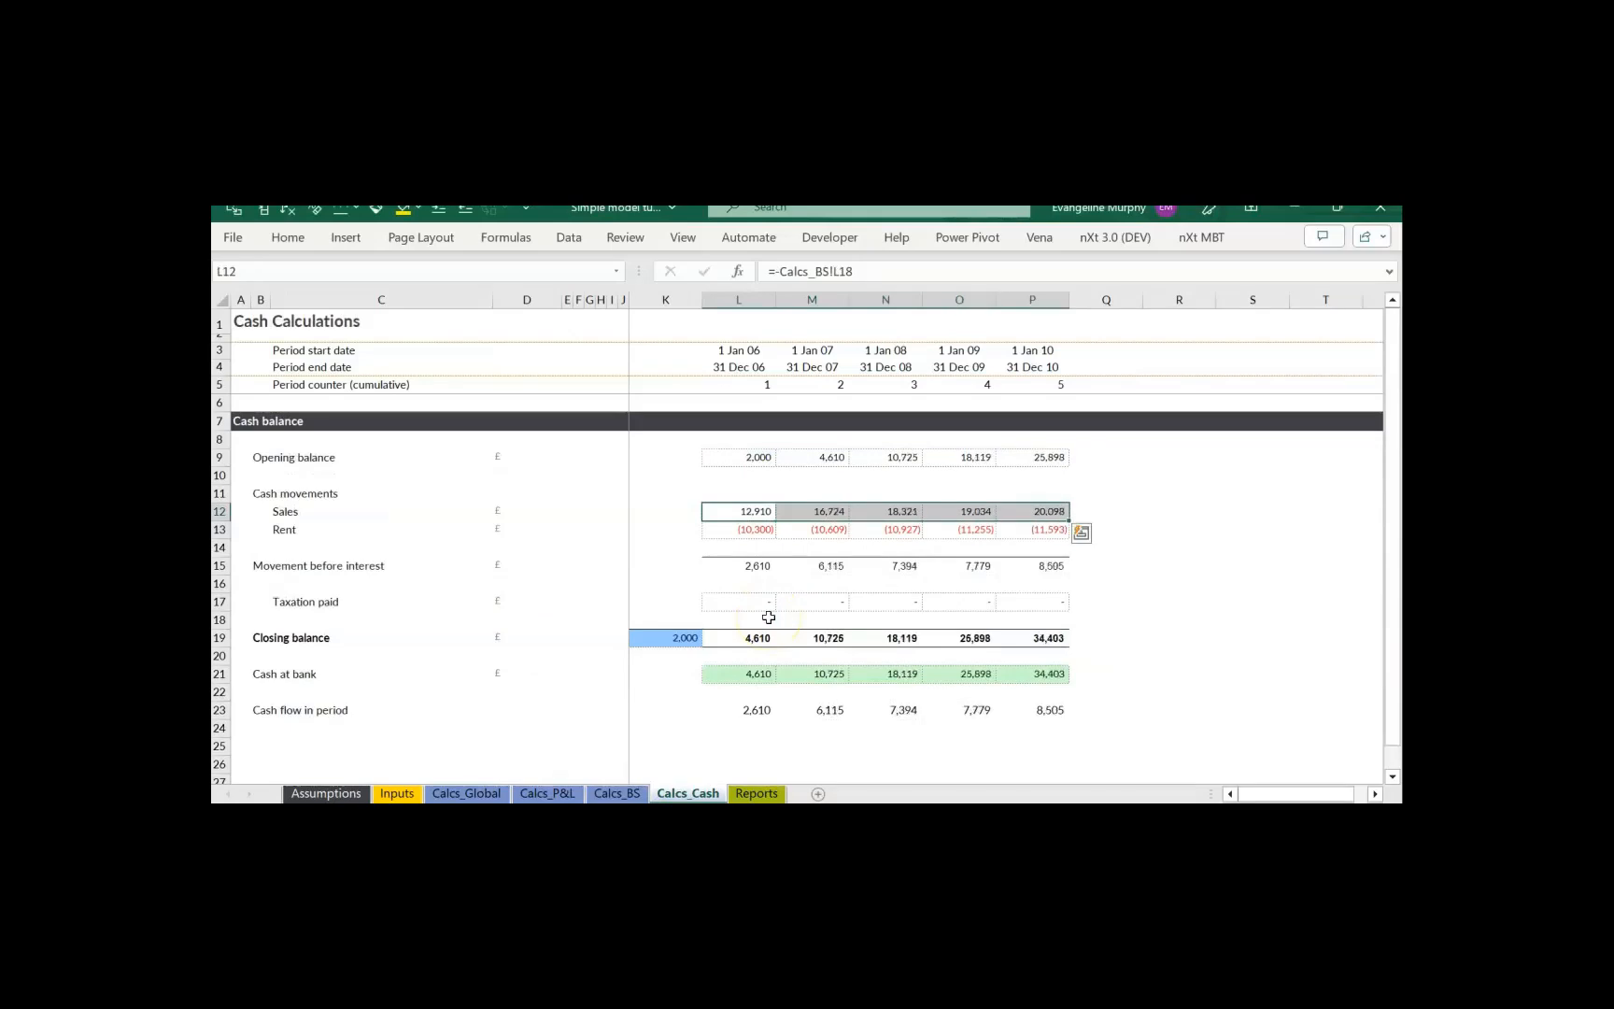
{"action": "left_click", "coordinate": [756, 793]}
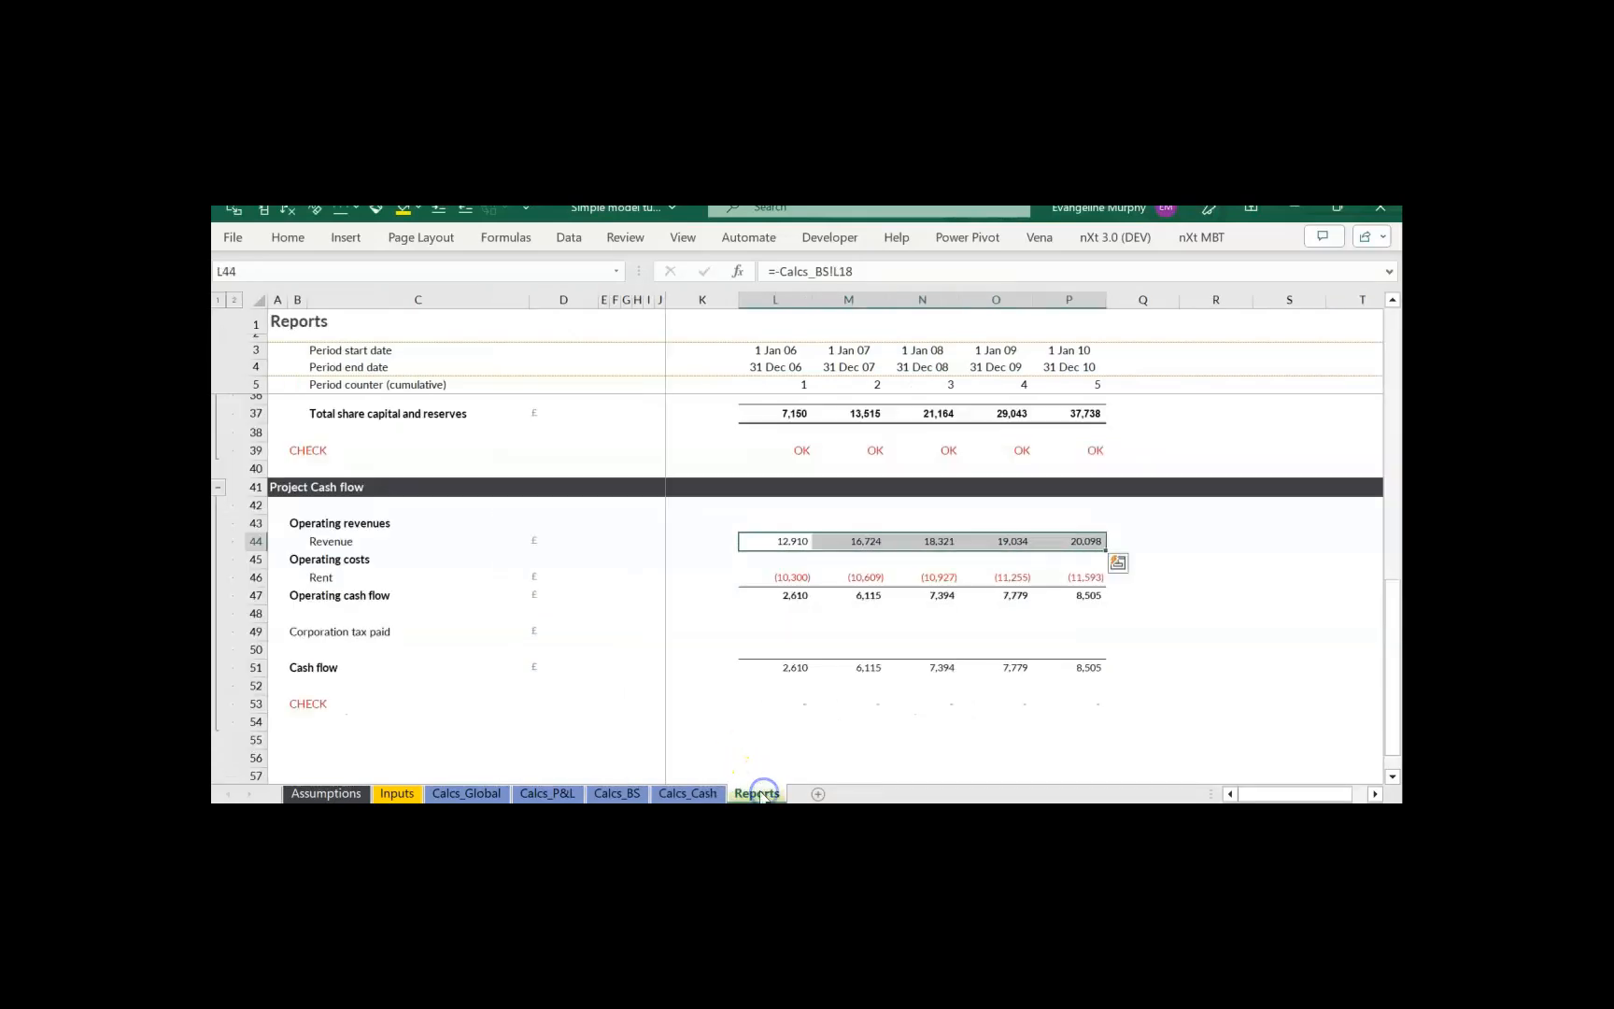
{"action": "left_click_drag", "start_coordinate": [1392, 616], "coordinate": [1390, 477]}
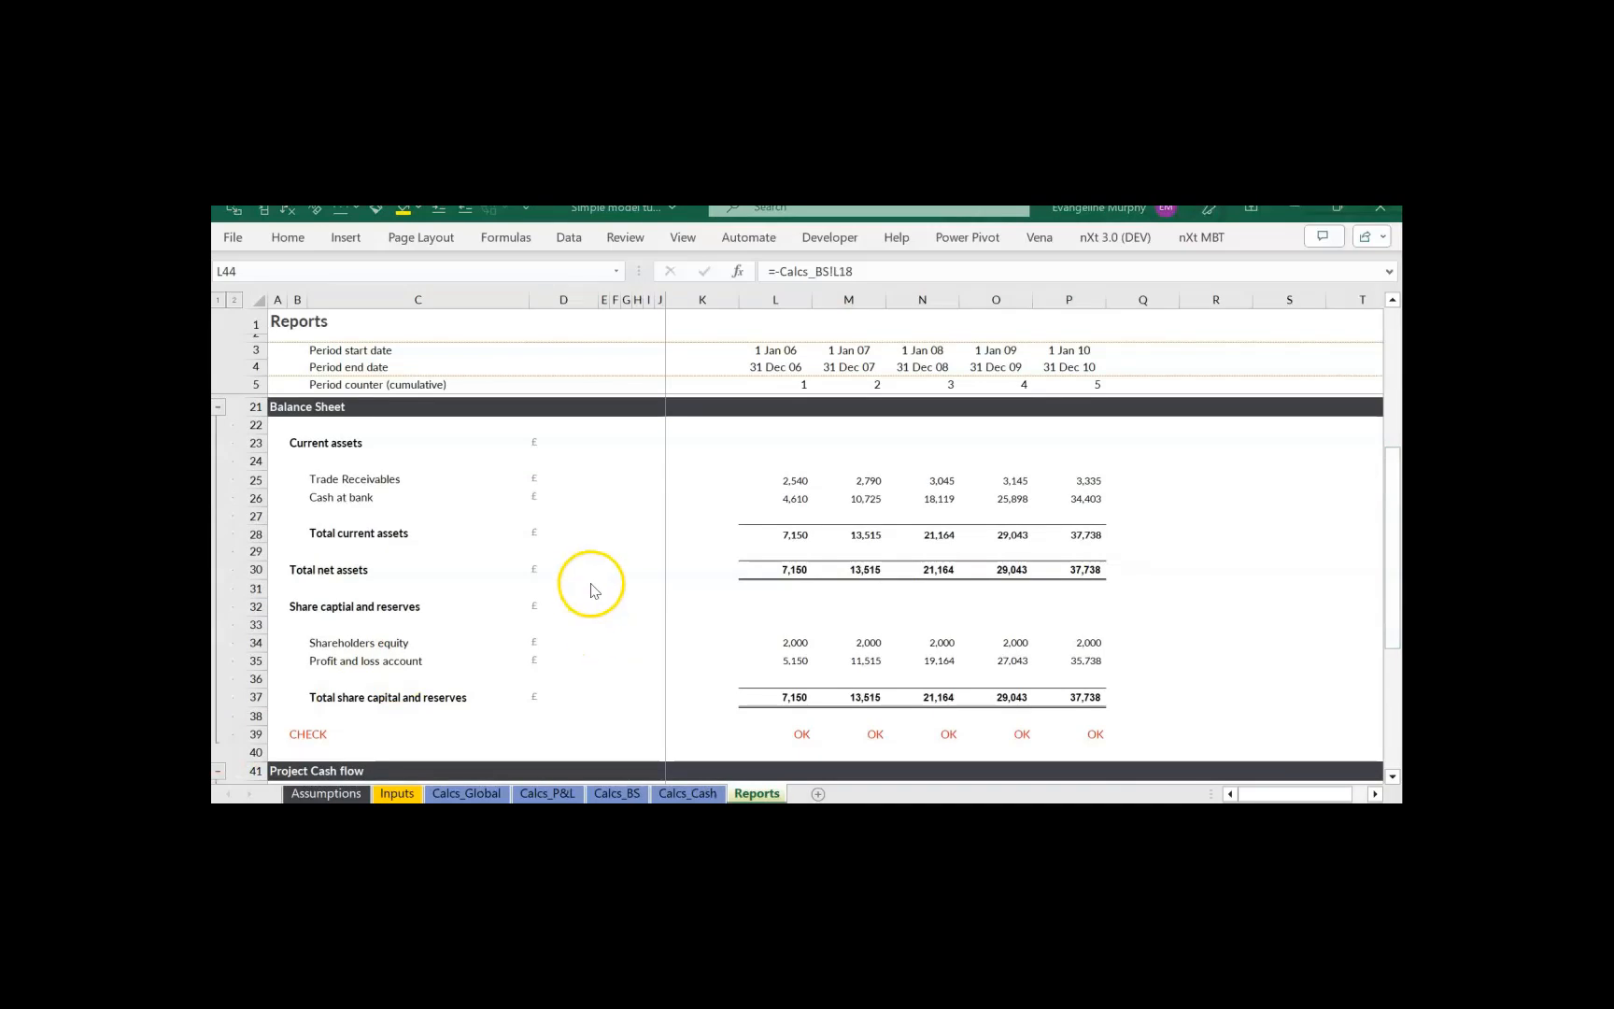
{"action": "left_click", "coordinate": [1393, 462]}
{"action": "left_click_drag", "start_coordinate": [1393, 461], "coordinate": [1394, 326]}
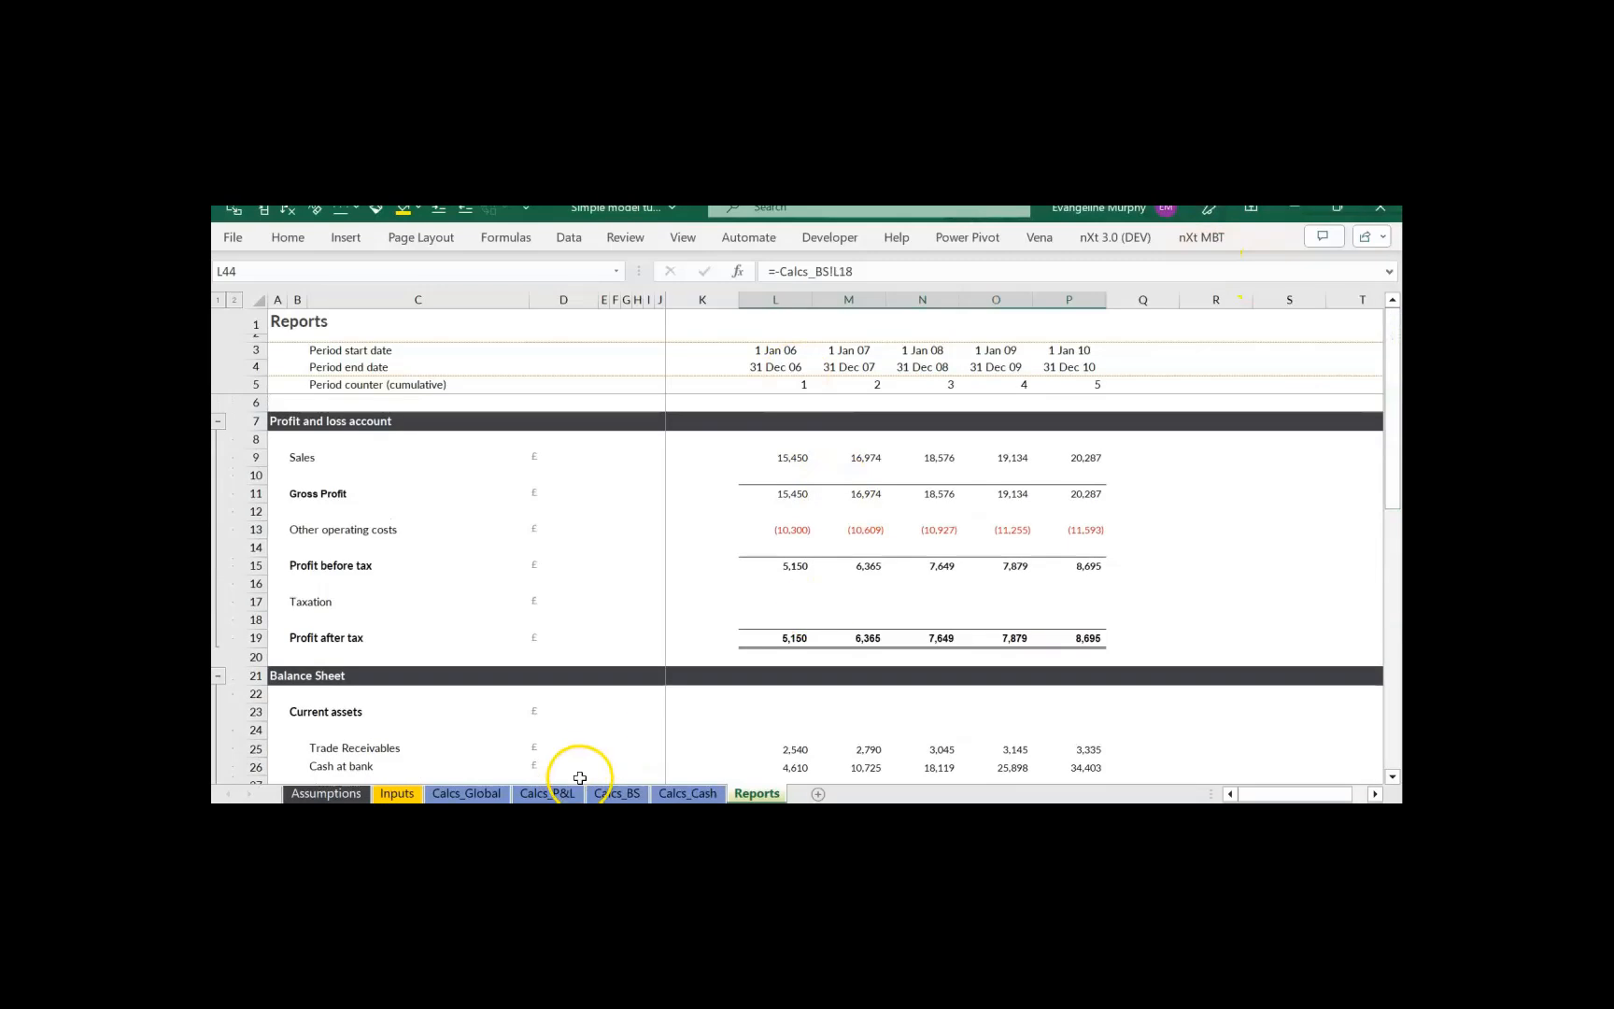
- Link the 2006 profit before tax in the Taxation section, Calcs_P&L cell L27, to the profit and loss account with =Reports!L15
{"action": "left_click", "coordinate": [548, 793]}
{"action": "left_click_drag", "start_coordinate": [1389, 480], "coordinate": [1394, 608]}
{"action": "scroll", "coordinate": [1231, 661], "scroll_direction": "down", "scroll_amount": 3}
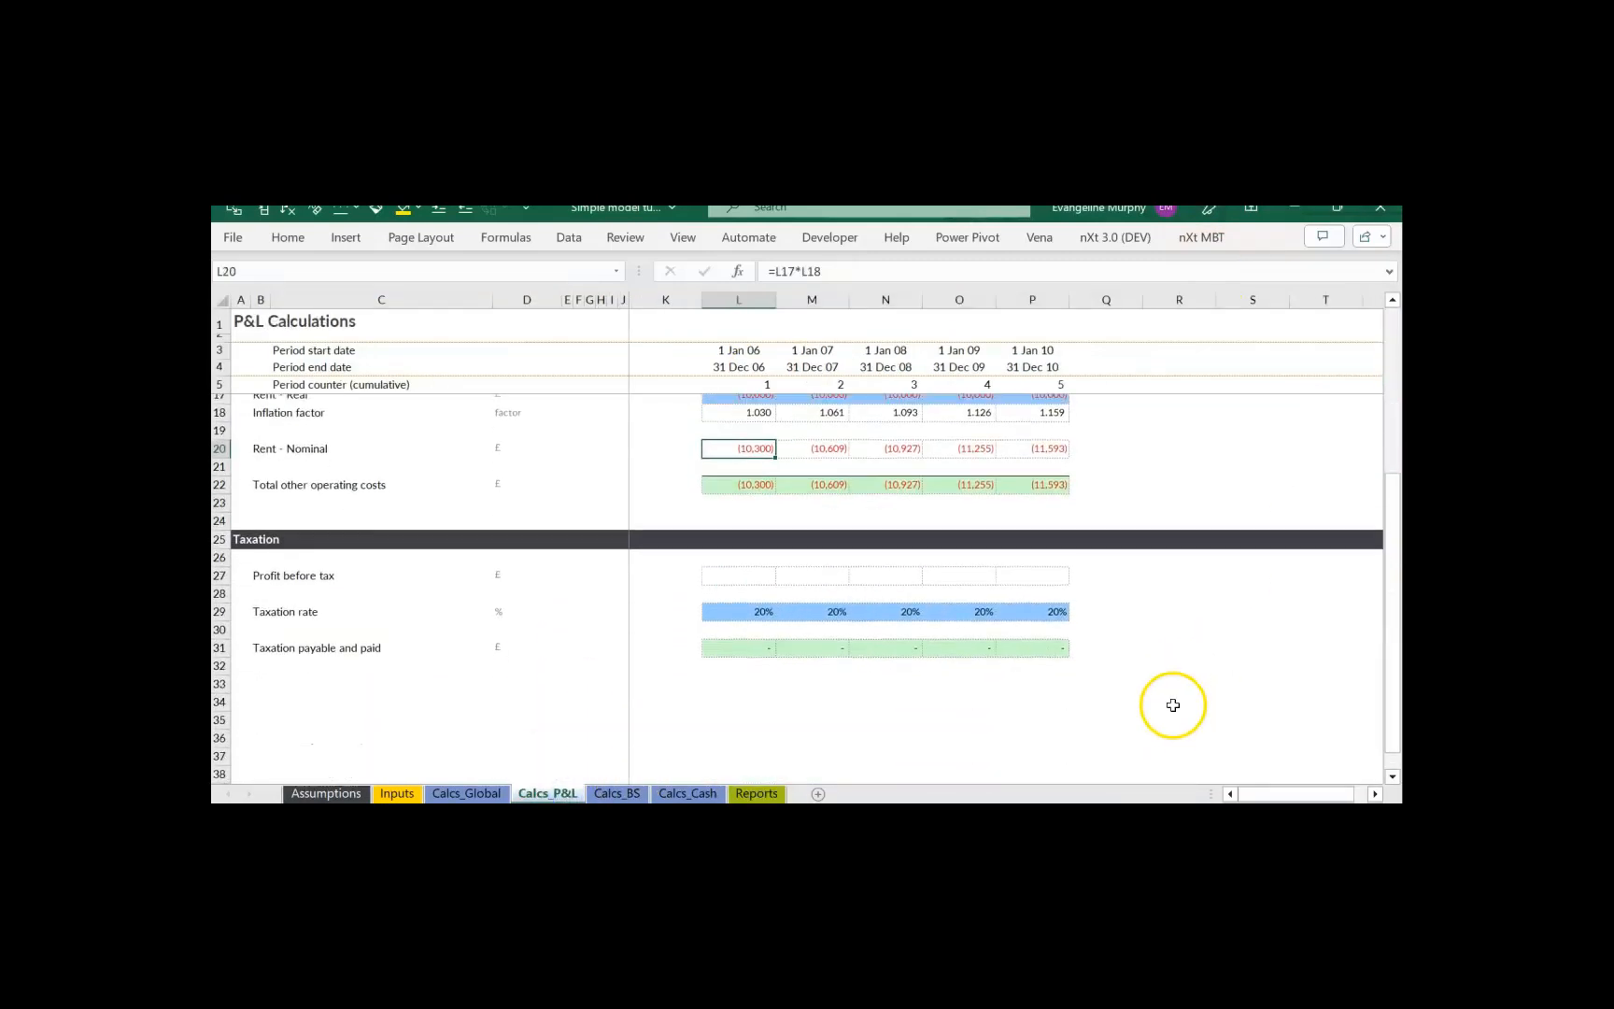
{"action": "left_click", "coordinate": [755, 574]}
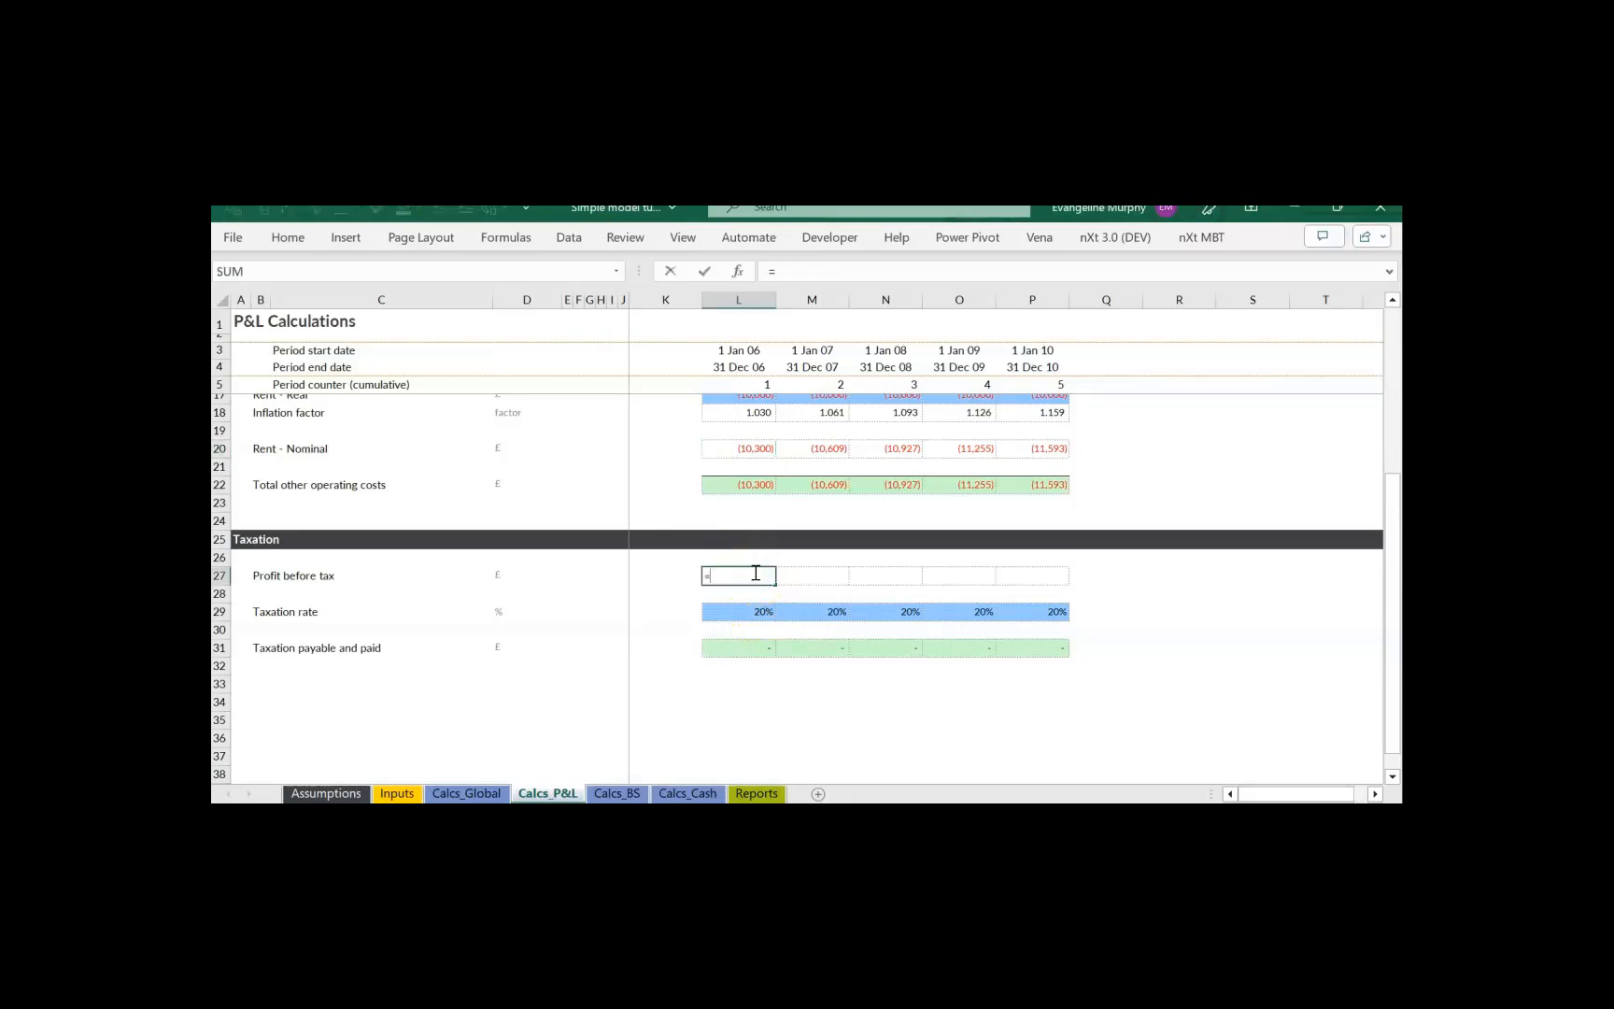
{"action": "left_click", "coordinate": [756, 793]}
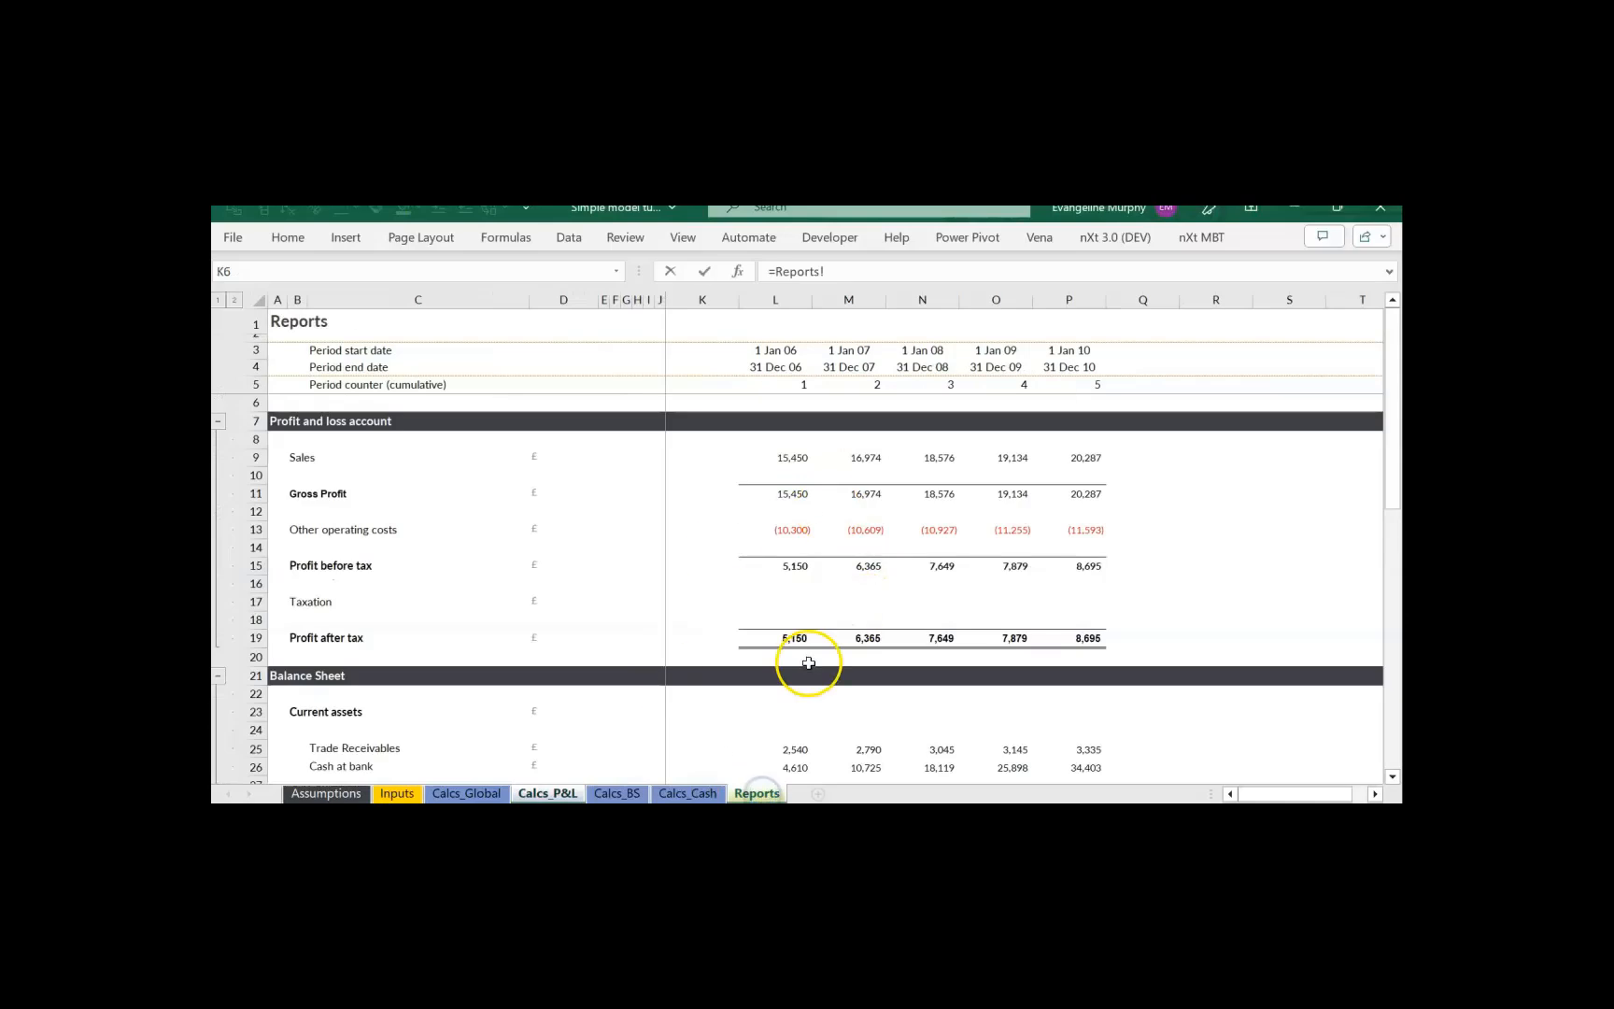
{"action": "left_click", "coordinate": [791, 637]}
{"action": "left_click", "coordinate": [800, 566]}
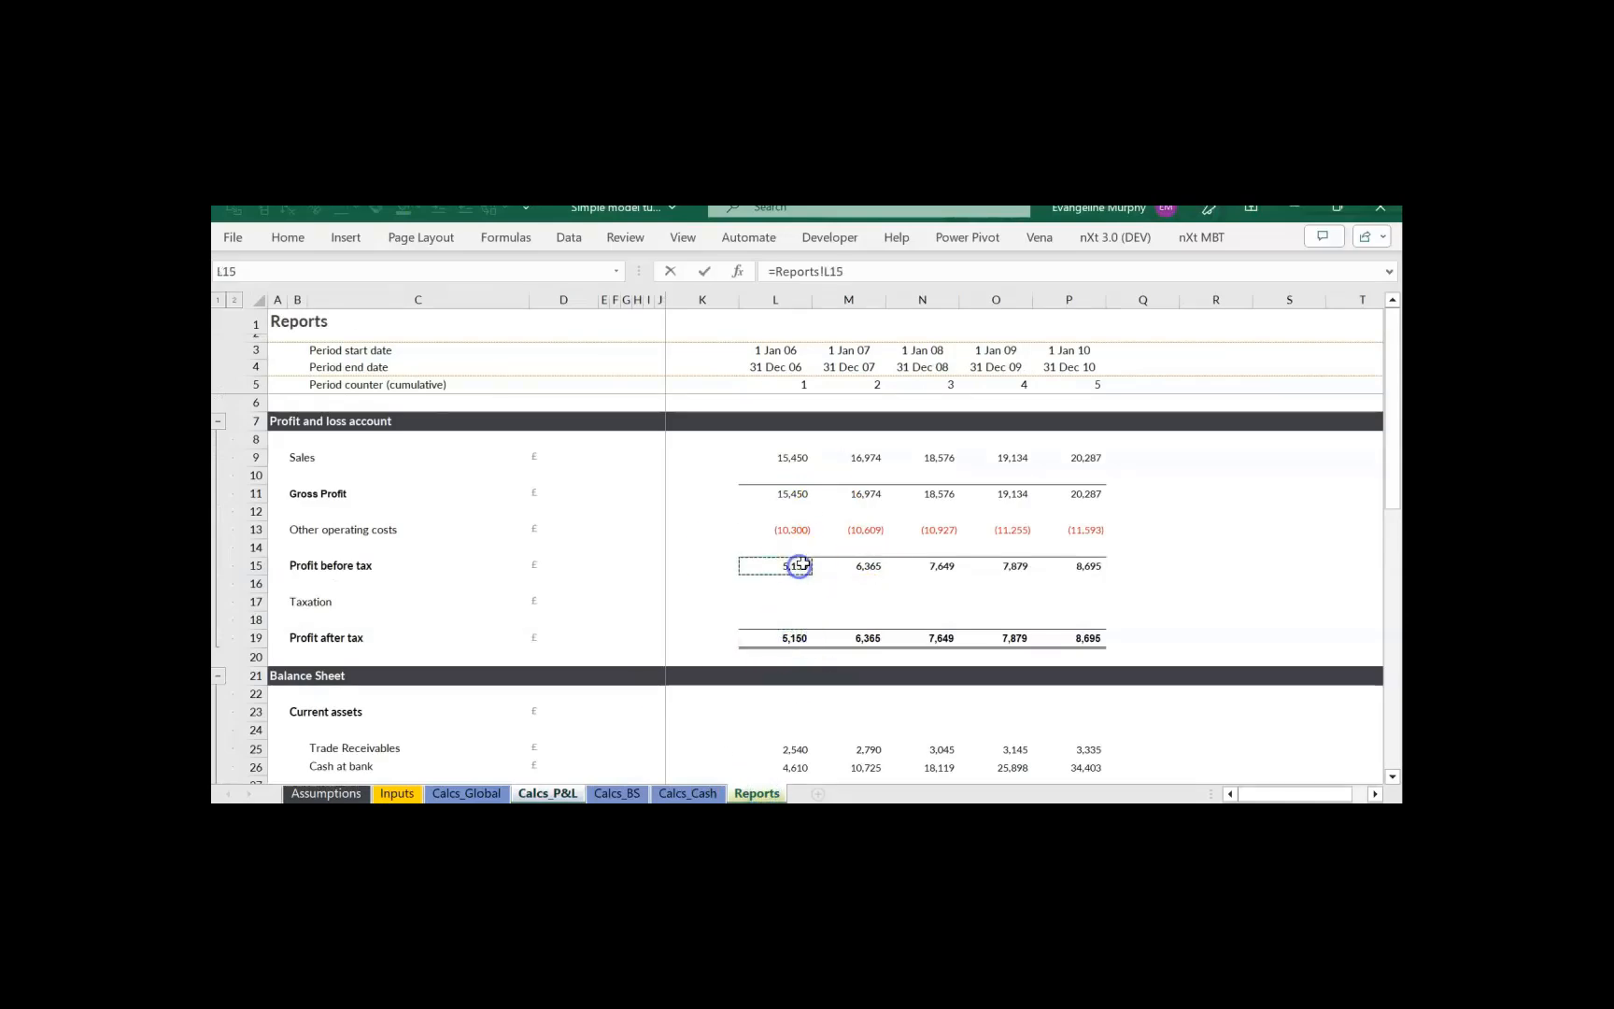
{"action": "key", "text": "Return"}
- Fill the profit before tax formula from L27 across to P27 and inspect the taxation payable formula in L31
{"action": "key", "text": "shift+Right"}
{"action": "key", "text": "shift+Right"}
{"action": "key", "text": "shift+Right"}
{"action": "key", "text": "shift+Right"}
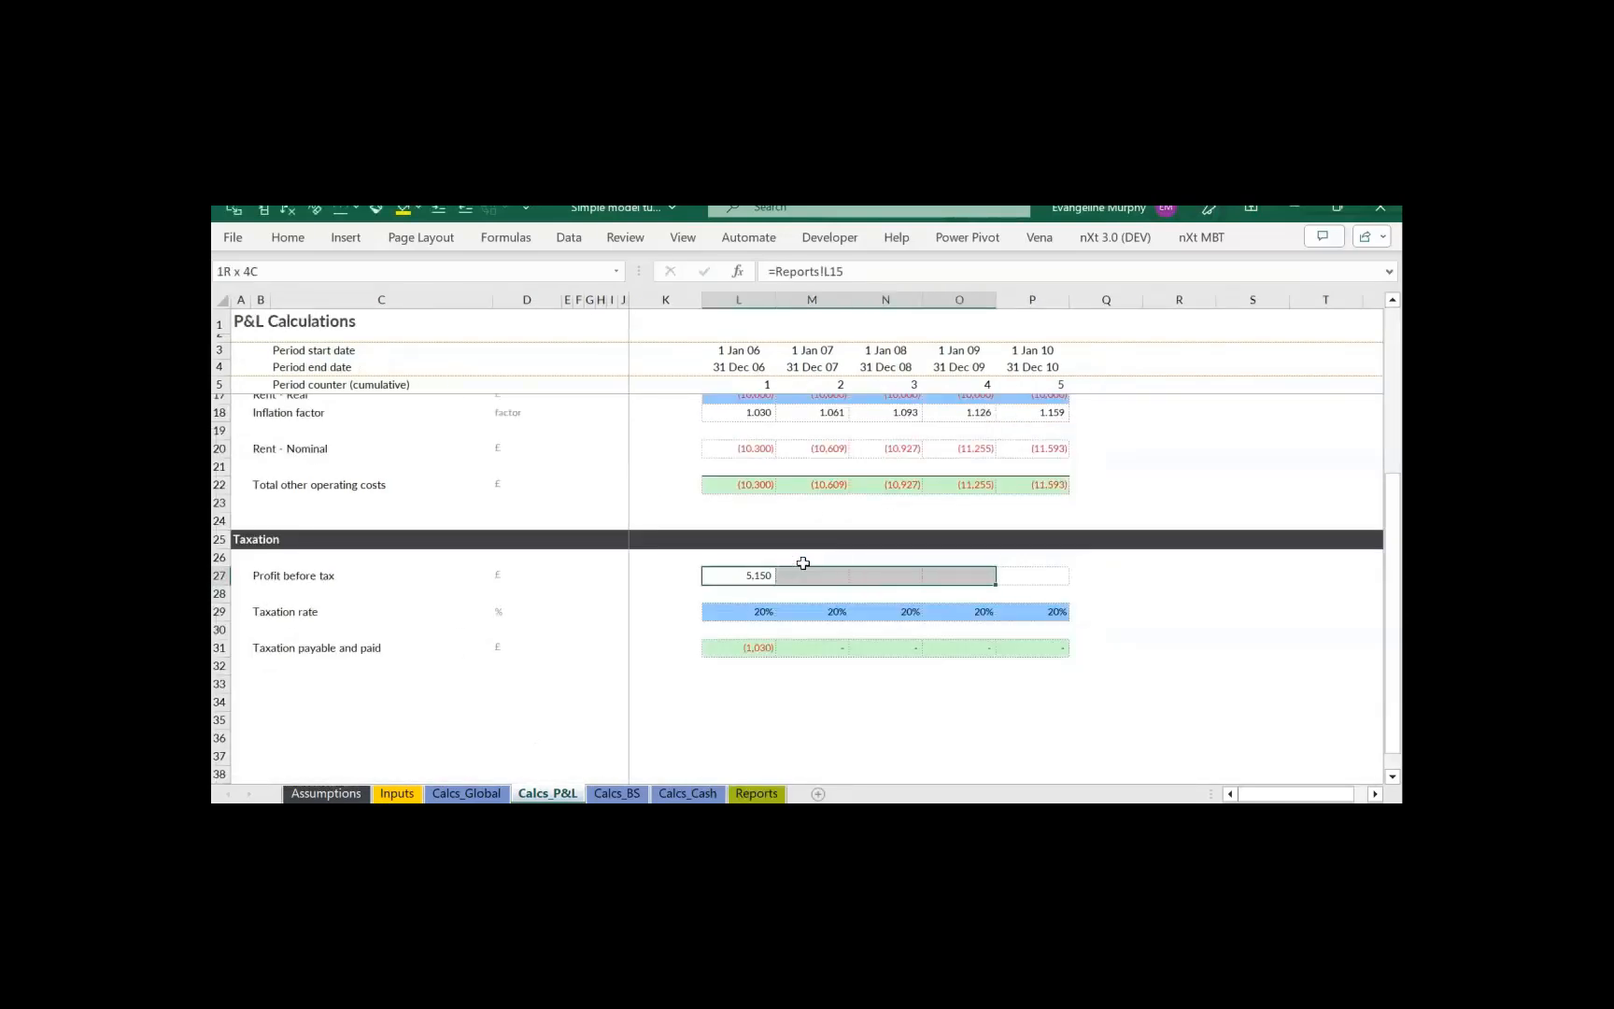
{"action": "key", "text": "ctrl+r"}
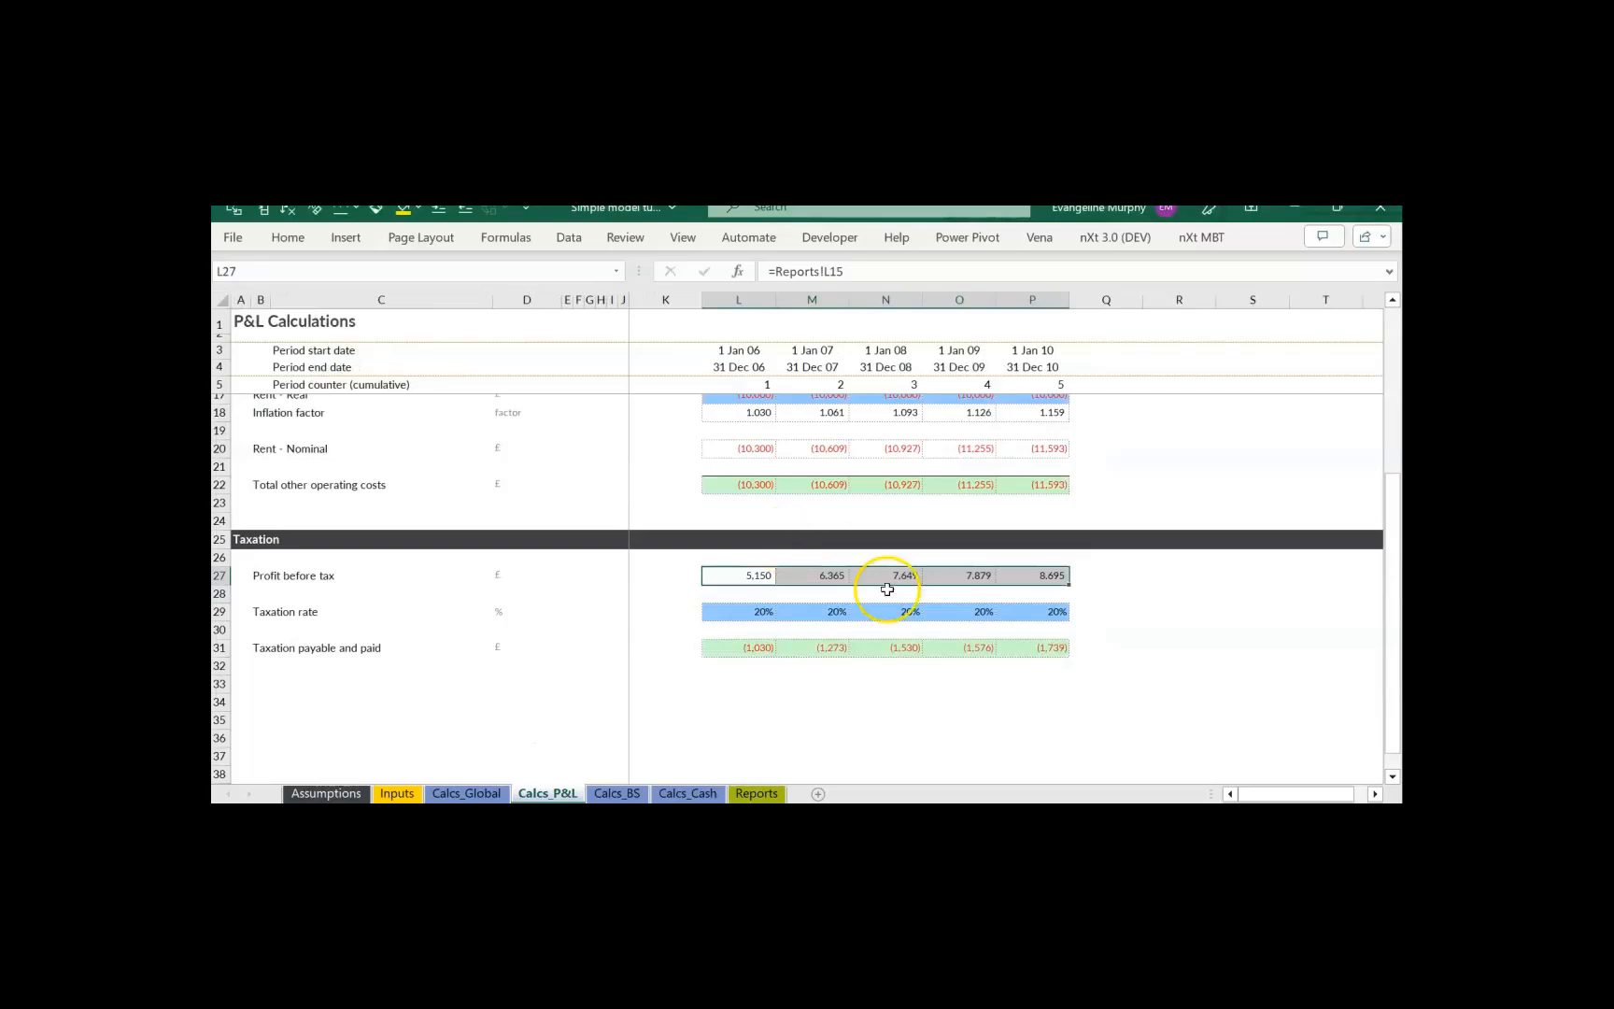
{"action": "left_click", "coordinate": [745, 648]}
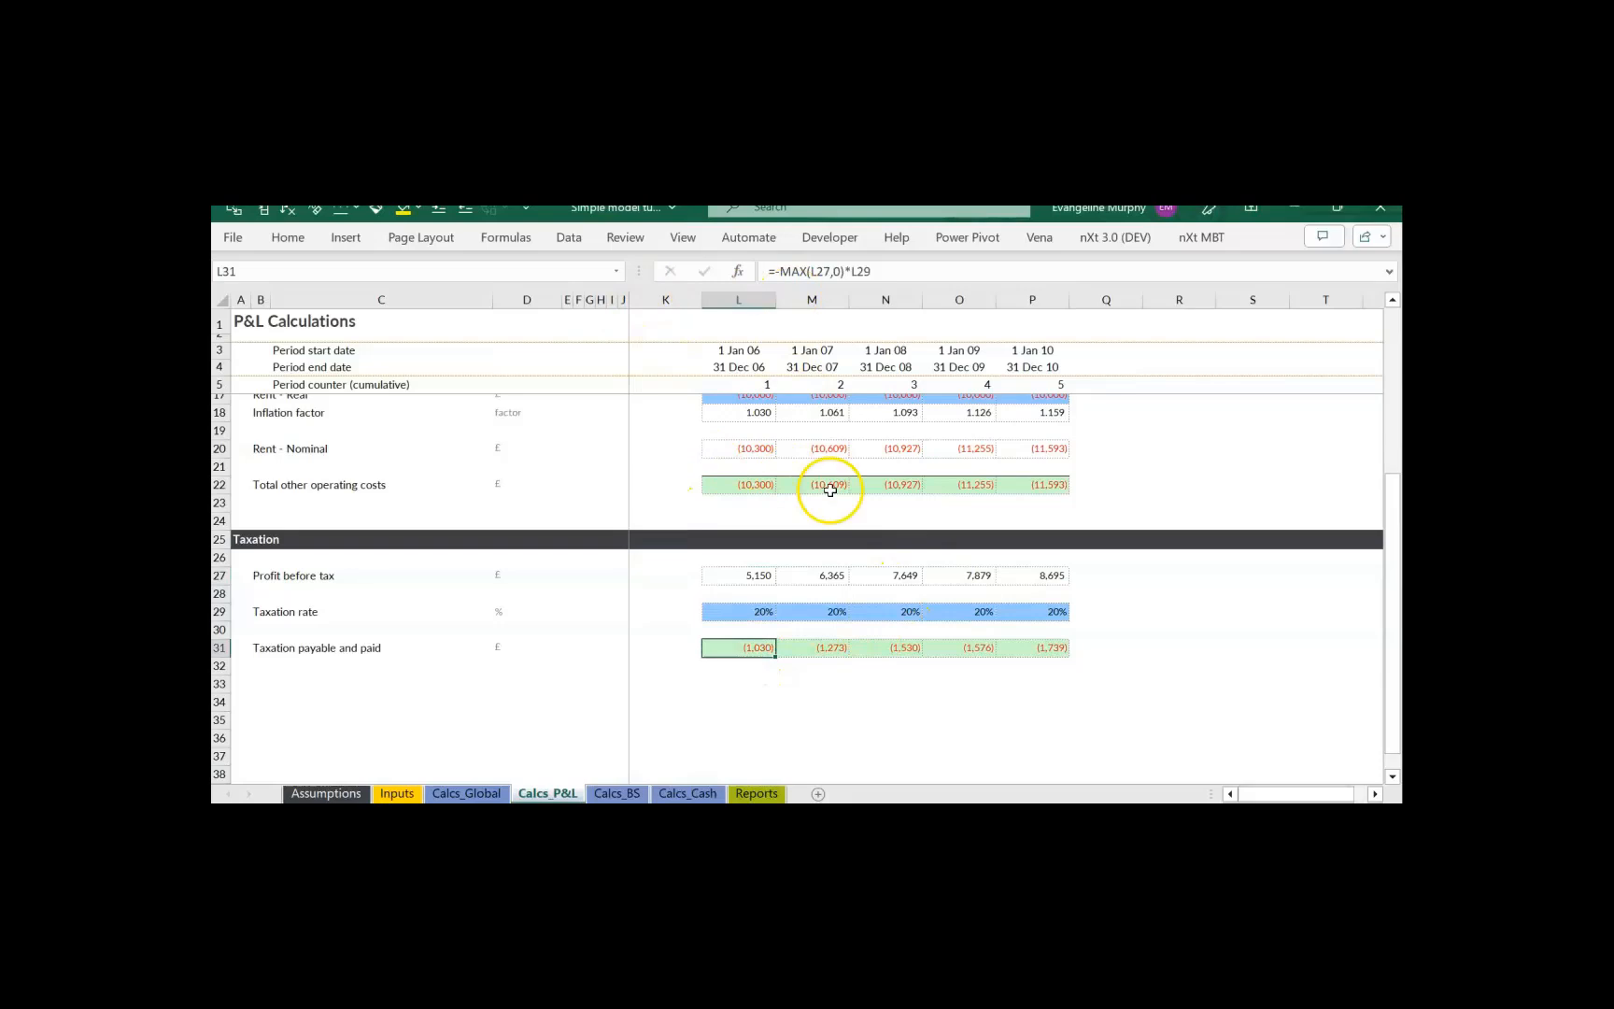
{"action": "left_click", "coordinate": [897, 266]}
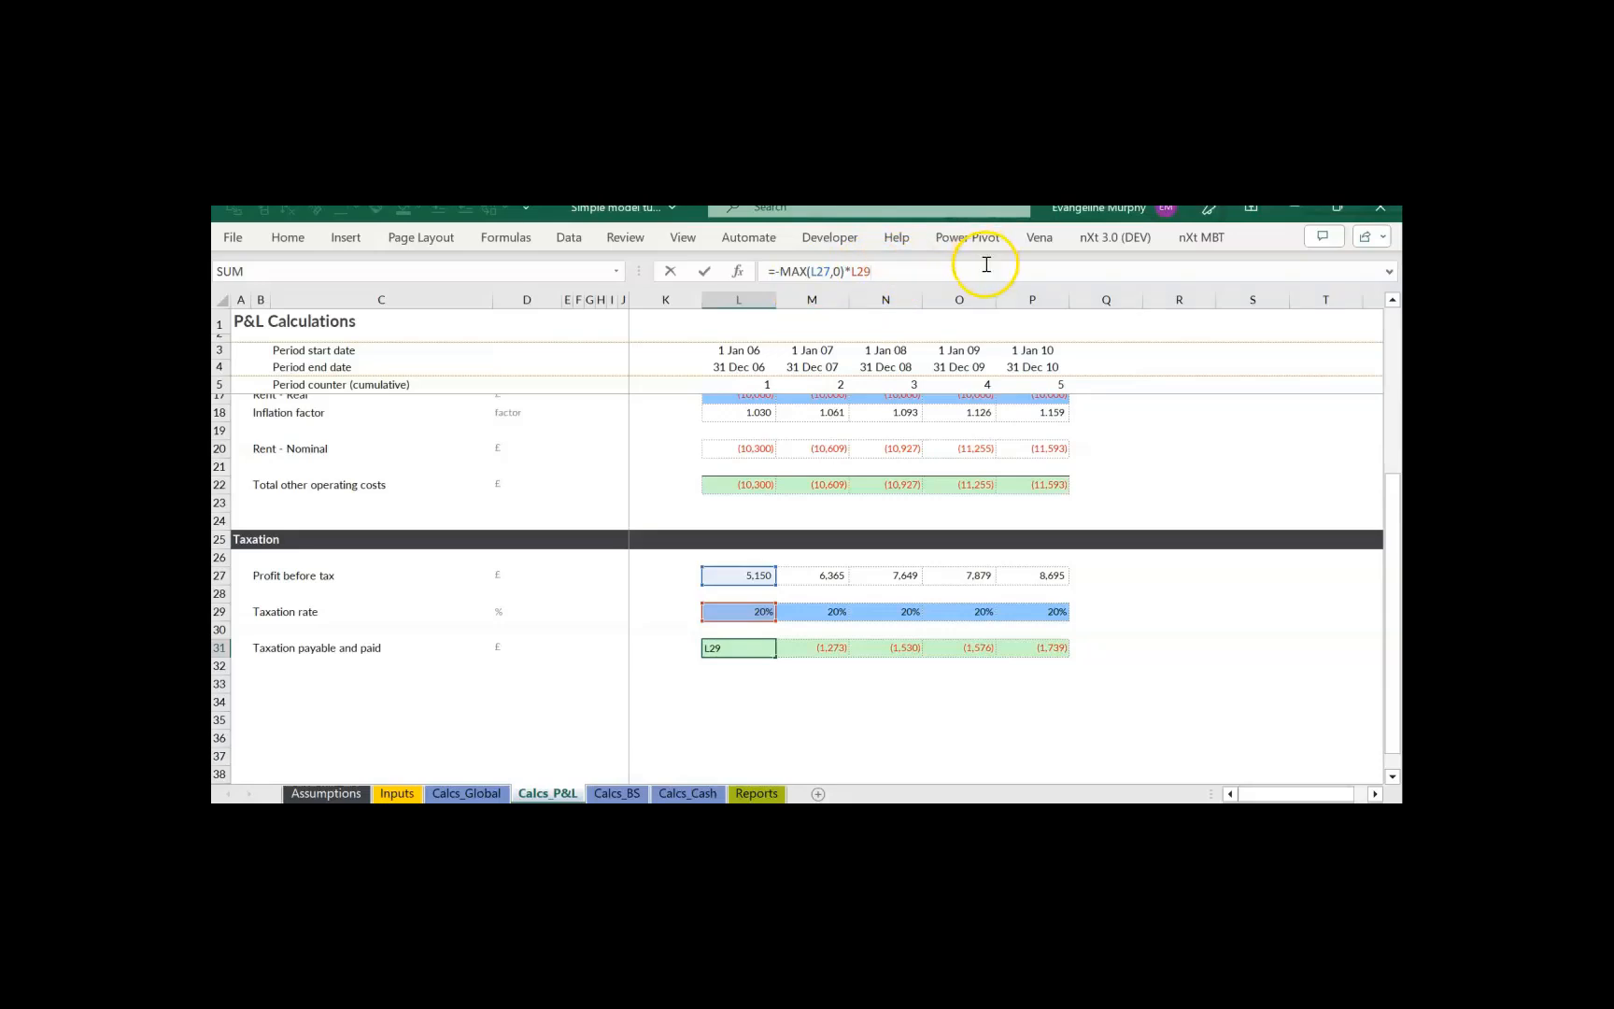
{"action": "key", "text": "ctrl+Return"}
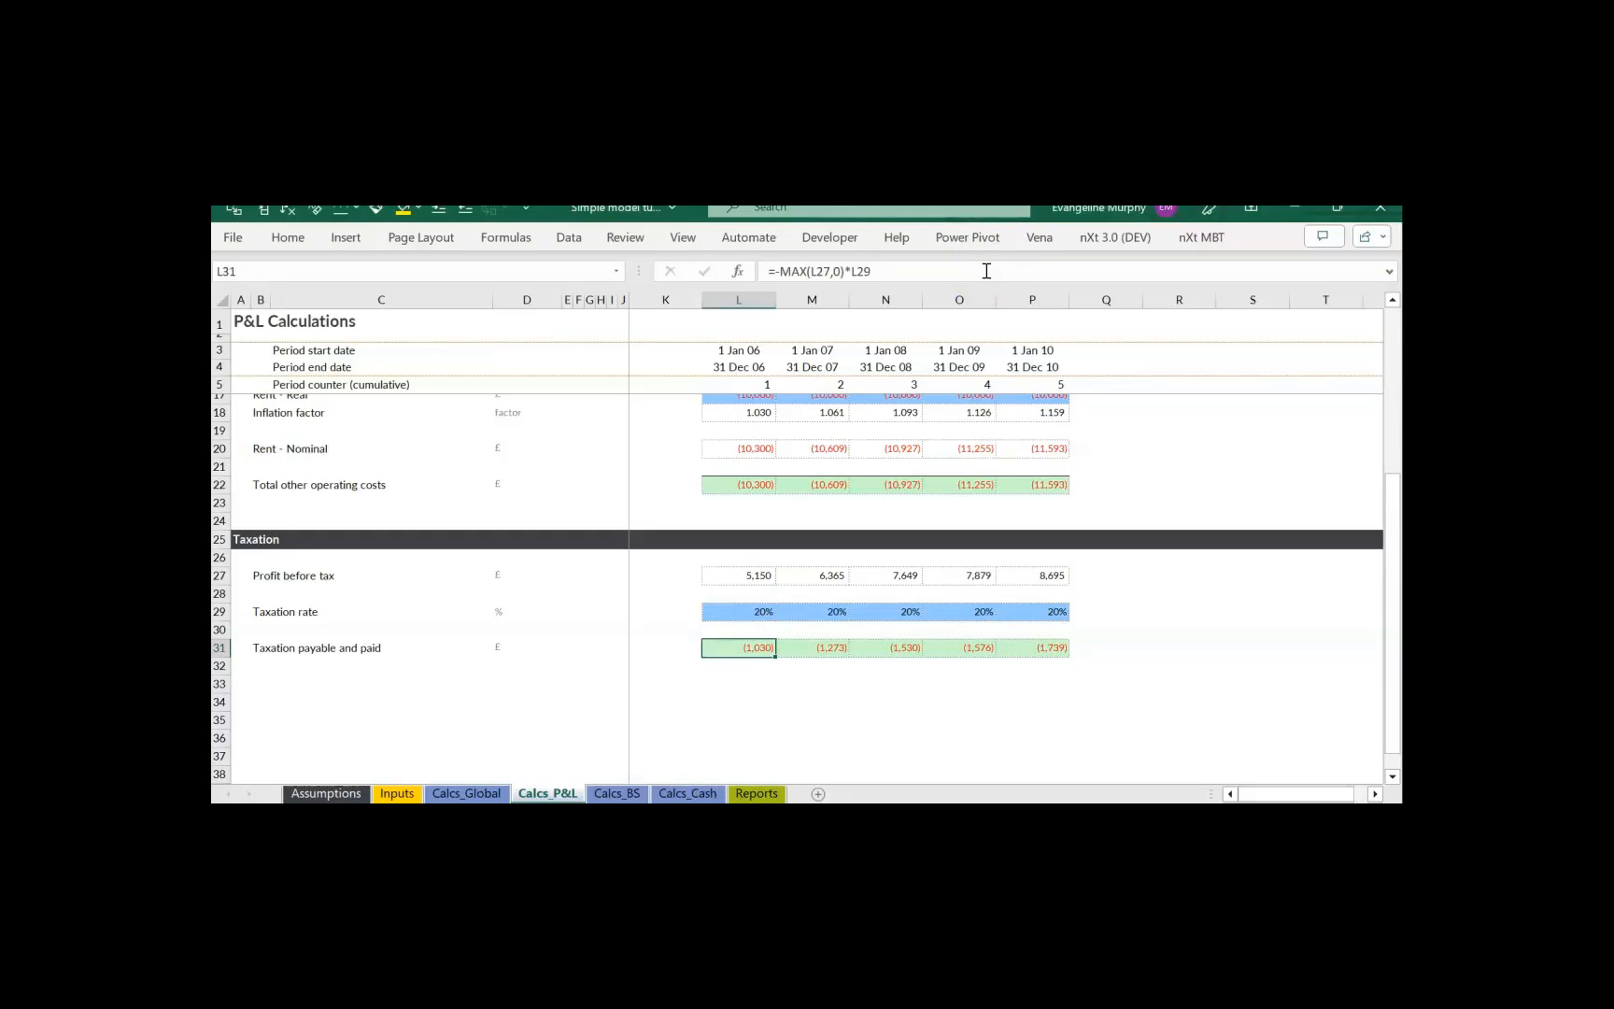
- Link the profit and loss account's 2006 taxation, Reports cell L17, to taxation payable with ='Calcs_P&L'!L31
{"action": "left_click", "coordinate": [756, 793]}
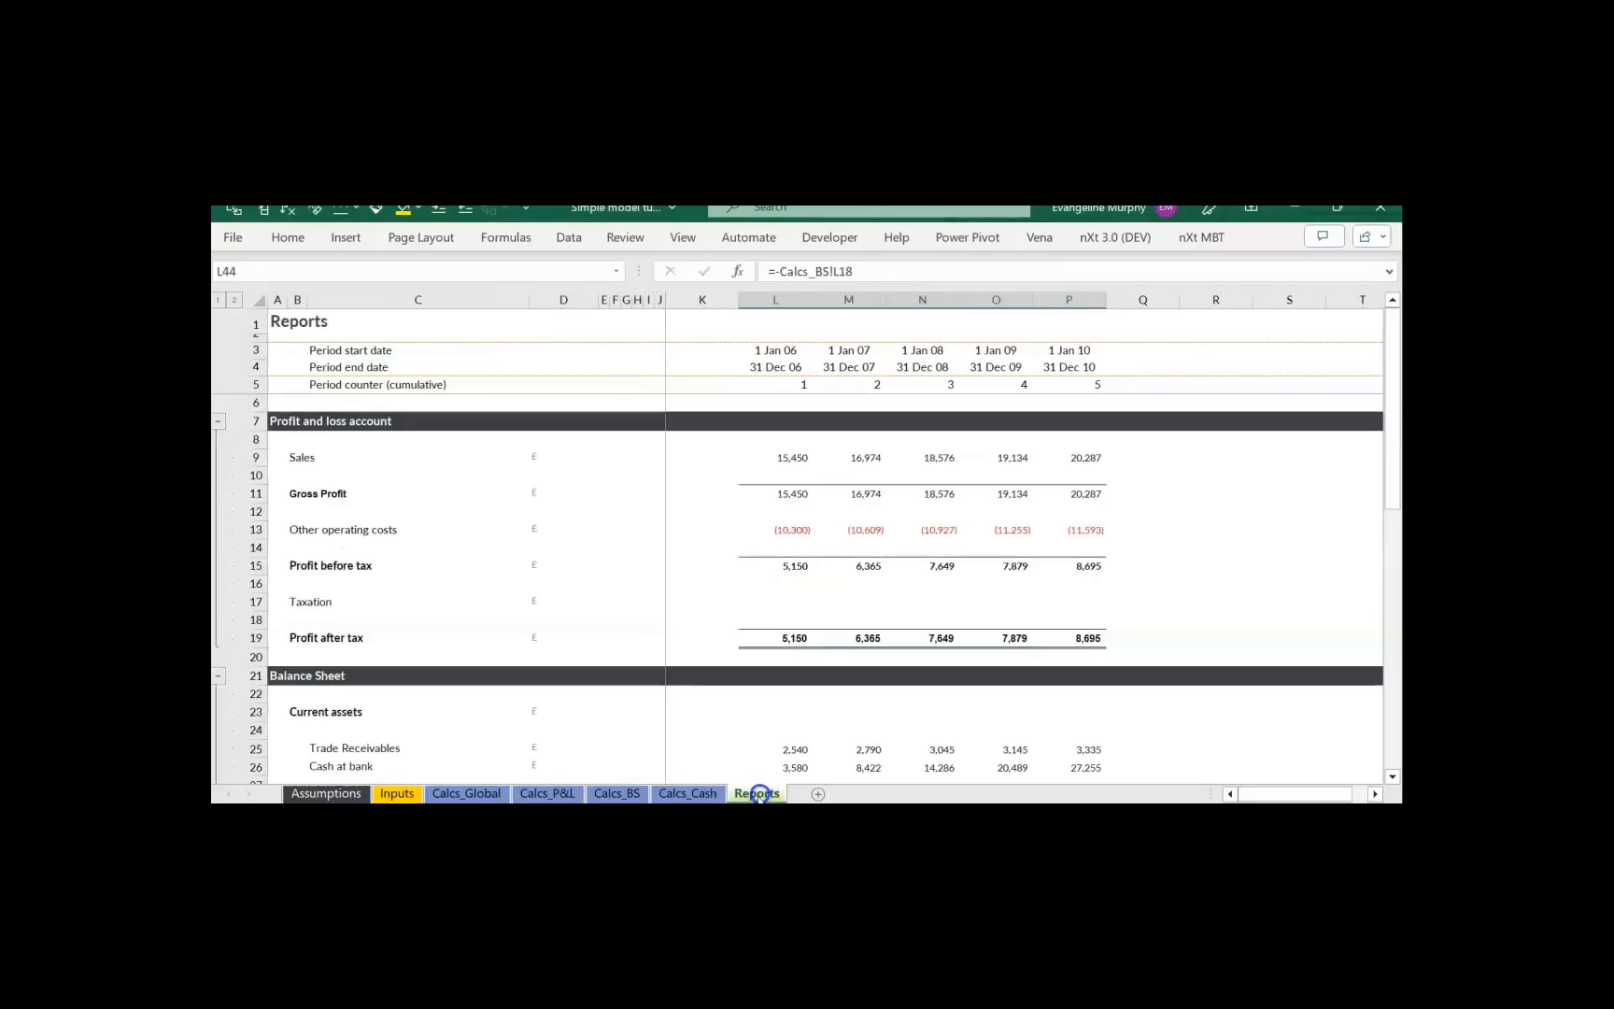
{"action": "left_click", "coordinate": [793, 605]}
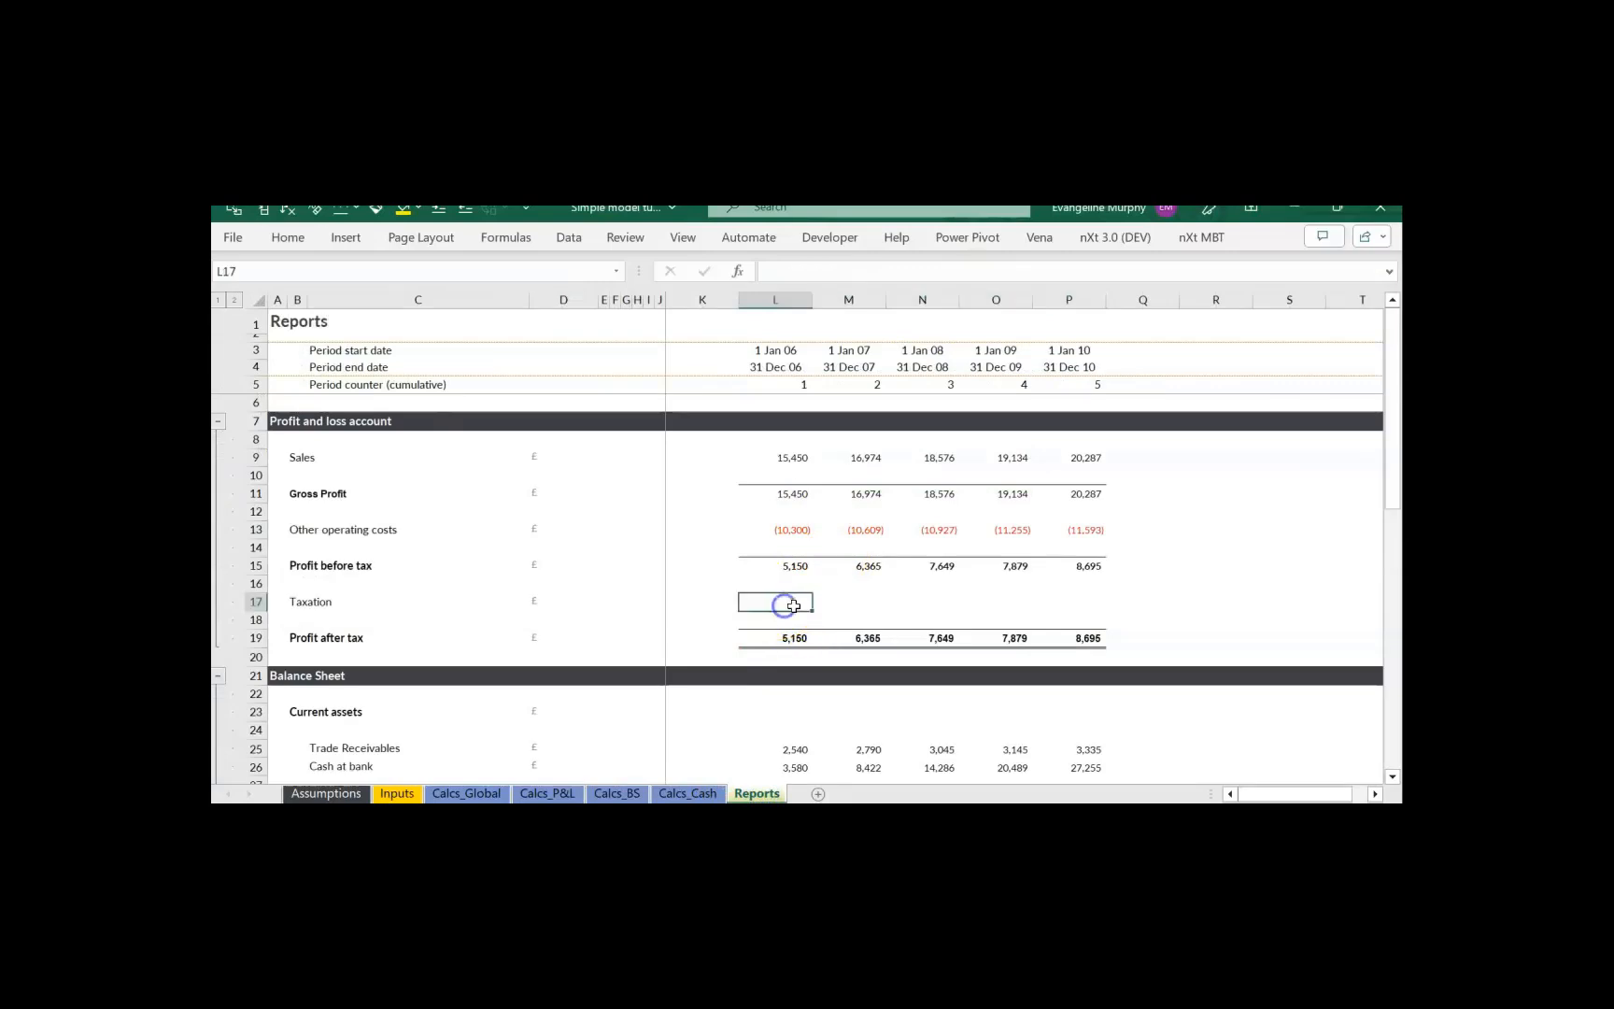
{"action": "type", "text": "="}
{"action": "left_click", "coordinate": [616, 793]}
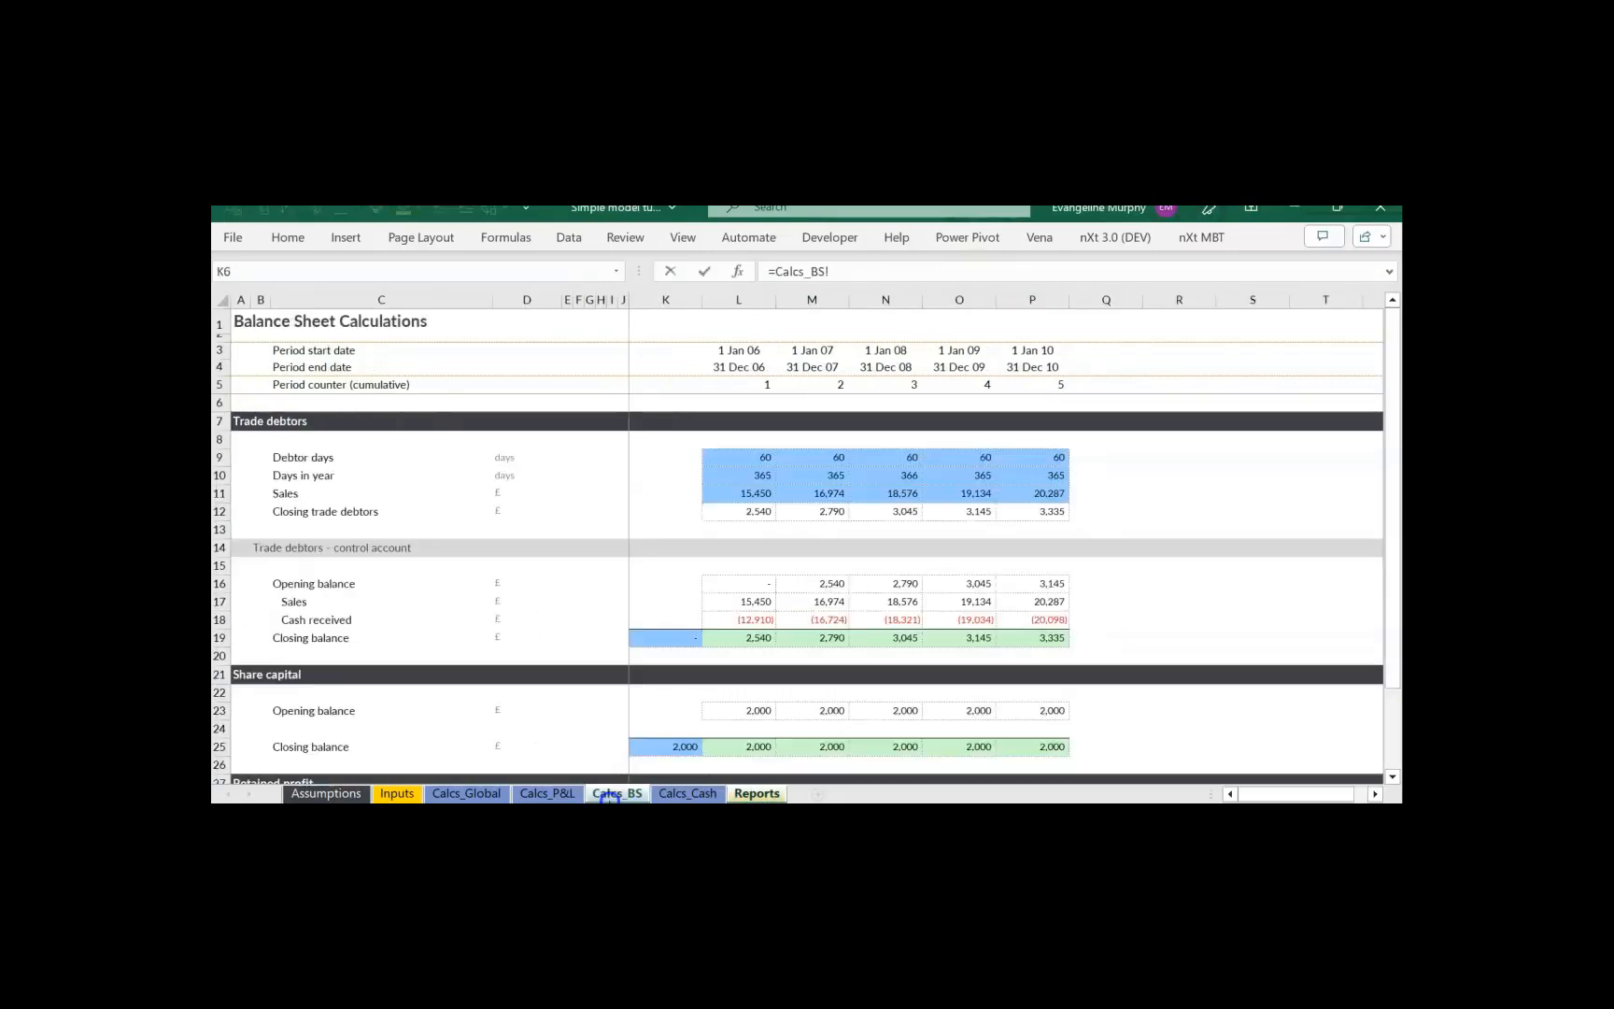
{"action": "left_click", "coordinate": [547, 793]}
{"action": "left_click", "coordinate": [743, 655]}
{"action": "key", "text": "Return"}
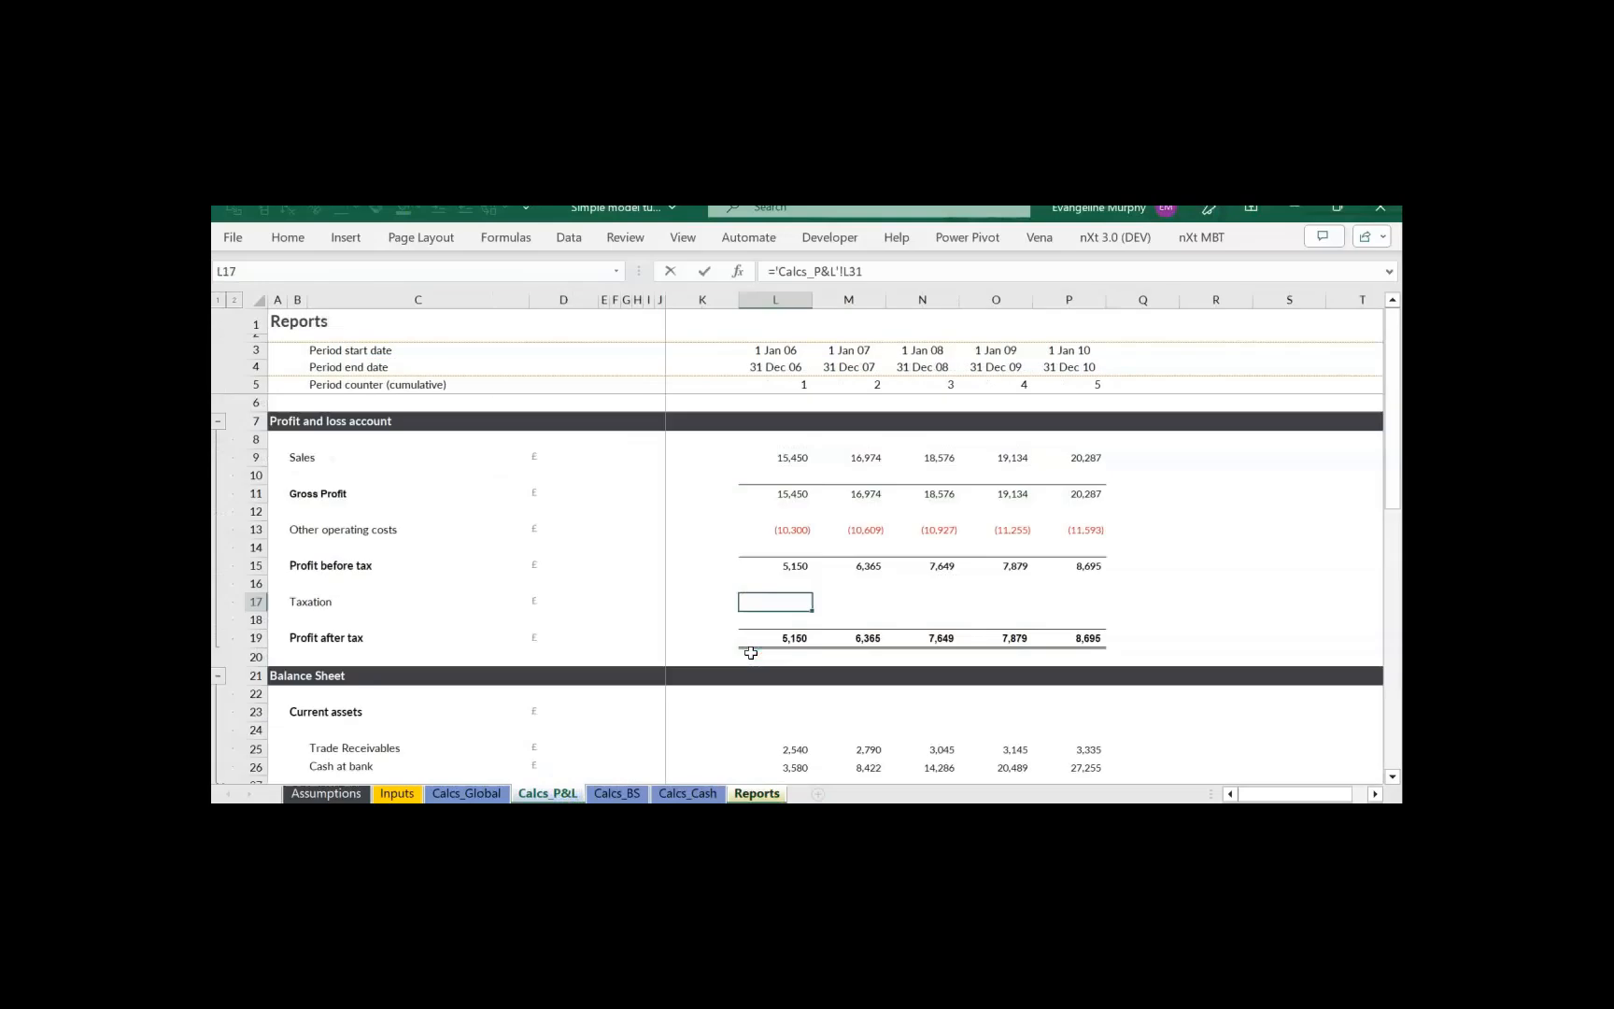
- Fill the taxation formula from L17 across to P17 in the profit and loss account
{"action": "key", "text": "Up"}
{"action": "key", "text": "shift+Right"}
{"action": "key", "text": "shift+Right"}
{"action": "key", "text": "shift+Right"}
{"action": "key", "text": "shift+Right"}
{"action": "key", "text": "ctrl+r"}
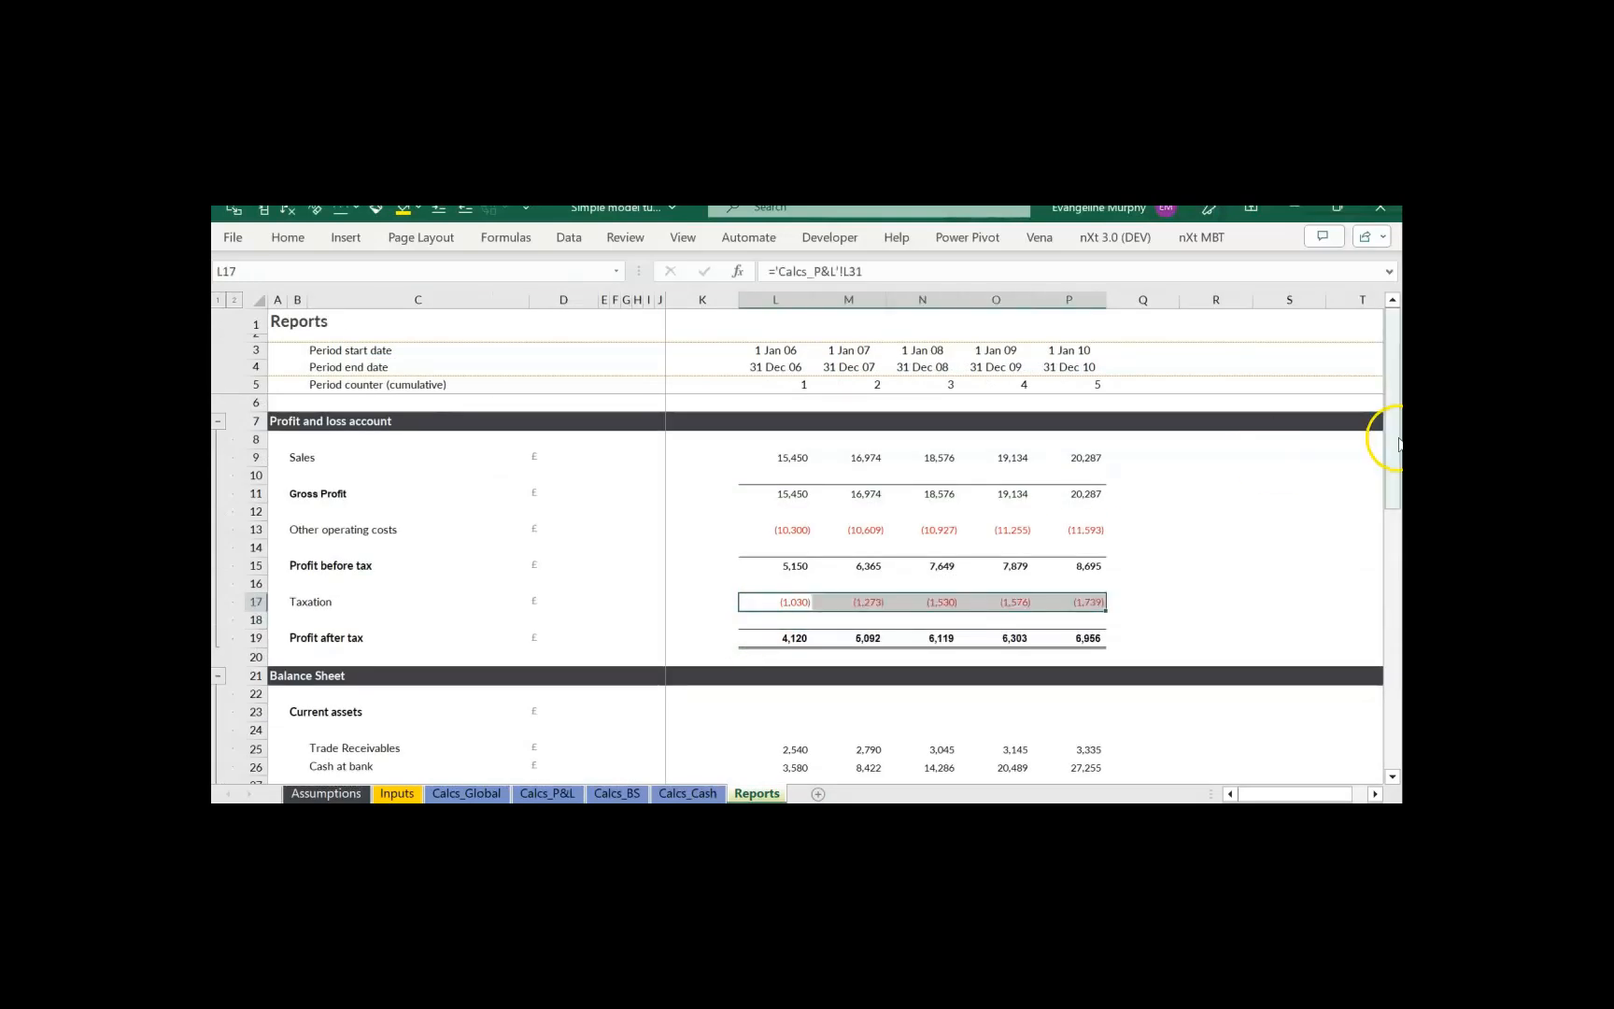
- Link the project cash flow's 2006 corporation tax paid, Reports cell L49, to taxation payable with ='Calcs_P&L'!L31
{"action": "left_click_drag", "start_coordinate": [1392, 440], "coordinate": [1397, 702]}
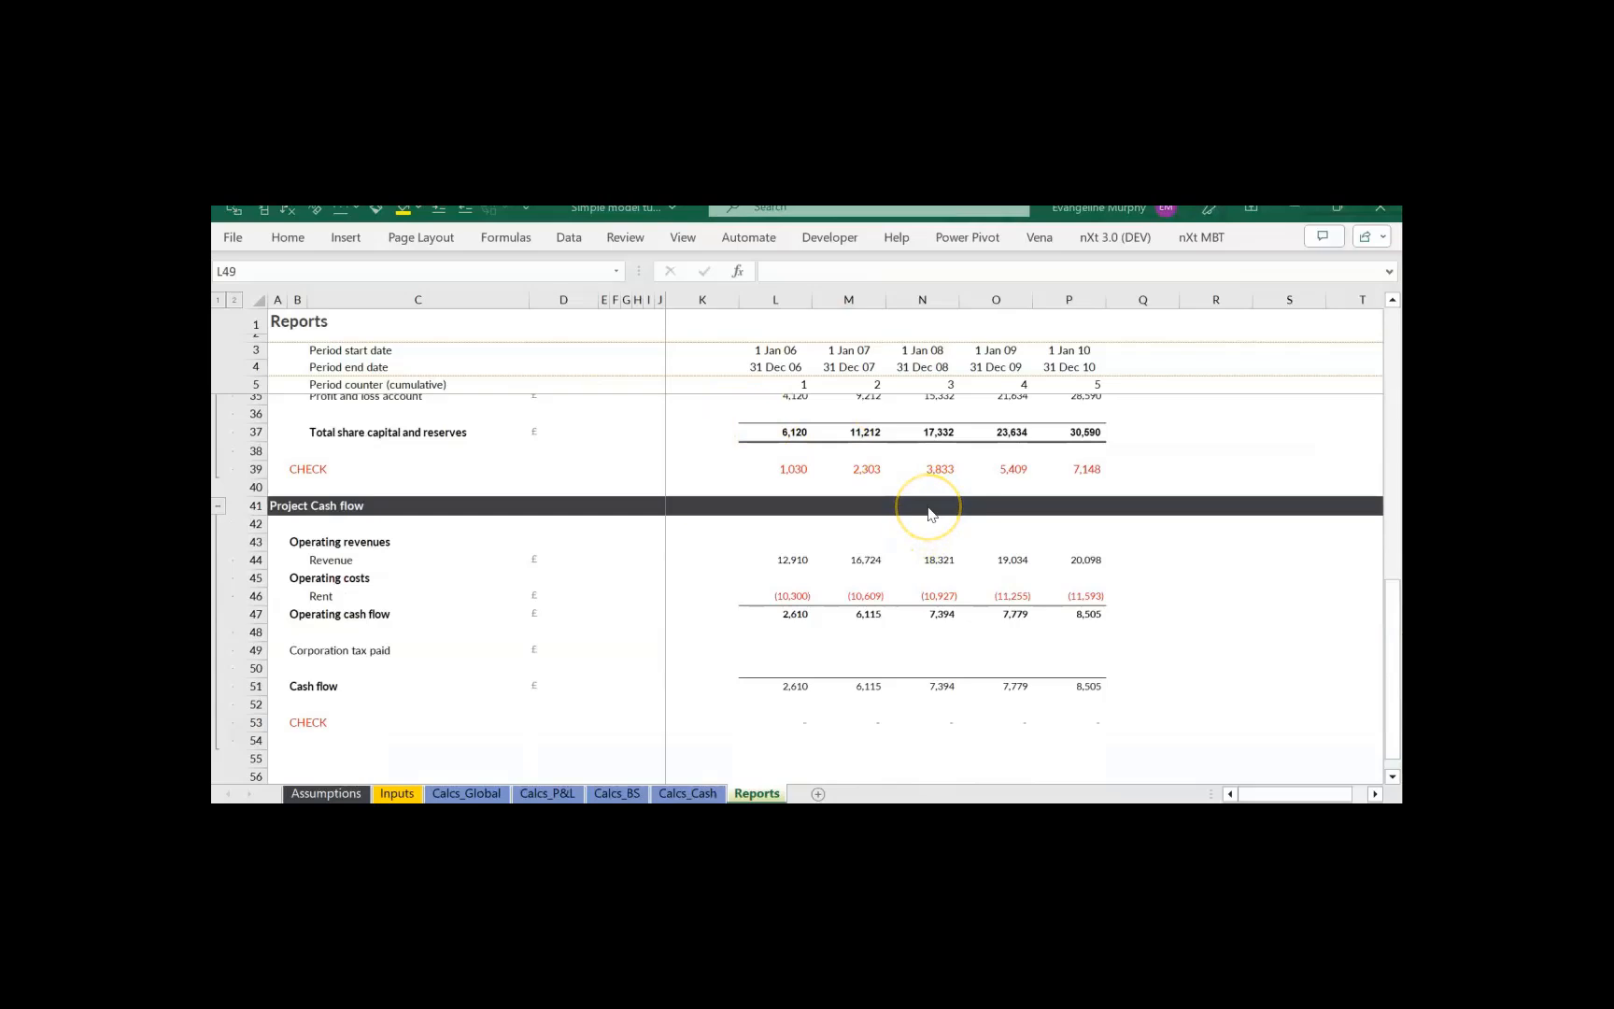
{"action": "left_click", "coordinate": [784, 649]}
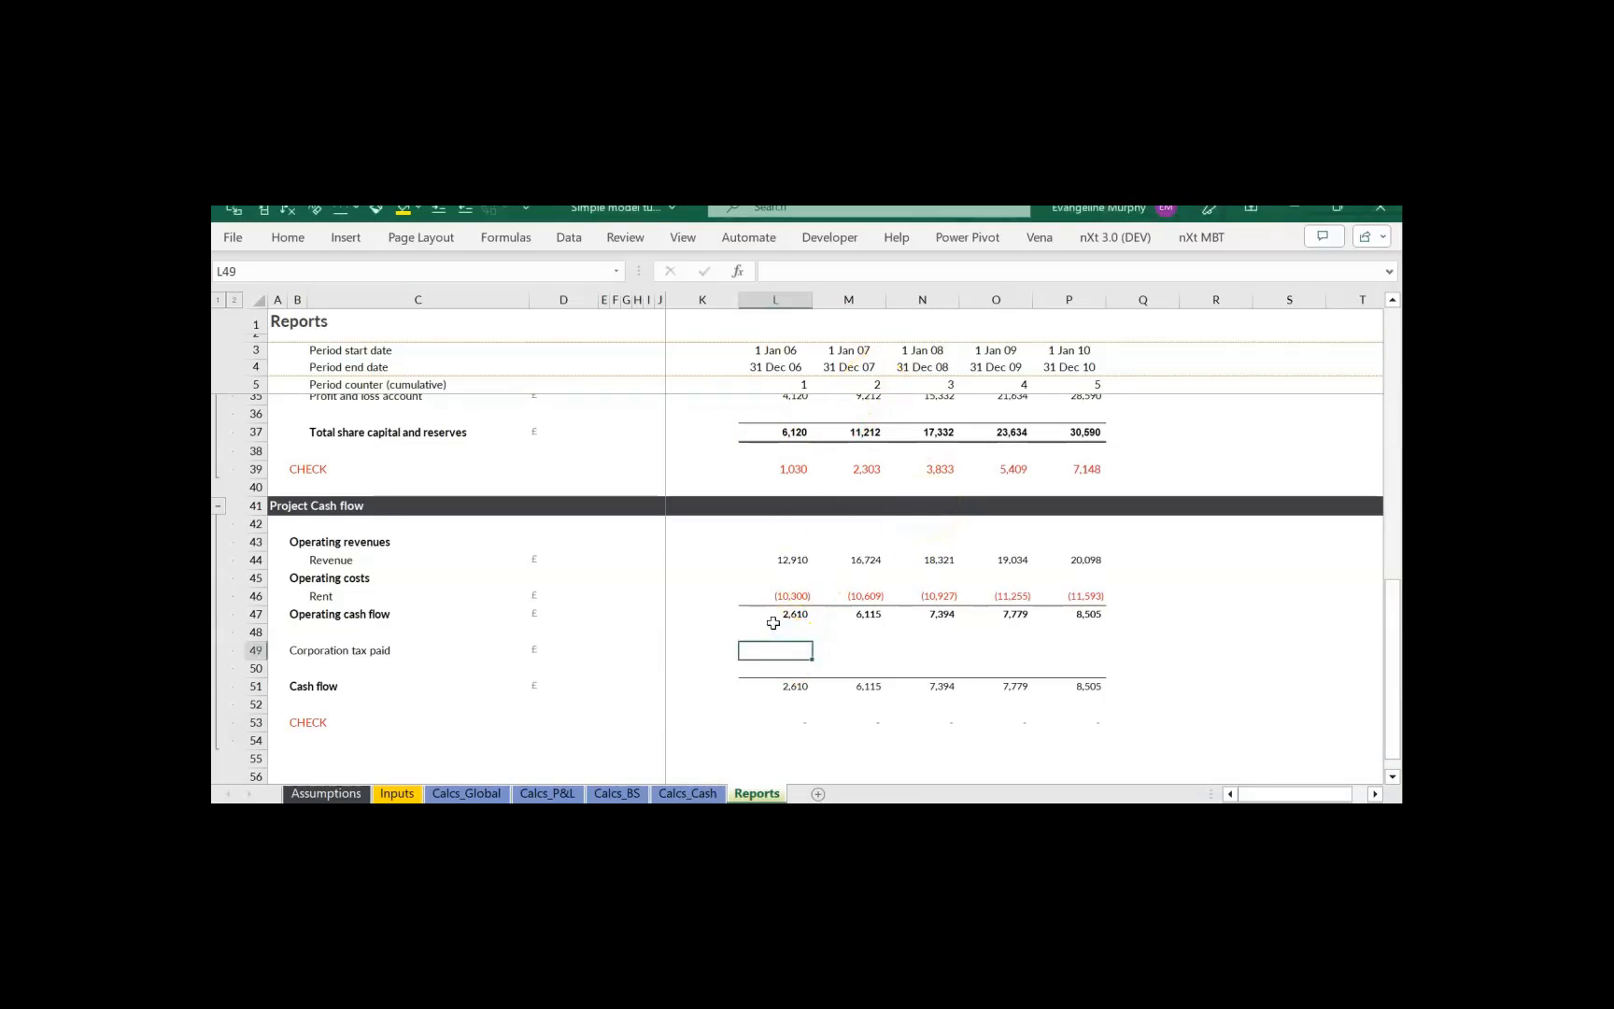
{"action": "left_click", "coordinate": [549, 793]}
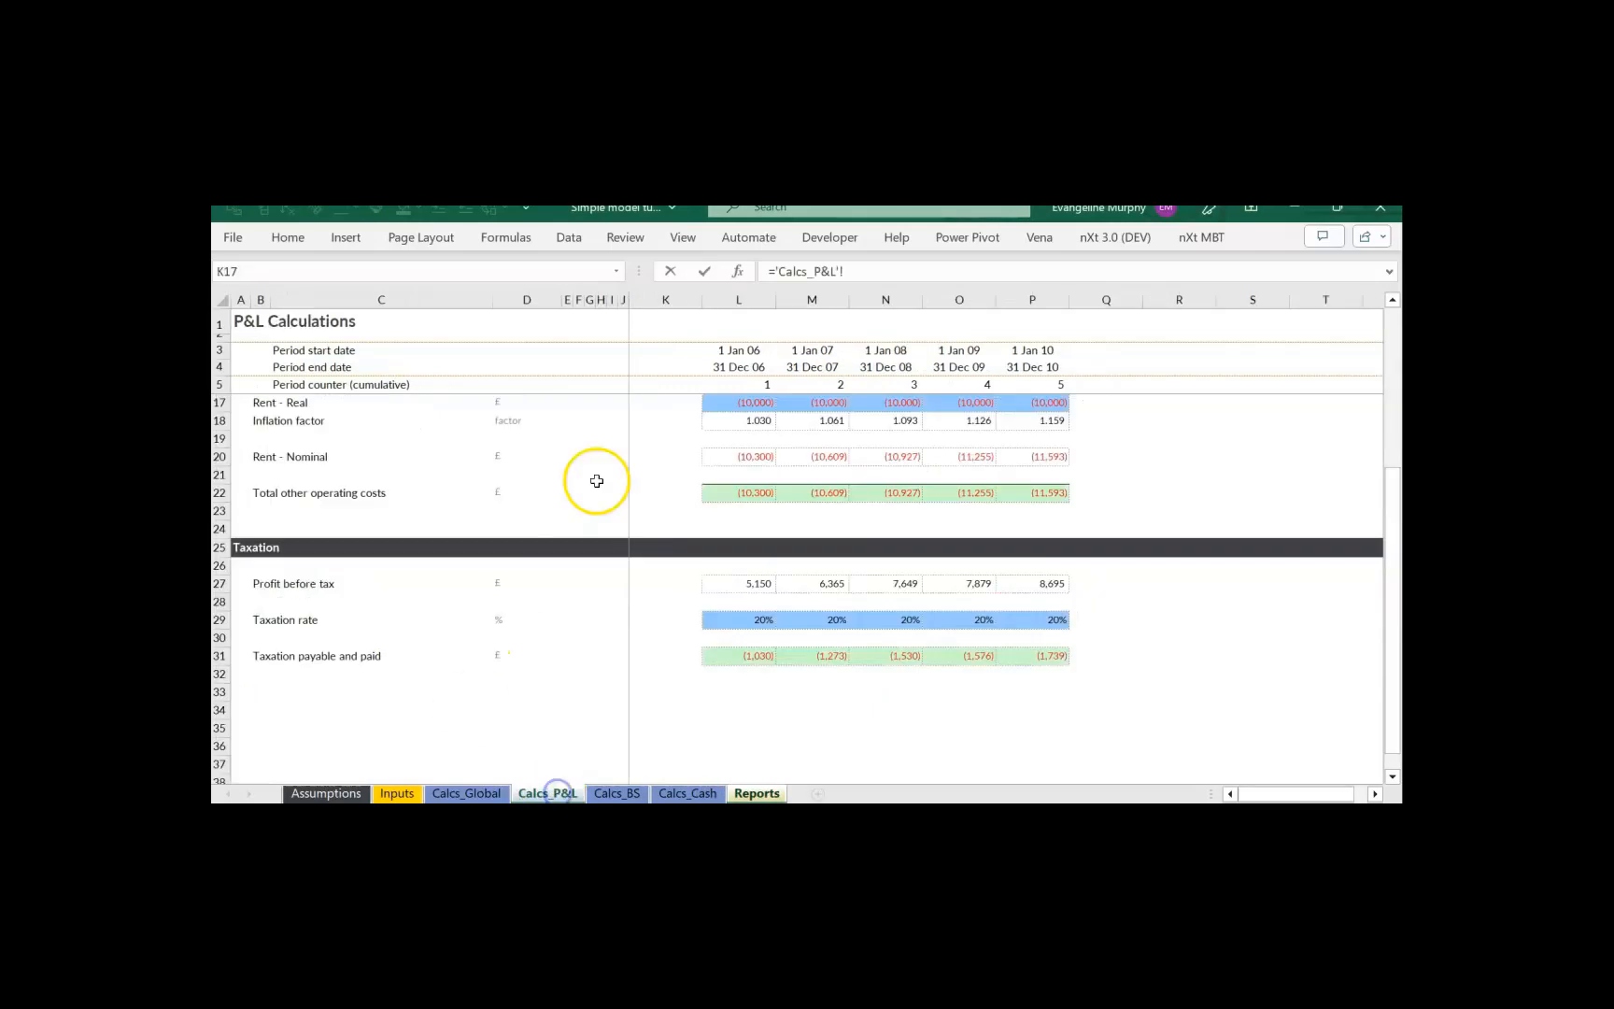
{"action": "left_click", "coordinate": [757, 655]}
{"action": "key", "text": "Return"}
- Fill the corporation tax paid formula from L49 across to P49 in the project cash flow
{"action": "left_click", "coordinate": [758, 651]}
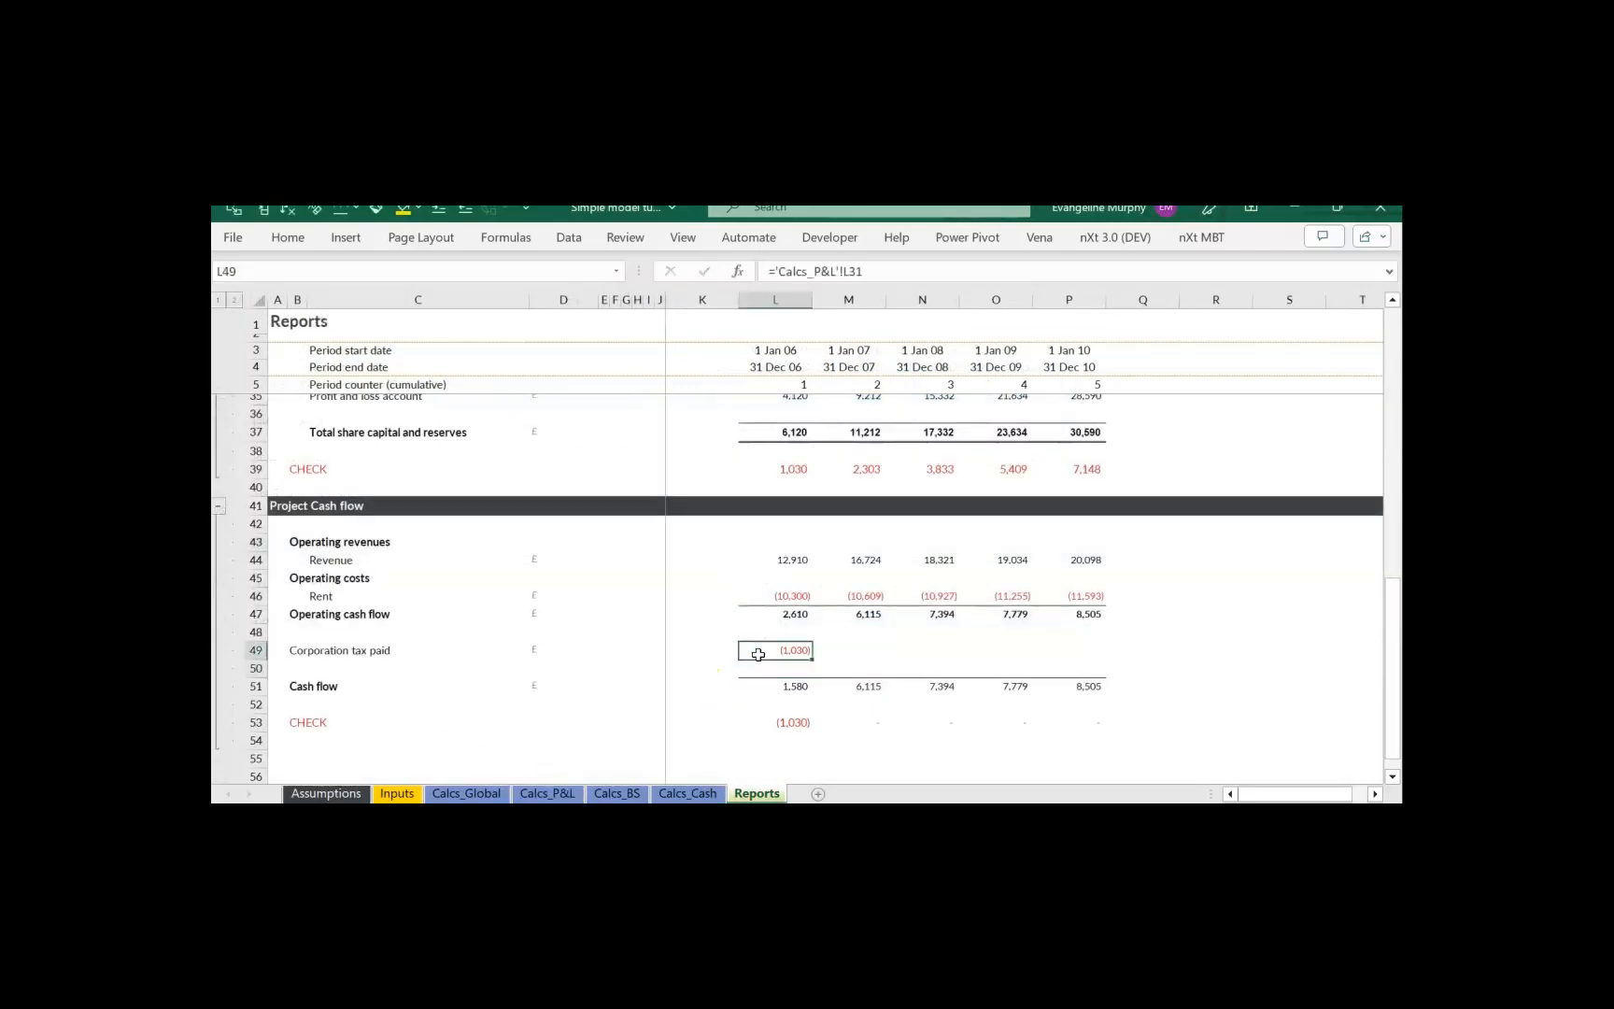
{"action": "key", "text": "shift+Right"}
{"action": "key", "text": "shift+Right"}
{"action": "key", "text": "shift+Right"}
{"action": "key", "text": "shift+Right"}
{"action": "key", "text": "ctrl+r"}
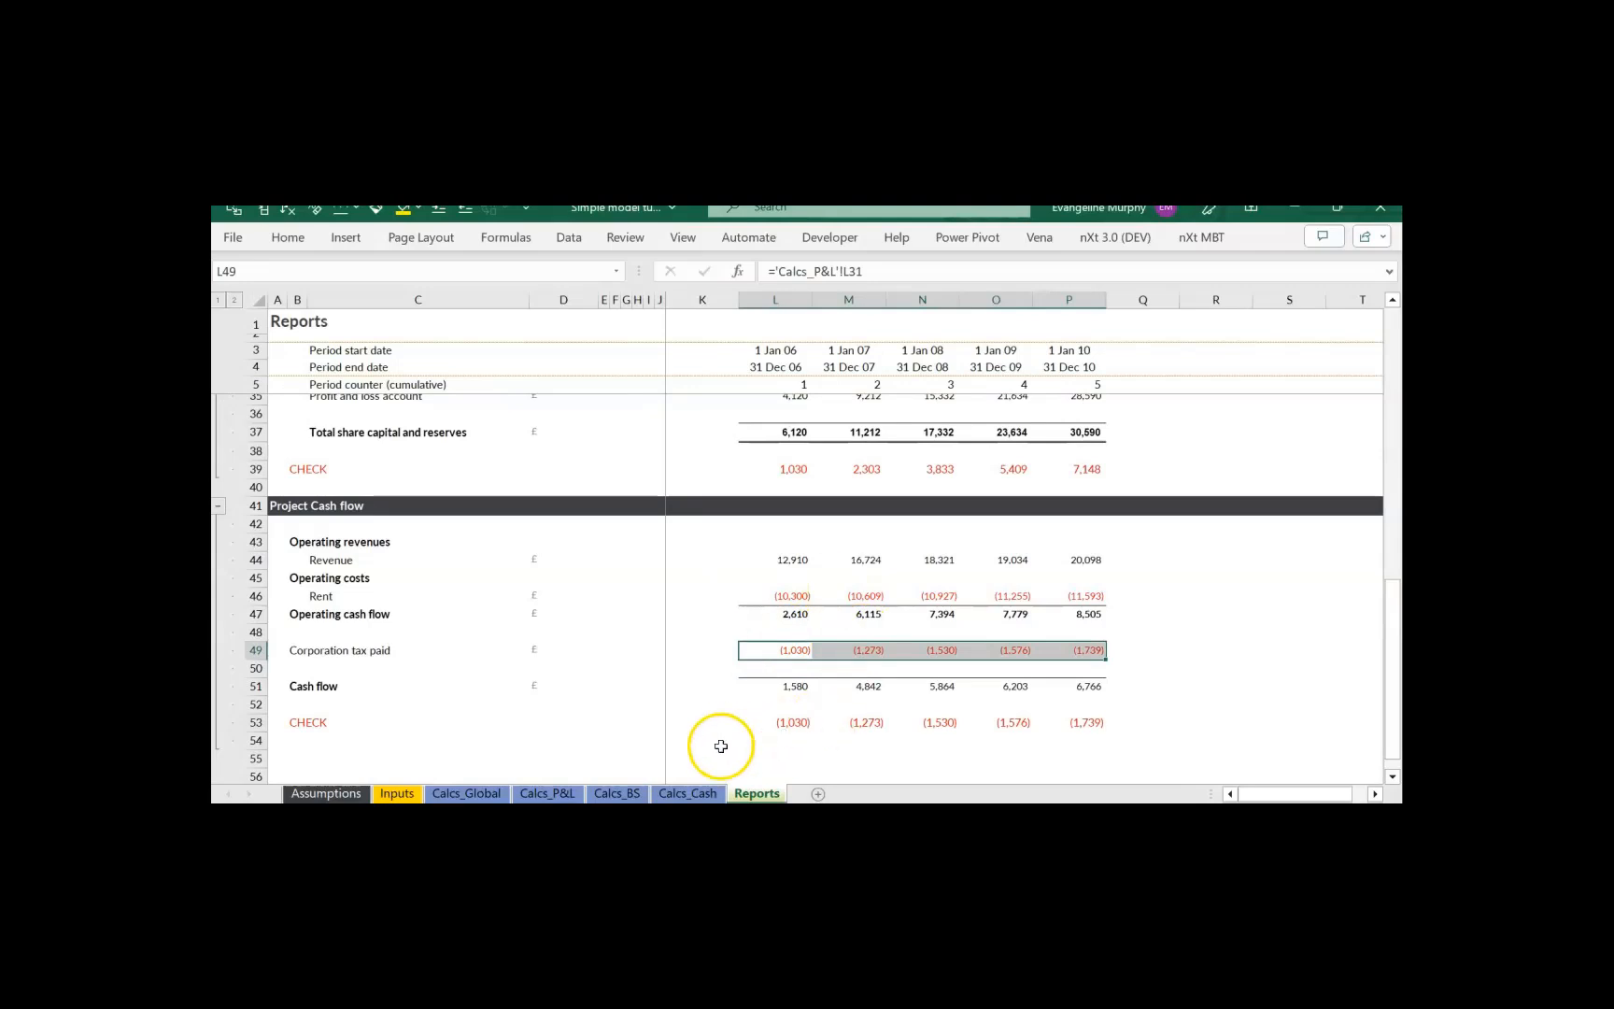
- Link the 2006 taxation paid in the cash calculations, Calcs_Cash cell L17, to taxation payable with ='Calcs_P&L'!L31
{"action": "left_click", "coordinate": [688, 793]}
{"action": "left_click", "coordinate": [757, 600]}
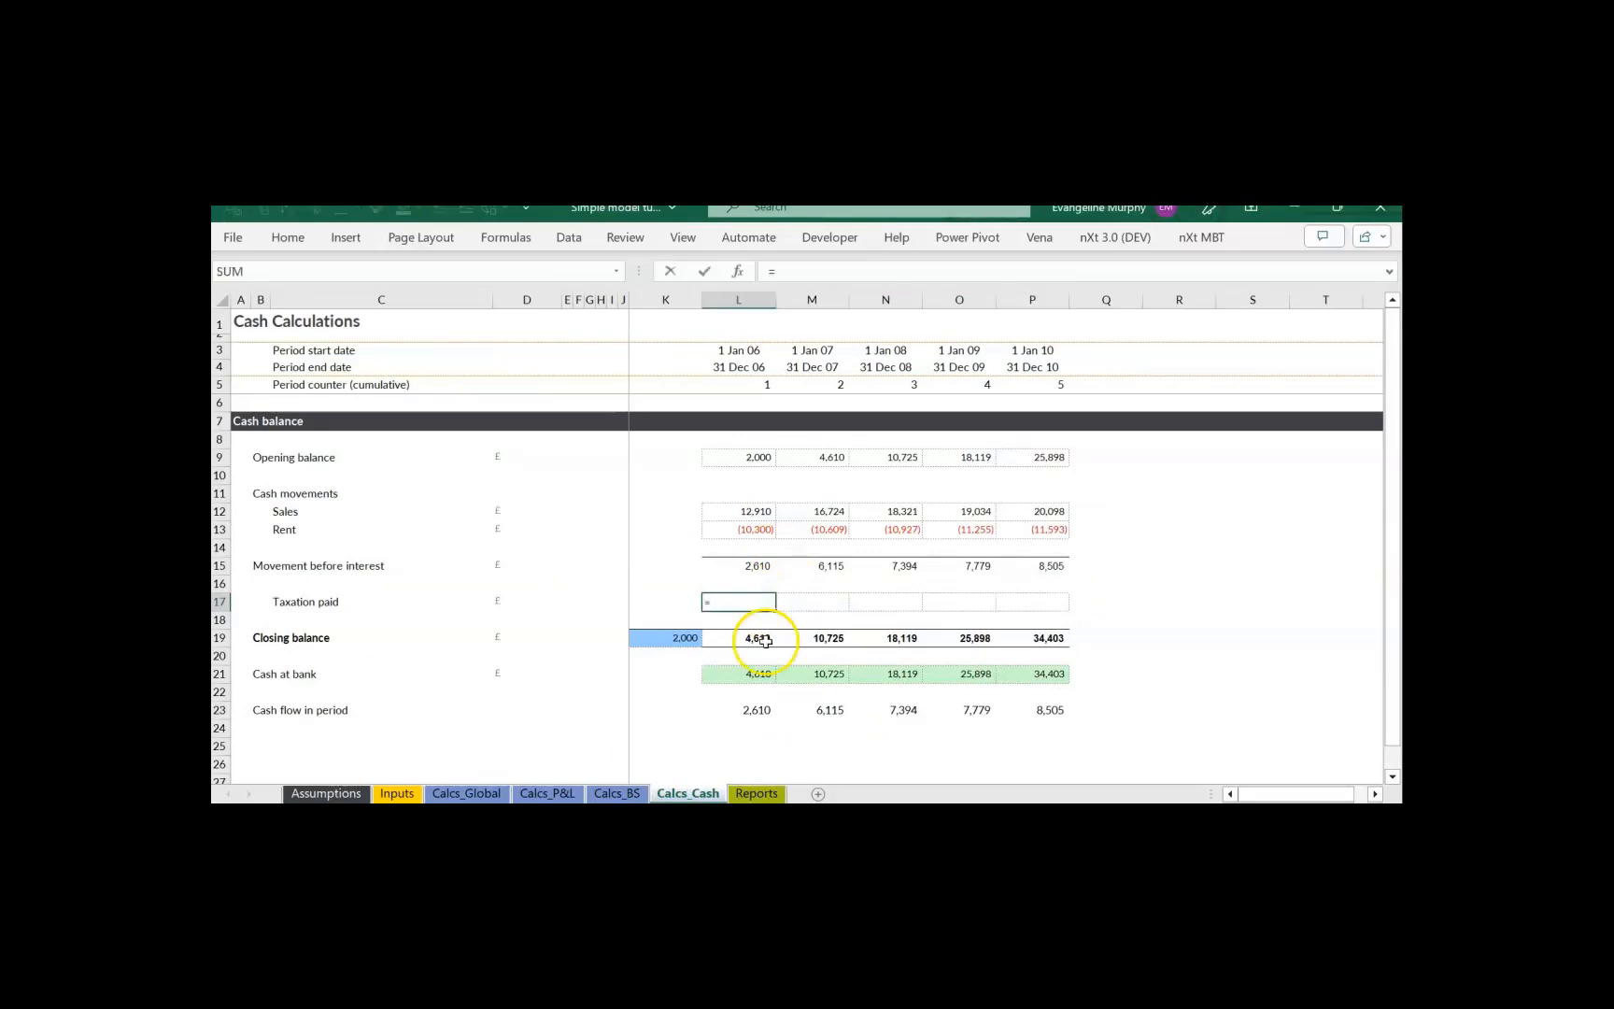
{"action": "type", "text": "="}
{"action": "left_click", "coordinate": [548, 793]}
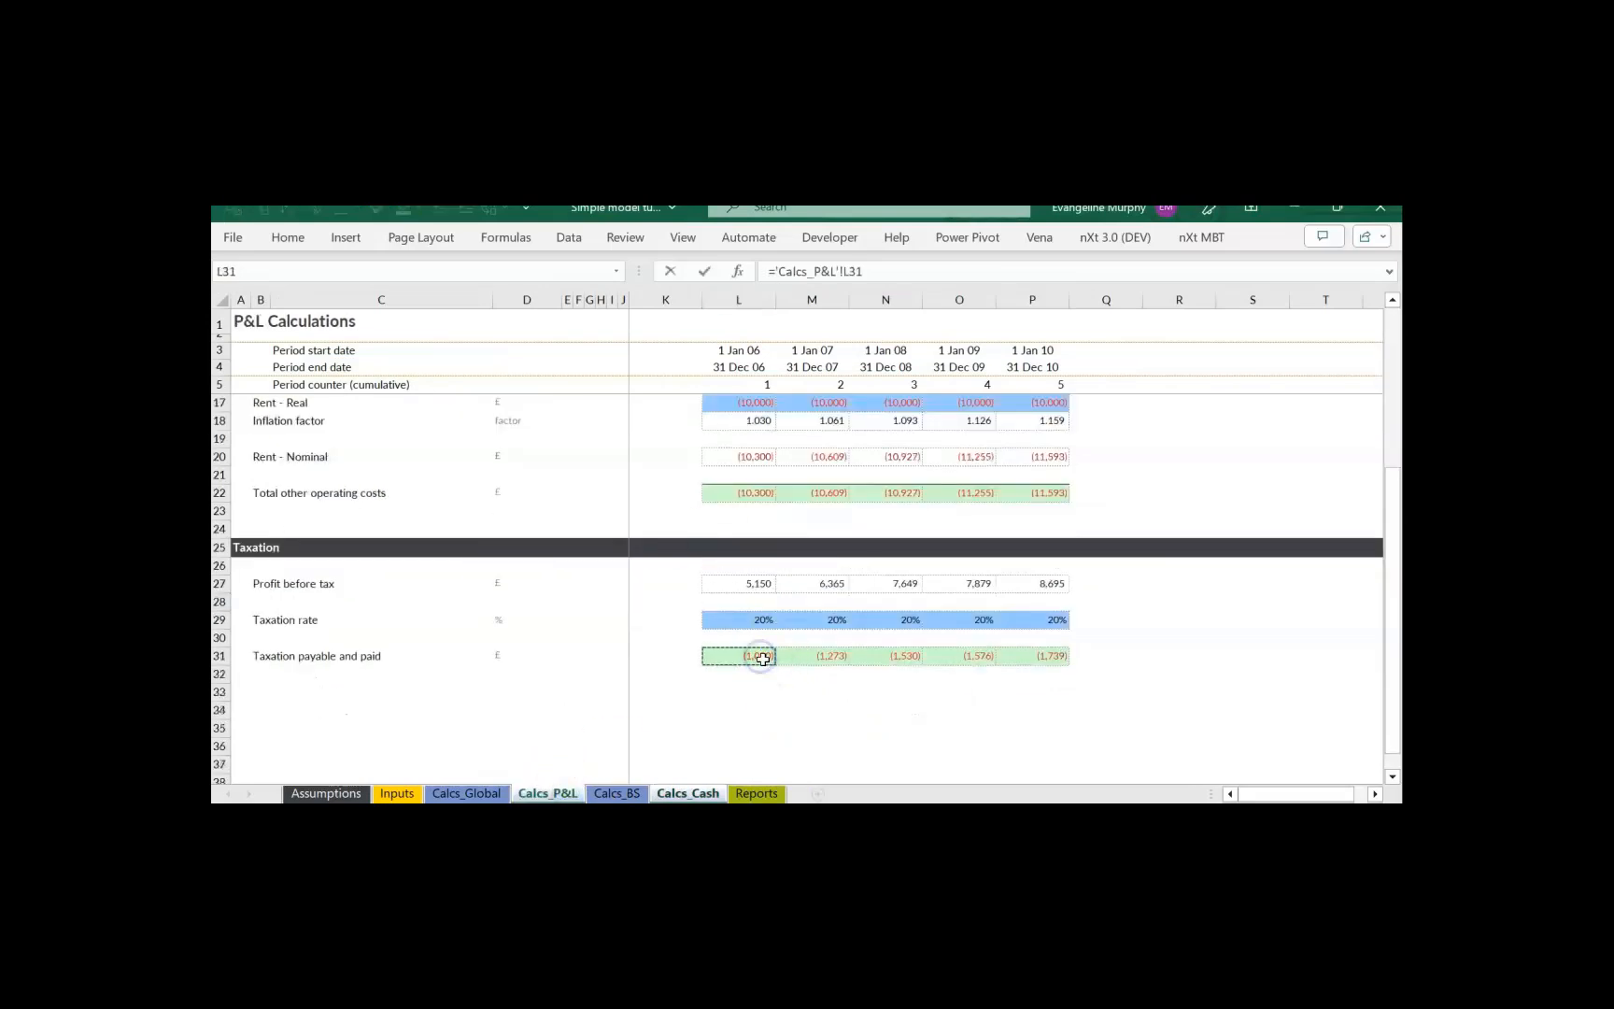
{"action": "key", "text": "Return"}
- Fill the taxation paid formula from L17 across to P17 in the cash calculations
{"action": "key", "text": "Up"}
{"action": "key", "text": "shift+Right"}
{"action": "key", "text": "shift+Right"}
{"action": "key", "text": "shift+Right"}
{"action": "key", "text": "shift+Right"}
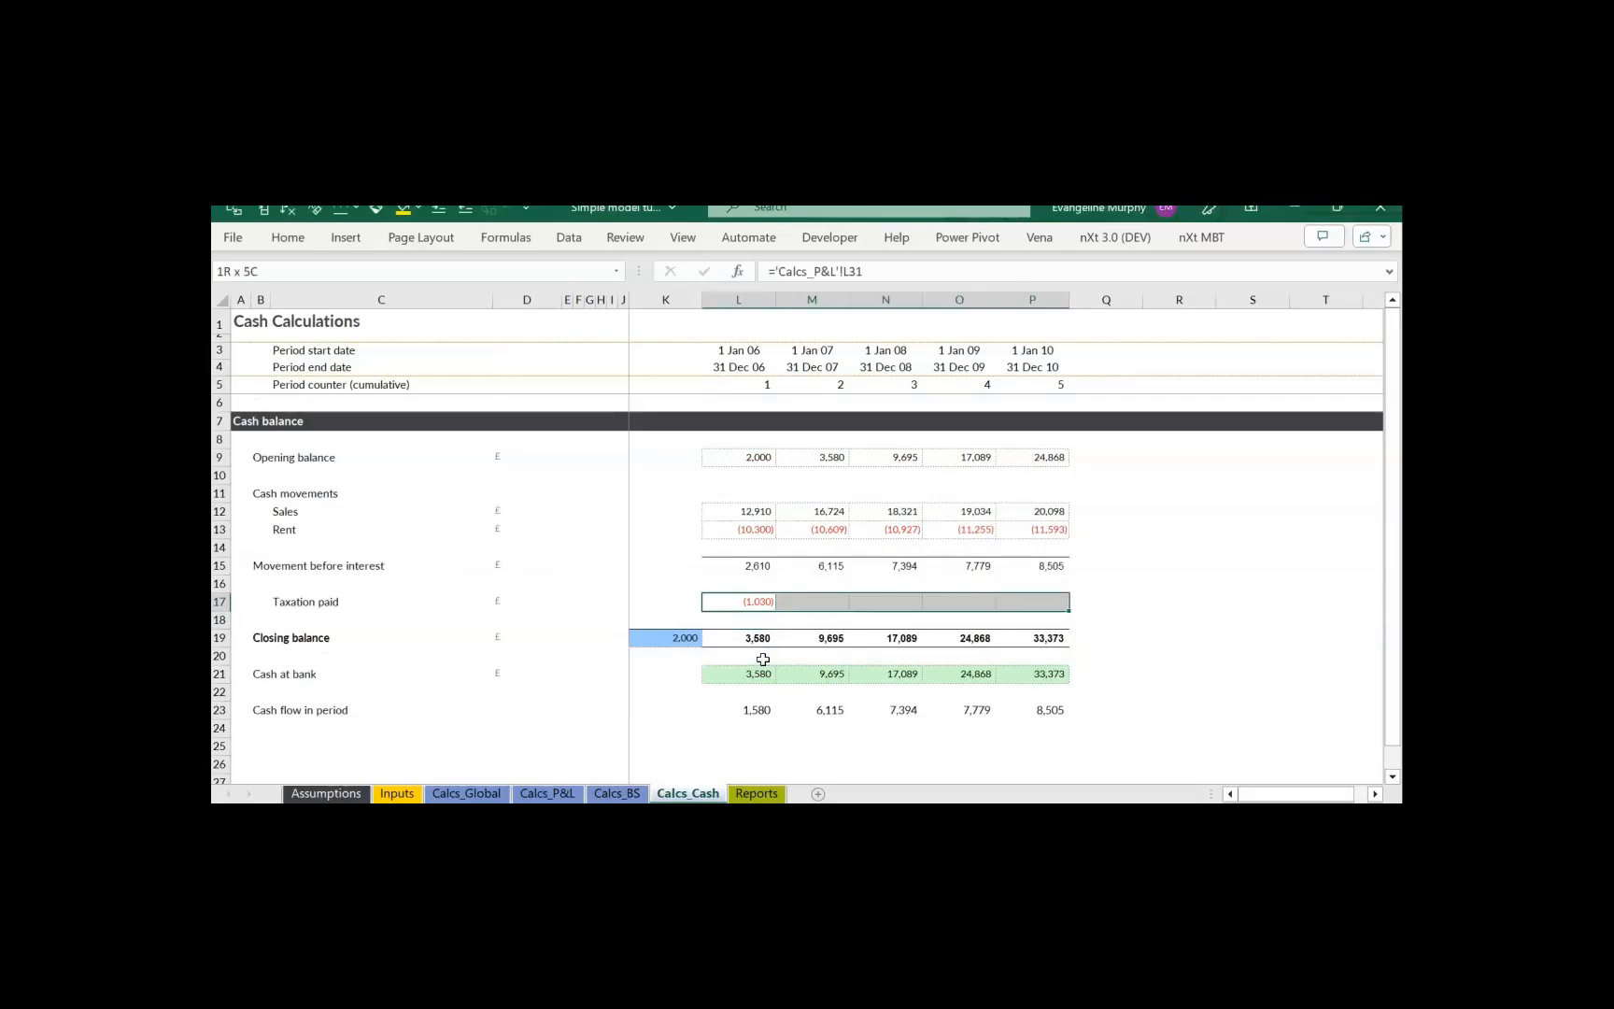
{"action": "key", "text": "ctrl+r"}
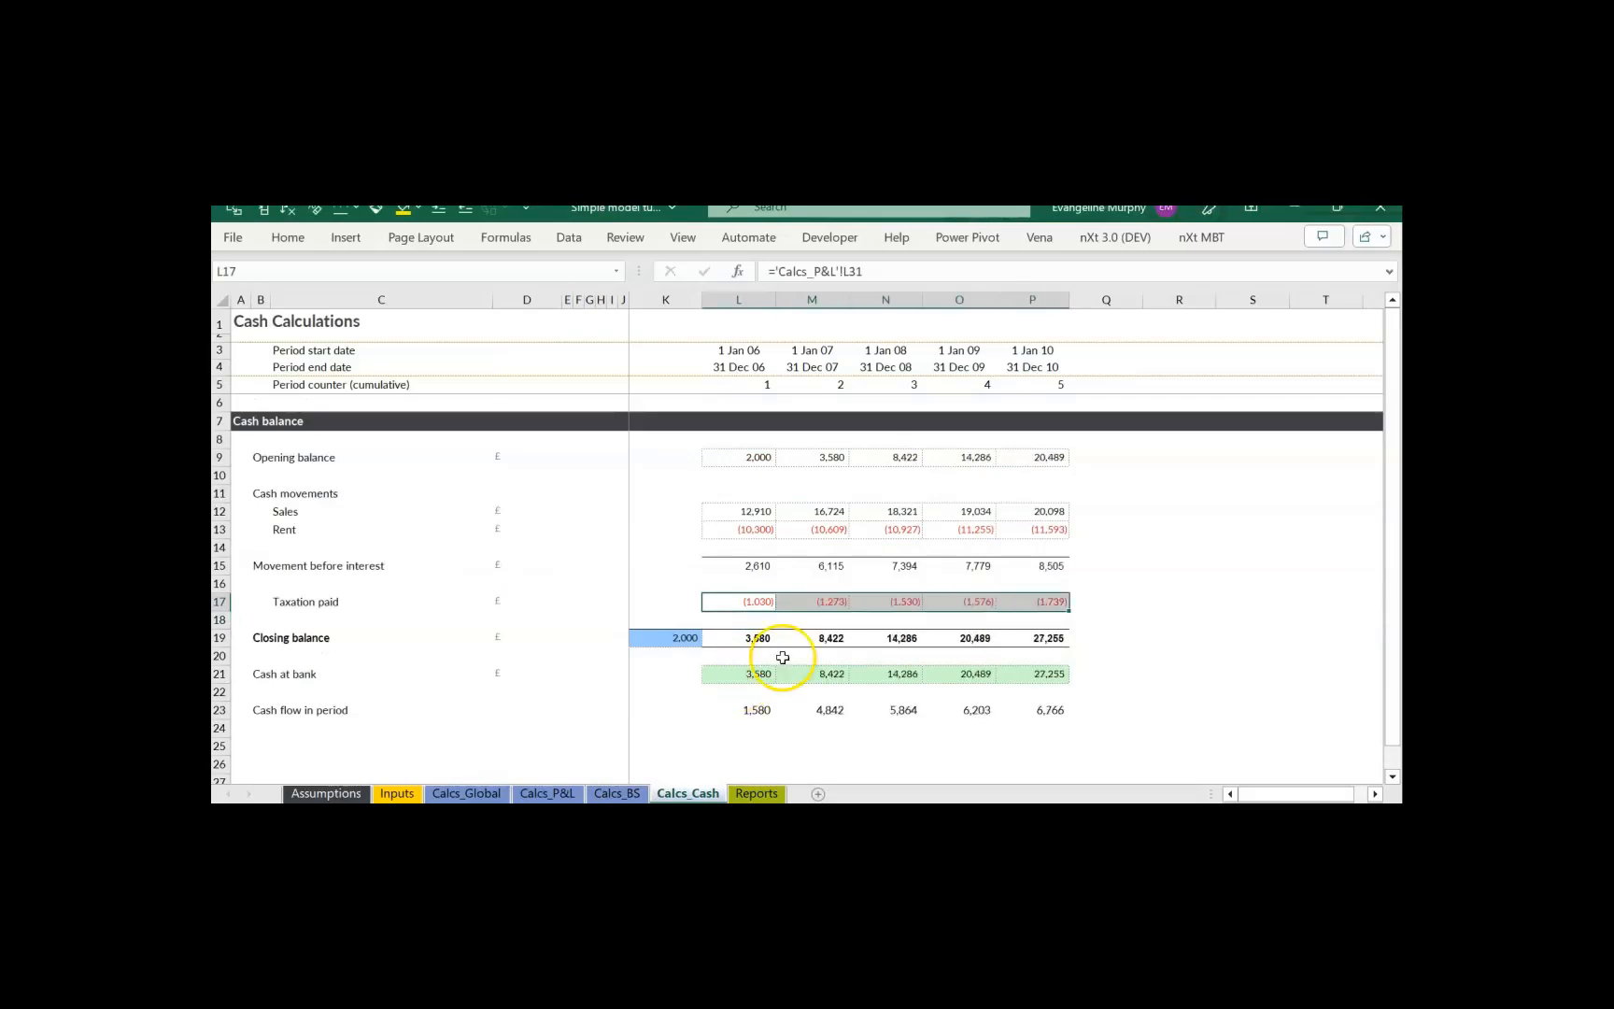
- Review the cash flow check formula in Reports cell L53 against Calcs_Cash, and examine the profit and loss account and balance sheet check
{"action": "left_click", "coordinate": [770, 794]}
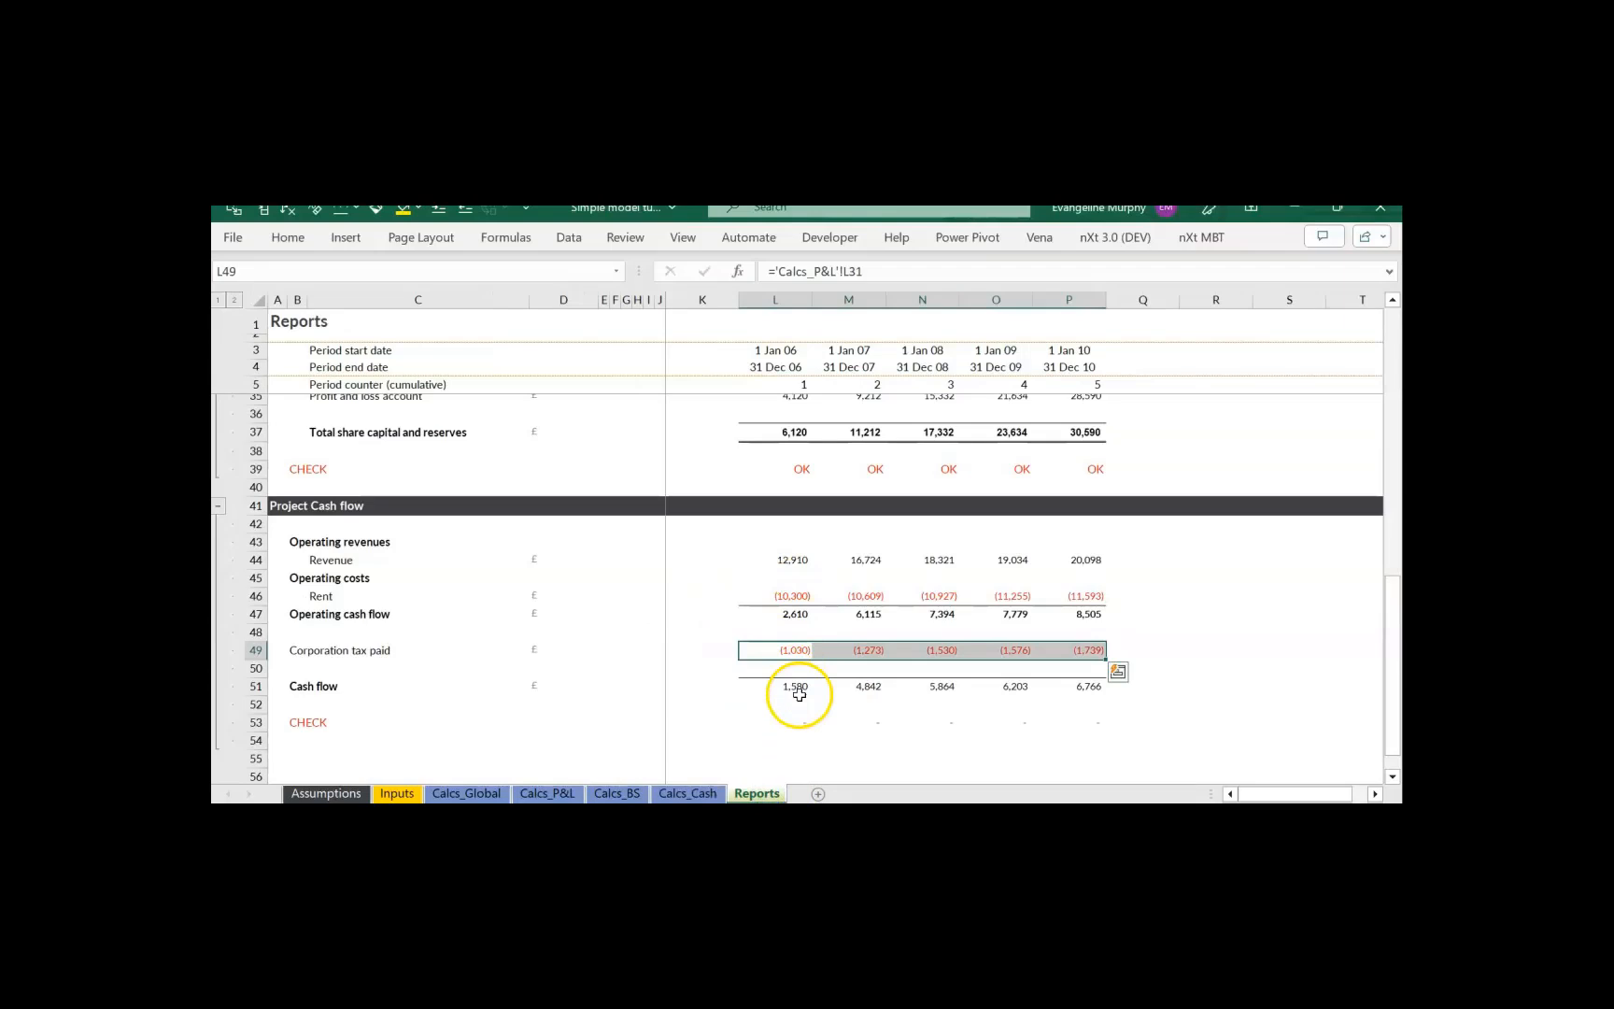
{"action": "left_click", "coordinate": [807, 726]}
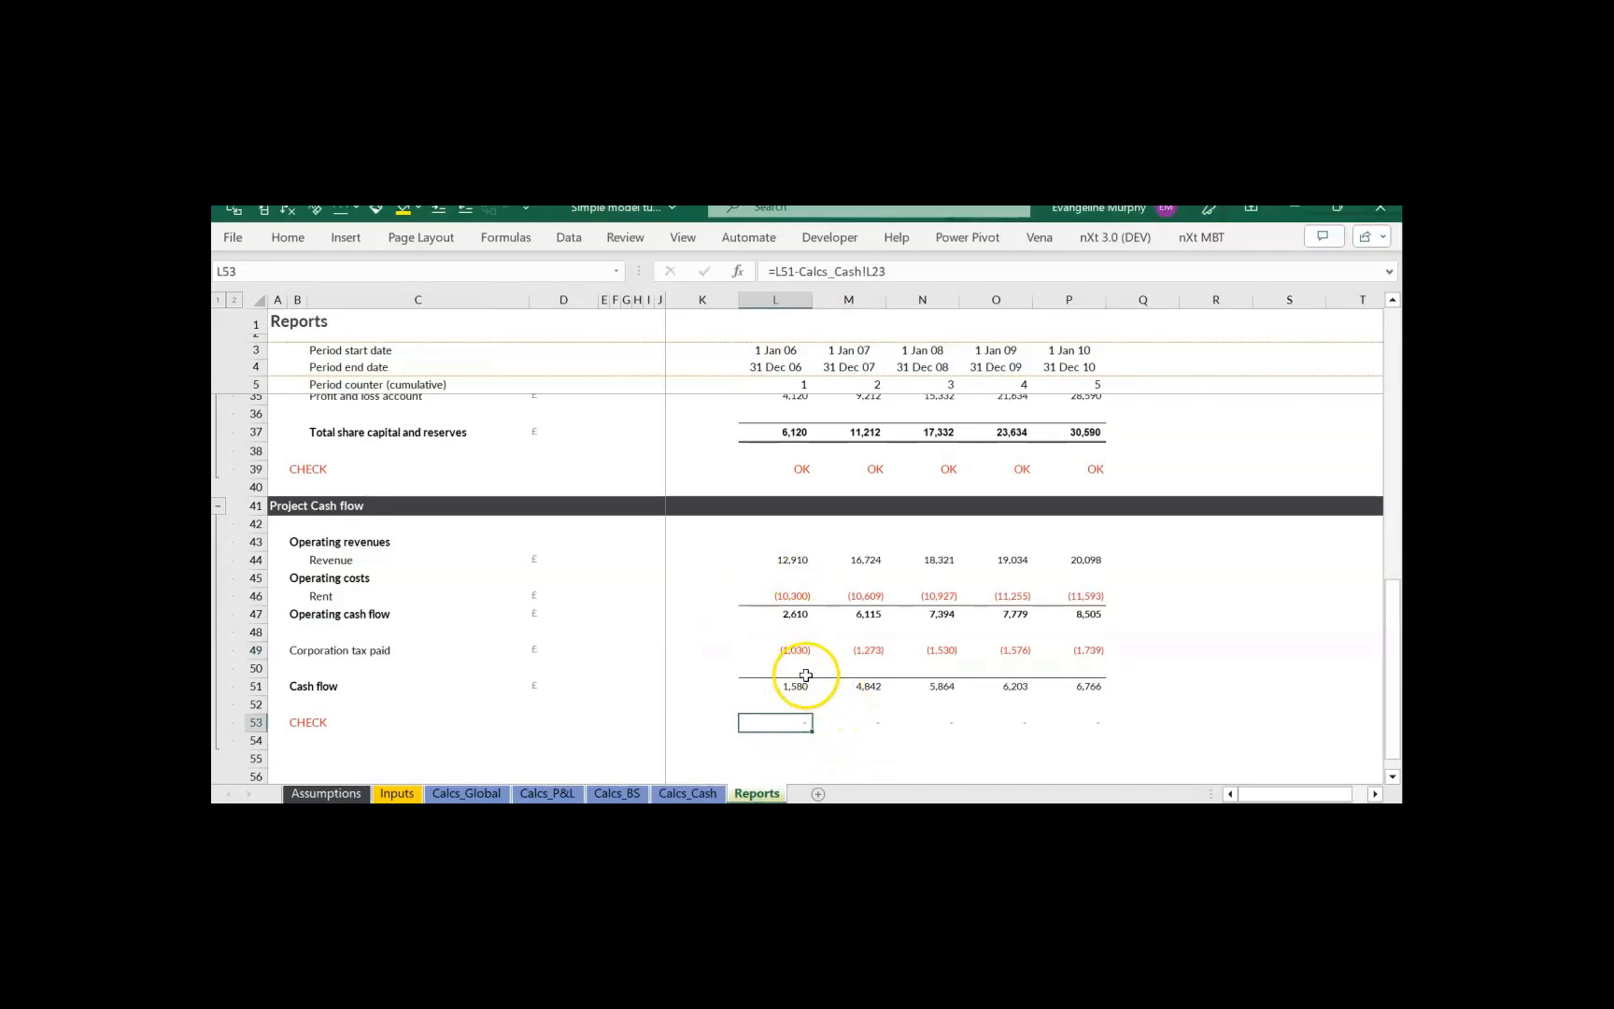
{"action": "left_click", "coordinate": [691, 793]}
{"action": "left_click", "coordinate": [768, 793]}
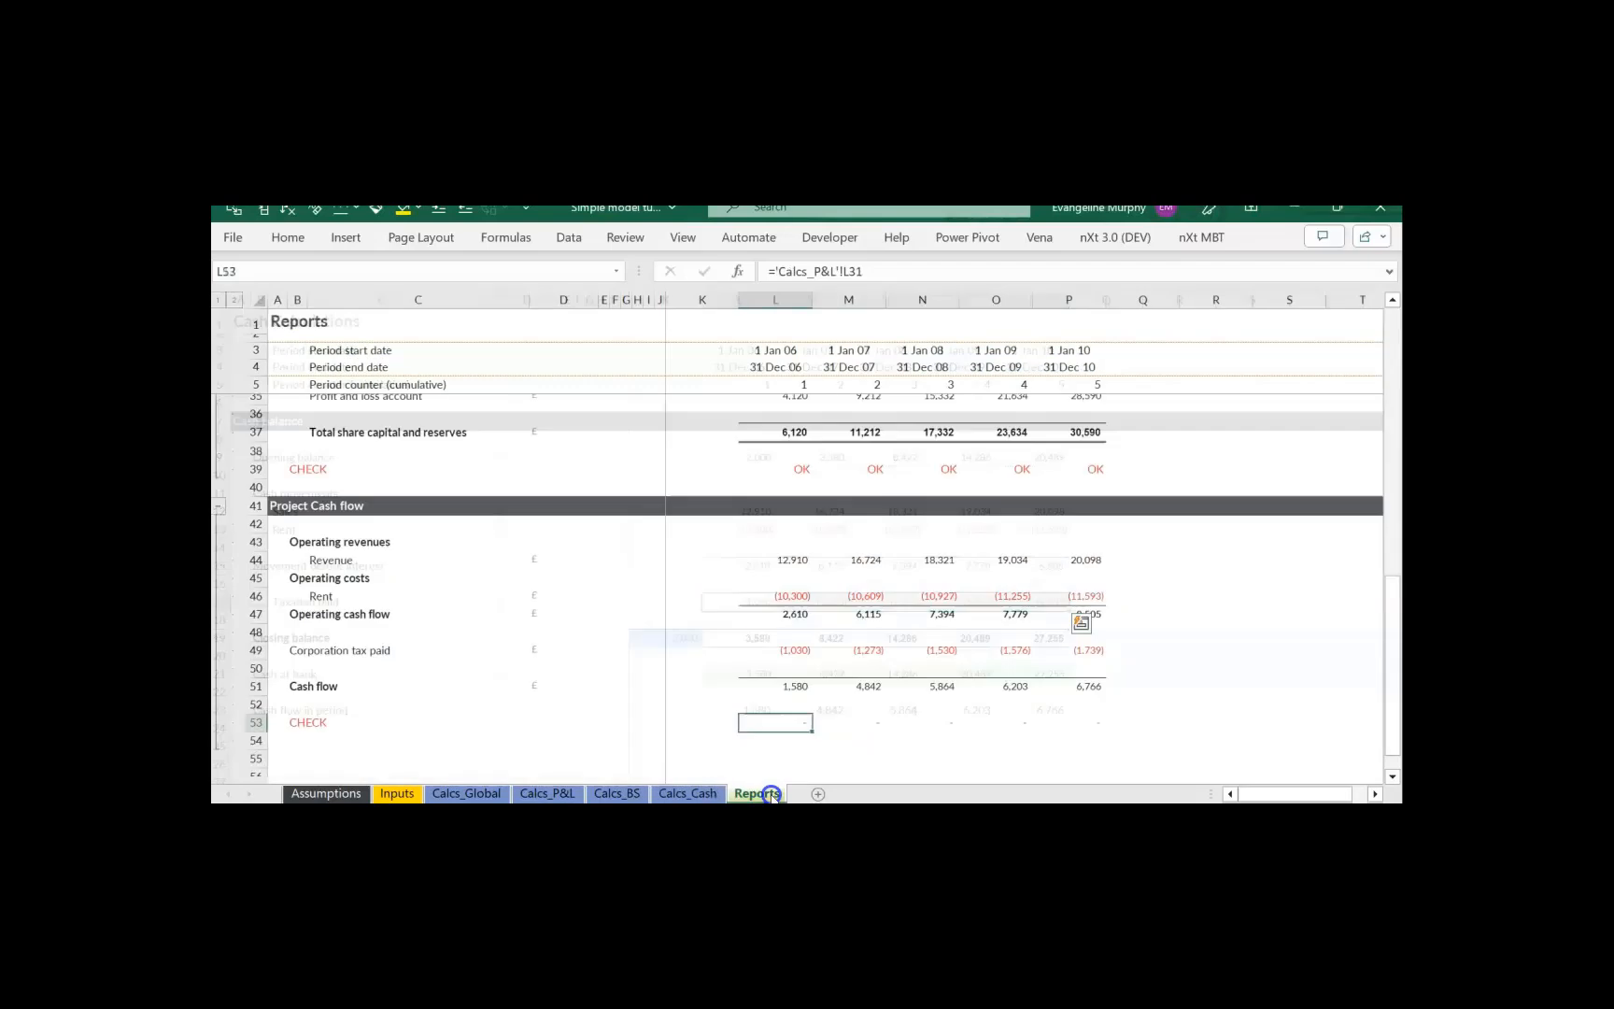
{"action": "left_click_drag", "start_coordinate": [1380, 576], "coordinate": [1378, 439]}
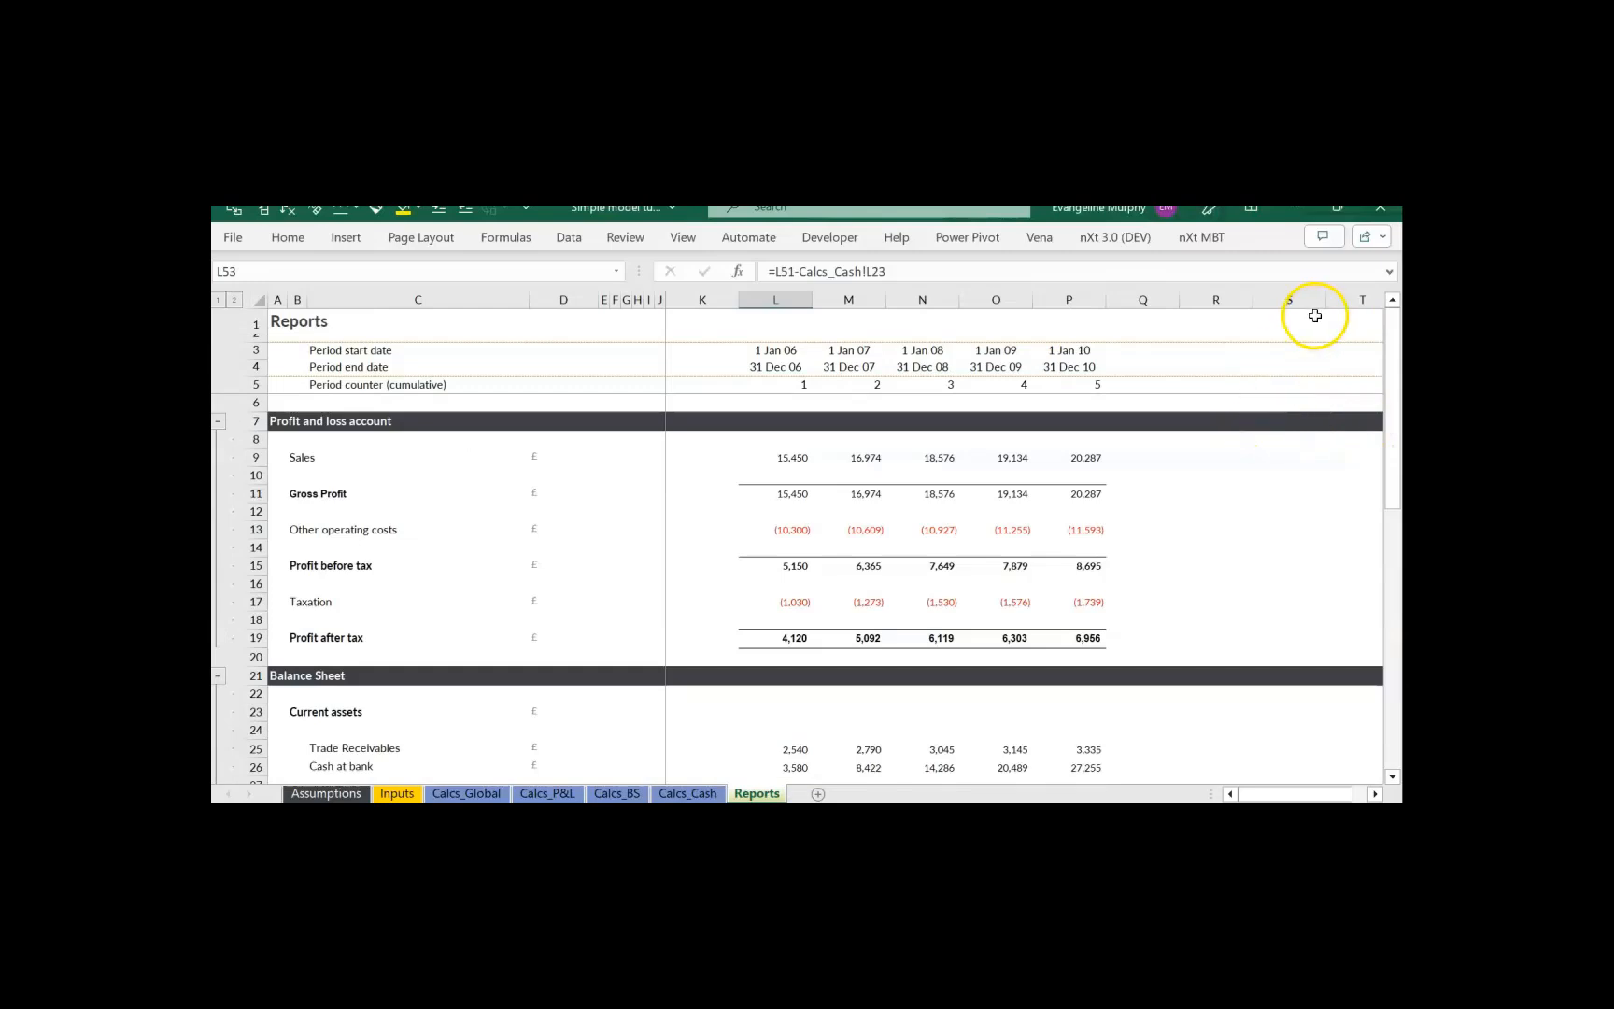
{"action": "left_click_drag", "start_coordinate": [1393, 346], "coordinate": [1393, 483]}
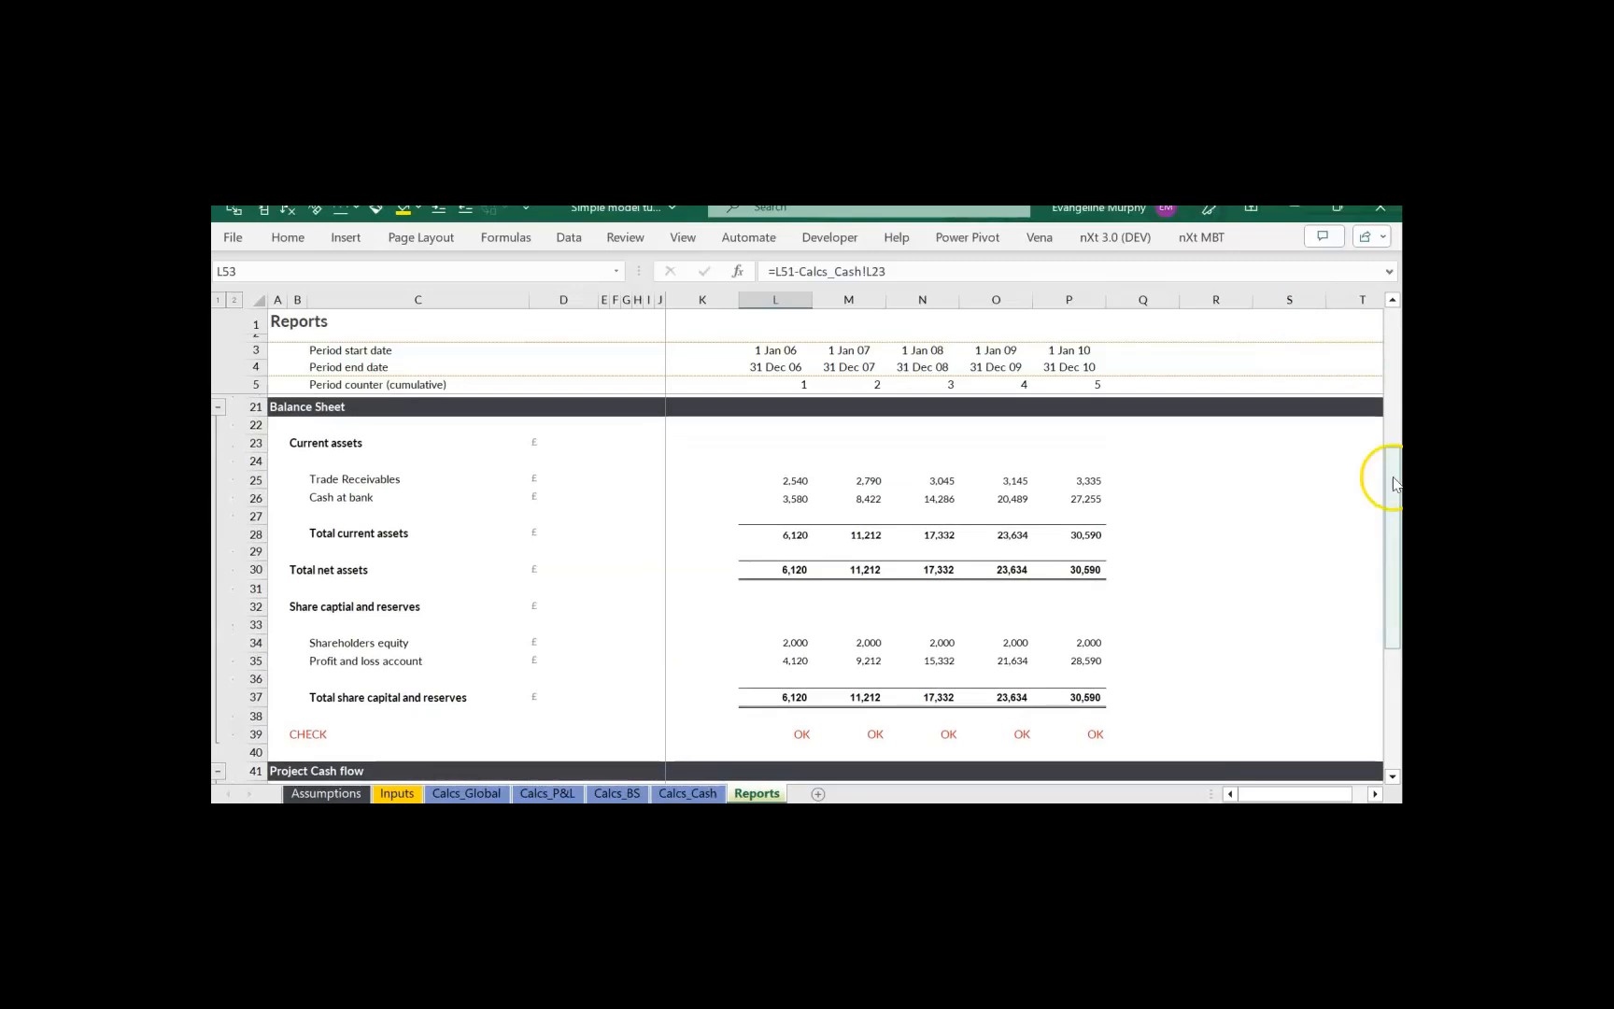